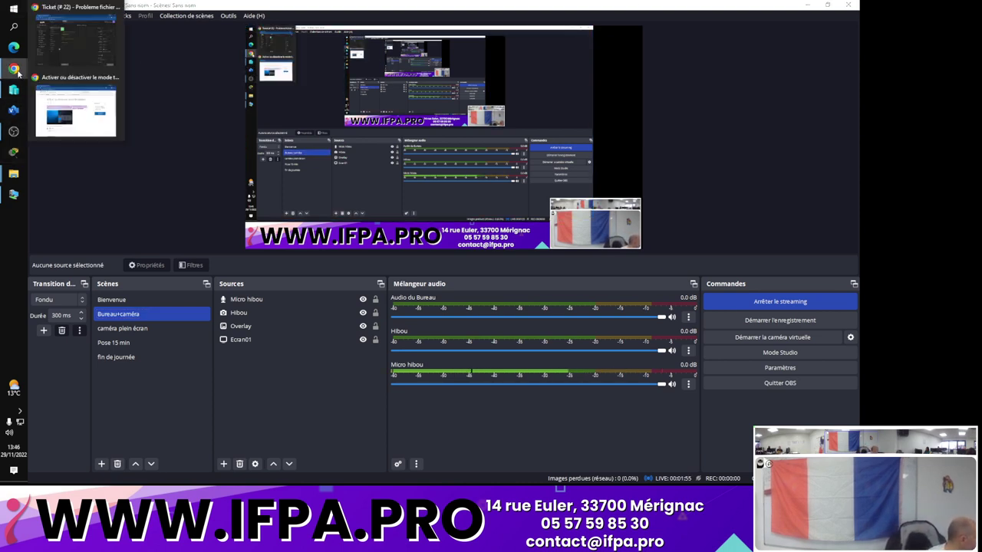
Switch to Chrome, return to the GLPI ticket list and open the ticket "impossible d ouvrir un dessin"
click(15, 70)
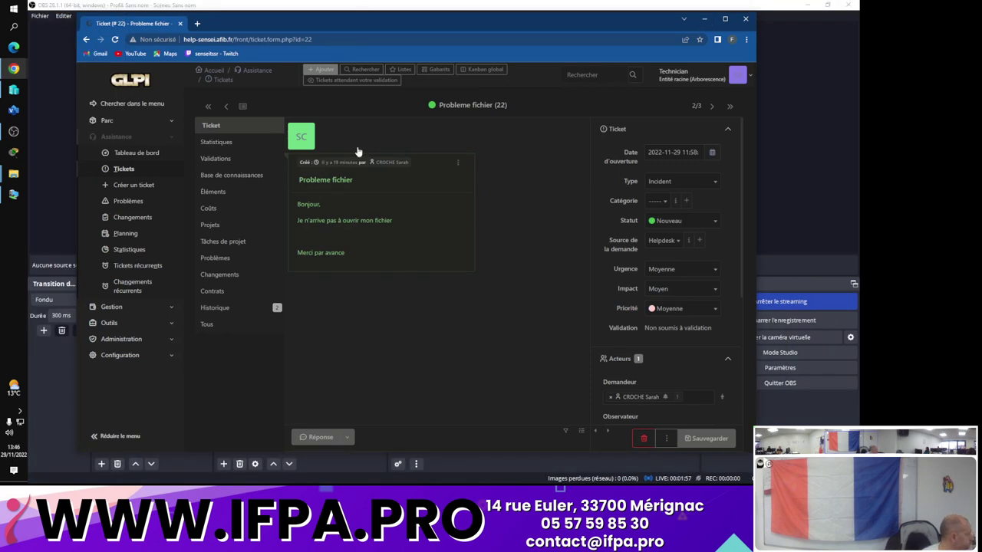
click(85, 39)
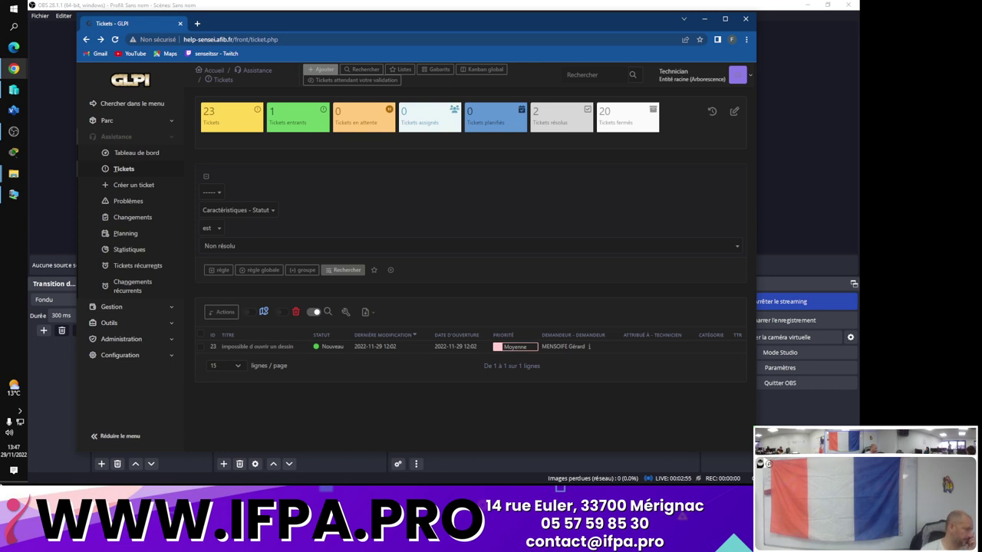
click(256, 346)
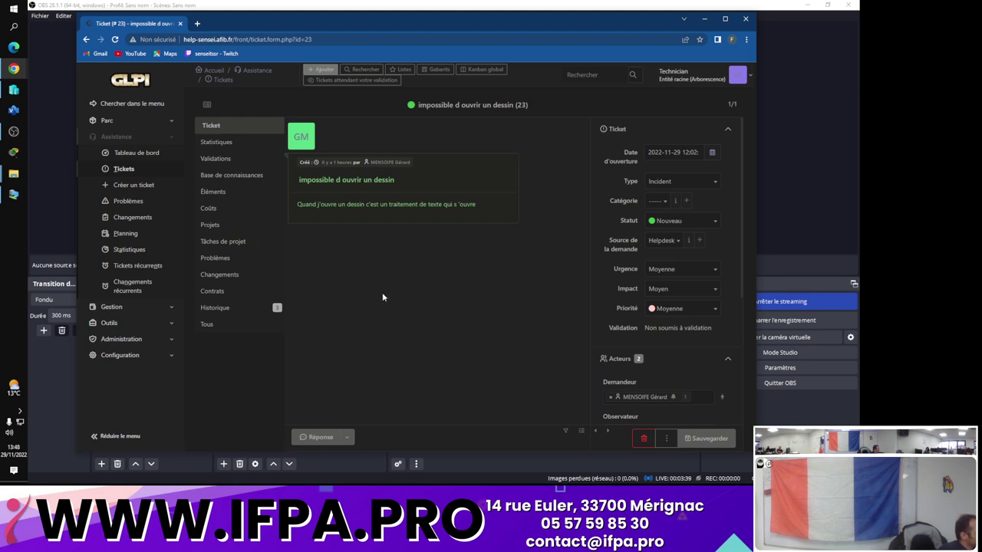
click(123, 169)
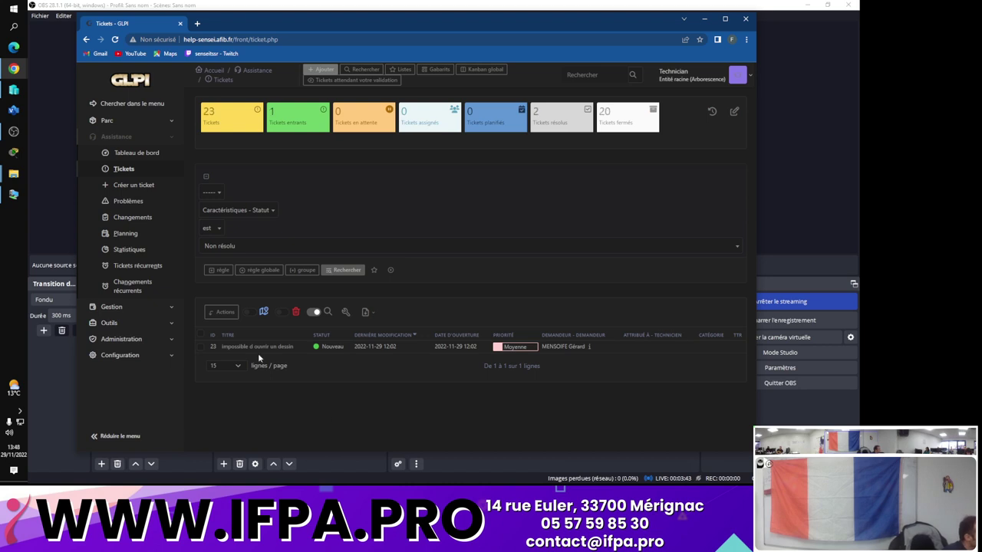
mouse_move(260, 350)
click(258, 350)
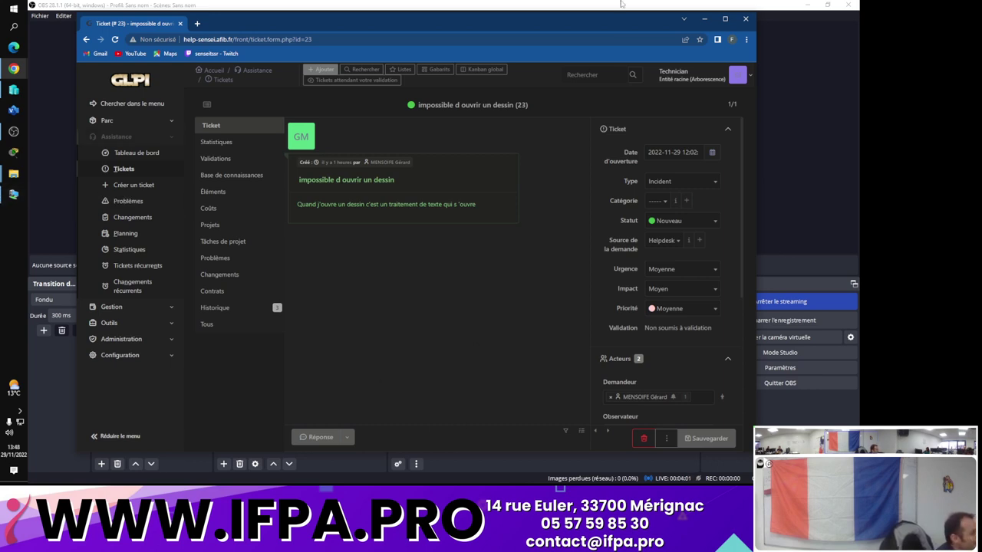
Maximize the browser window to read the ticket's details, and restore its previous size
drag(625, 25, 638, 29)
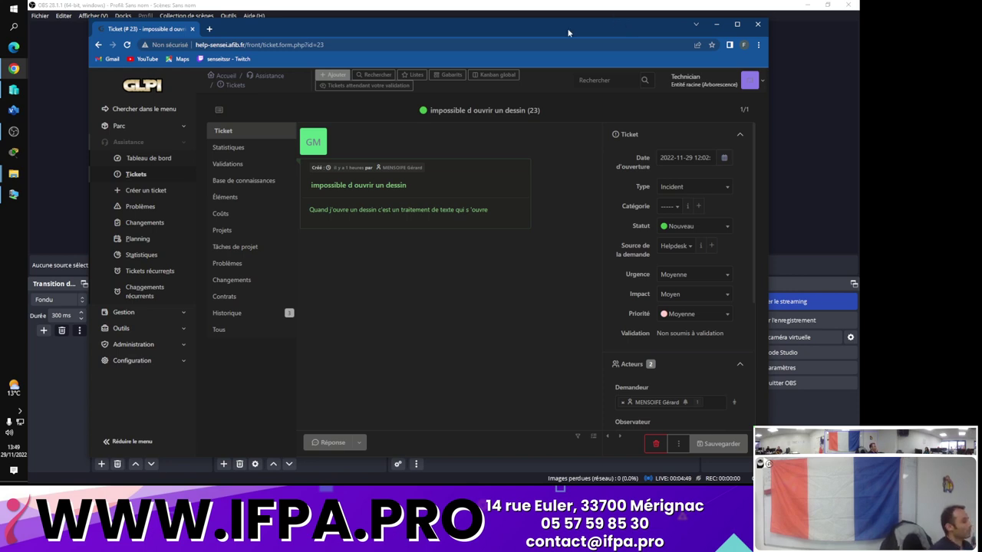
click(737, 25)
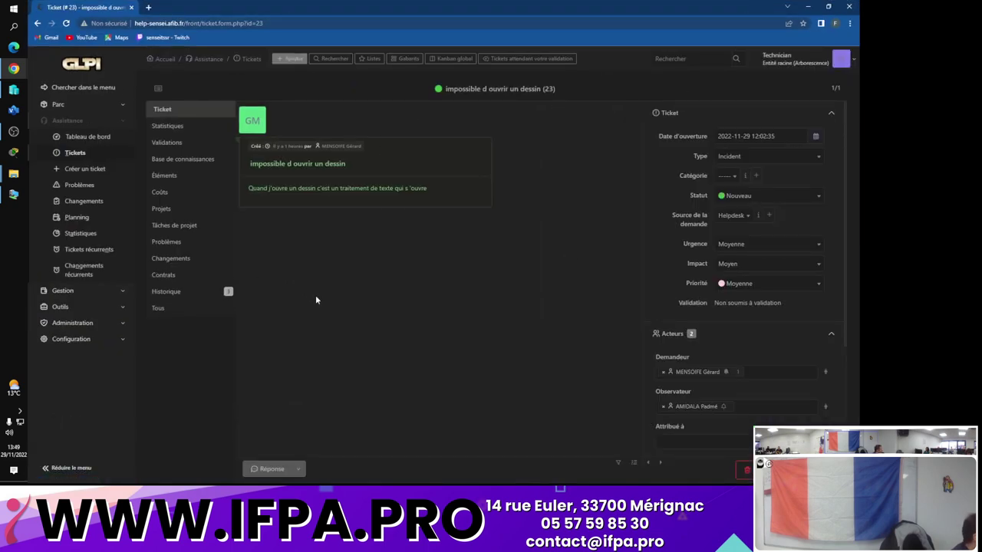
click(829, 7)
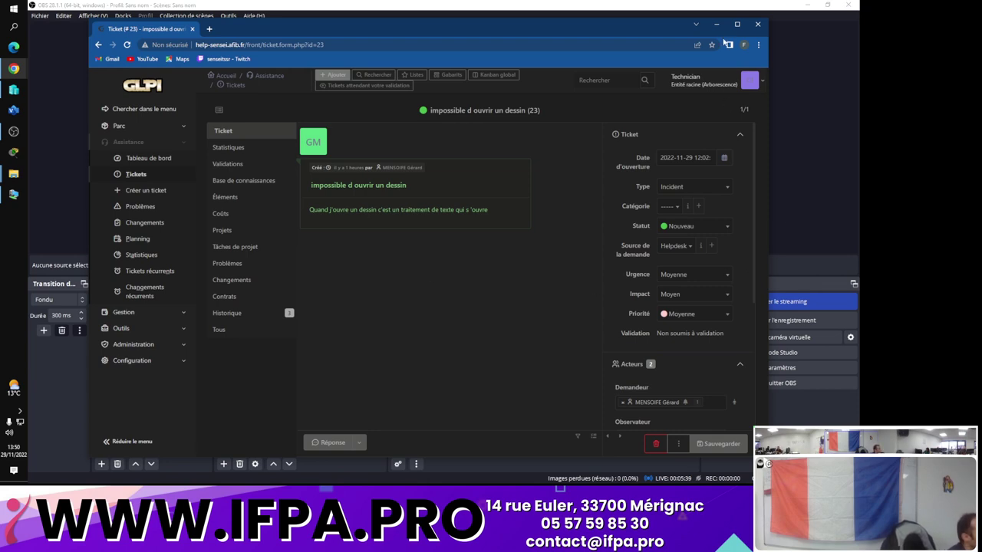
Minimize the browser, OBS, Twitch folder and virtual machine windows to clear the desktop
click(717, 24)
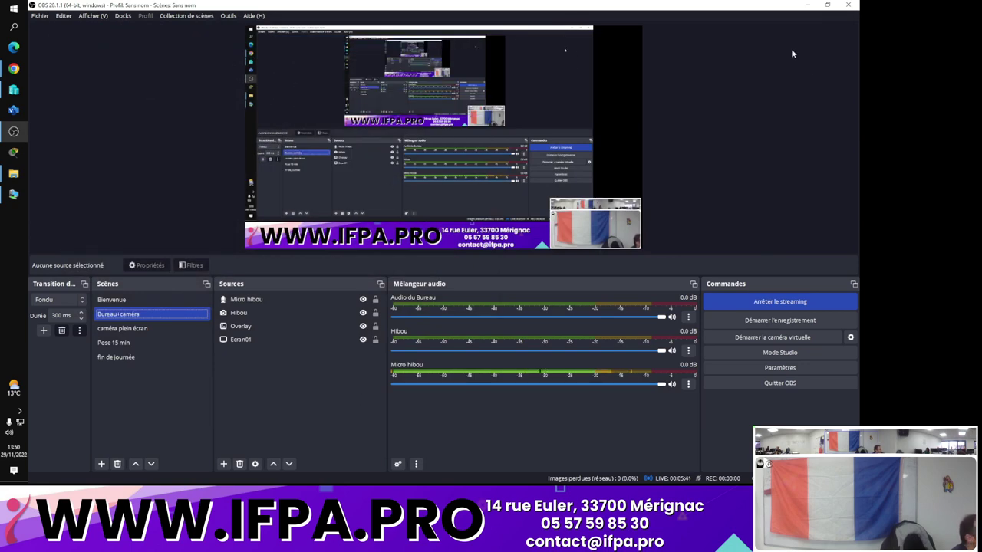
click(807, 4)
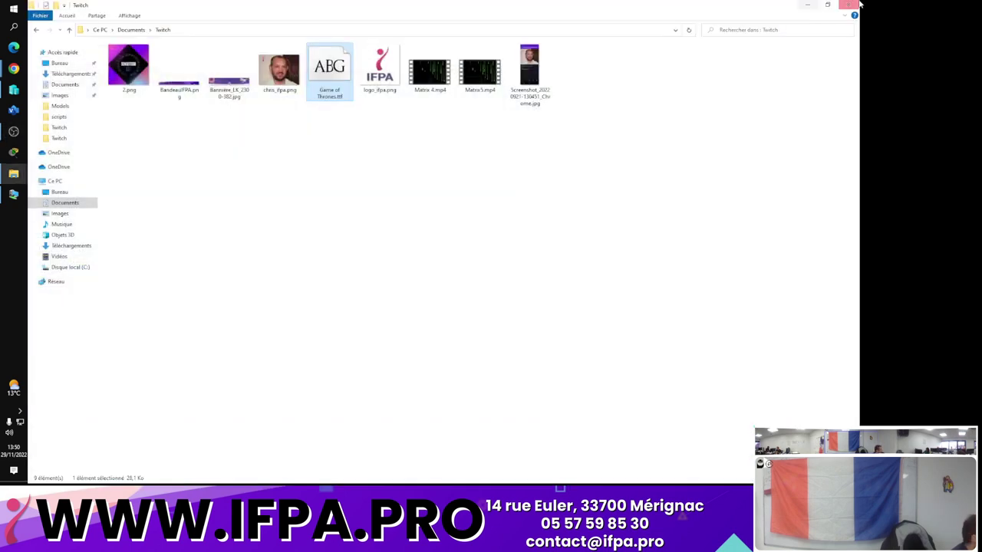
click(807, 4)
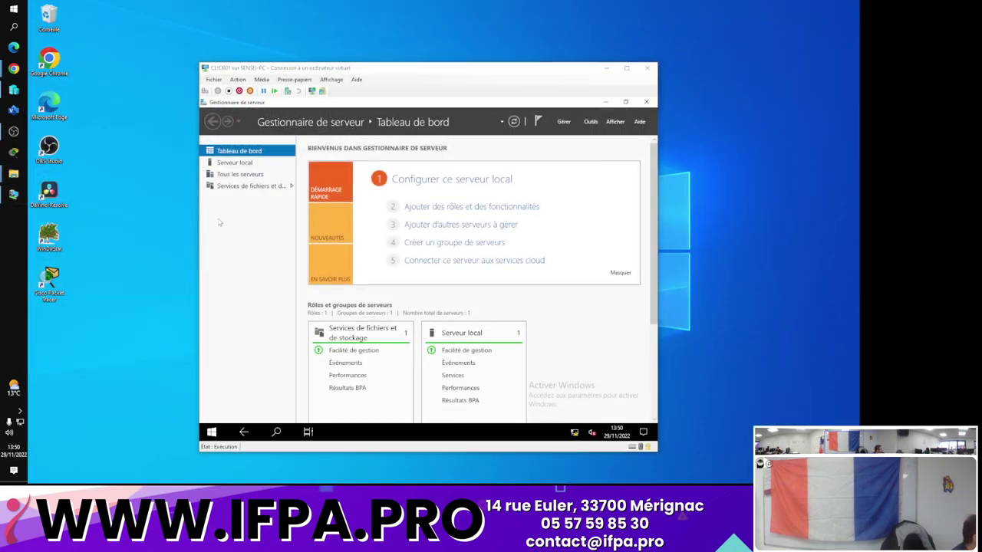
click(606, 67)
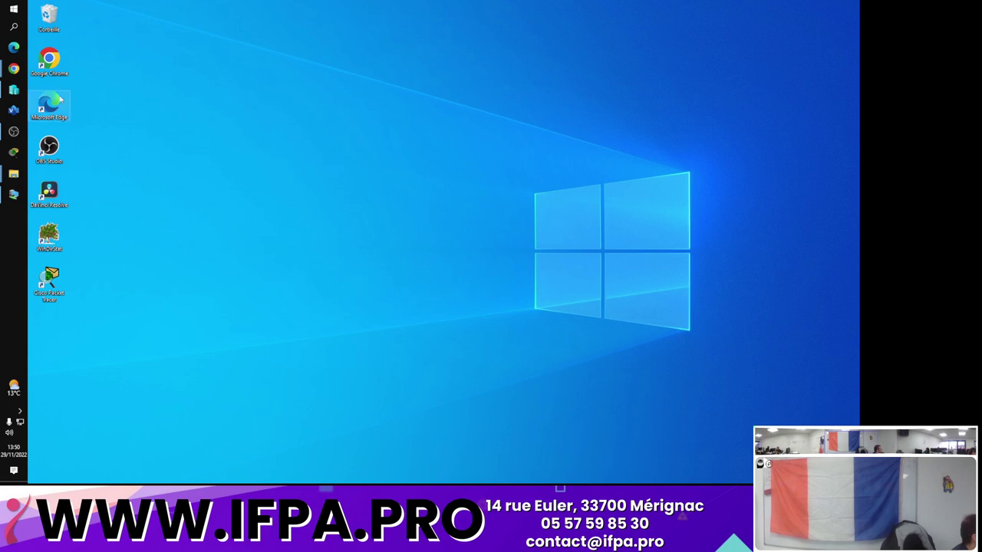
right_click(251, 144)
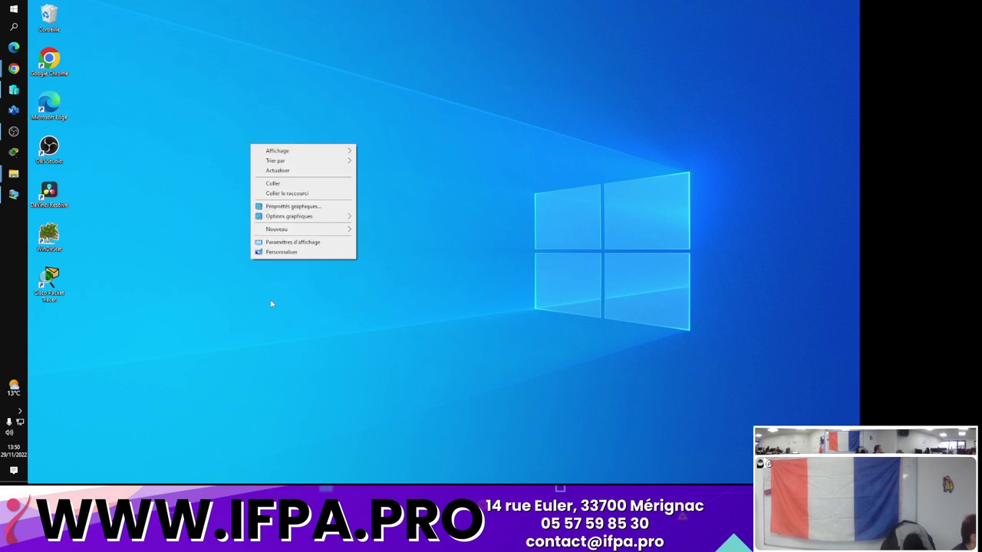
click(309, 252)
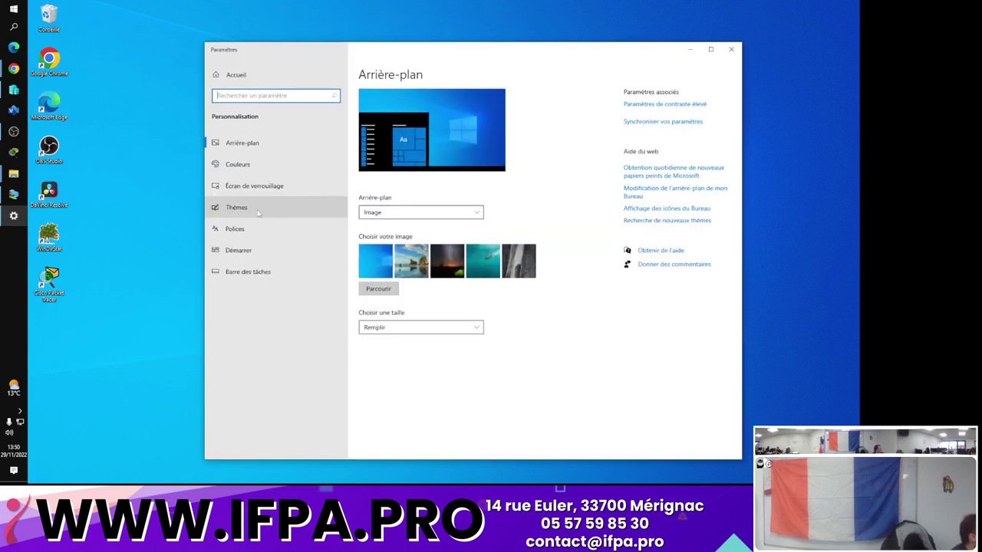
click(730, 49)
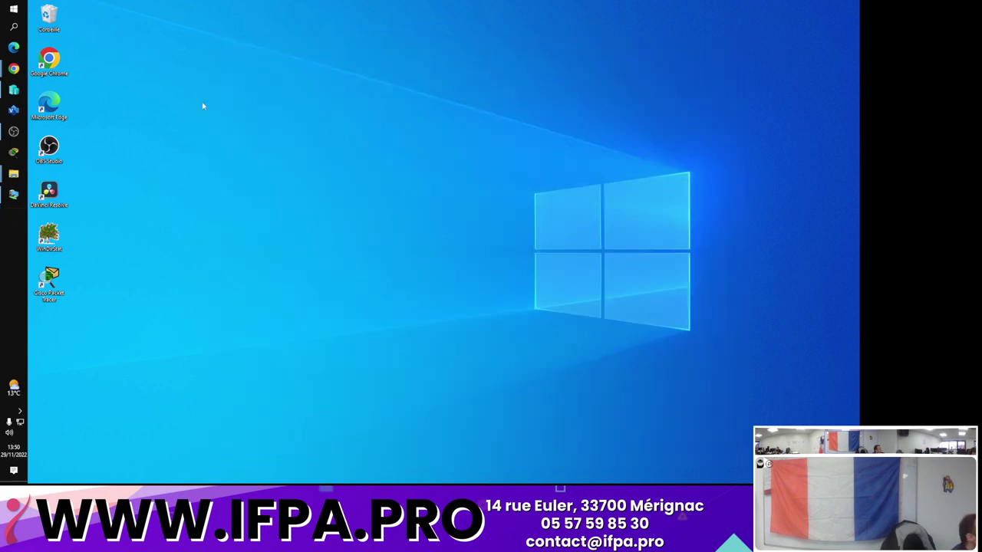
Open the properties of the Google Chrome desktop shortcut and compare its general information with its shortcut settings
right_click(48, 63)
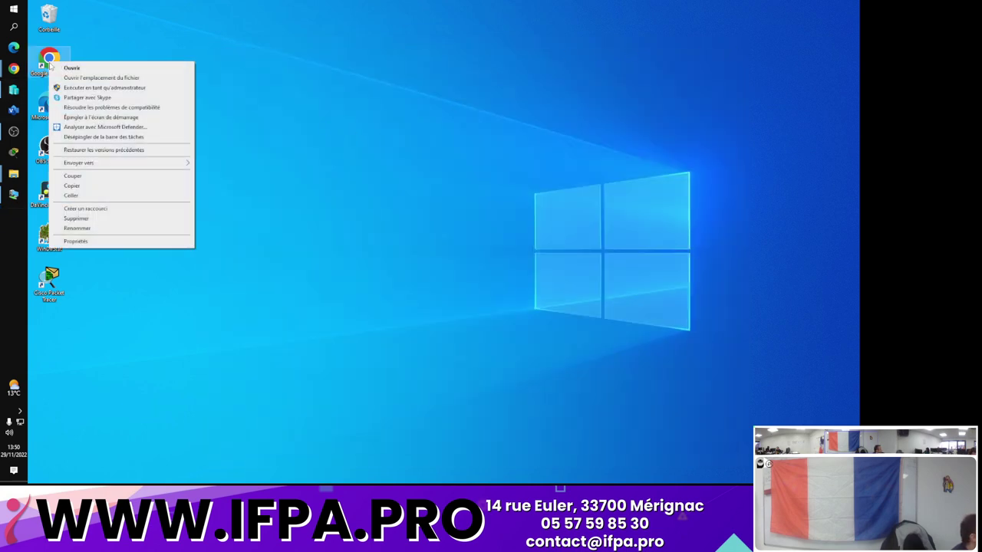
click(136, 243)
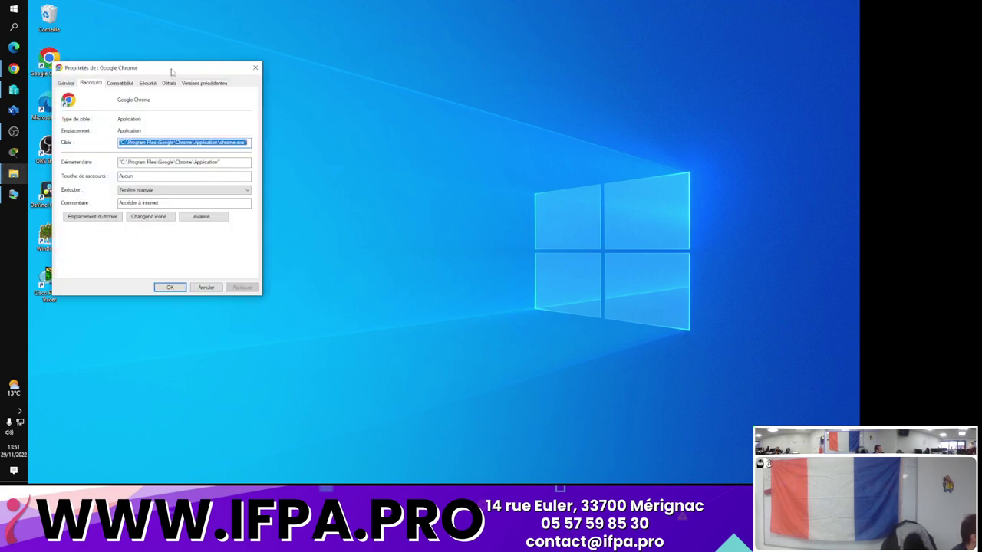
drag(173, 71, 575, 114)
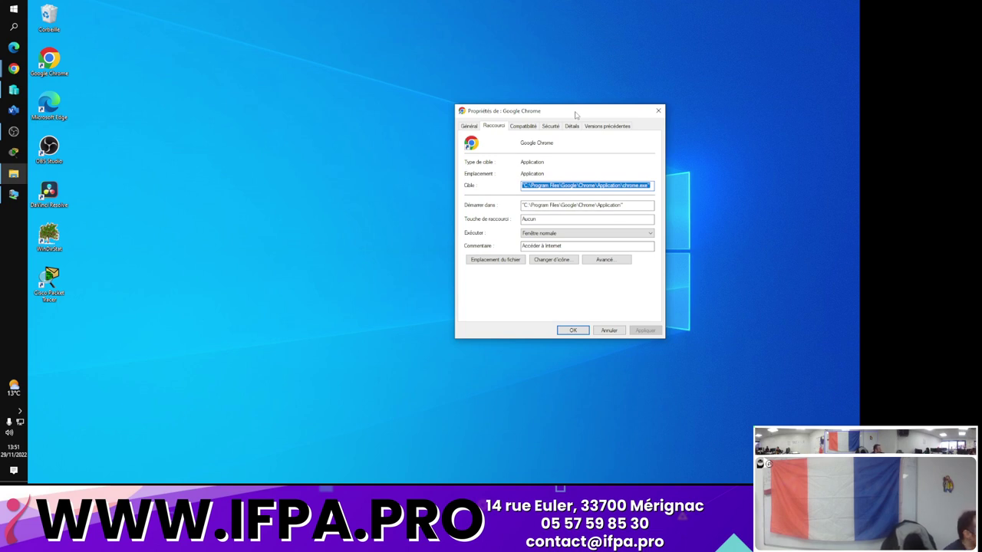
click(469, 127)
click(495, 129)
click(468, 127)
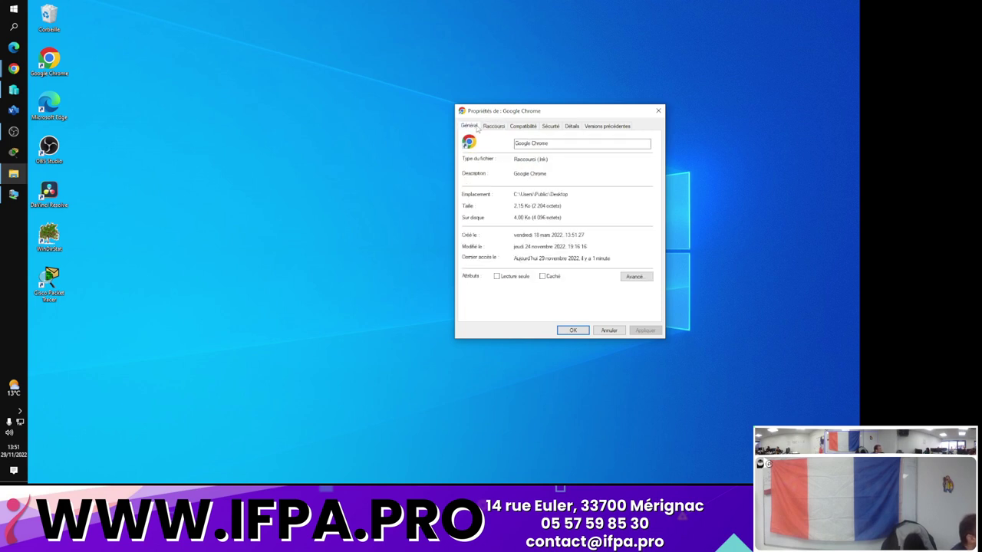
click(490, 128)
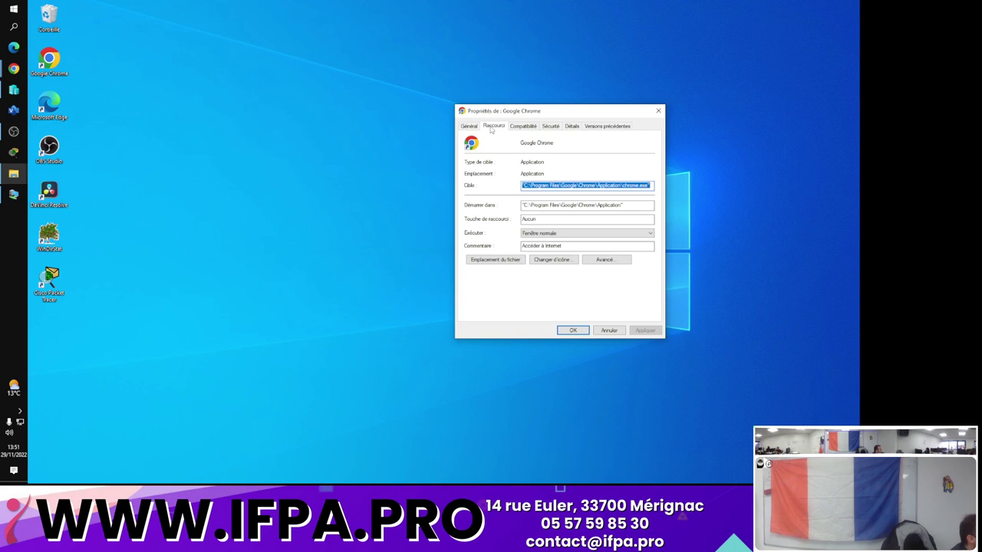
click(469, 127)
click(494, 130)
click(469, 128)
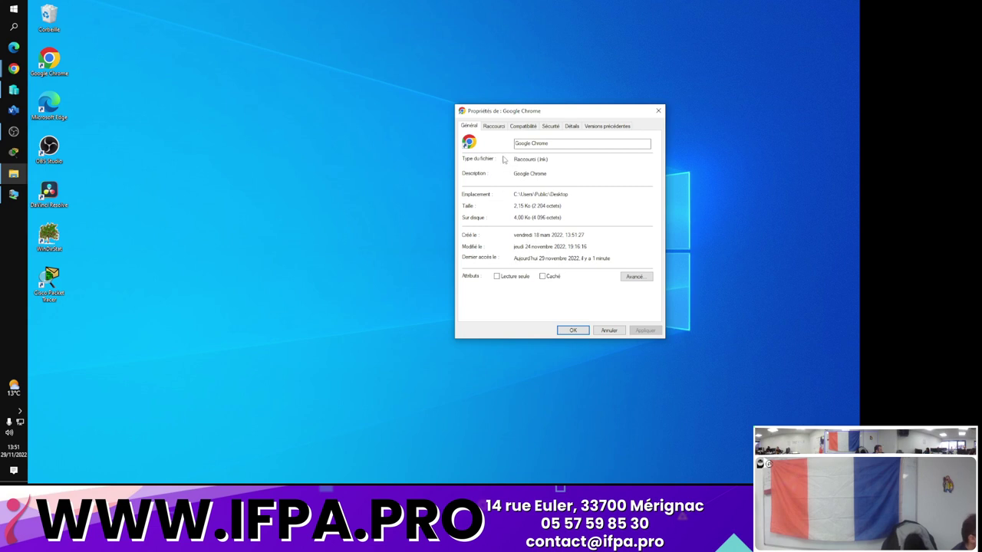
click(502, 127)
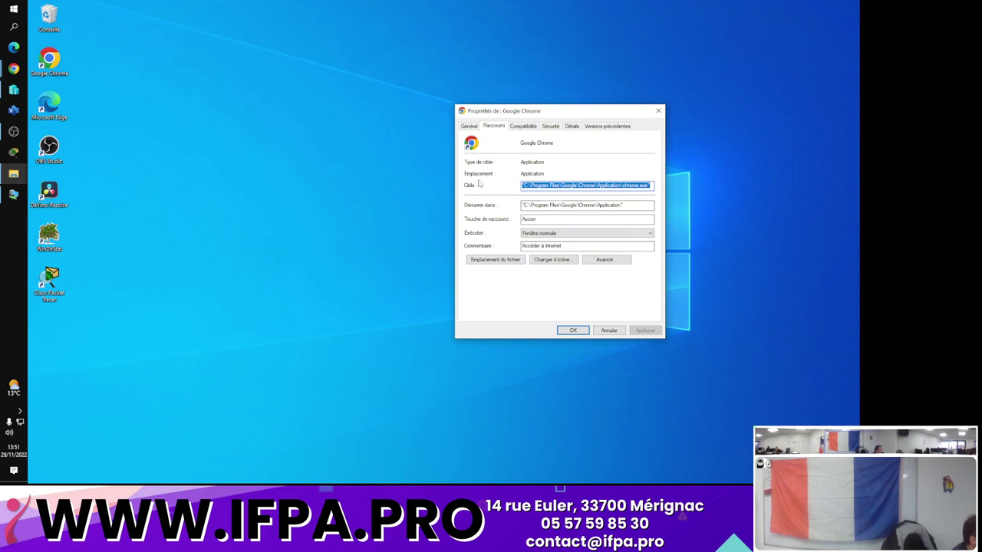
click(494, 129)
click(475, 129)
click(495, 128)
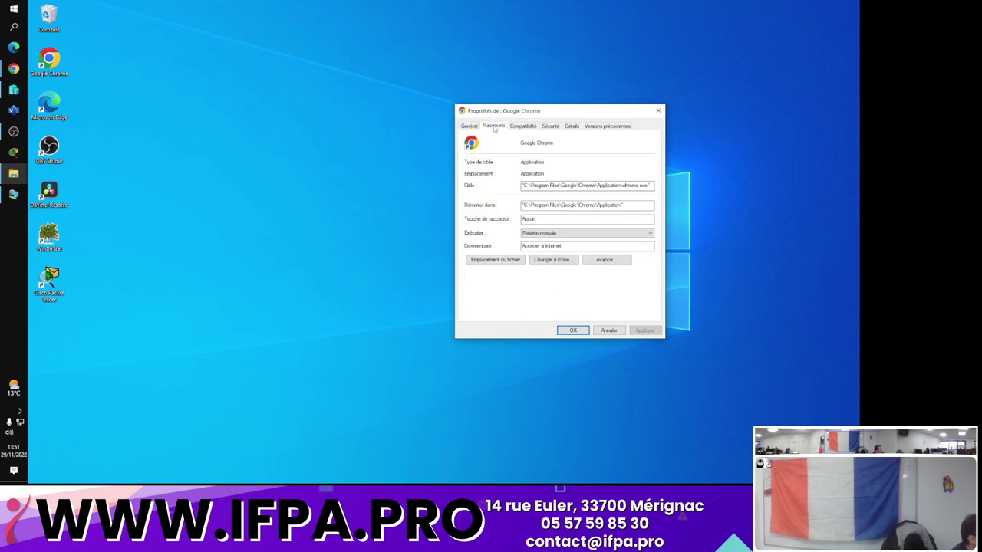
Examine the Chrome shortcut's compatibility options and security permissions, and revisit its general and shortcut properties
click(527, 127)
click(470, 127)
click(496, 127)
click(532, 127)
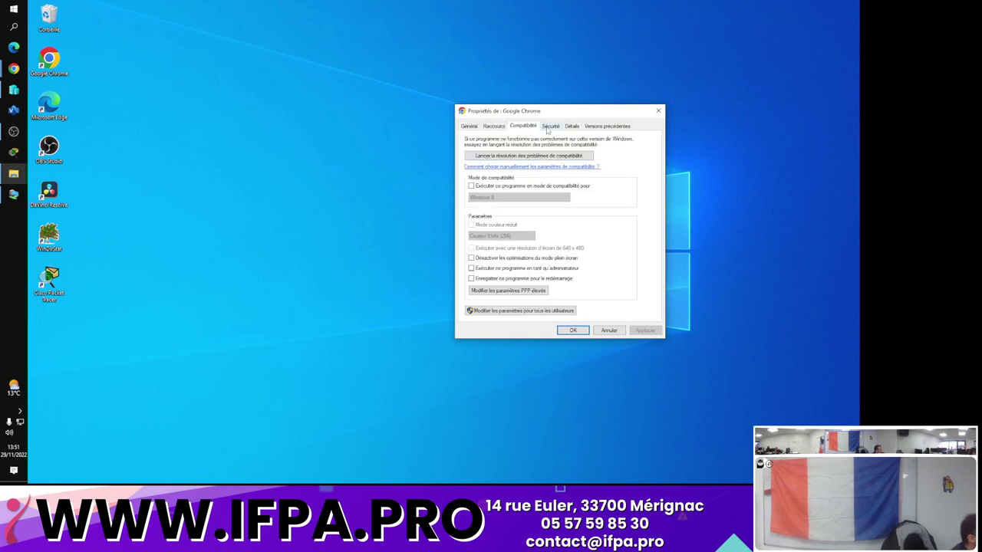
click(548, 128)
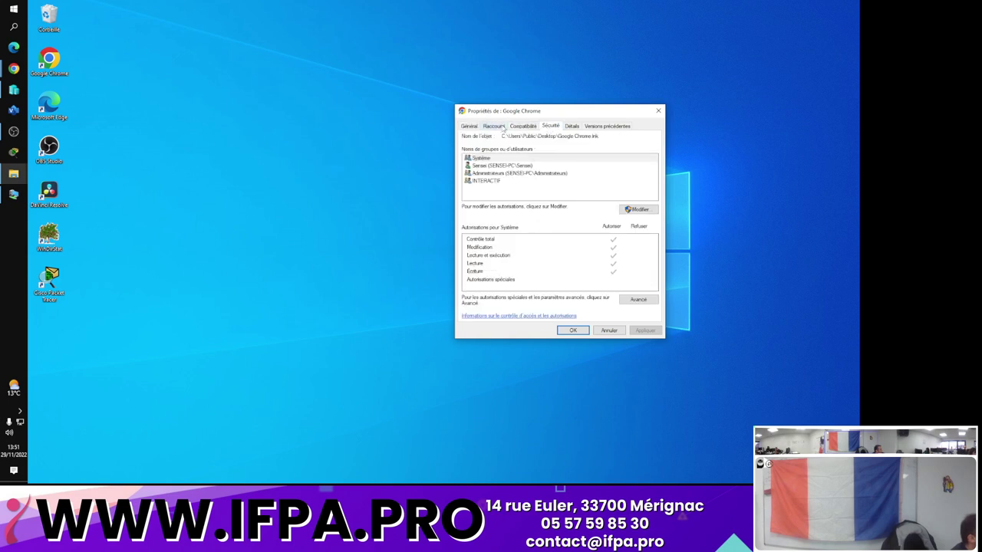
click(502, 129)
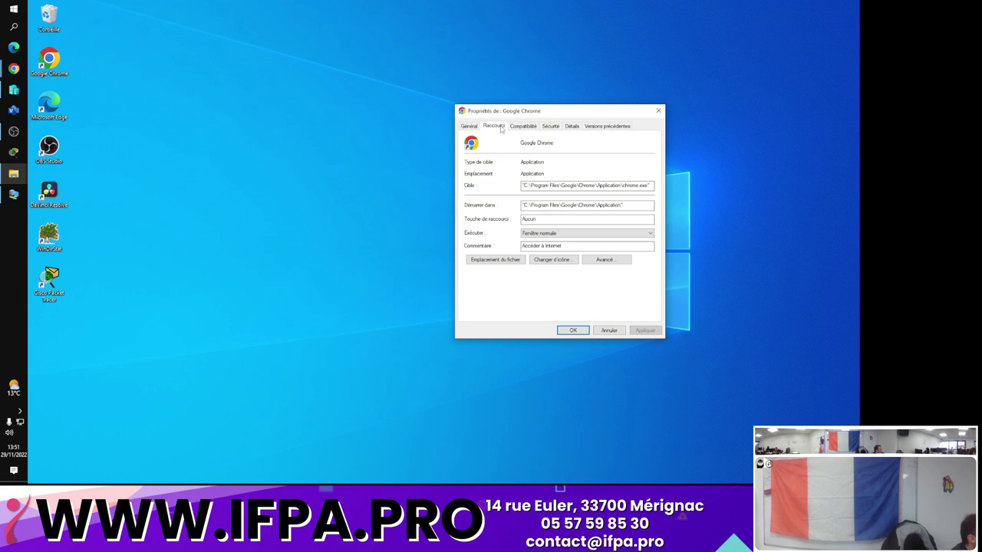
click(477, 129)
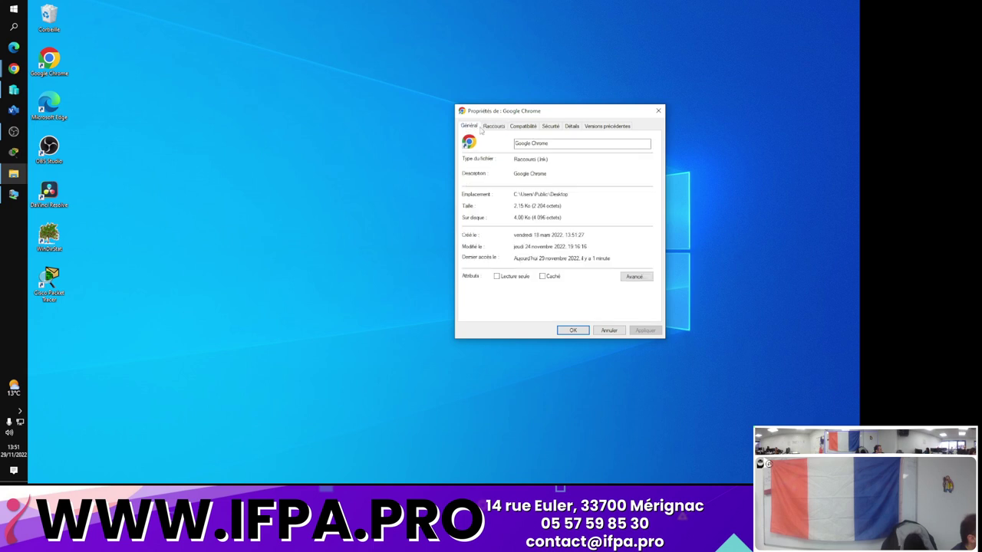
click(494, 128)
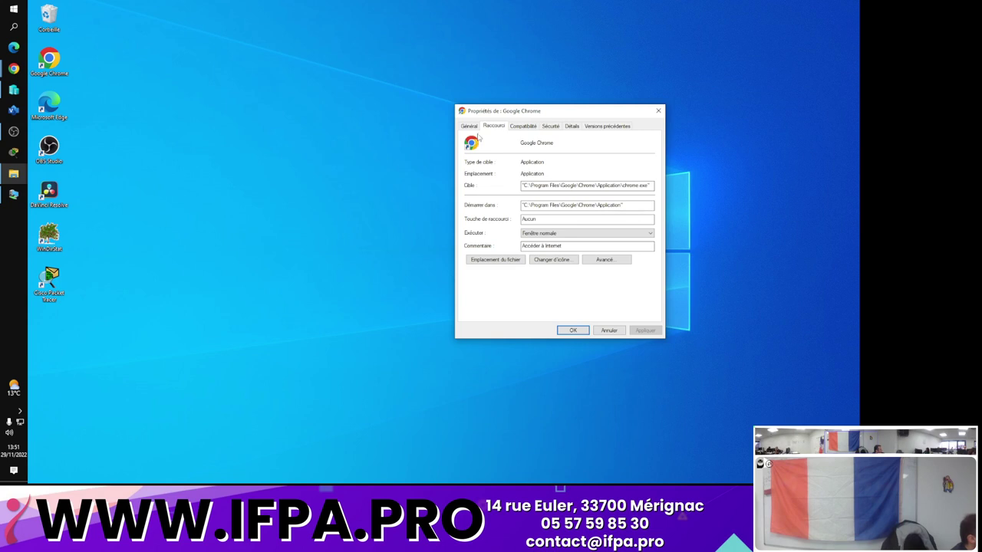
Review every category of the Chrome shortcut's properties, from general information to previous versions, and close the dialog
click(468, 126)
click(492, 126)
click(523, 128)
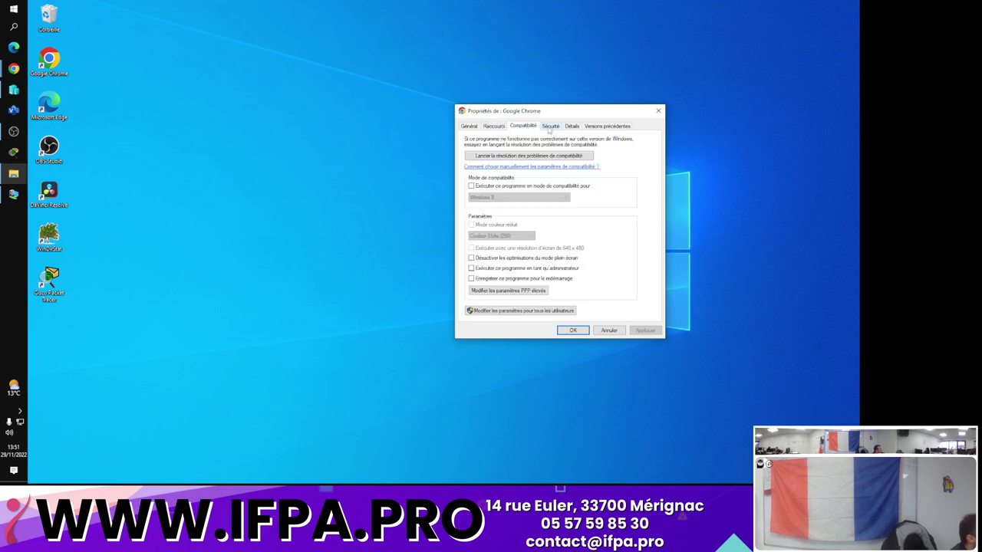
click(550, 128)
click(576, 128)
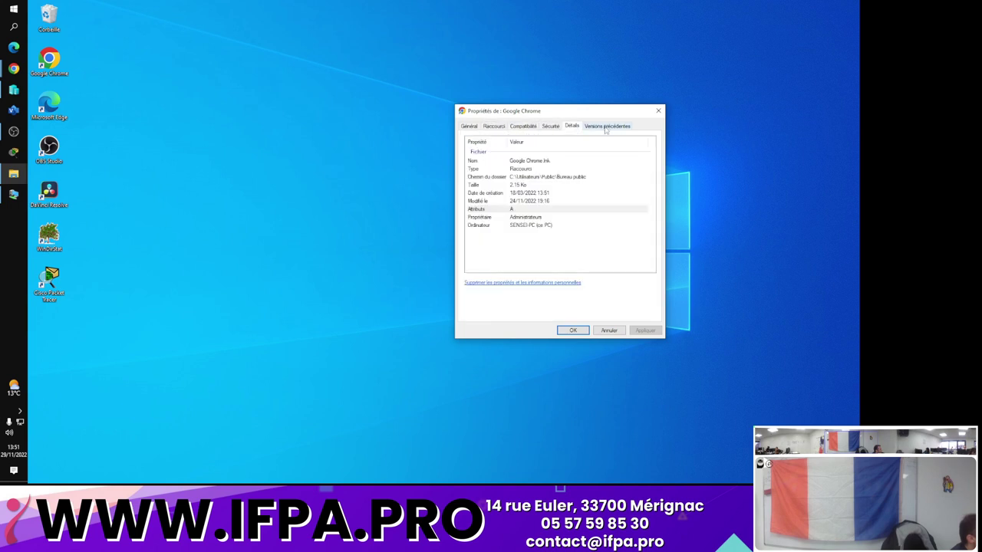
click(606, 128)
click(568, 127)
click(585, 129)
click(470, 127)
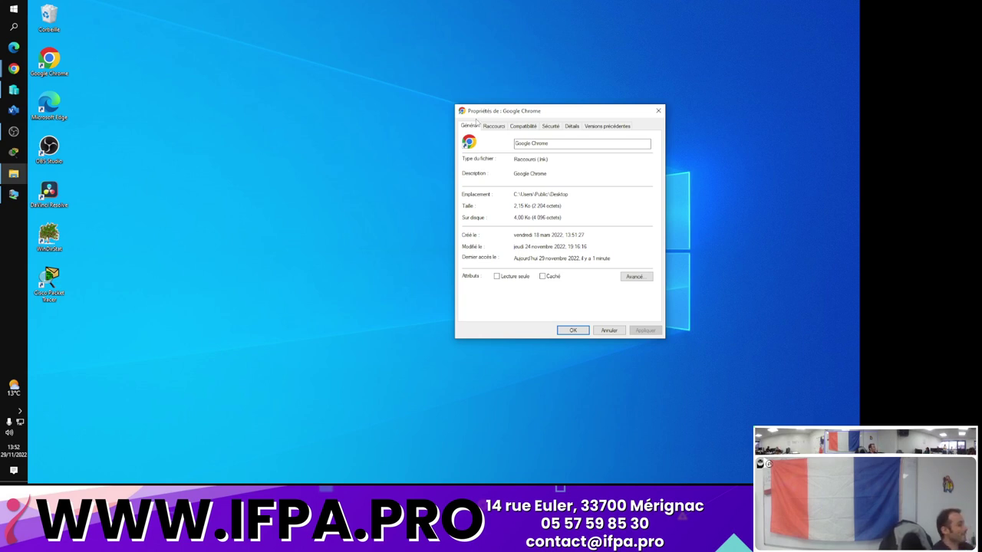
click(573, 331)
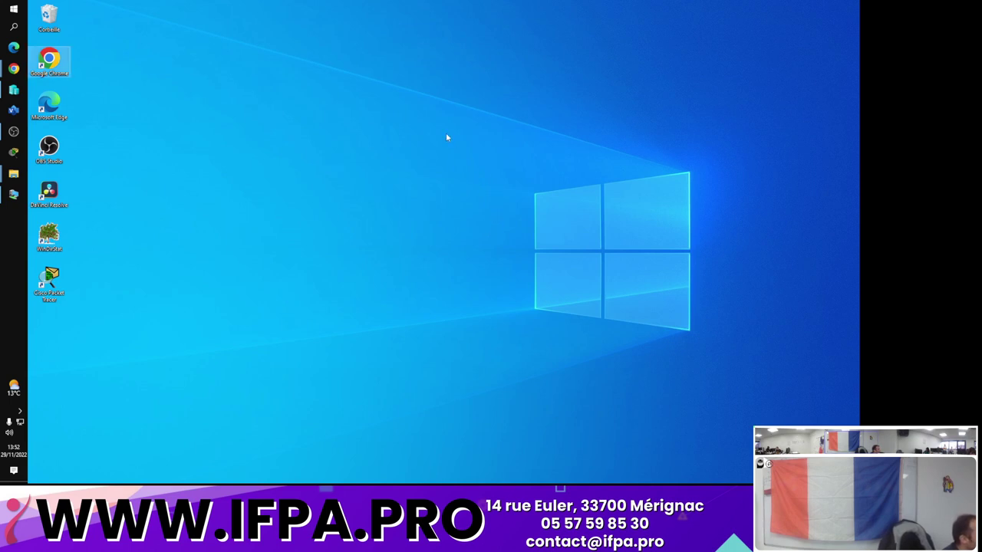
drag(446, 133, 737, 400)
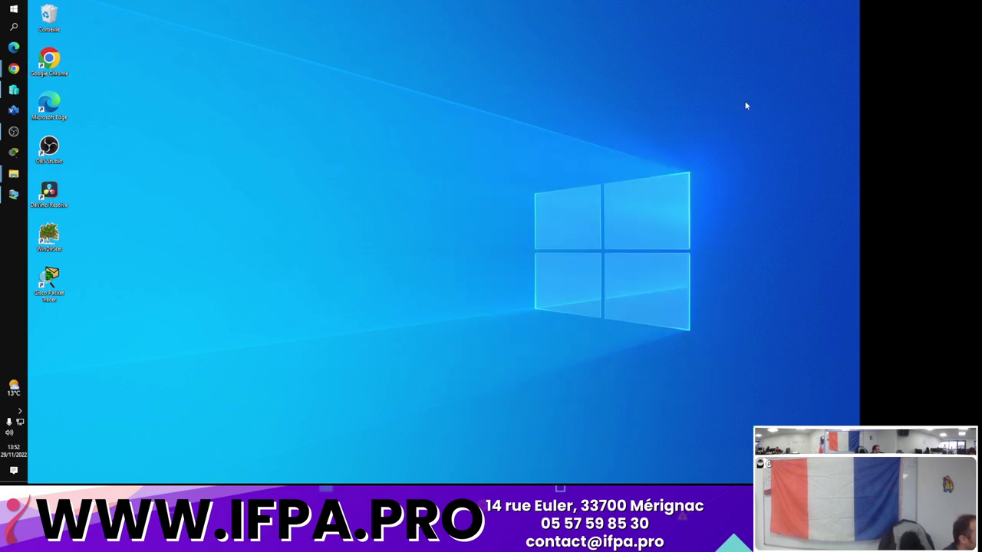
drag(745, 106, 360, 361)
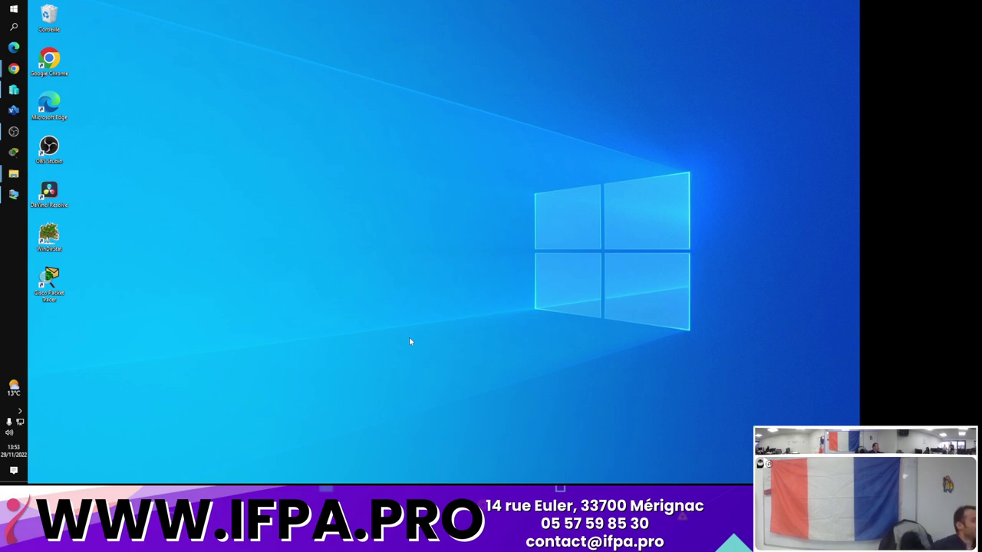
drag(319, 111, 727, 441)
drag(808, 370, 407, 87)
drag(401, 126, 738, 397)
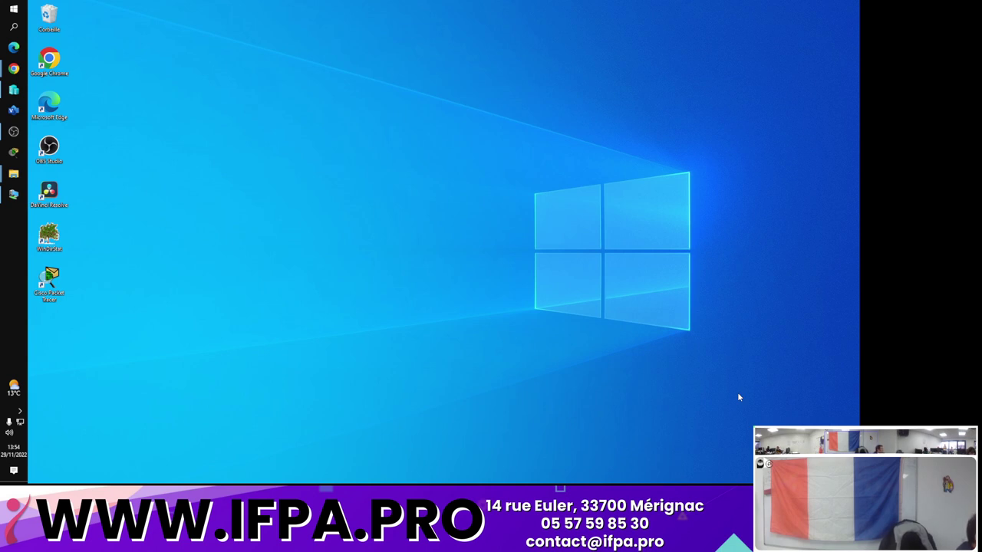
click(56, 60)
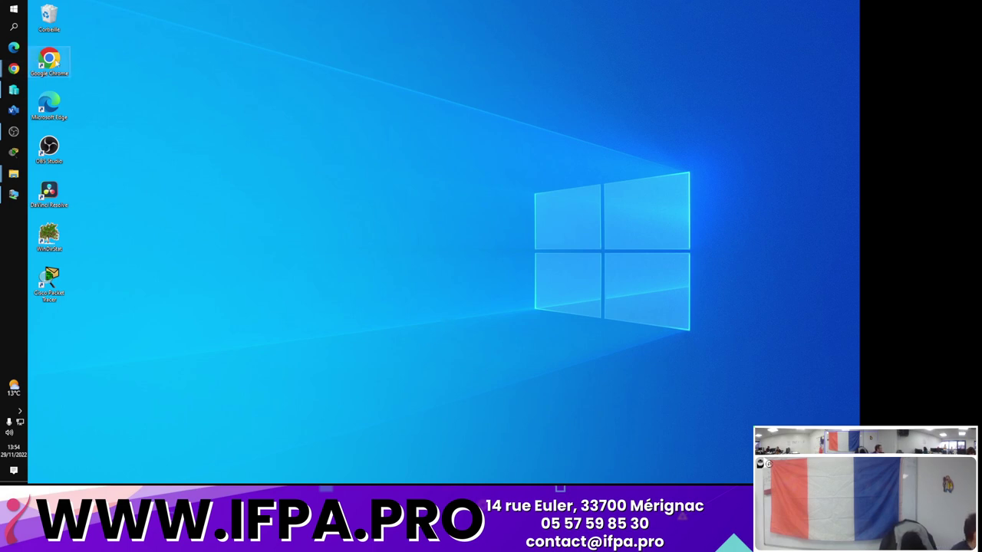
right_click(56, 61)
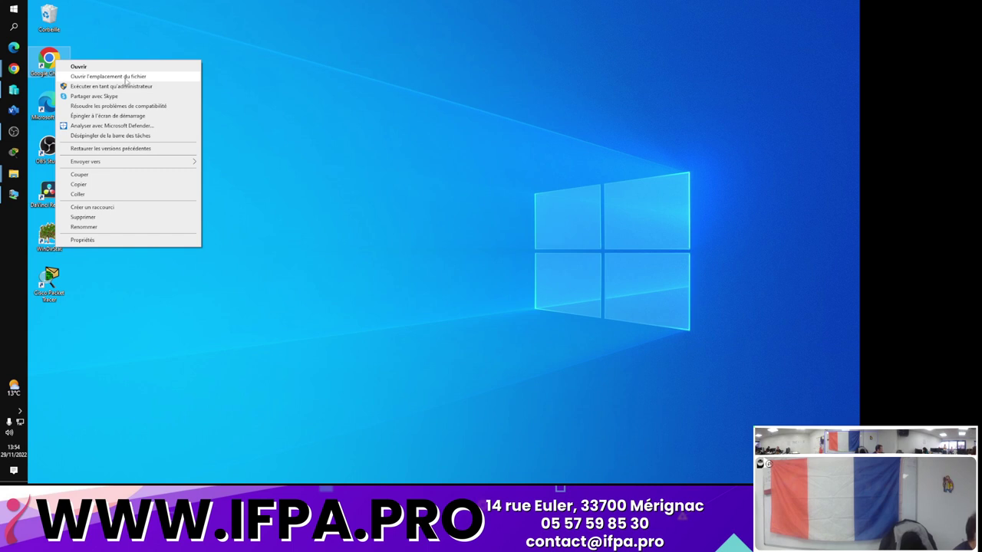
click(402, 146)
drag(287, 115, 568, 398)
right_click(50, 66)
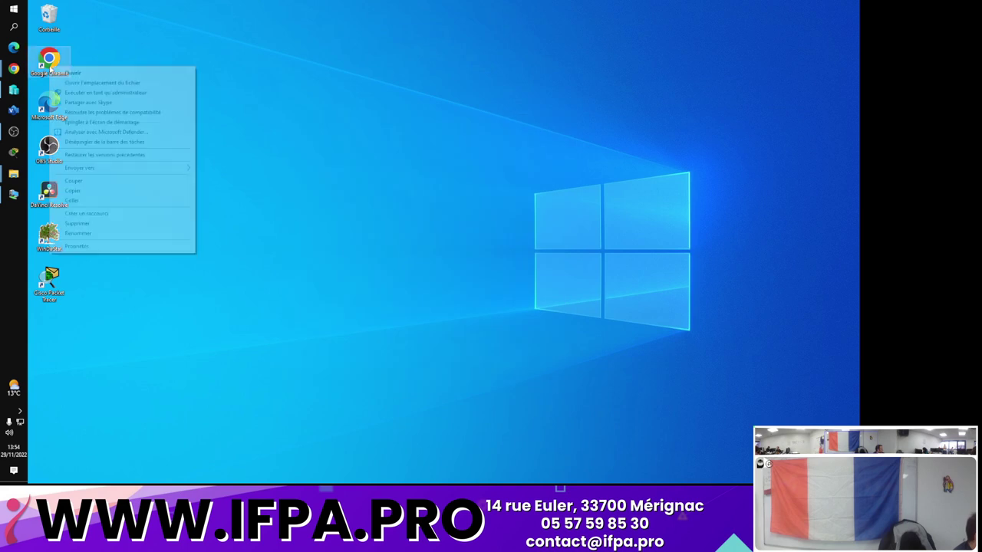
click(376, 216)
Create a new text document on the desktop and keep its default name
right_click(266, 181)
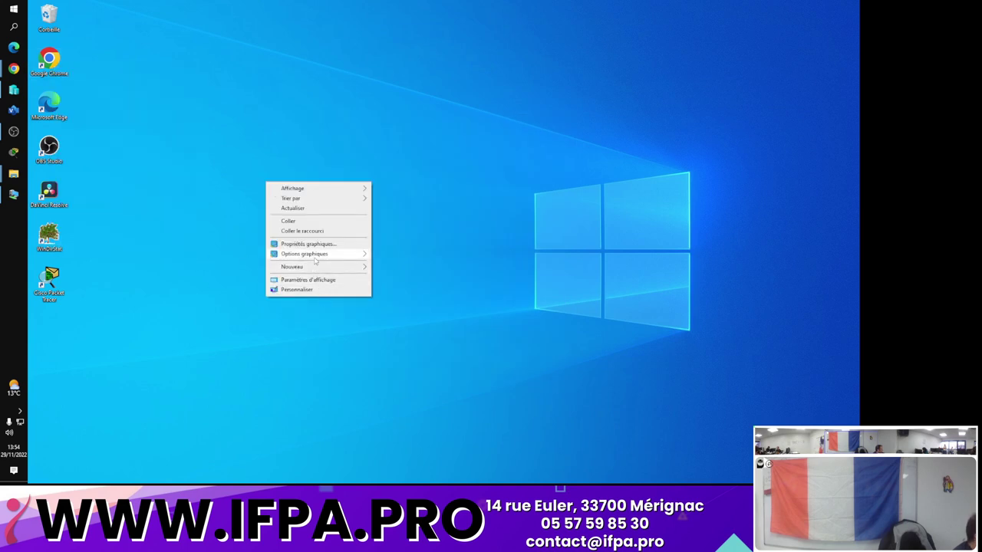
mouse_move(322, 267)
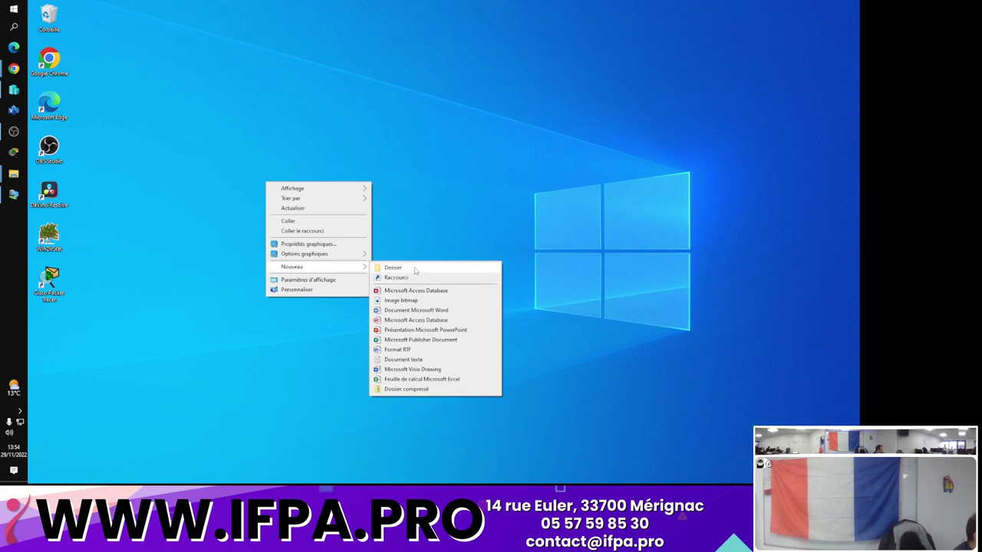
click(411, 359)
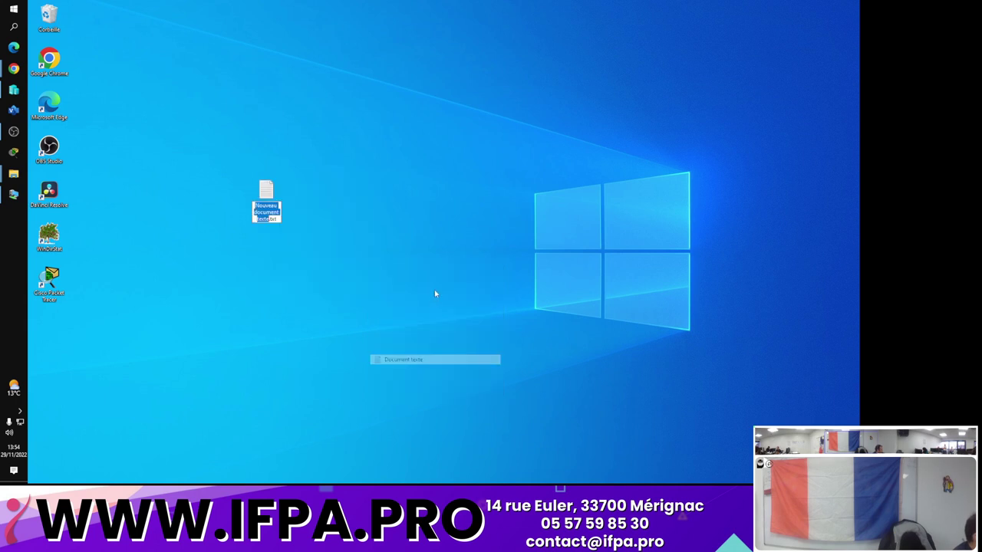
key(Return)
Check the general properties of the new text document, including its file type and opening program, and close the dialog
right_click(263, 197)
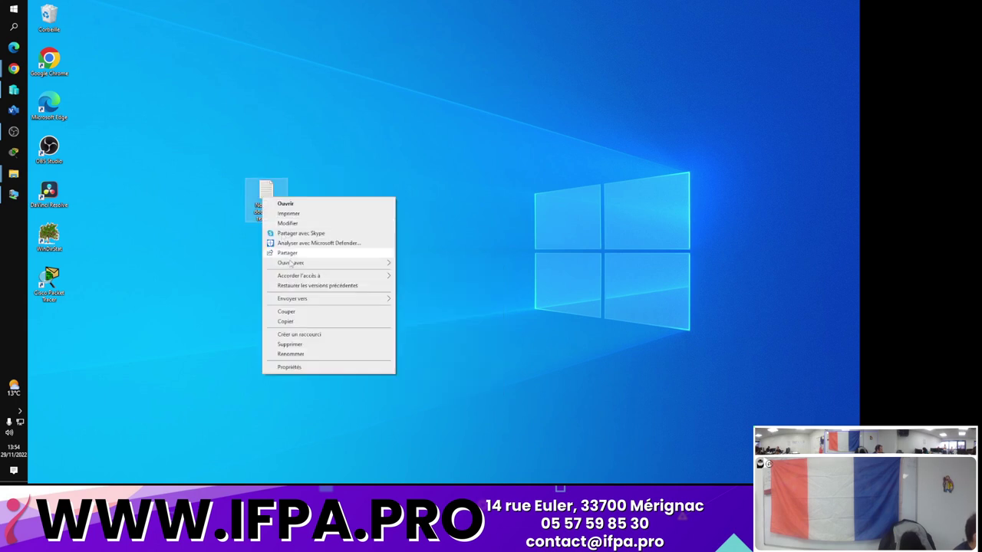
click(307, 369)
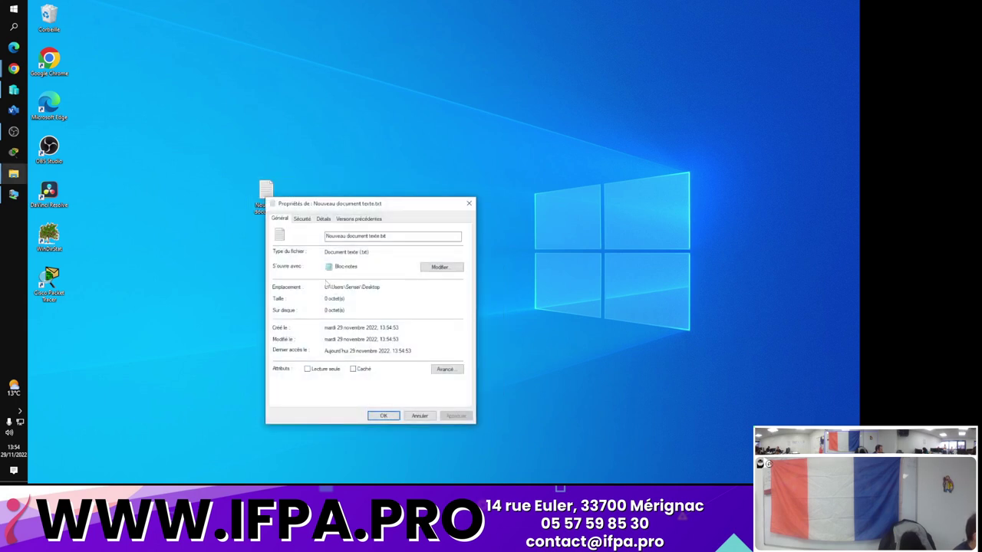
click(470, 204)
Bring up the choice of another application for opening the text document and expand it to more applications
right_click(272, 194)
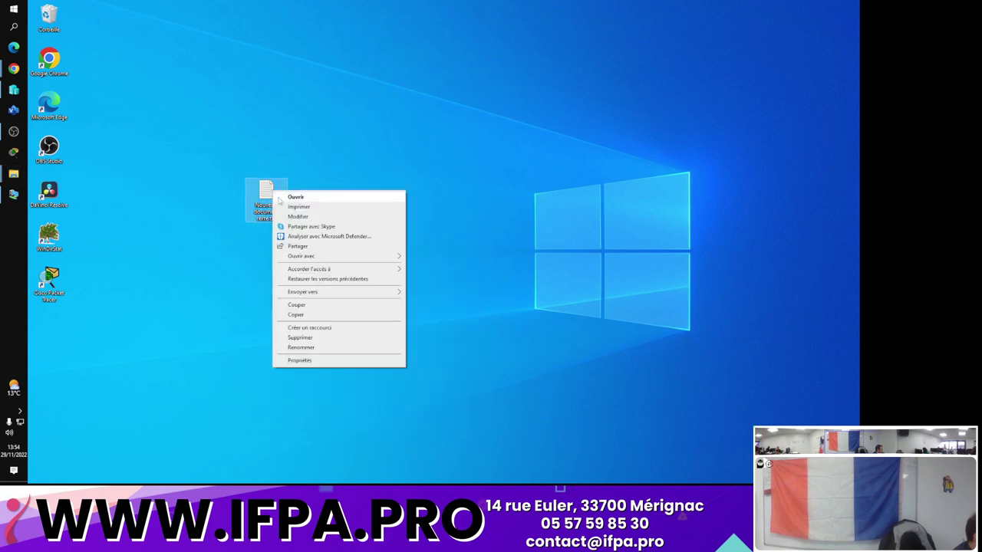
mouse_move(375, 259)
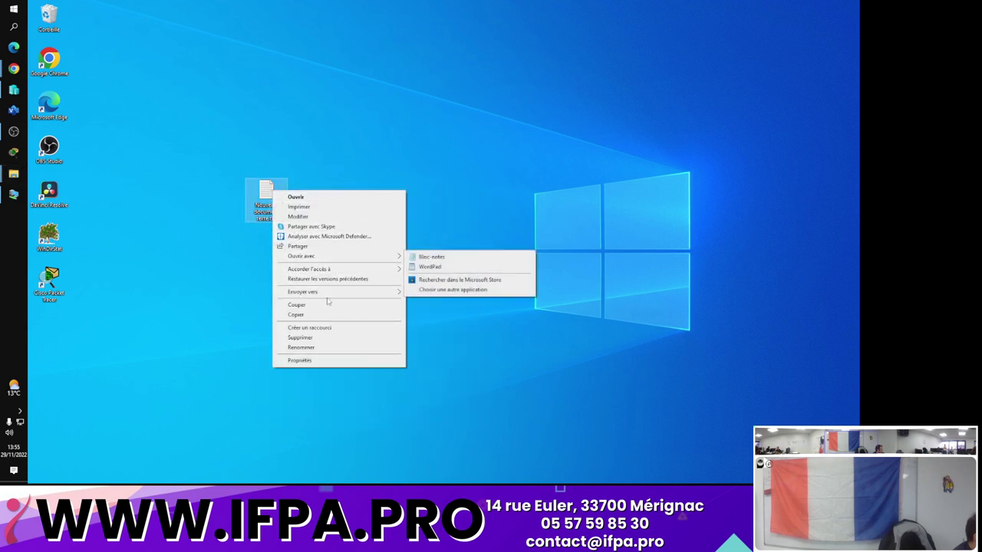
mouse_move(330, 297)
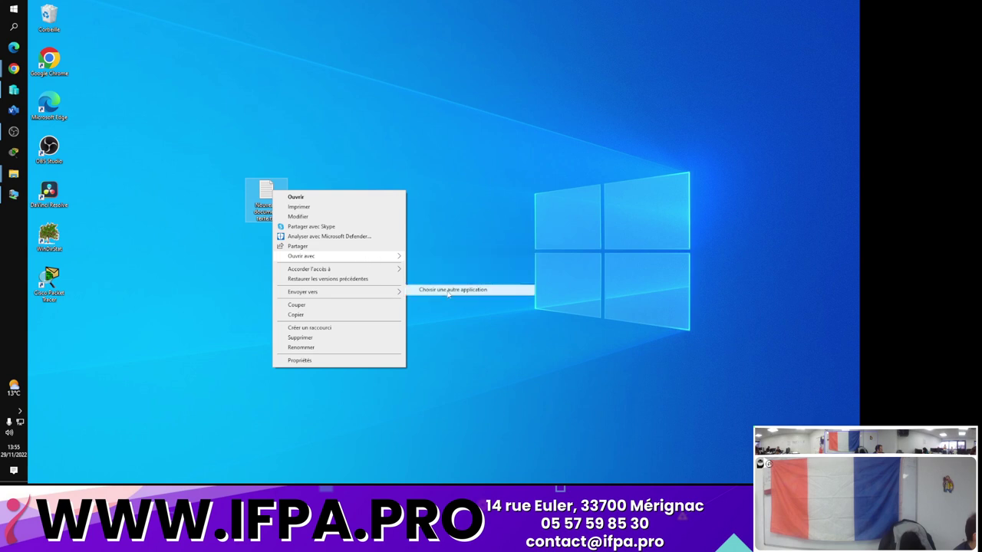
click(449, 289)
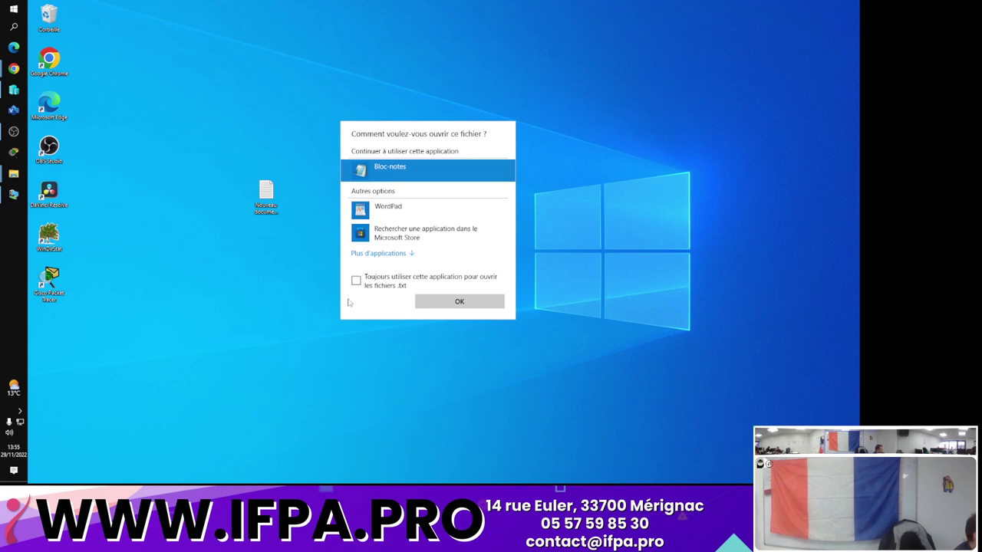
click(393, 255)
Examine the full list of applications offered for opening .txt files
scroll(396, 269, down, 3)
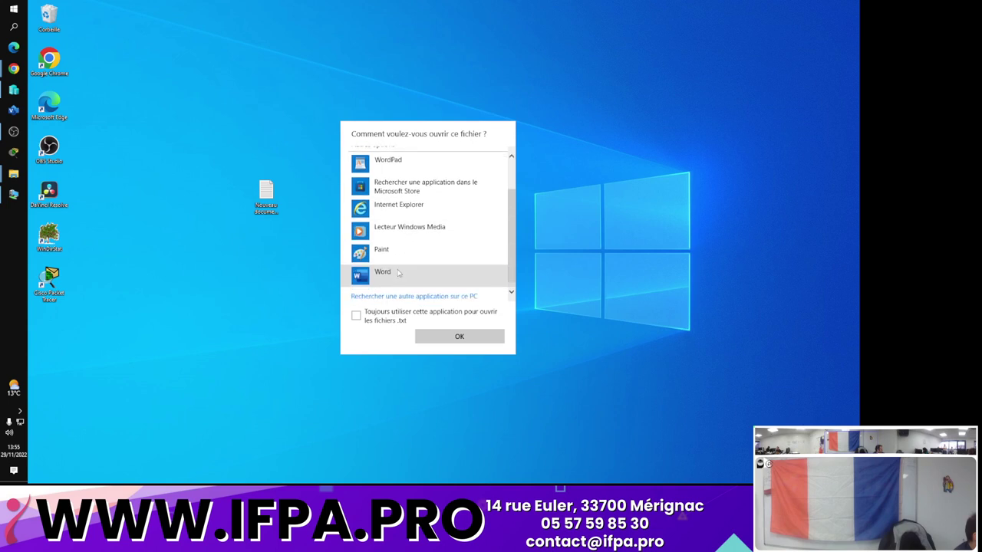
scroll(394, 276, up, 1)
scroll(392, 264, down, 1)
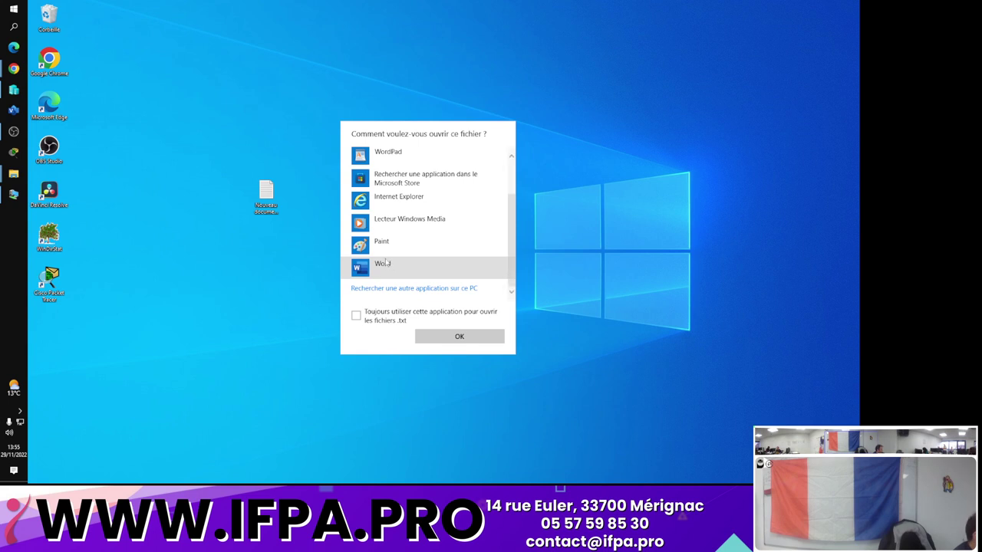
scroll(387, 262, up, 1)
scroll(386, 262, down, 1)
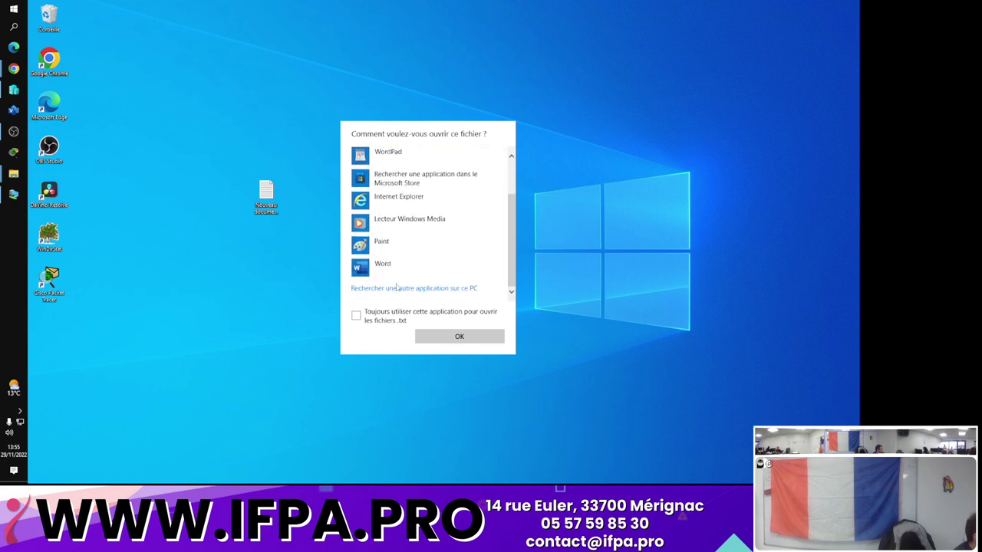
scroll(415, 271, up, 2)
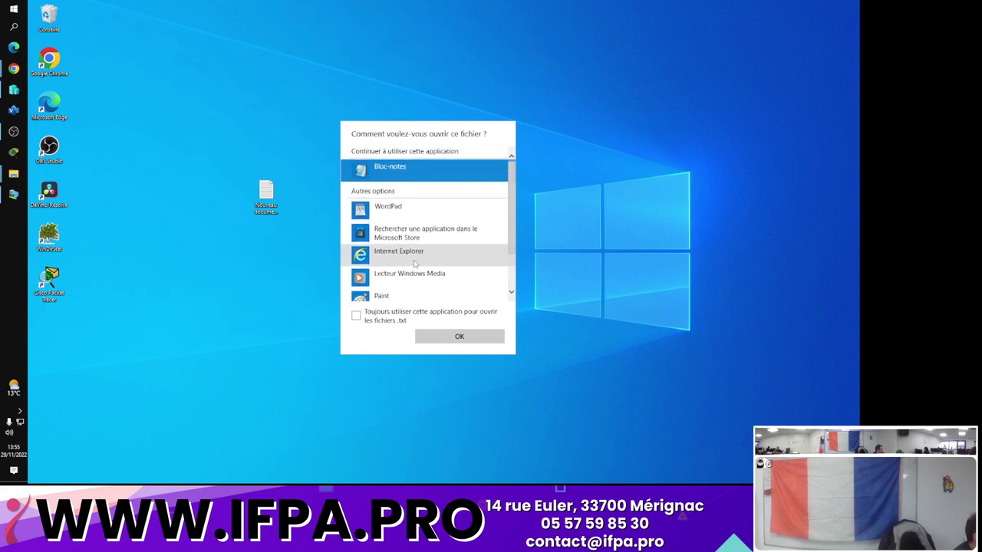
scroll(415, 264, down, 2)
scroll(411, 252, up, 2)
scroll(400, 268, down, 3)
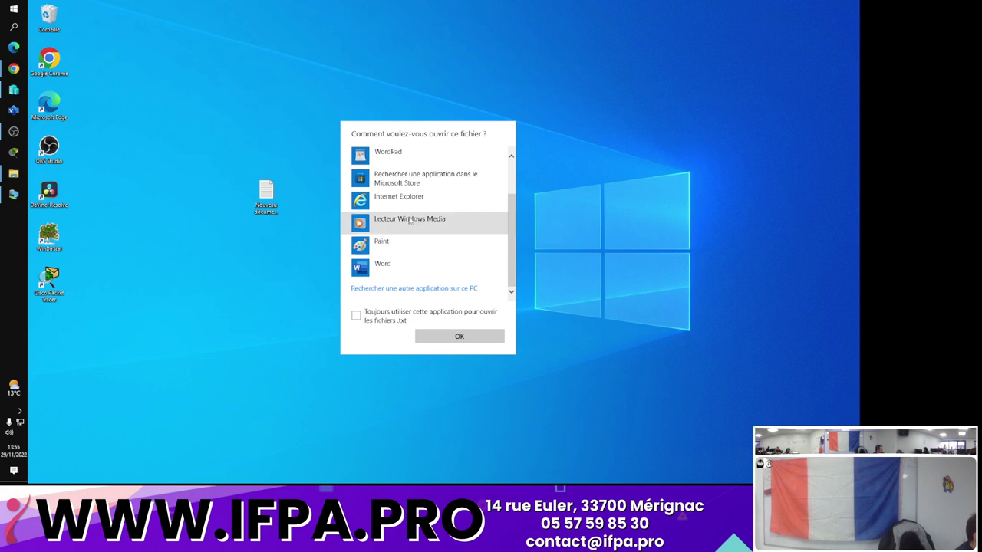
scroll(407, 219, up, 2)
scroll(407, 218, down, 2)
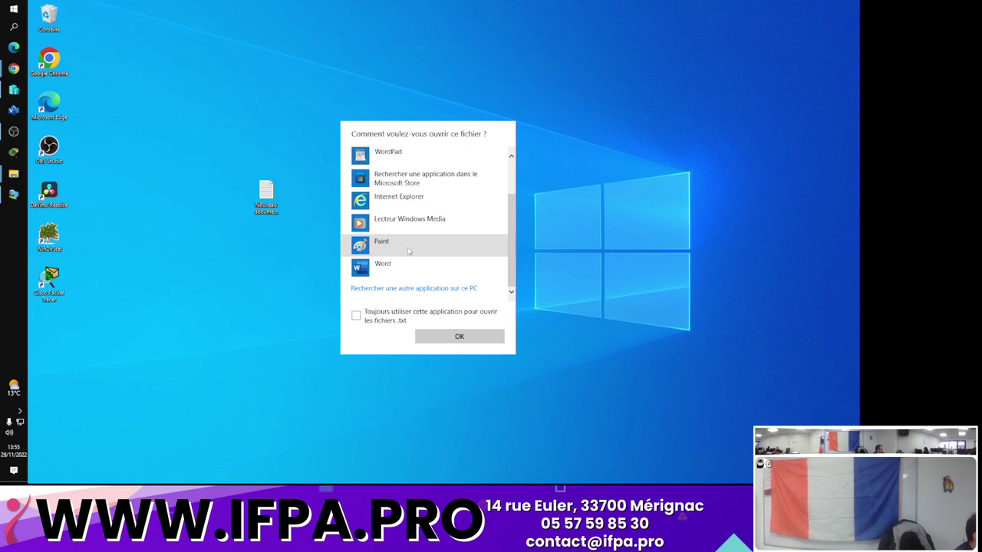
Open the text document with Bloc-notes, close the Bloc-notes window and deselect the file
click(459, 336)
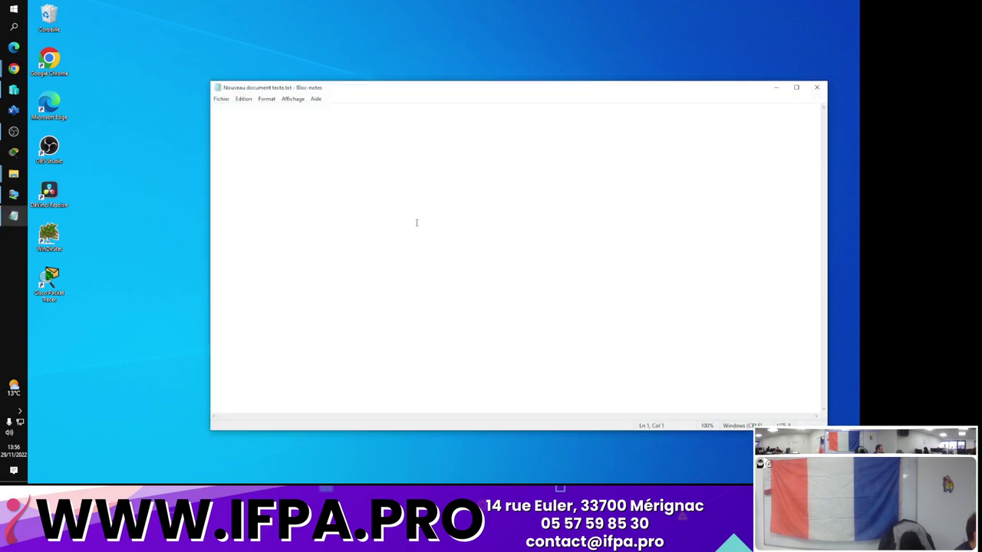
click(816, 87)
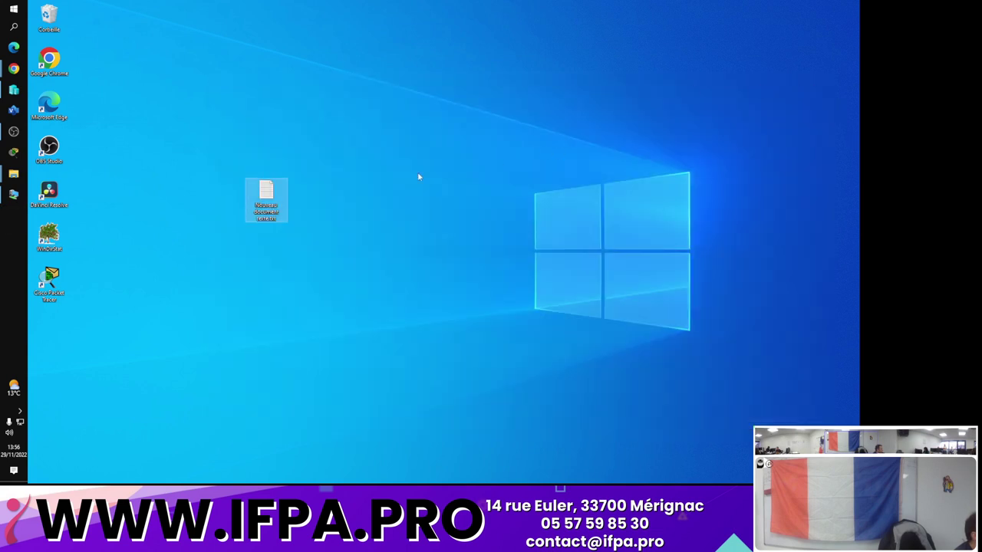
click(369, 249)
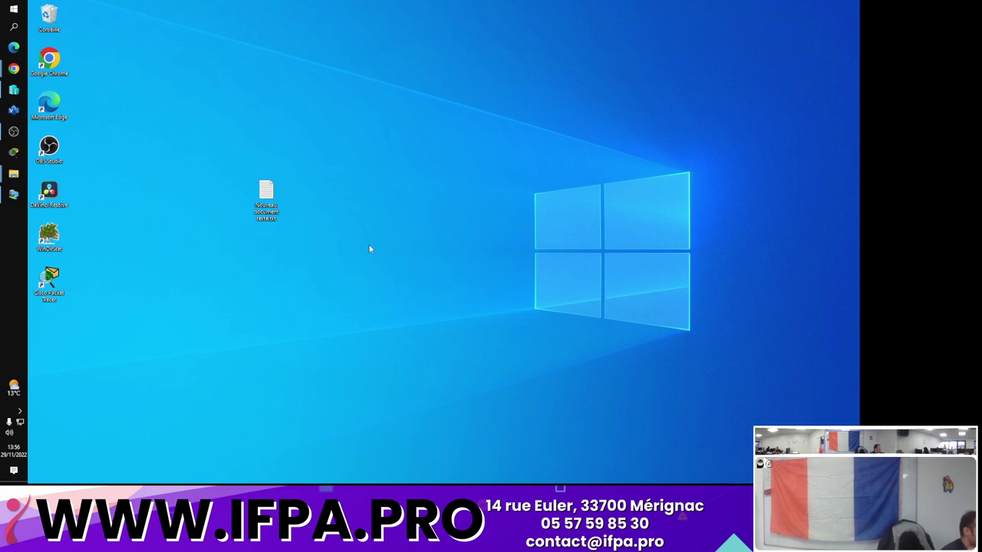
click(268, 207)
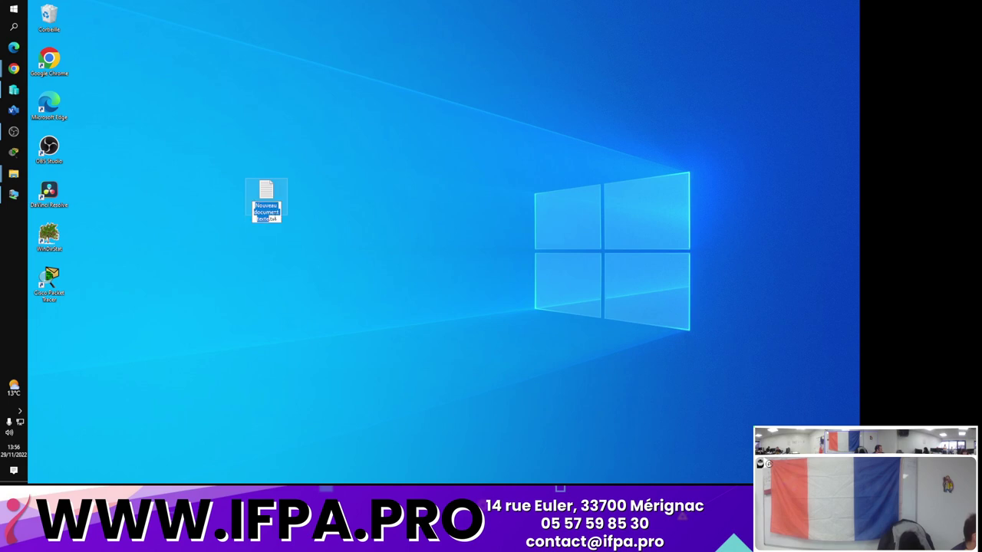
click(275, 217)
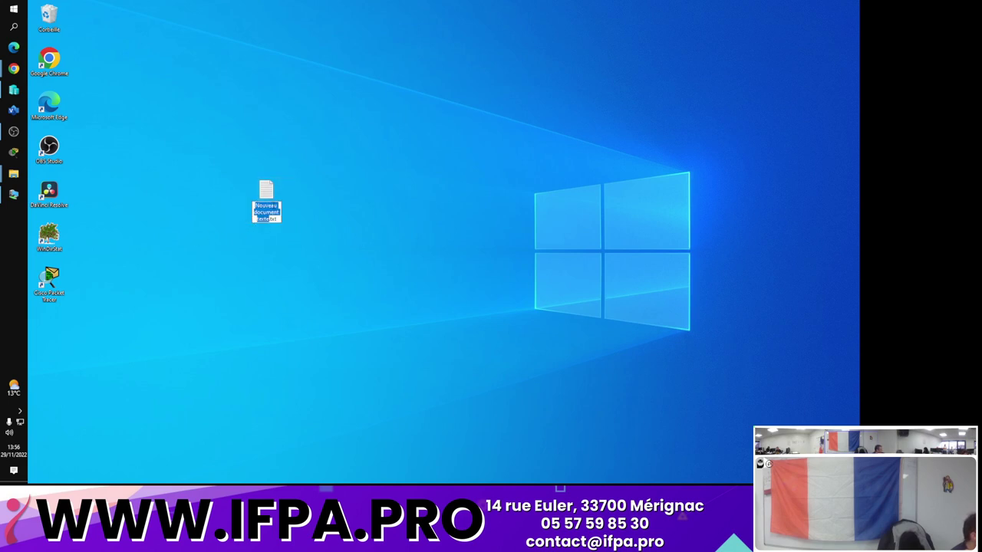
click(338, 226)
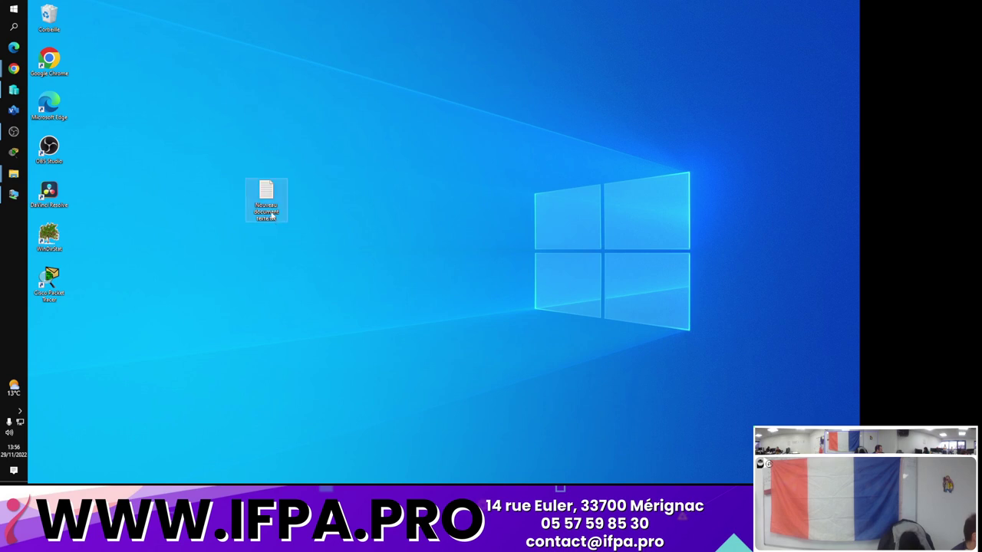
click(271, 217)
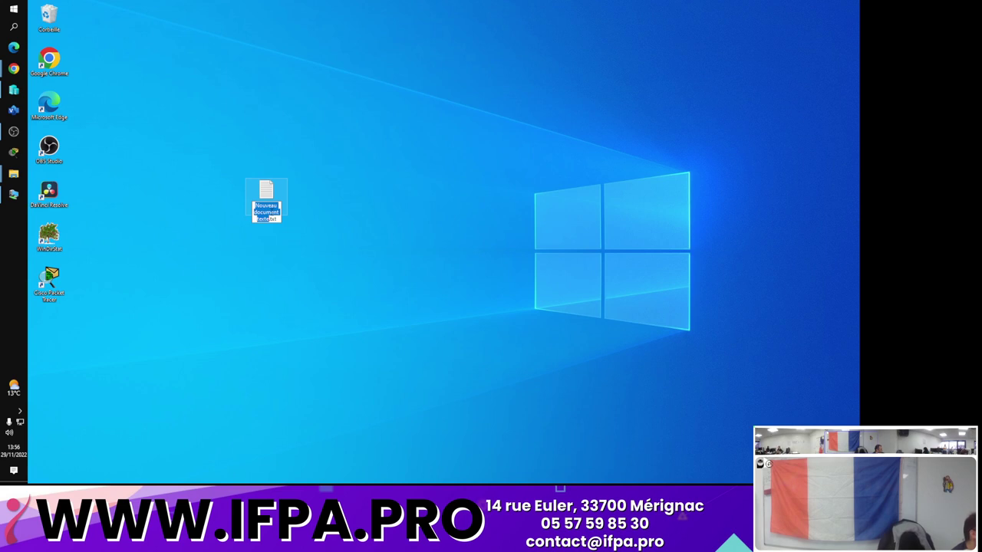
click(459, 240)
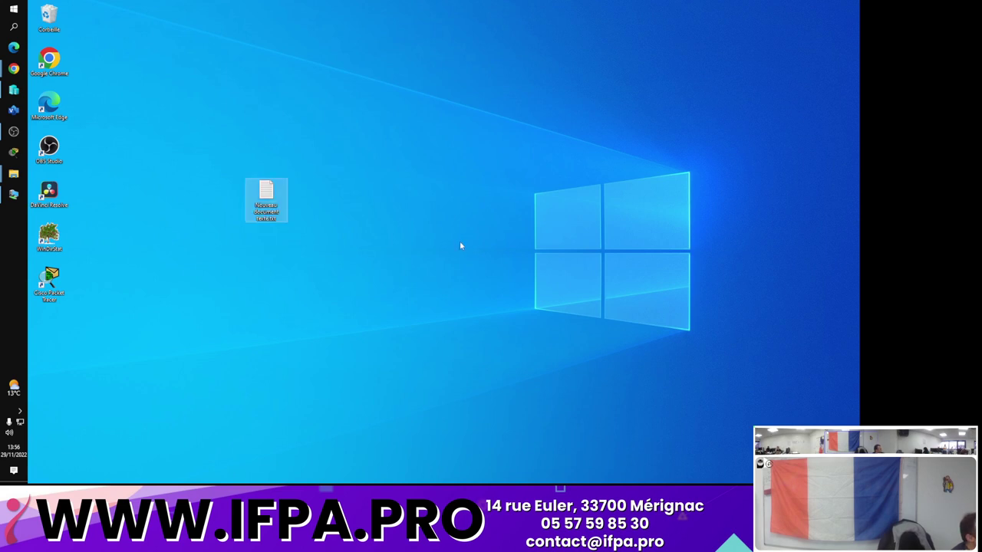
right_click(273, 220)
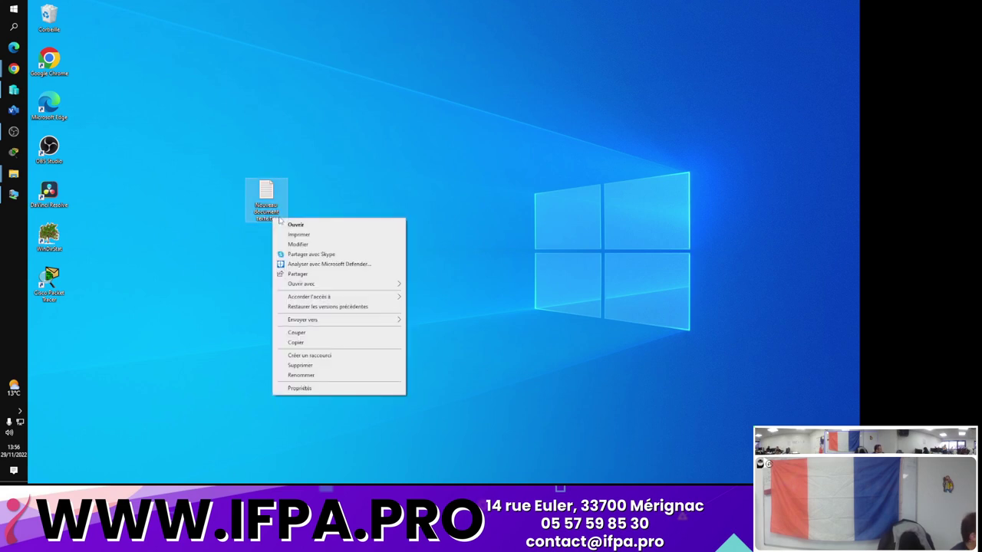
click(320, 376)
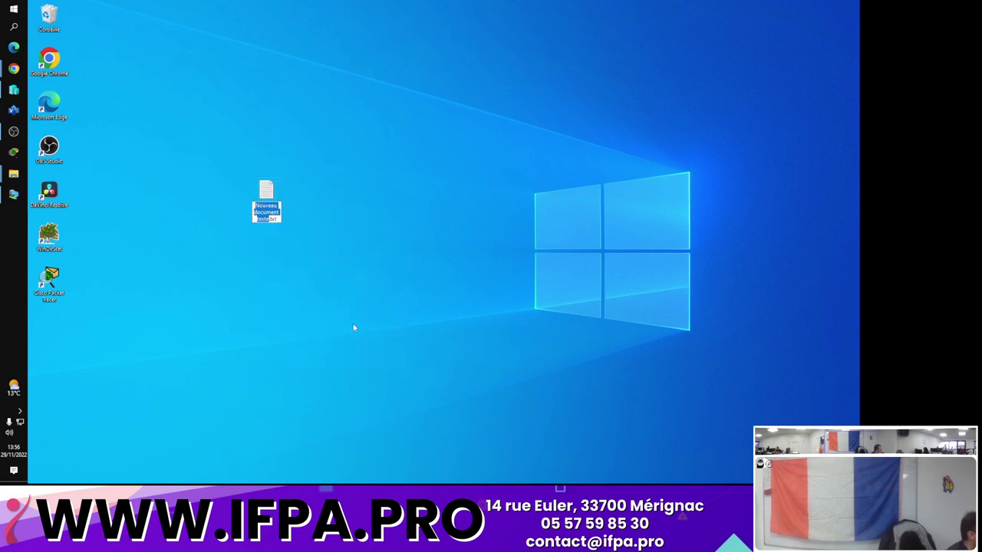
key(Return)
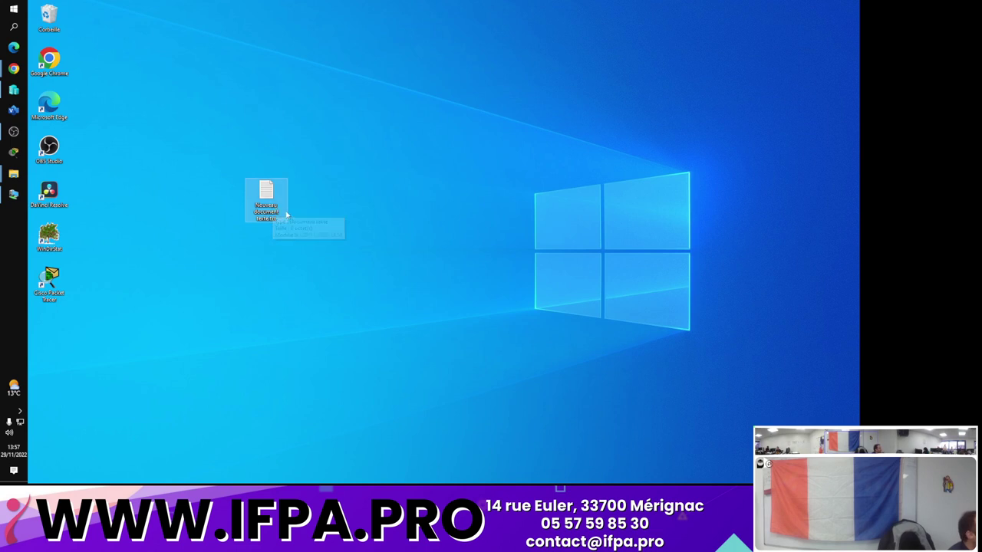
right_click(282, 212)
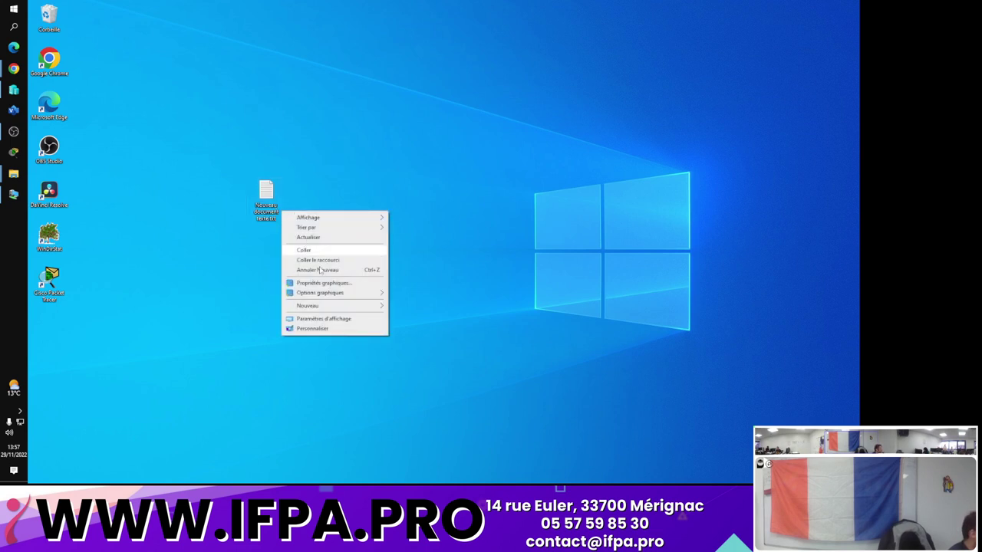
click(263, 212)
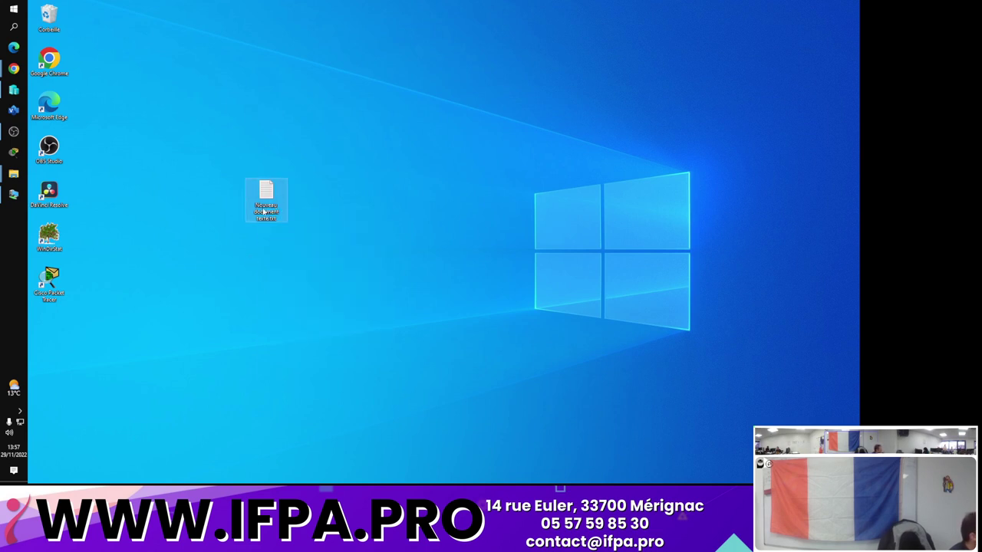
Start renaming the text document on the desktop and remove its .txt extension
right_click(264, 210)
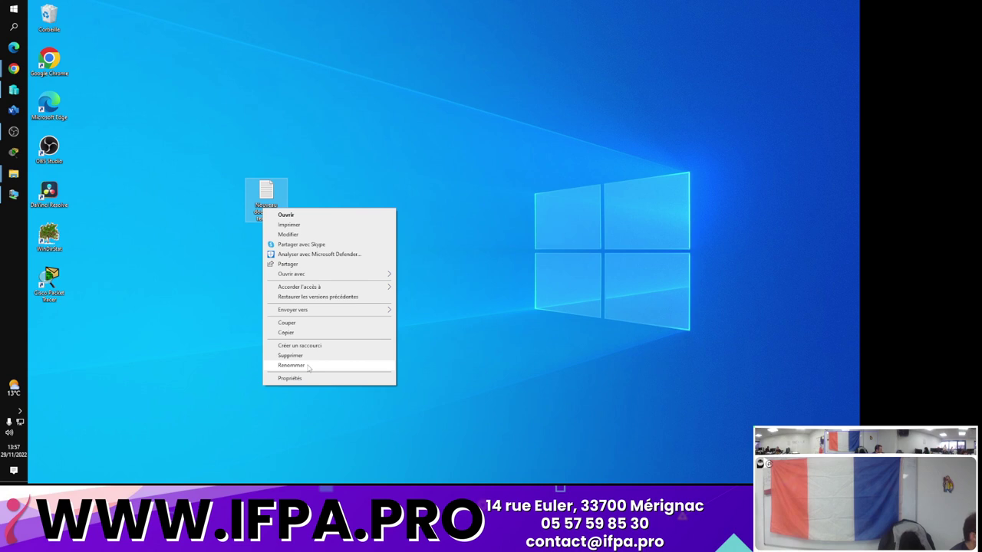
click(307, 366)
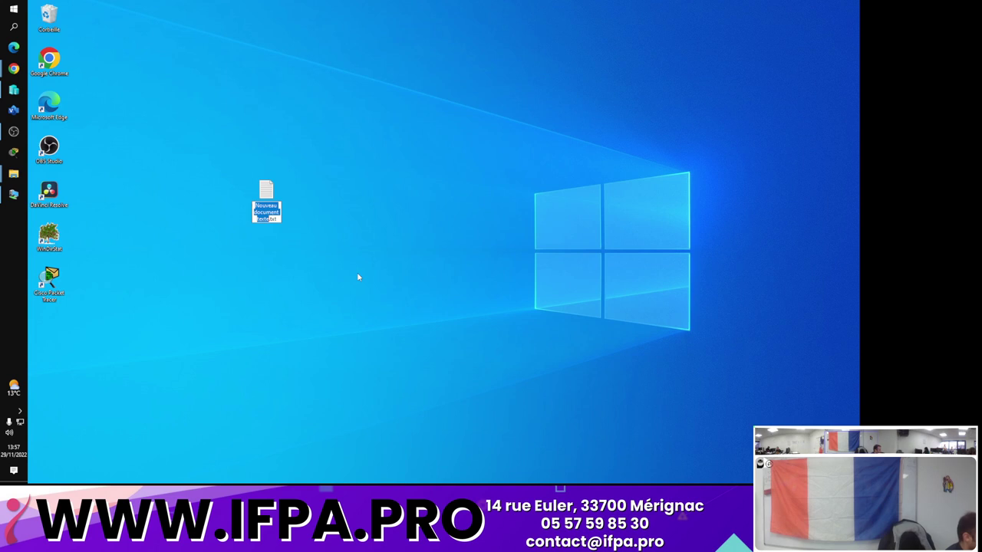
key(Right)
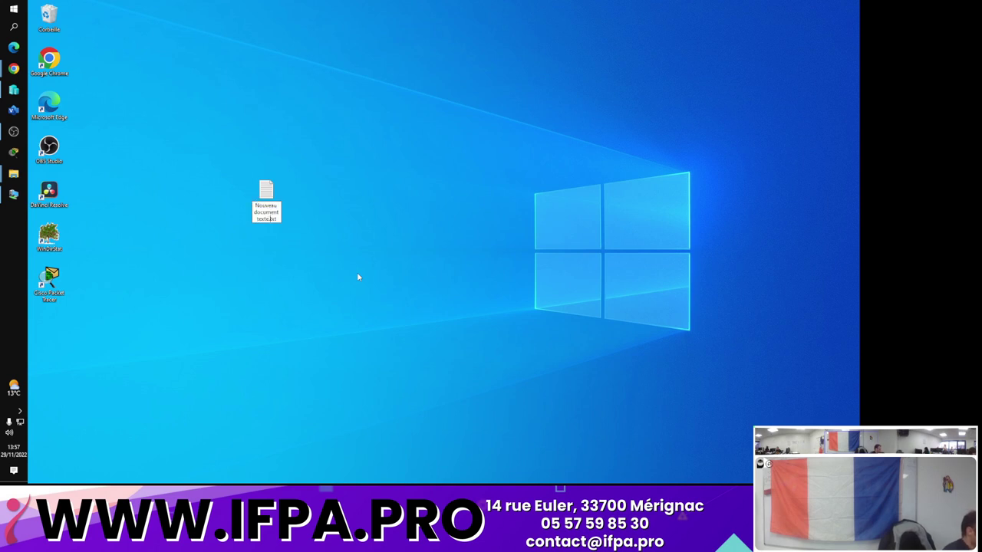
key(Right)
key(Right)
key(Right)
key(Right)
text(.)
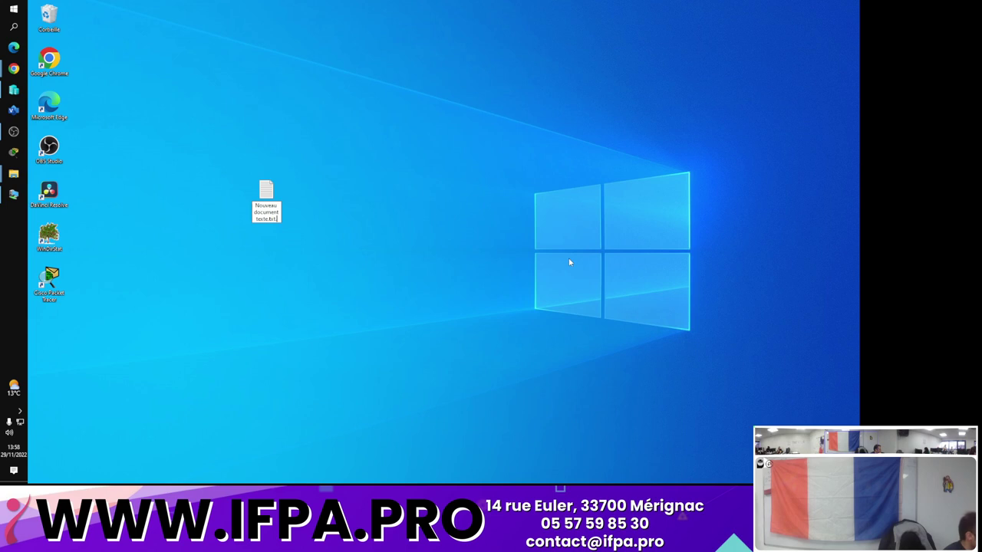
key(BackSpace)
key(BackSpace)
key(BackSpace)
key(BackSpace)
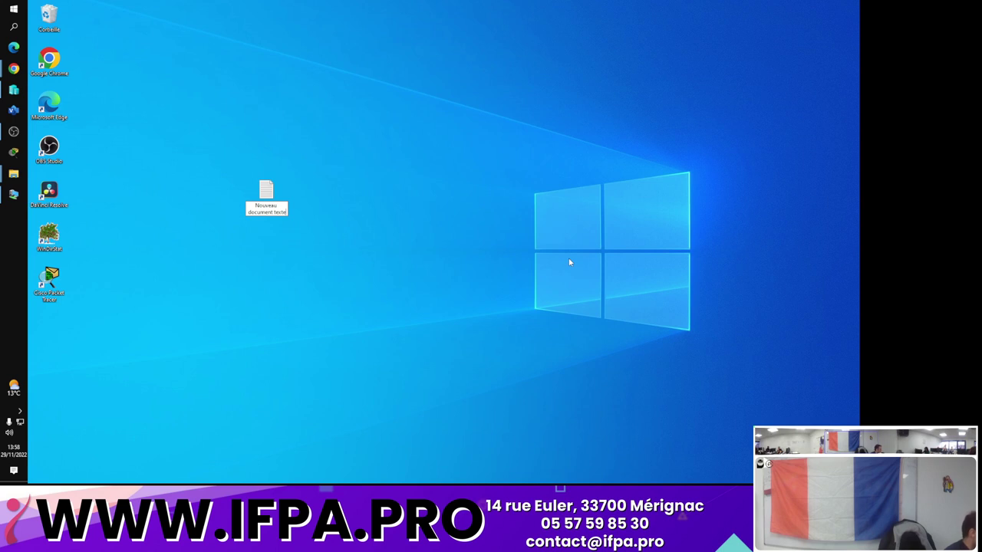
Try giving the text document the .jpg extension, decline the extension change and deselect the file
text(.jpg)
key(BackSpace)
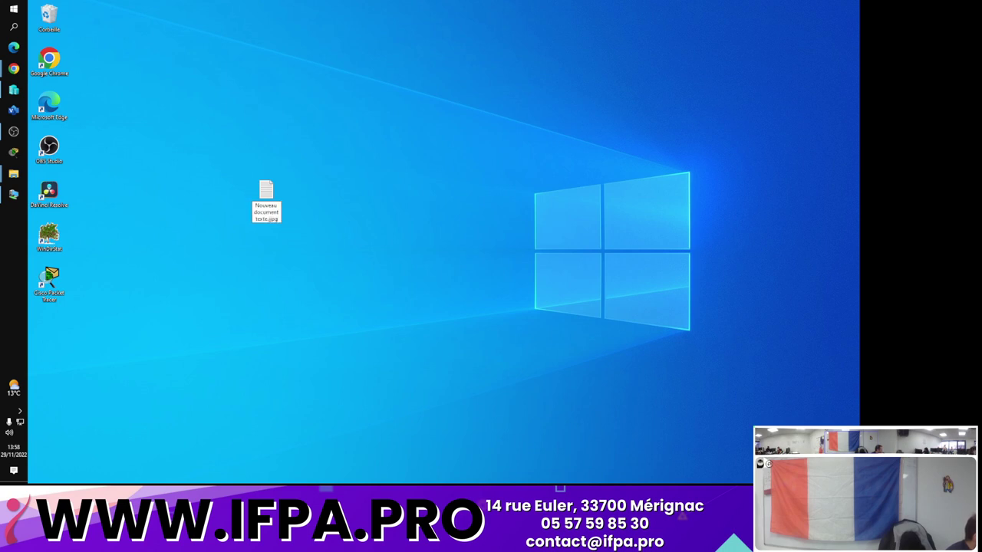
text(p)
key(BackSpace)
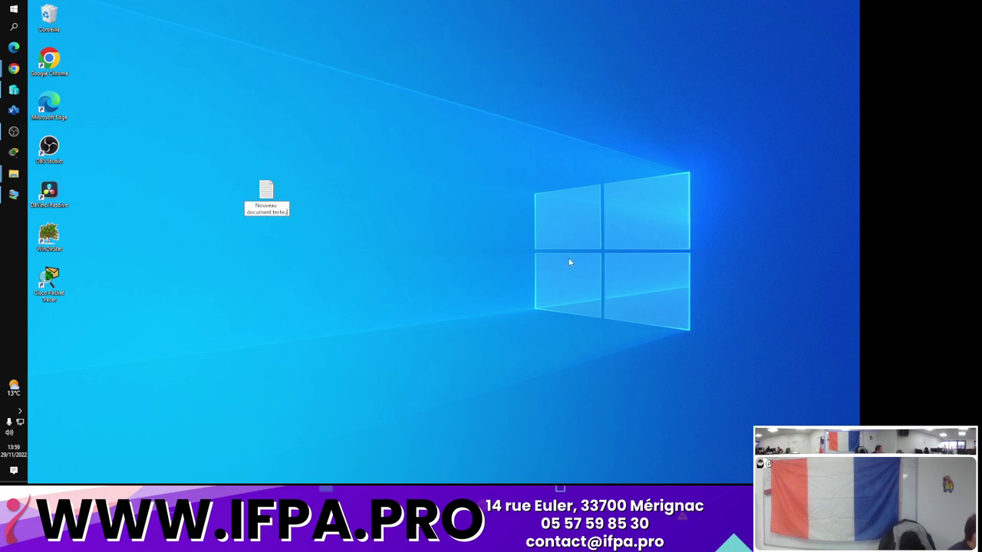
text(jpg)
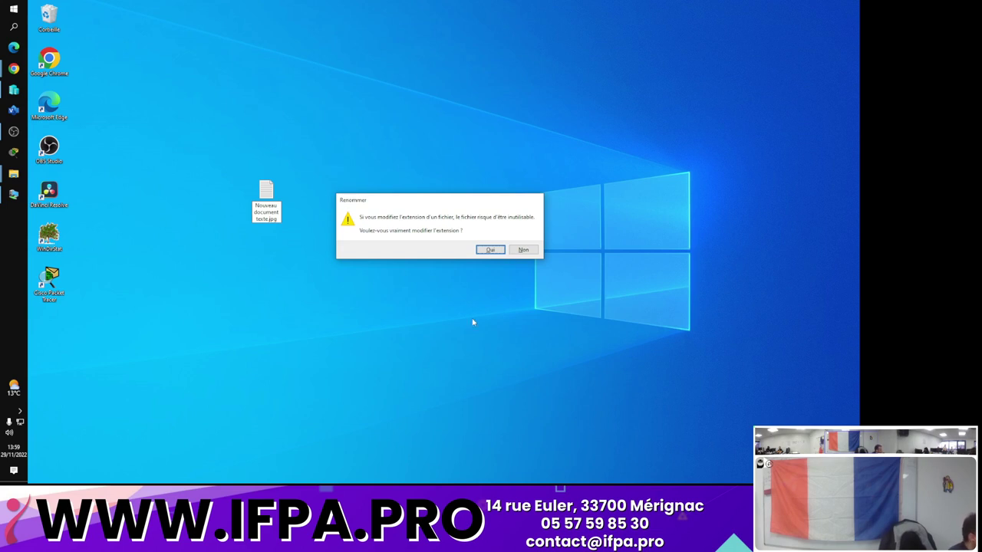
click(524, 251)
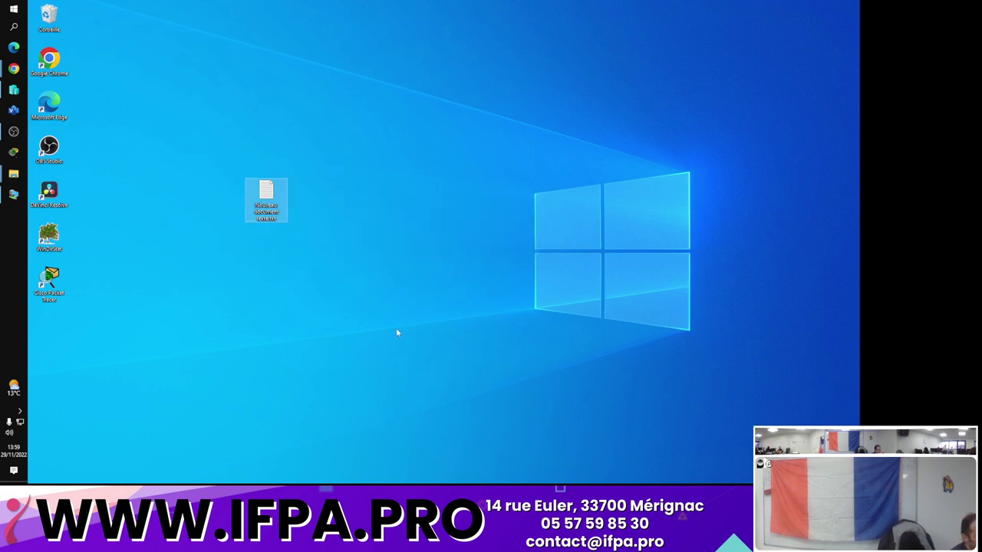
click(345, 251)
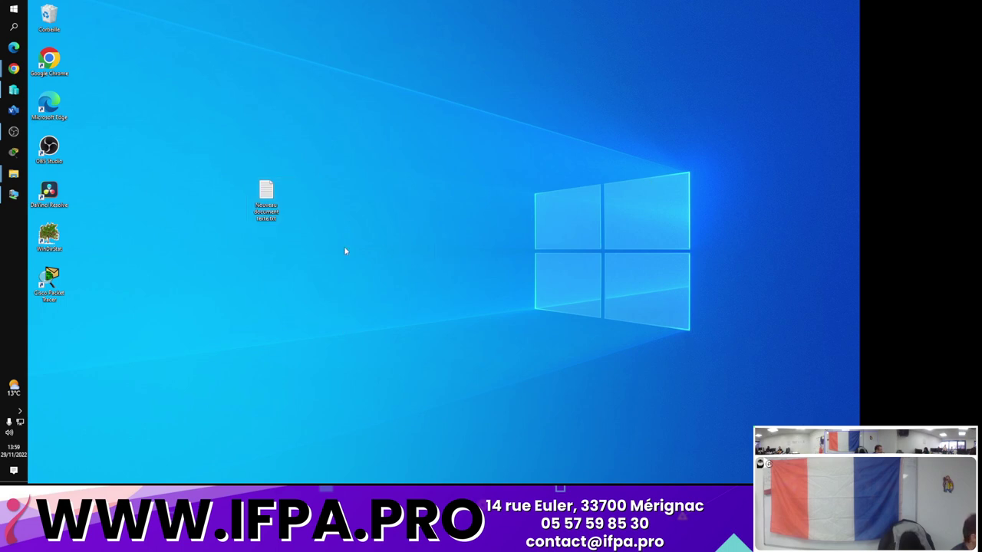
Move the text document nearer the middle of the desktop and bring up the maximized Twitch folder window that shows file details
drag(266, 198, 396, 198)
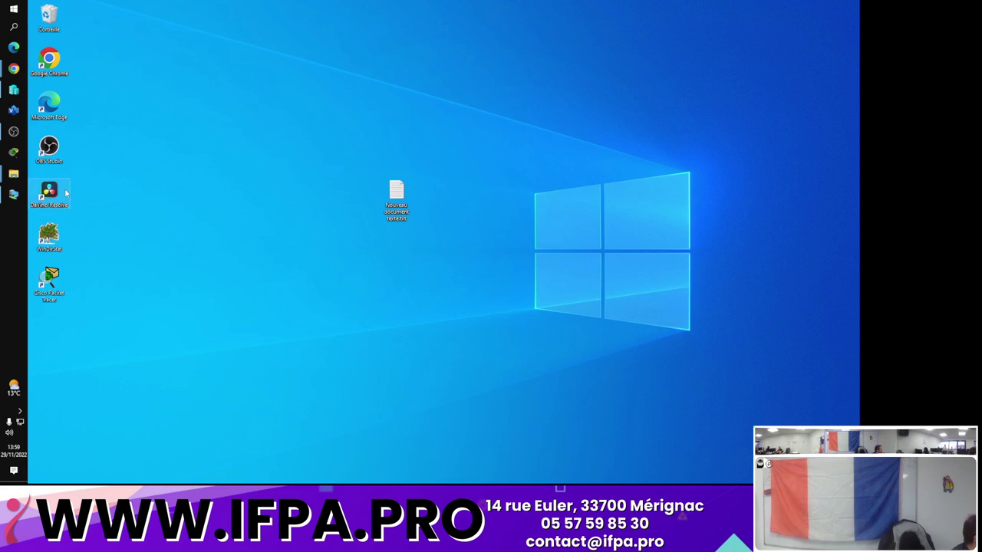
mouse_move(15, 178)
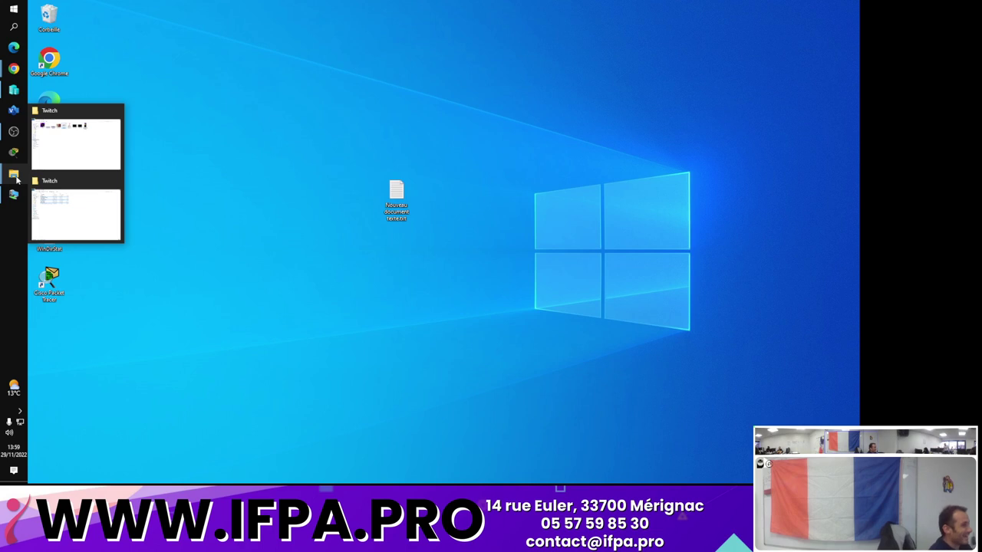
click(14, 175)
mouse_move(76, 222)
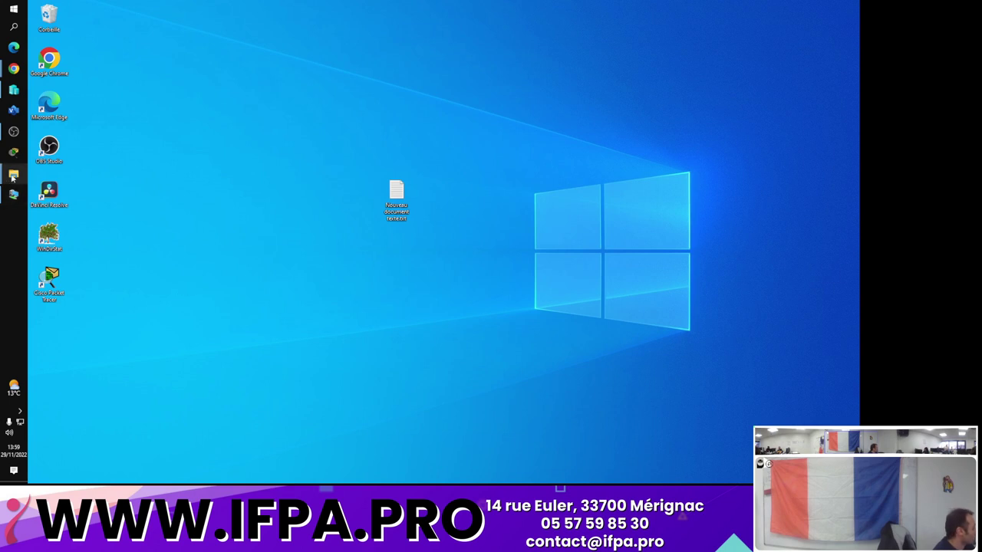
mouse_move(13, 177)
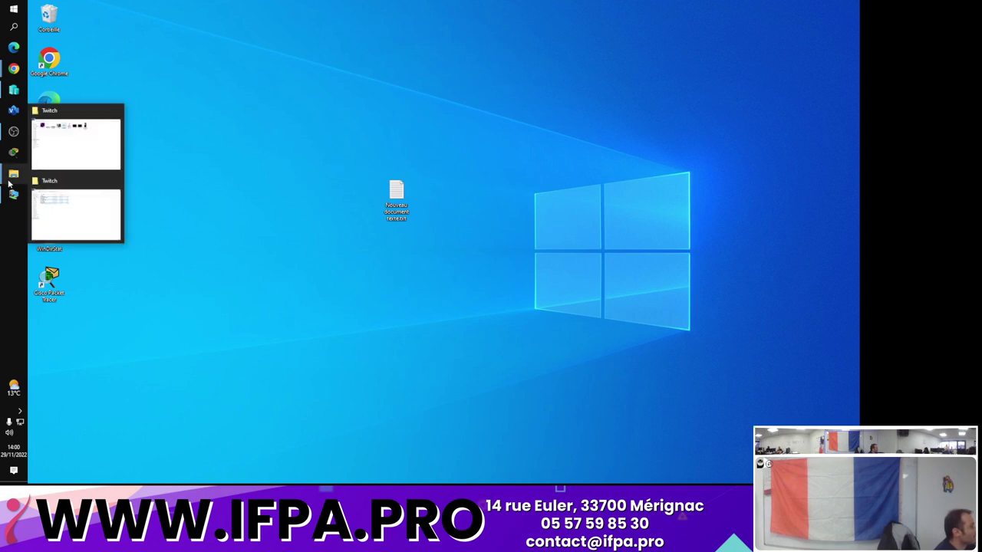
click(78, 217)
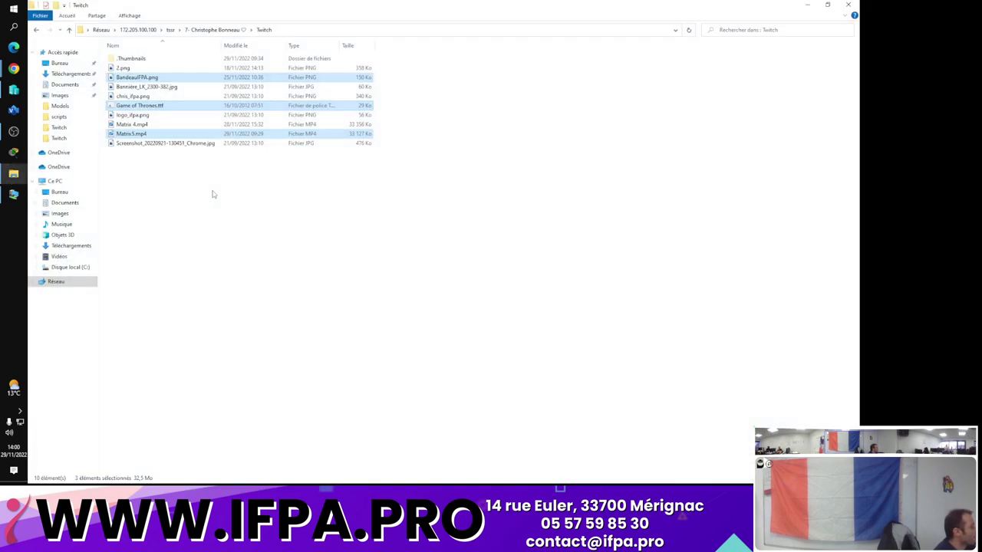
double_click(427, 7)
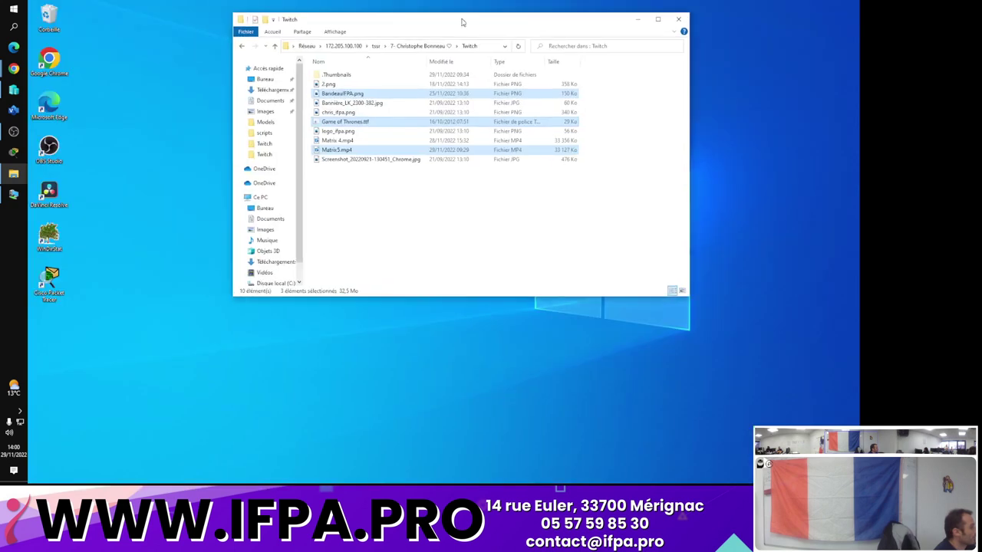
click(660, 21)
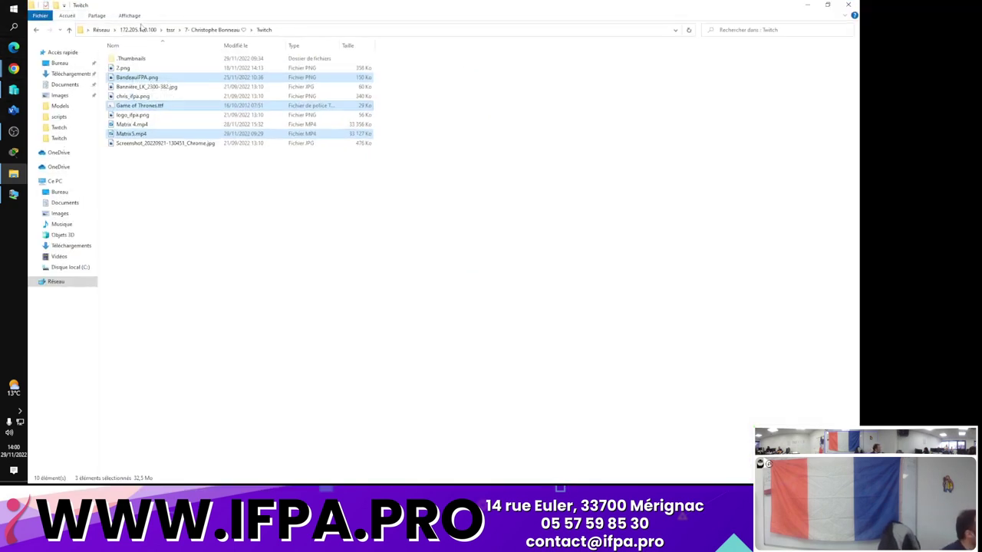
Open the folder and search options from the Twitch folder window and reposition the dialog
click(130, 15)
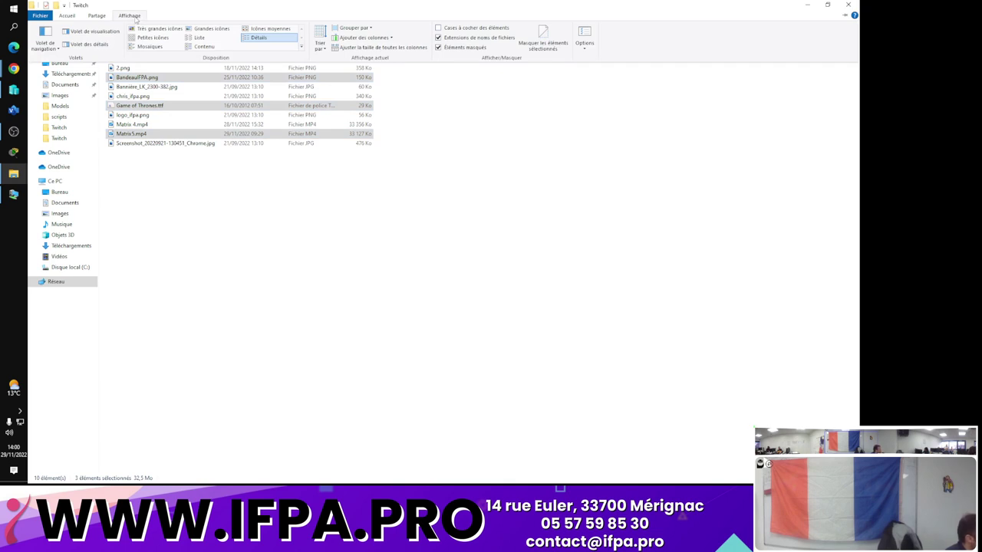
click(126, 16)
click(127, 15)
click(586, 49)
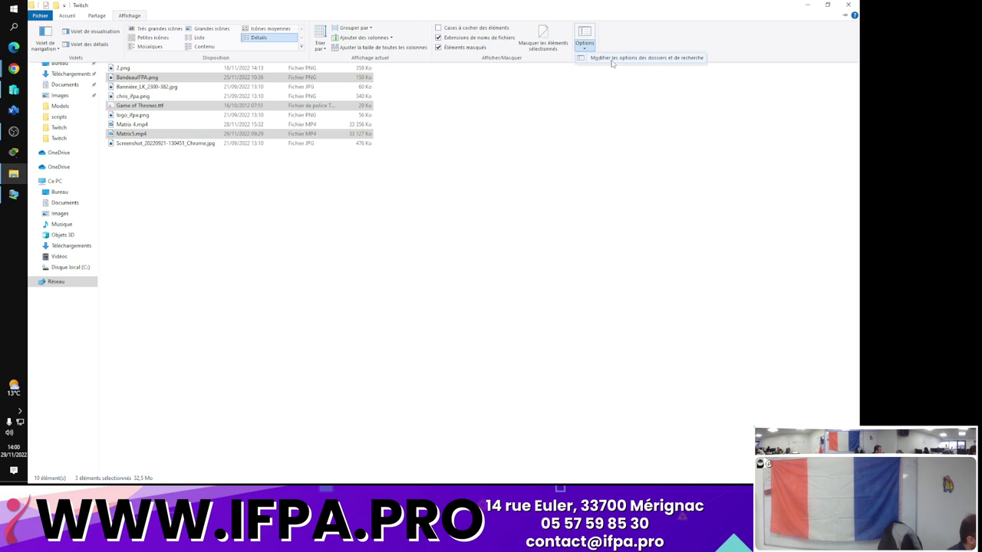
click(612, 64)
drag(132, 54, 635, 144)
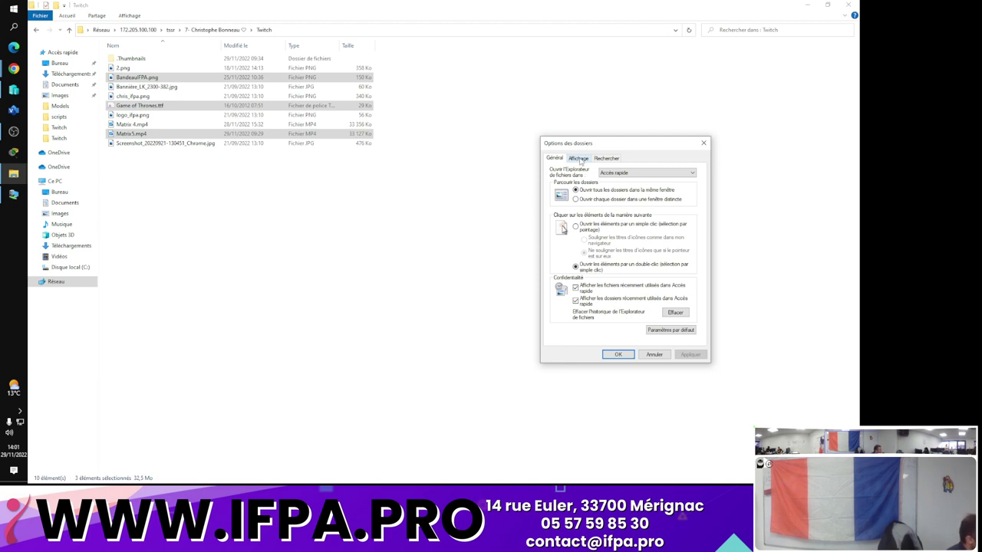
drag(604, 146, 581, 119)
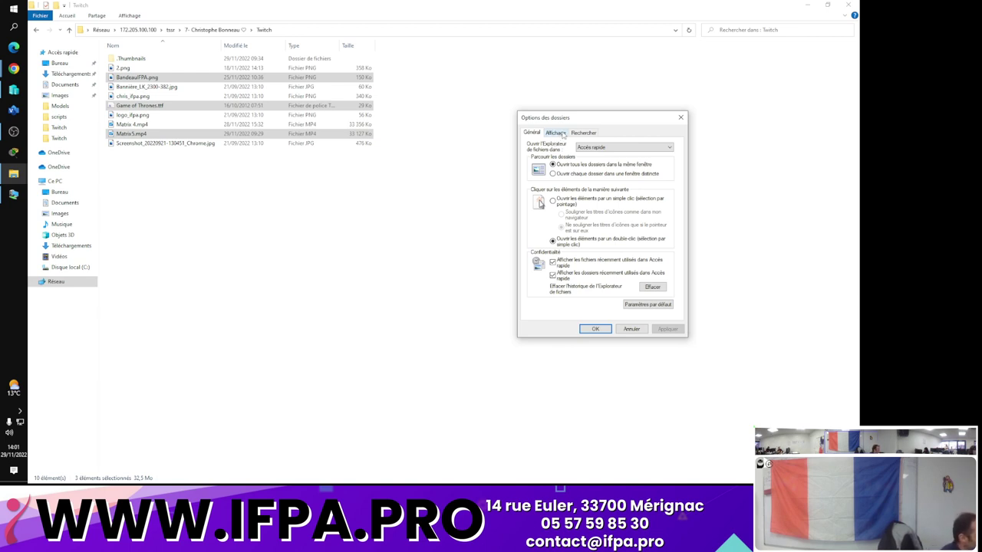
Look through the search and general folder options, return to the display options and move the dialog higher
click(560, 134)
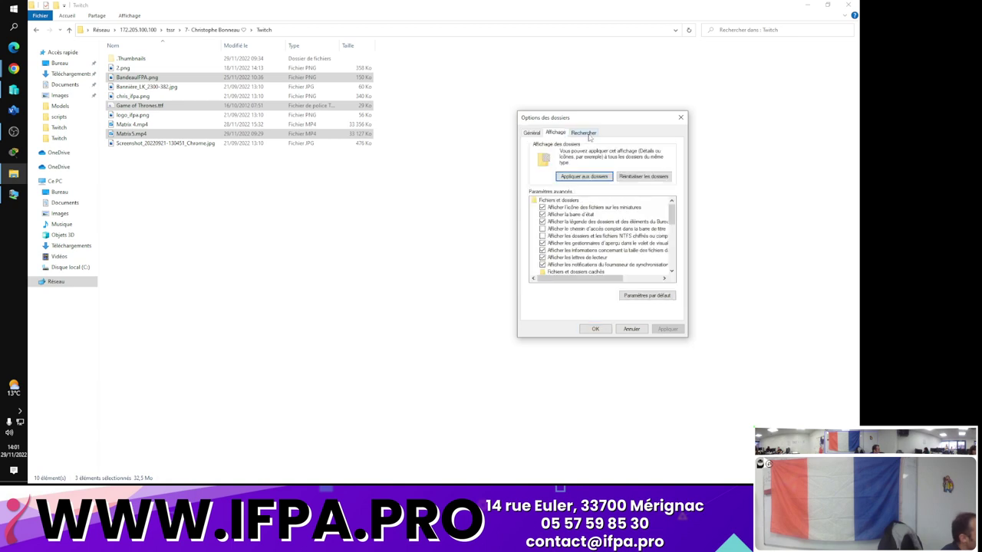
click(589, 134)
click(529, 135)
click(555, 134)
drag(653, 117, 631, 77)
Examine the advanced file and folder display settings, including hidden items and known file extensions, and close the dialog and the folder window
mouse_move(650, 175)
mouse_down()
mouse_move(666, 193)
mouse_move(655, 215)
mouse_move(652, 175)
mouse_move(649, 209)
mouse_move(650, 176)
mouse_move(650, 187)
mouse_up()
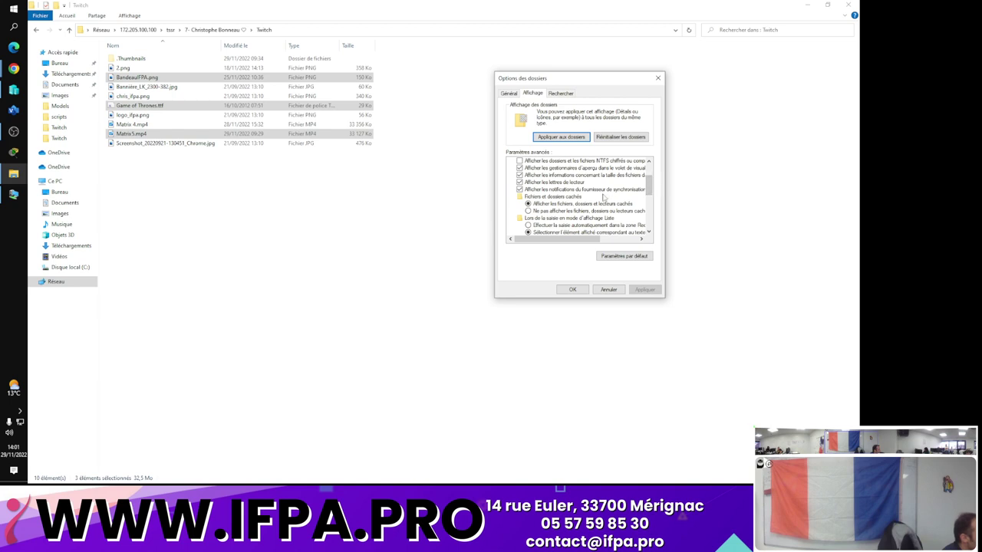
scroll(606, 200, down, 1)
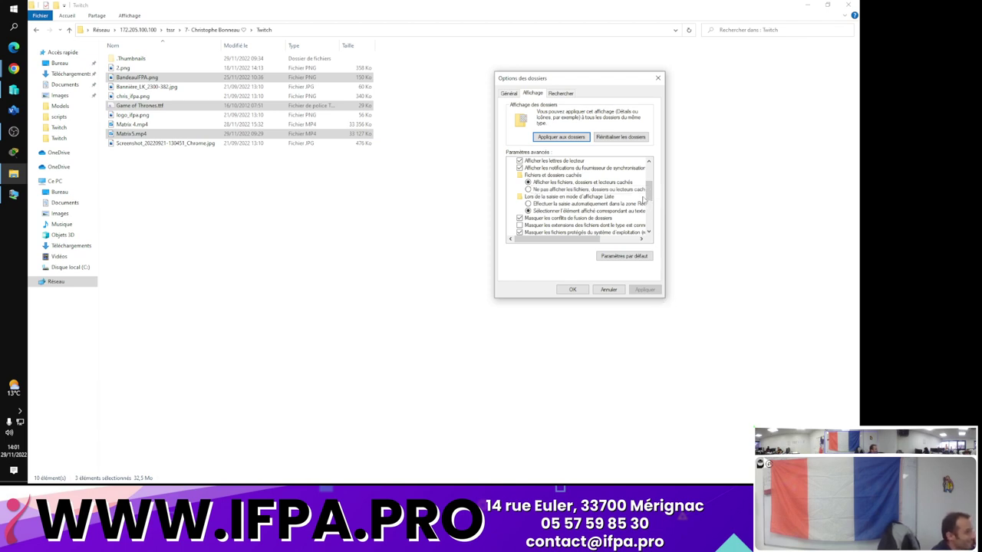
mouse_move(651, 190)
mouse_down()
mouse_move(651, 206)
mouse_move(648, 194)
mouse_up()
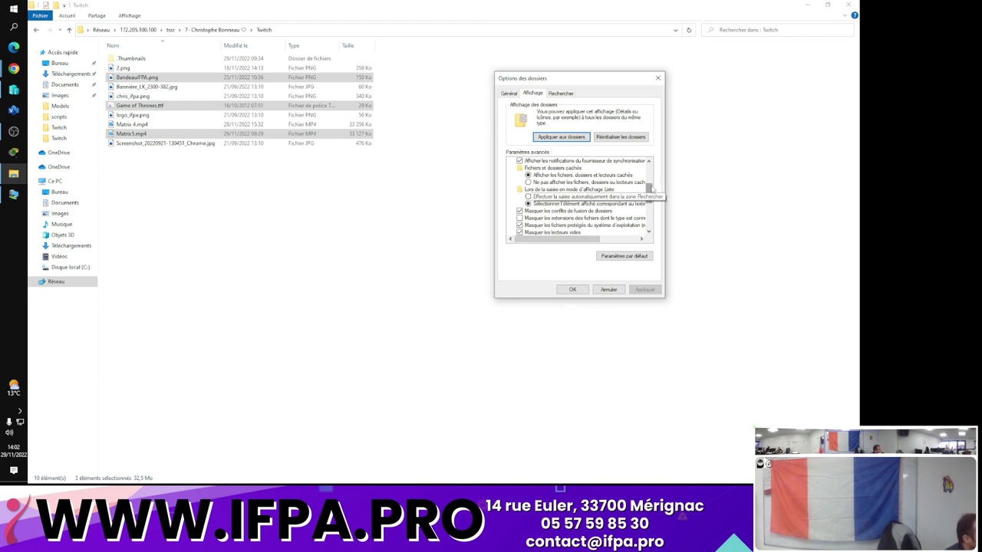
drag(651, 189, 651, 193)
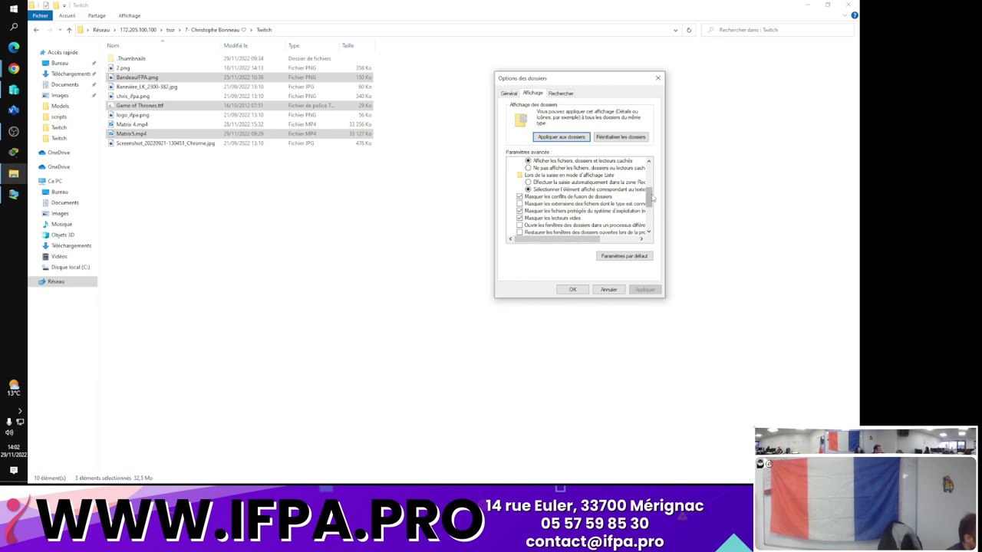
scroll(651, 191, up, 1)
scroll(651, 190, up, 1)
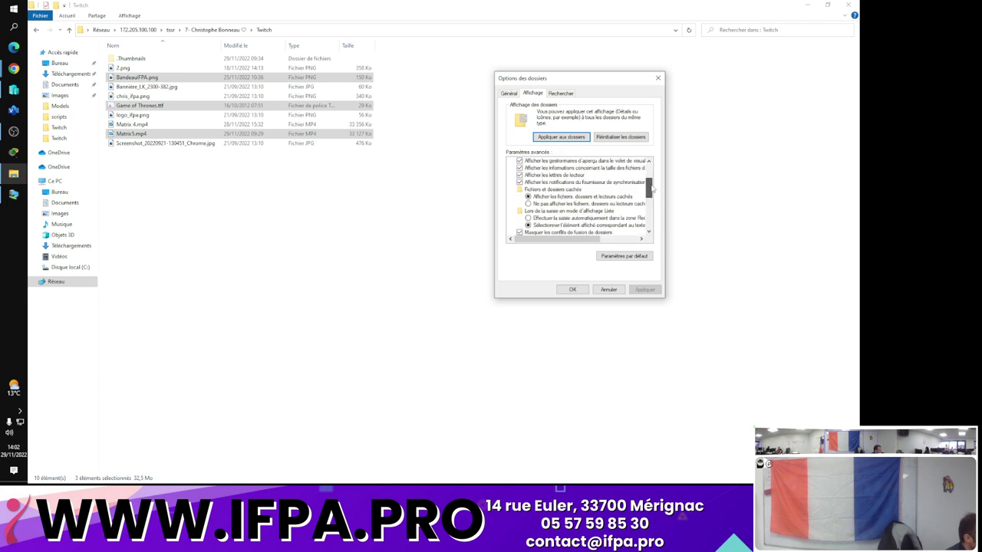
drag(651, 190, 654, 220)
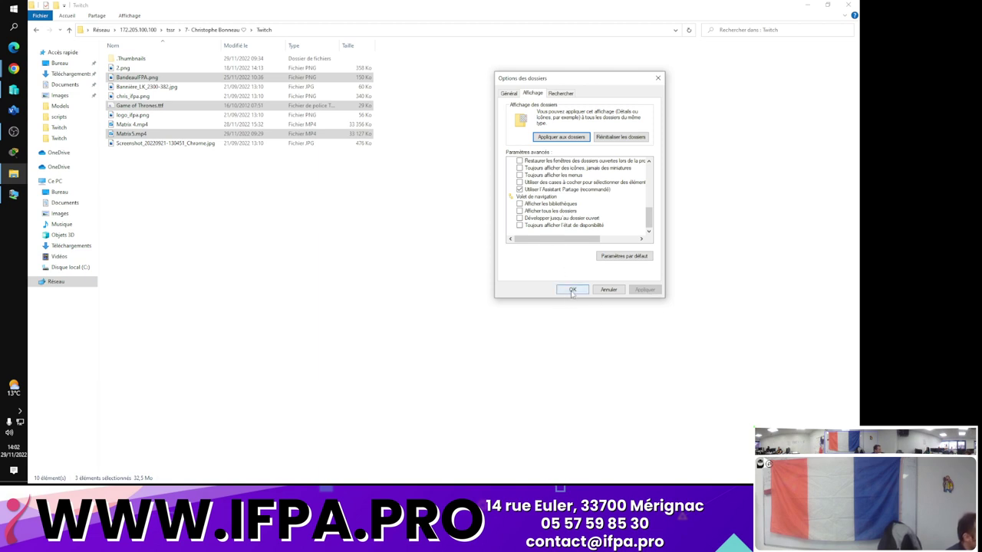
click(572, 289)
click(569, 285)
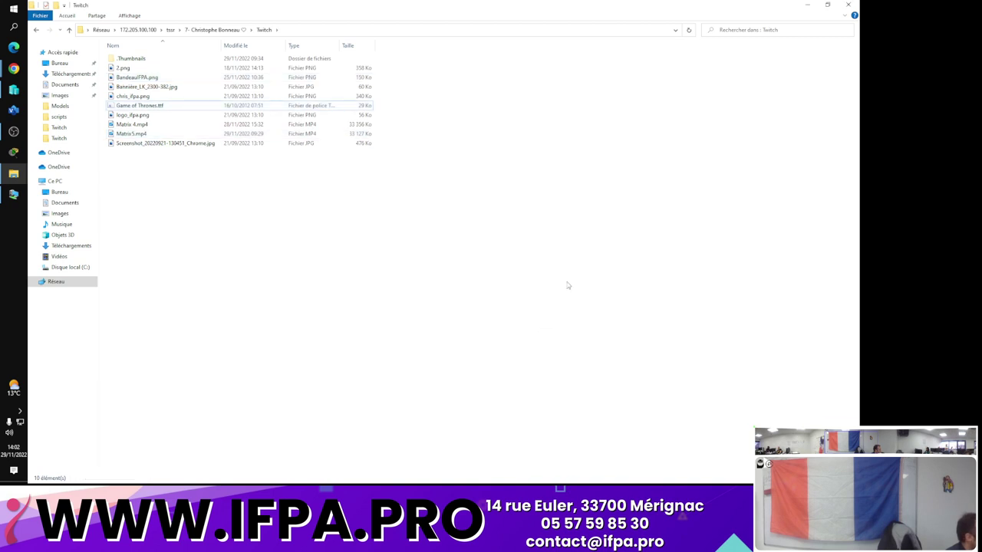
click(847, 5)
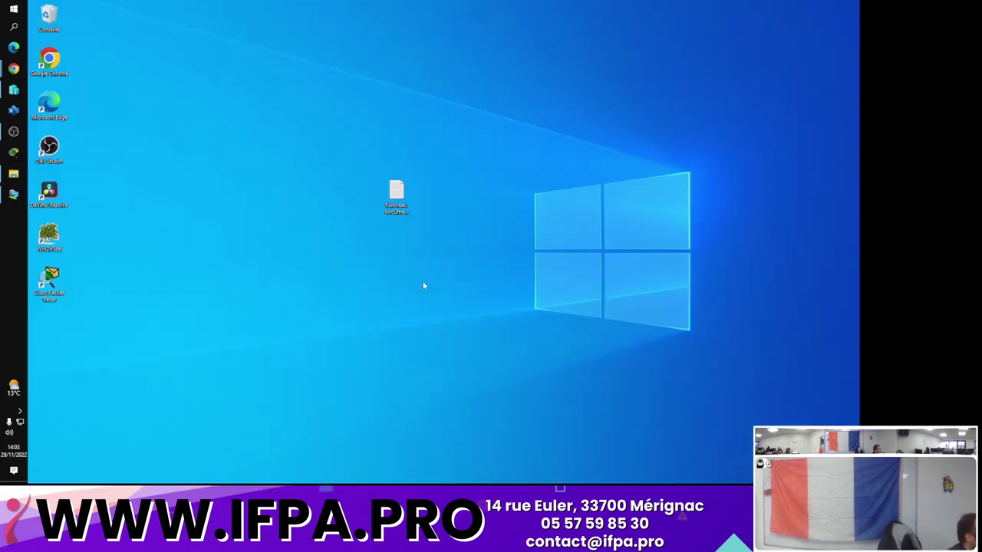
Select the text document on the desktop to read its complete file name, and deselect it
click(396, 196)
click(461, 222)
click(391, 209)
click(463, 220)
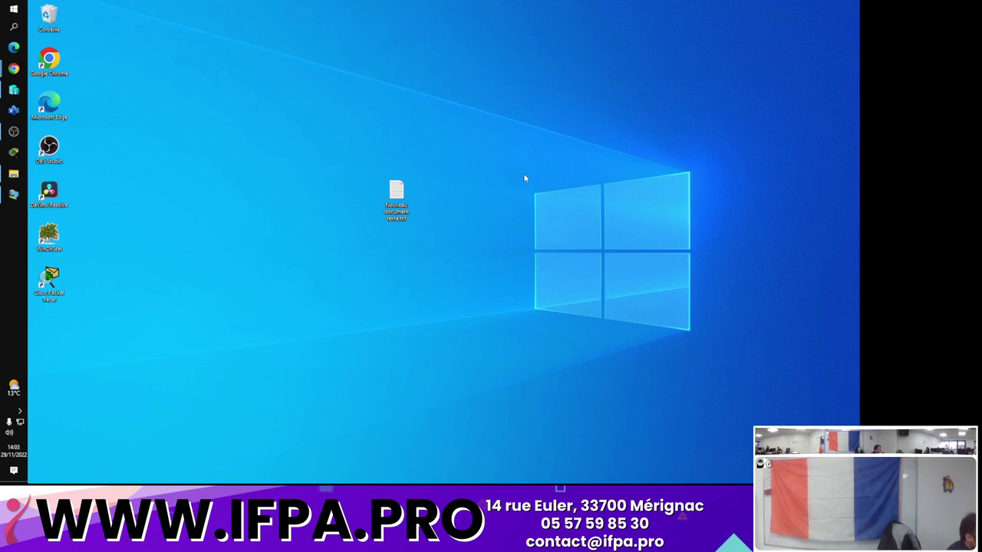
Open the text document's name for editing with the cursor at the end of its extension
right_click(400, 219)
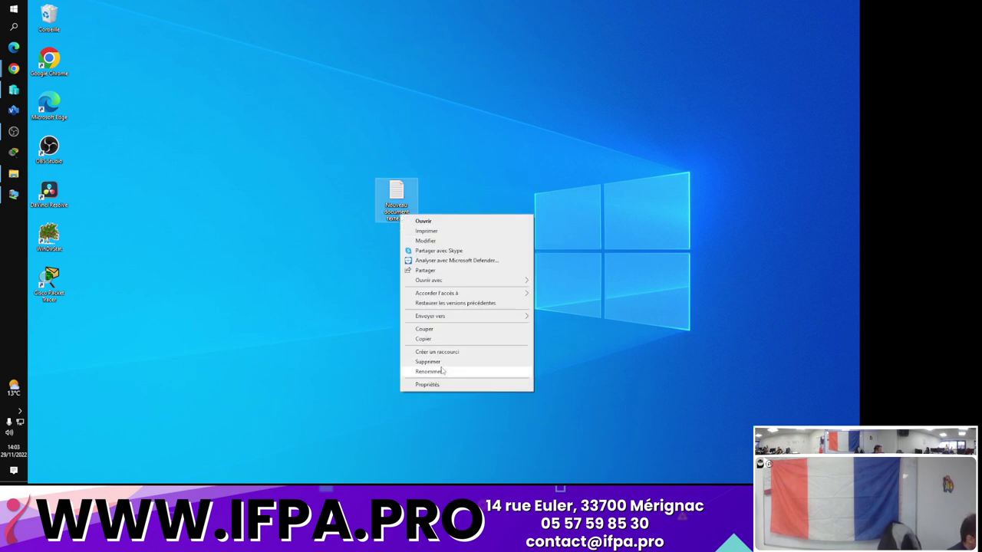
click(442, 371)
key(End)
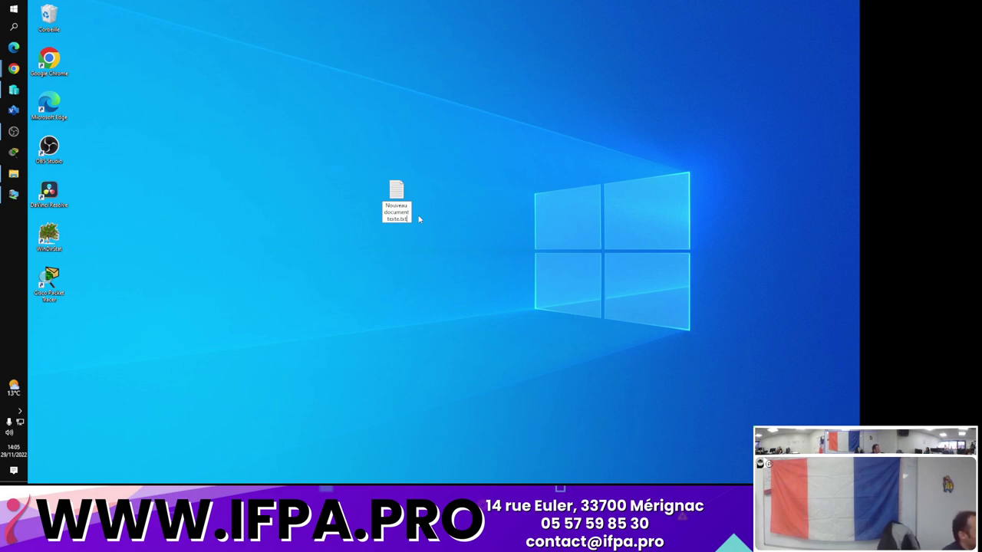
Switch to the Chrome window showing the Microsoft support page "Activer ou désactiver le mode tablette"
click(13, 68)
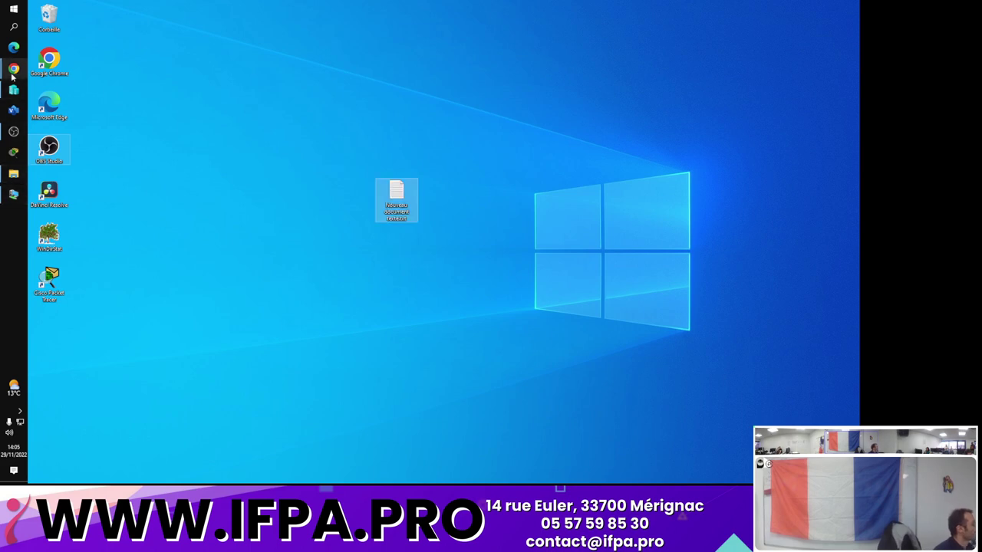
click(75, 109)
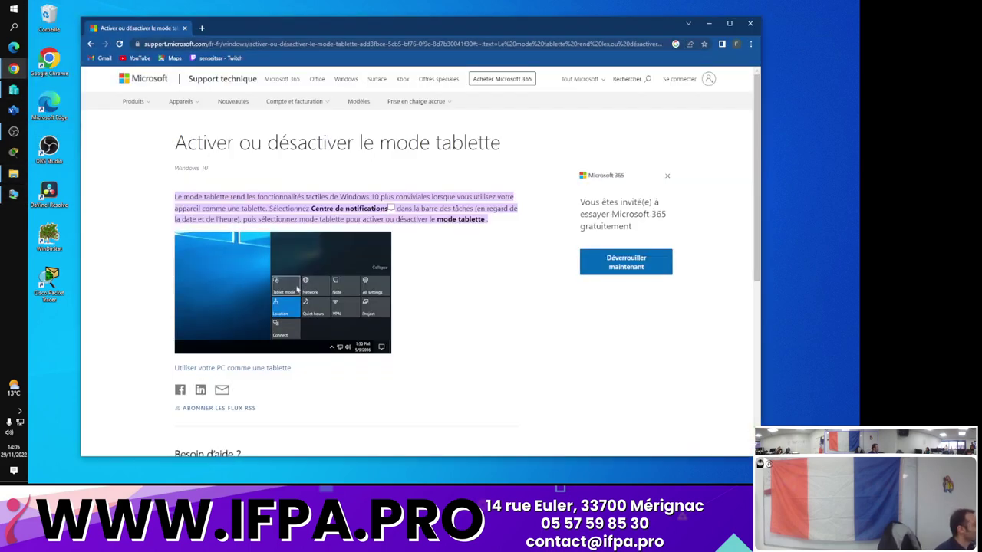
click(198, 28)
click(365, 207)
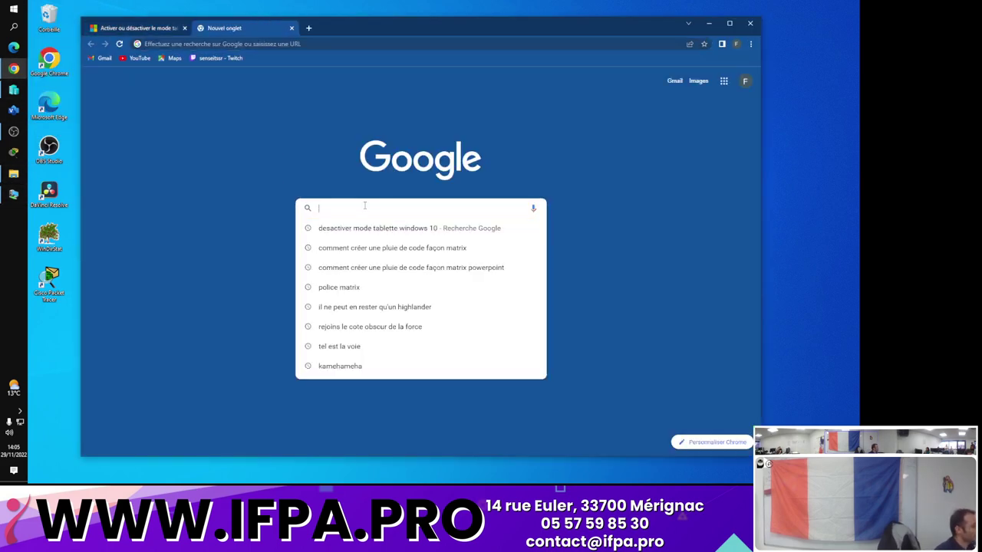
text(.)
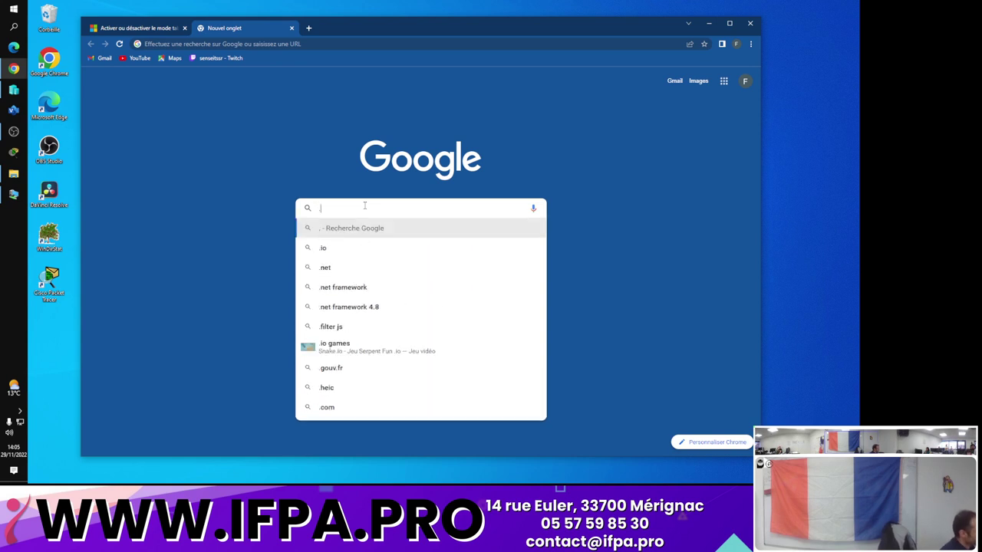
text(bmp)
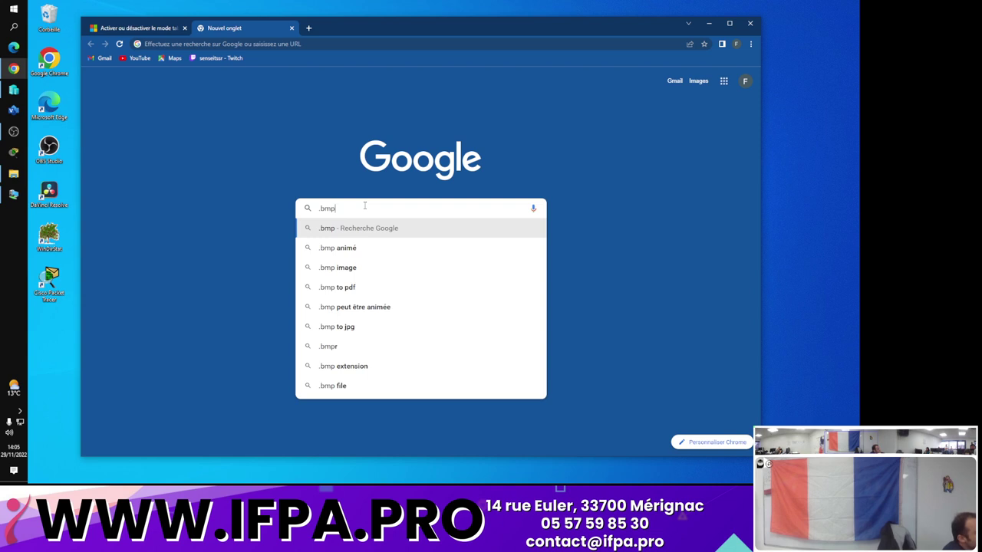
key(BackSpace)
key(BackSpace)
key(BackSpace)
key(BackSpace)
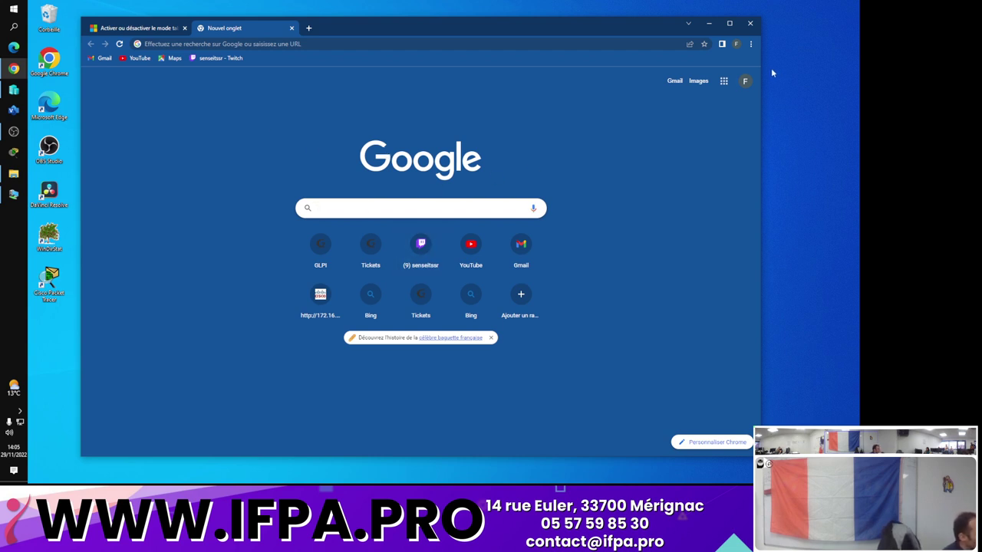
Minimise the browser window and move the text document from the desktop to the recycle bin
click(710, 25)
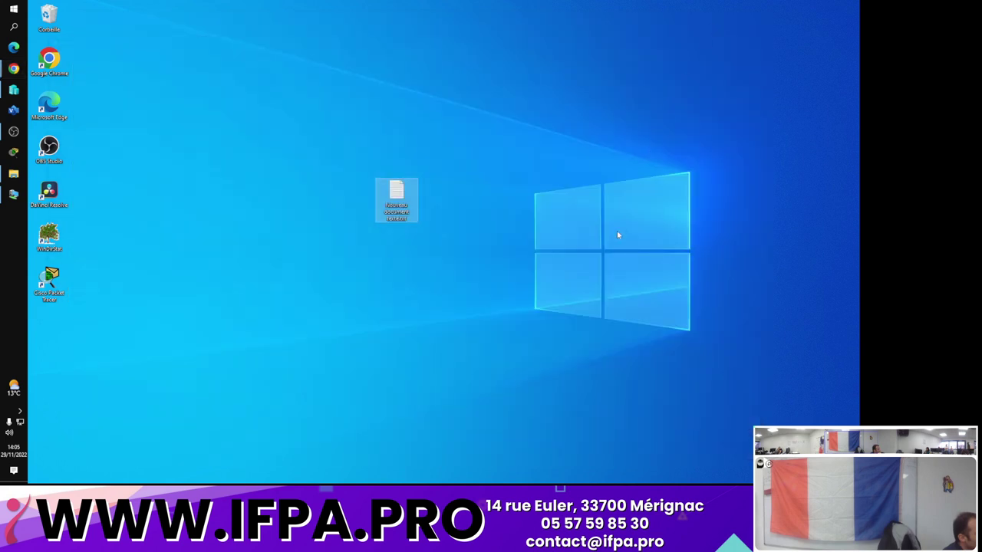
click(435, 215)
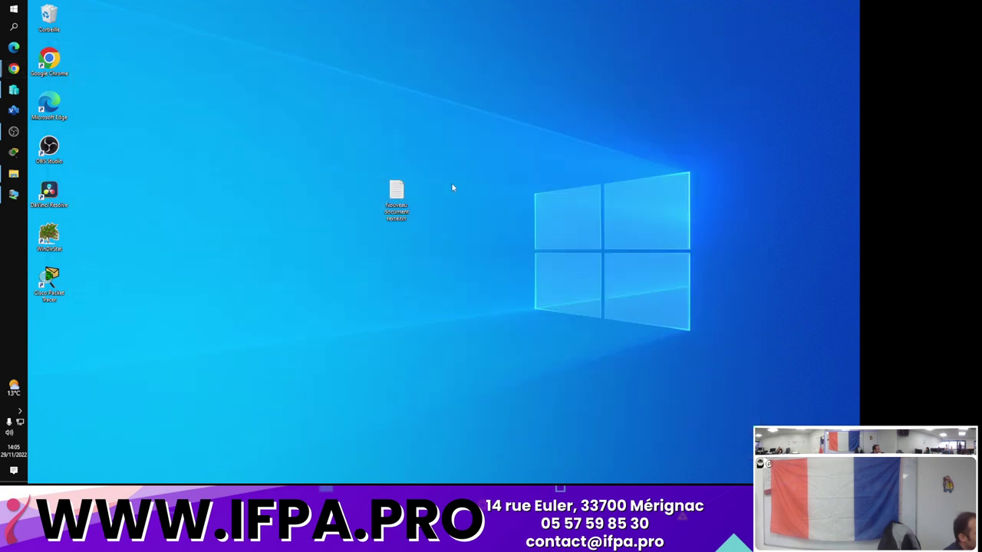
click(484, 298)
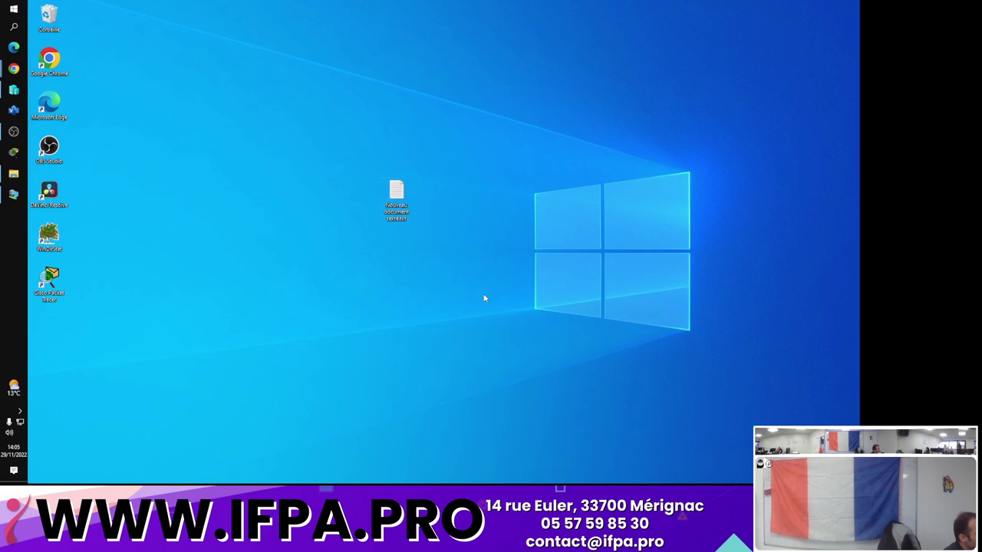
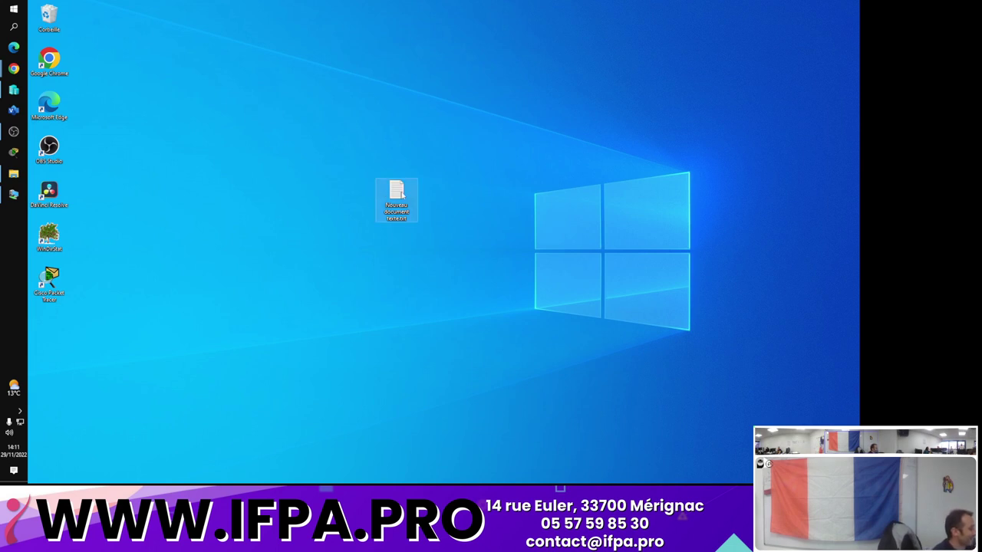
drag(395, 195, 51, 15)
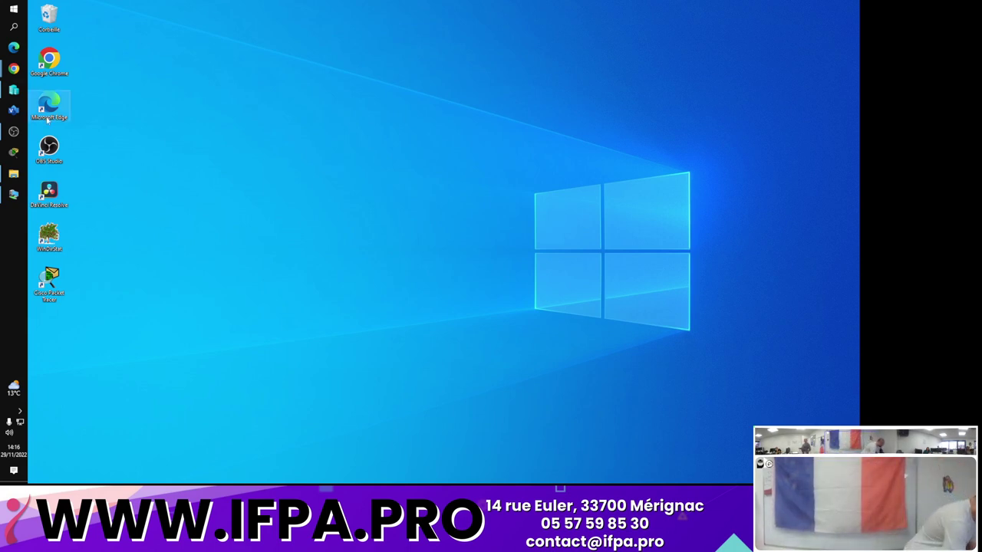
Switch to the GLPI window in Chrome and list the tickets whose status is "Non résolu"
mouse_move(14, 68)
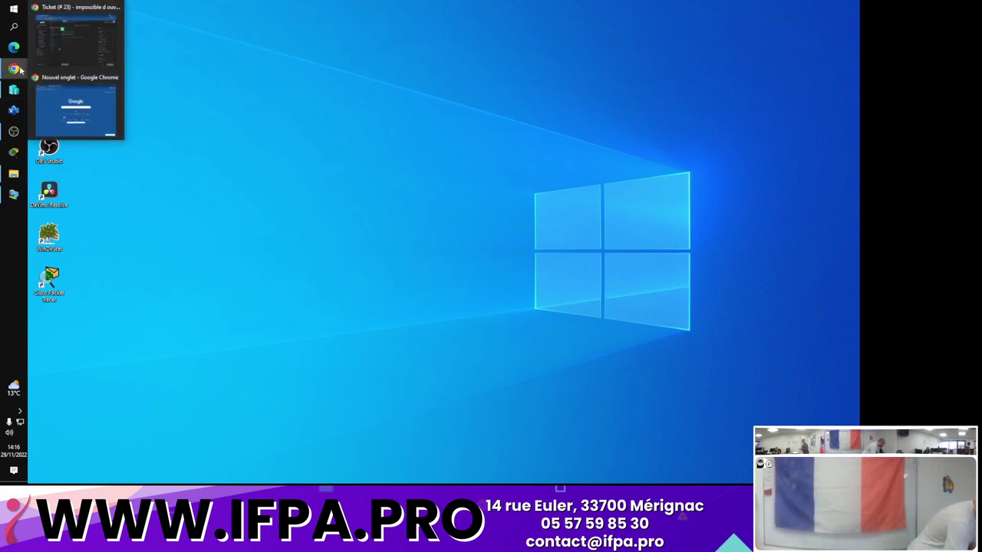
click(96, 39)
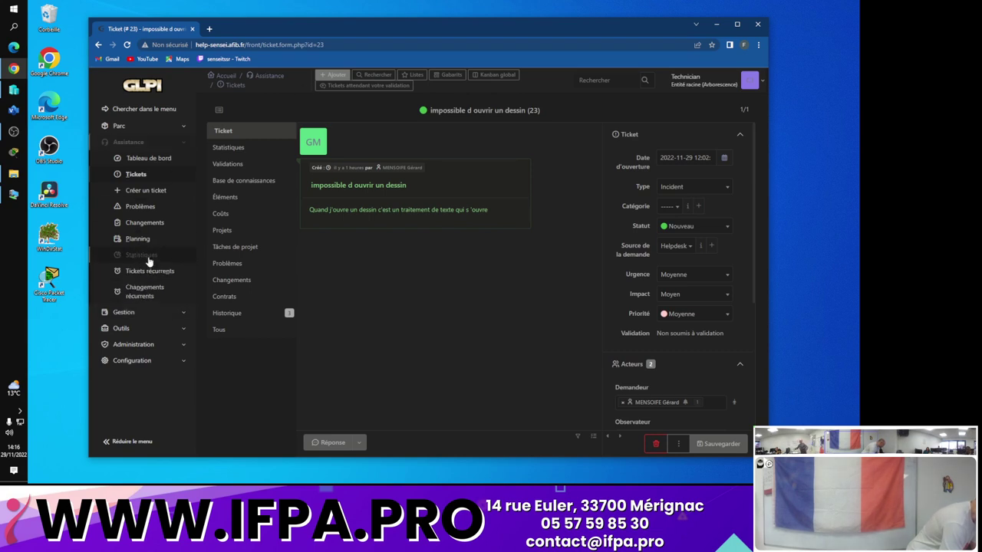
click(142, 176)
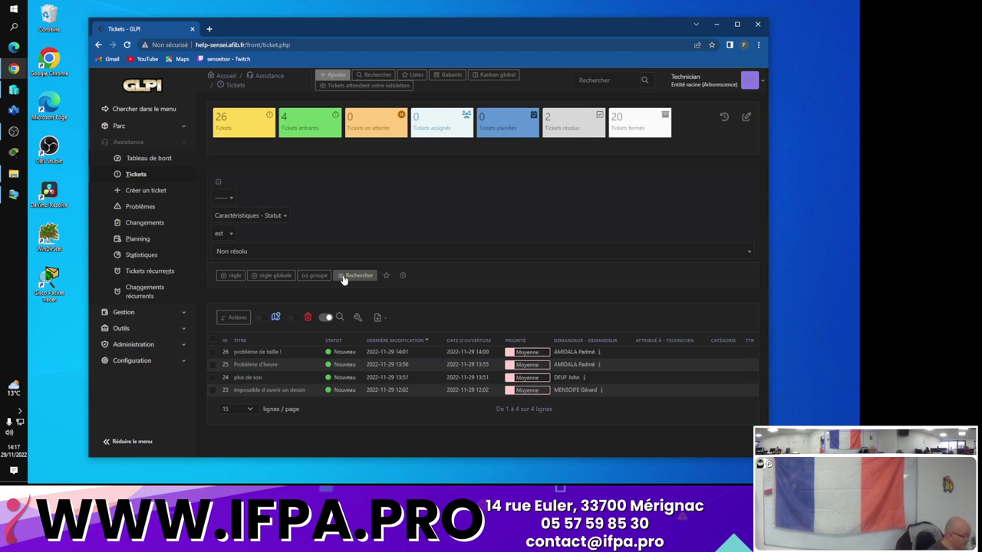
click(343, 278)
Read the ticket "problème de taille !" and return to the ticket list
mouse_move(261, 355)
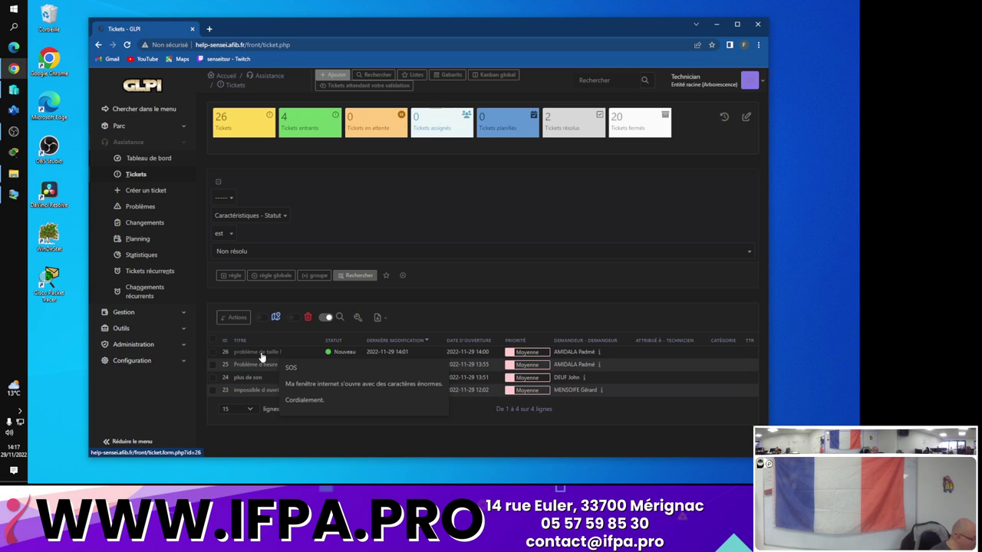
click(260, 355)
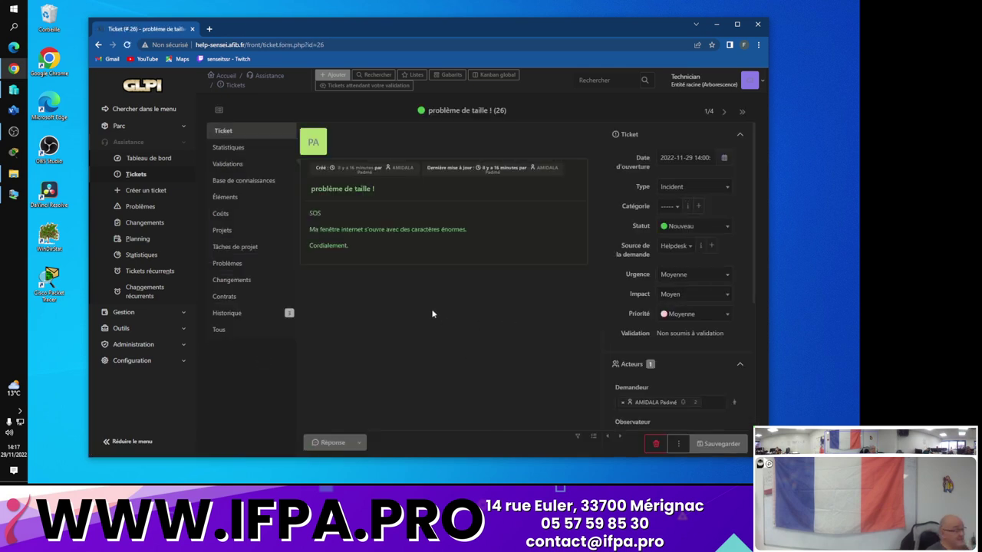
click(98, 47)
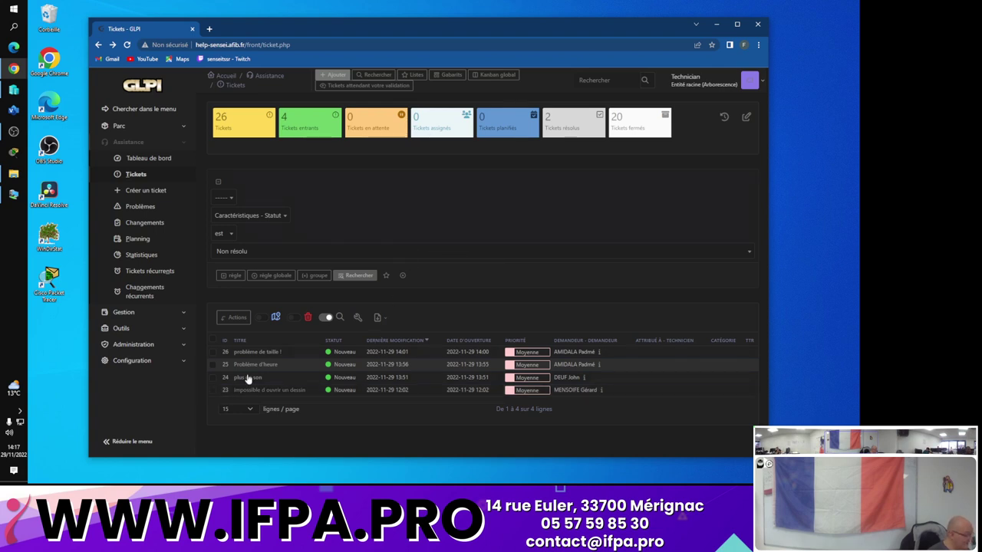
Preview the ticket "Problème d'heure" in the list and open it
mouse_move(248, 372)
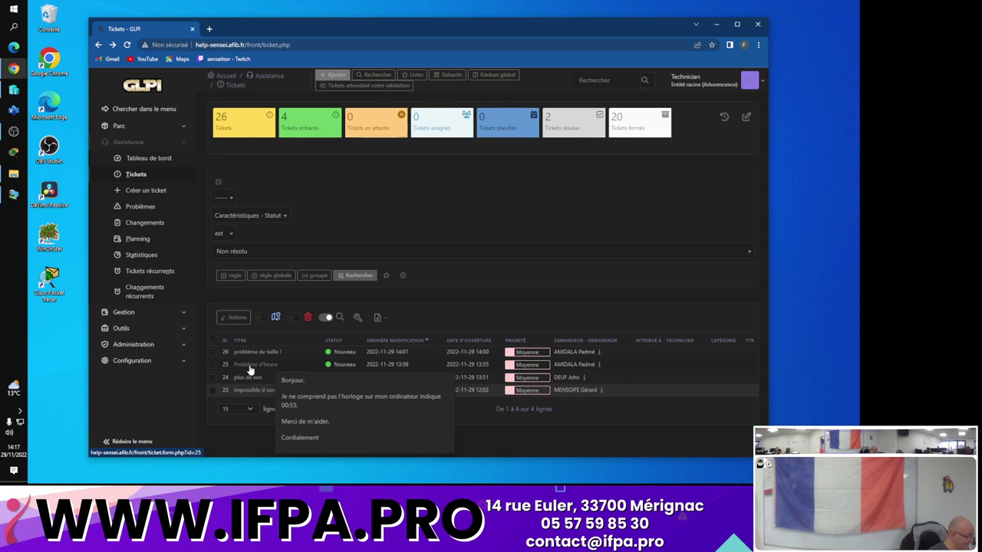
click(249, 368)
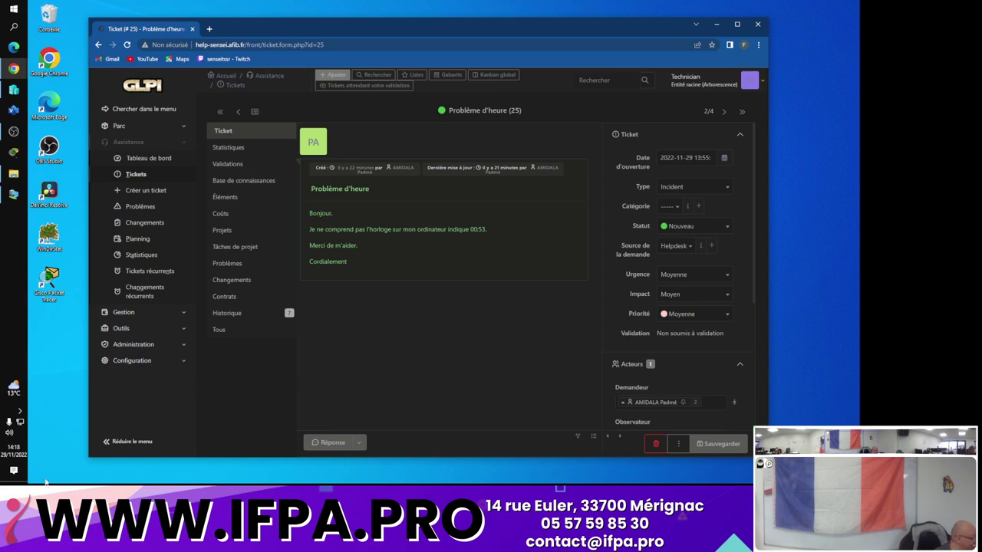
Switch to the CLICB01 virtual machine, check its clock and calendar from the Start screen, and close the calendar
mouse_move(15, 198)
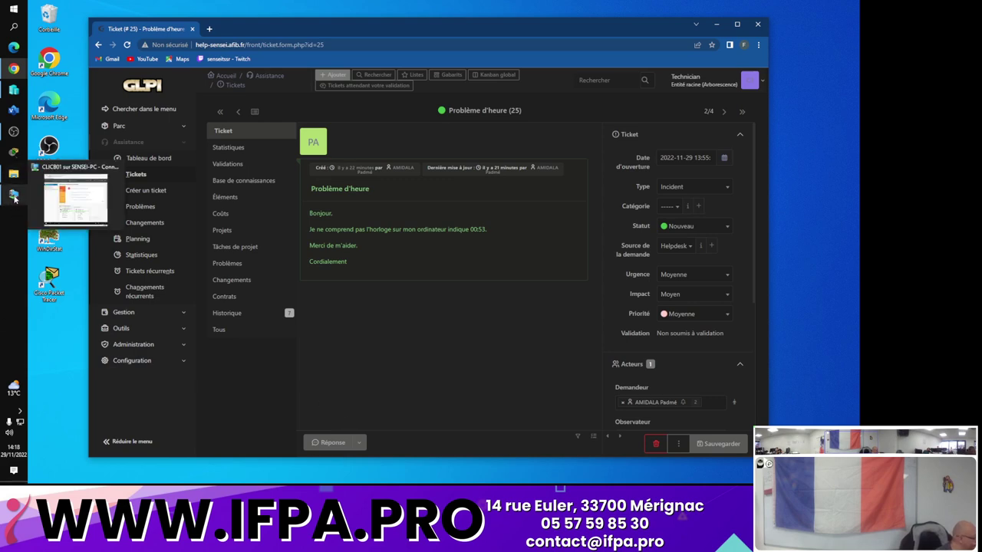
click(75, 199)
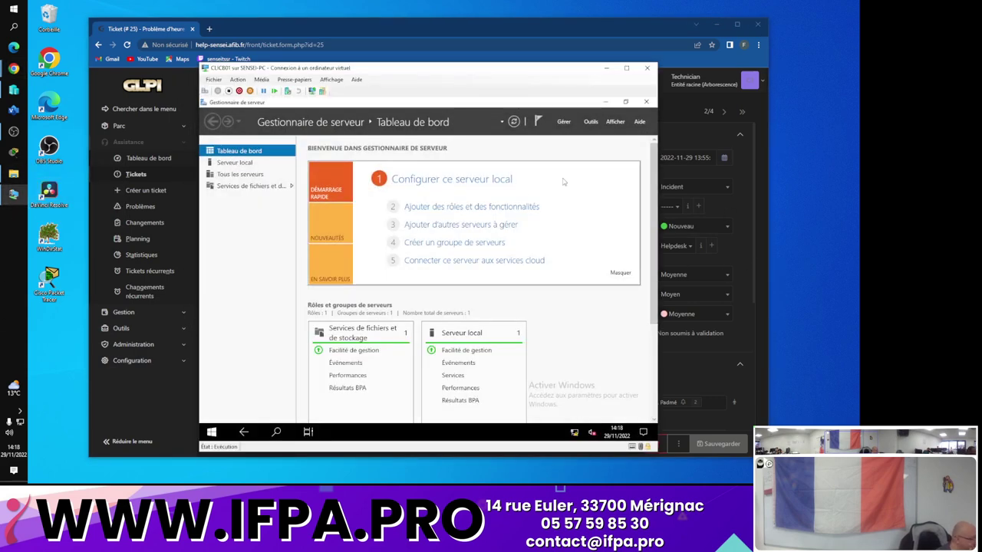
key(super)
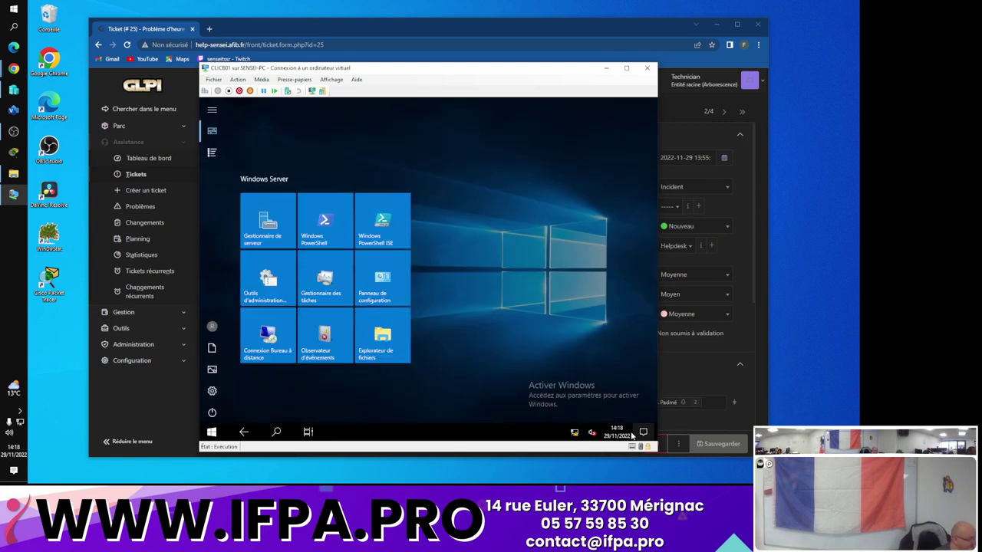
click(615, 432)
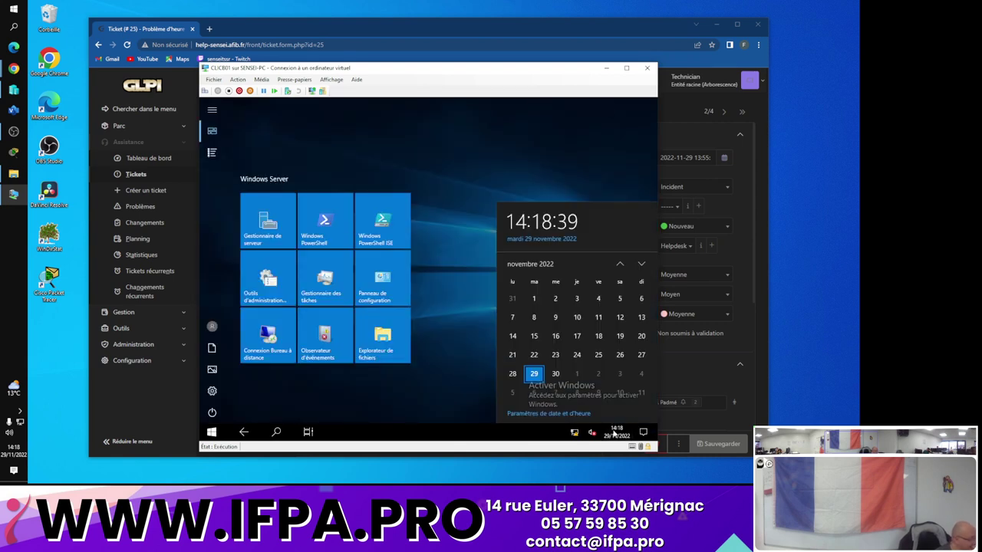
click(435, 401)
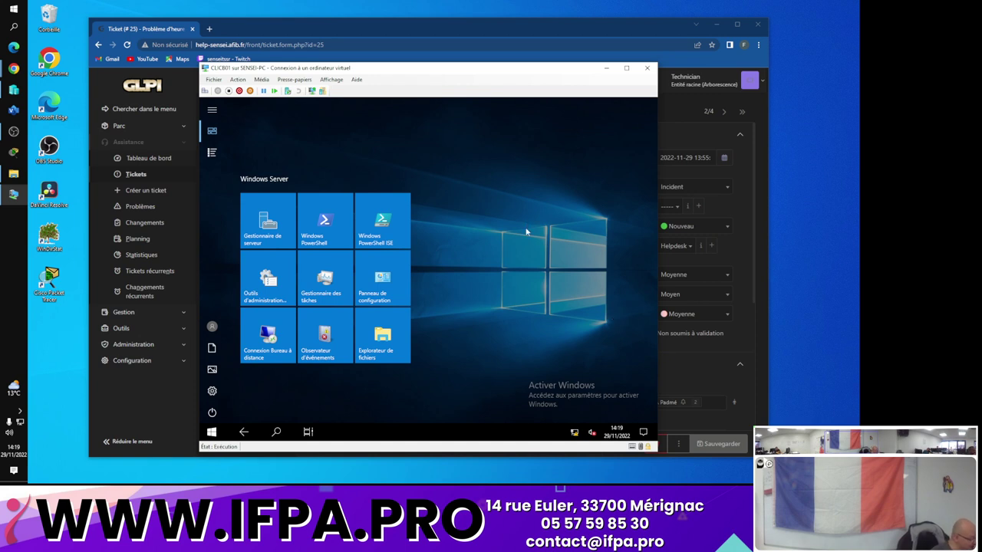
Open the date and time settings of the virtual machine from its clock
mouse_move(616, 434)
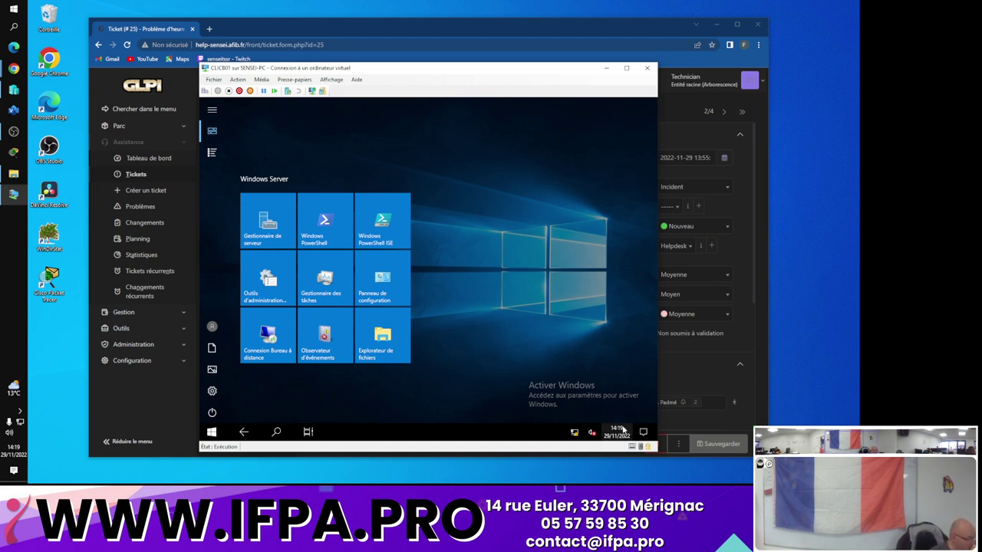
click(622, 434)
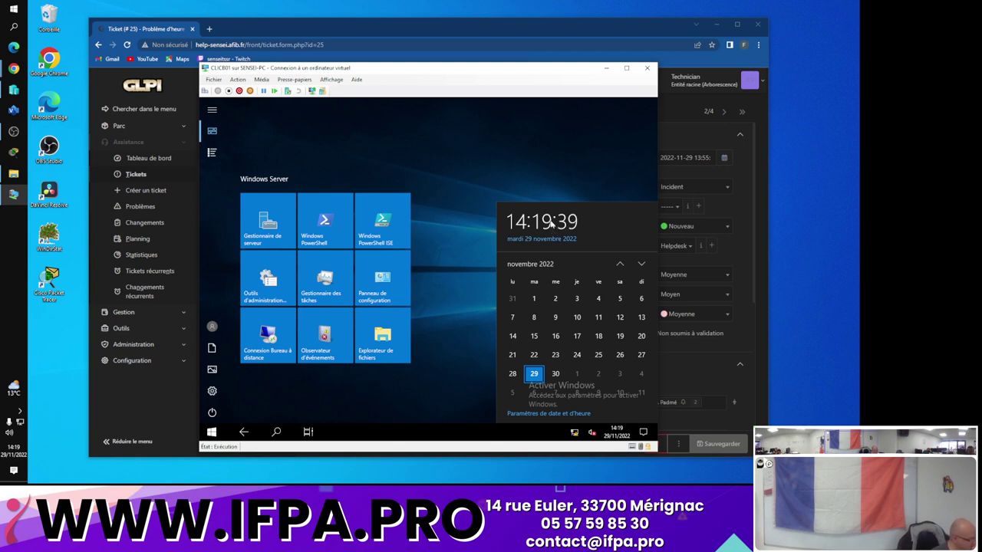
click(557, 414)
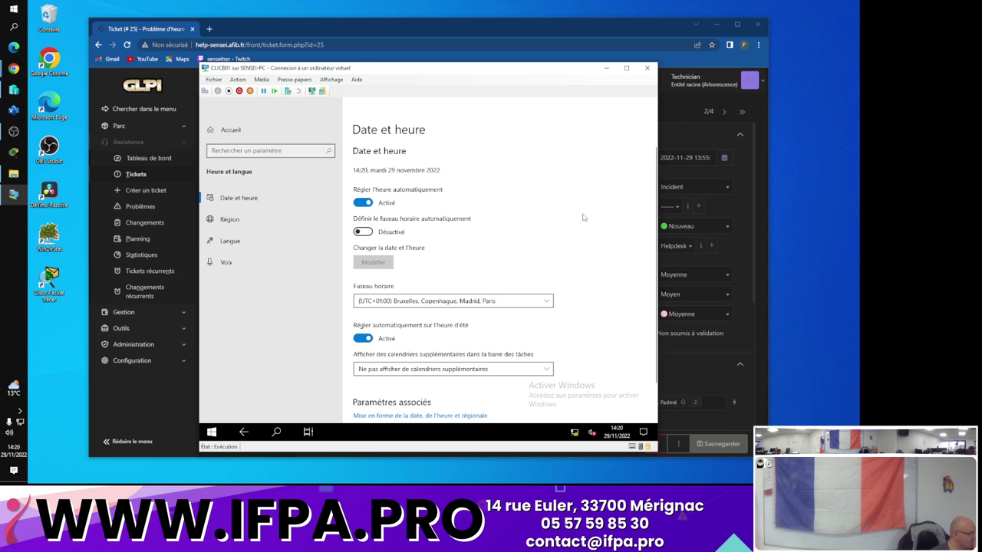
Close the virtual machine connection window and check the clock and calendar of the host computer
click(647, 70)
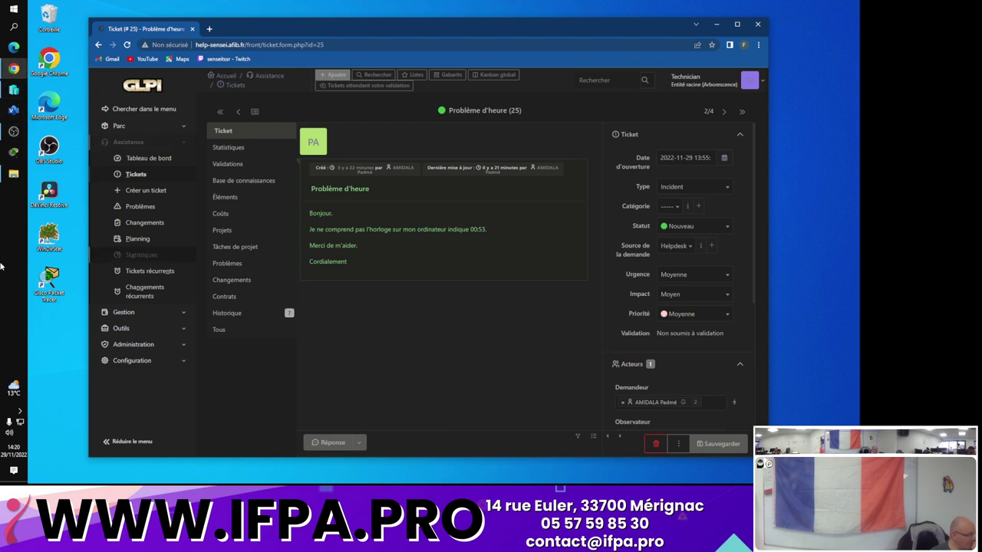
click(15, 453)
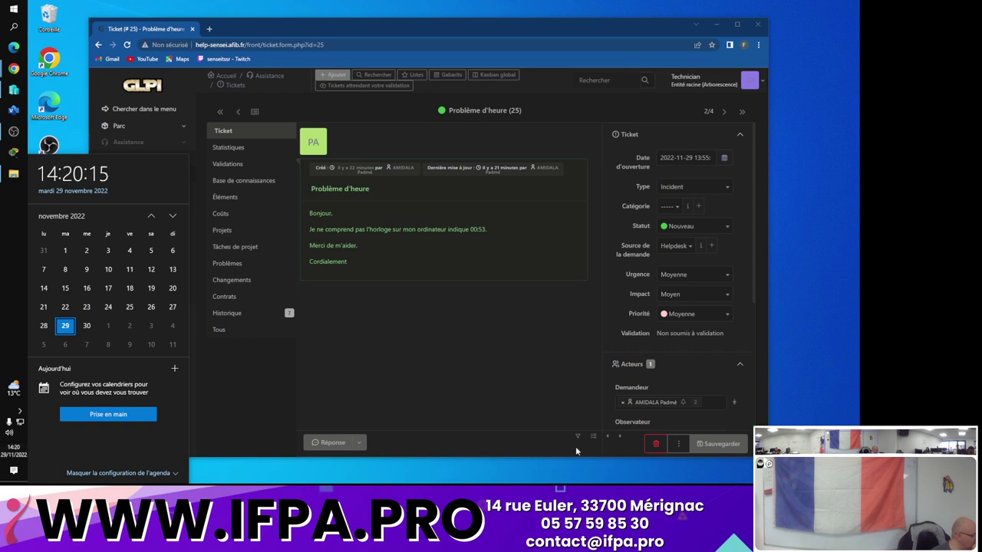
click(818, 411)
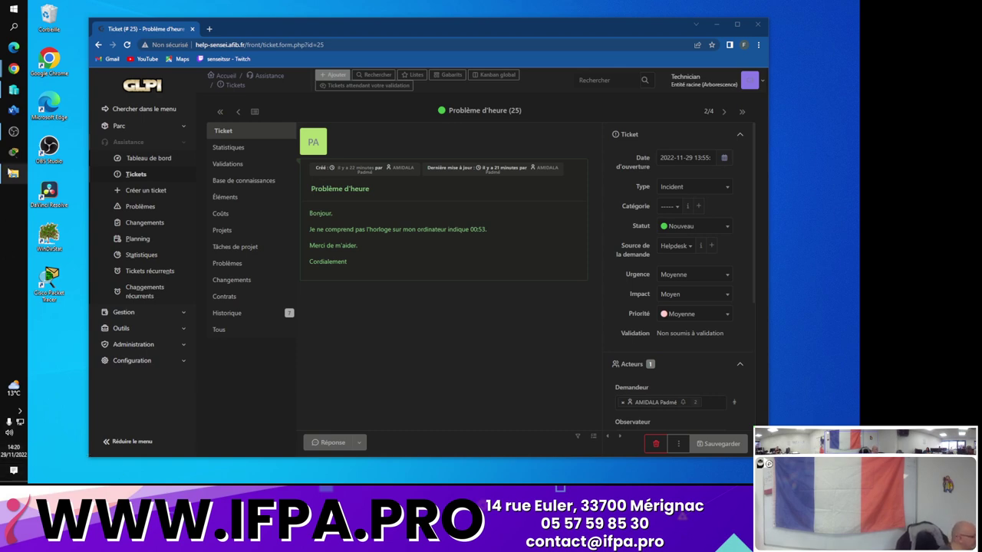
Reconnect to the CLICB01 virtual machine from Hyper-V Manager and check its clock and calendar again
click(10, 90)
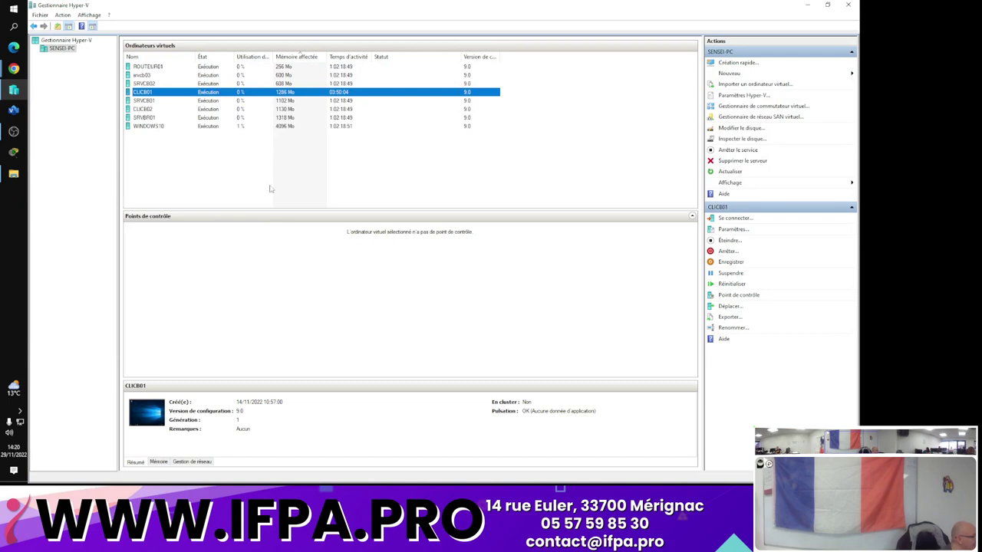
double_click(266, 92)
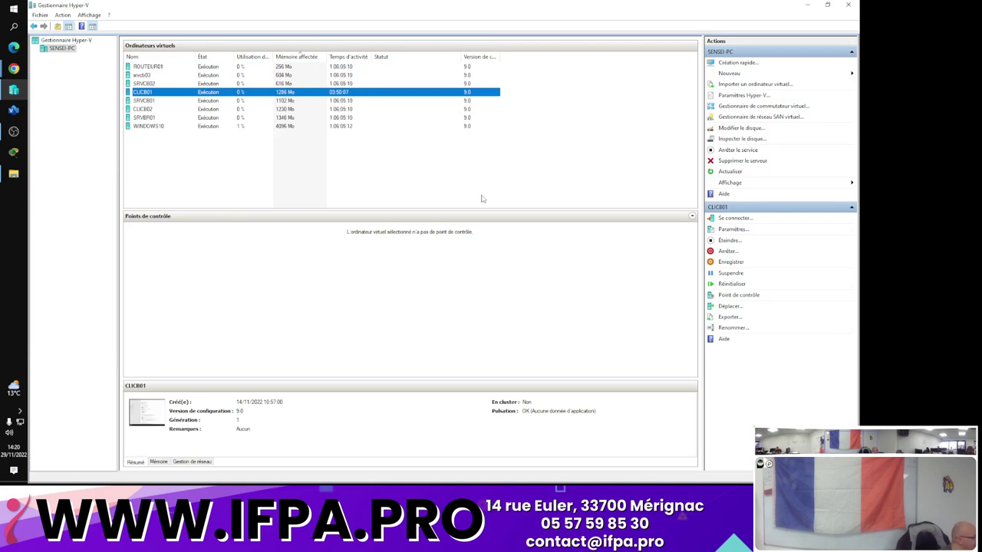
click(426, 132)
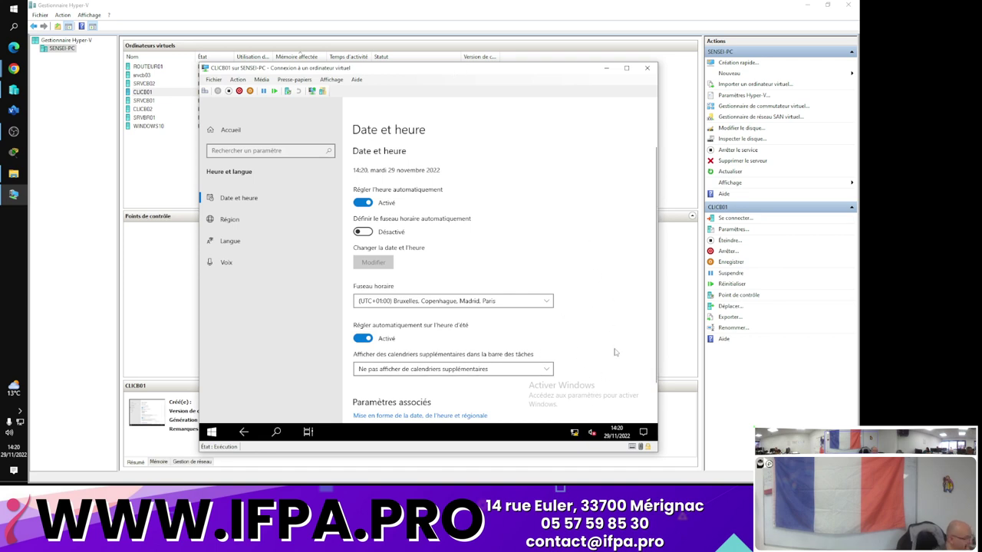
click(623, 432)
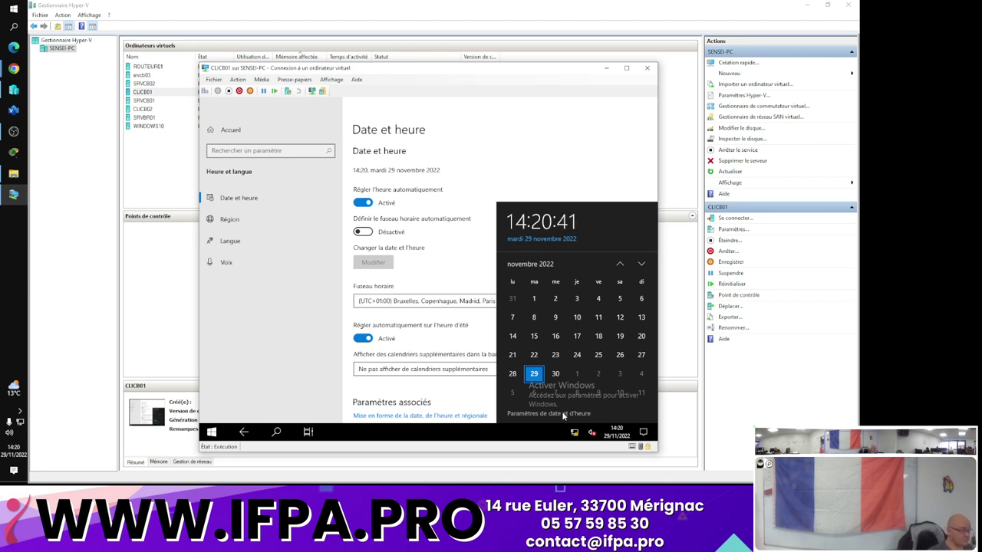
click(555, 168)
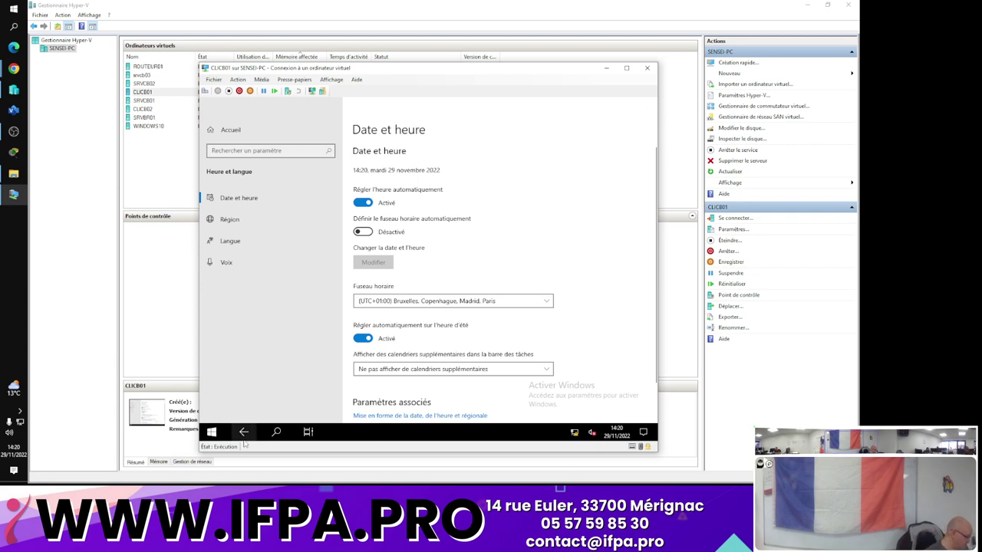
Open the search settings page "Autorisations et historique" from the virtual machine's Windows search
click(276, 432)
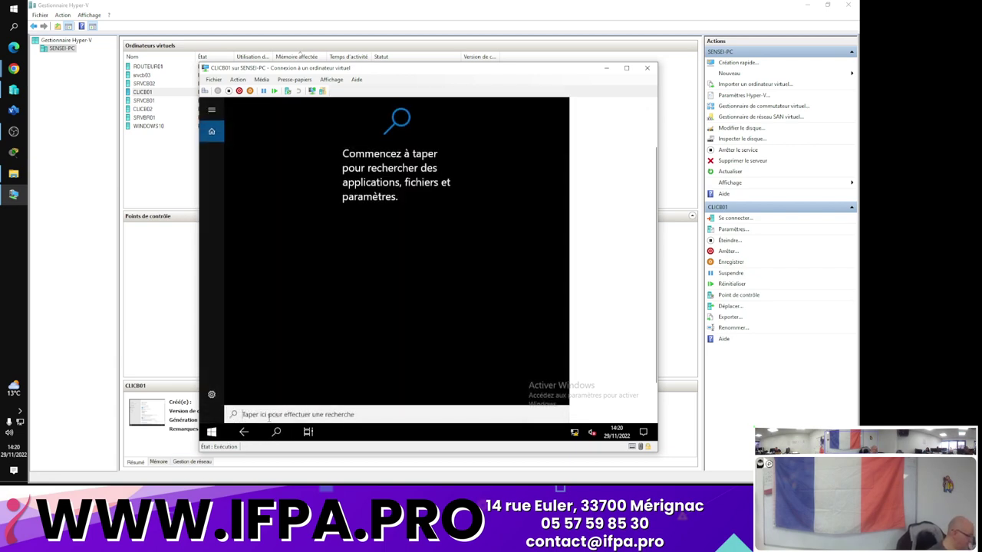
click(212, 395)
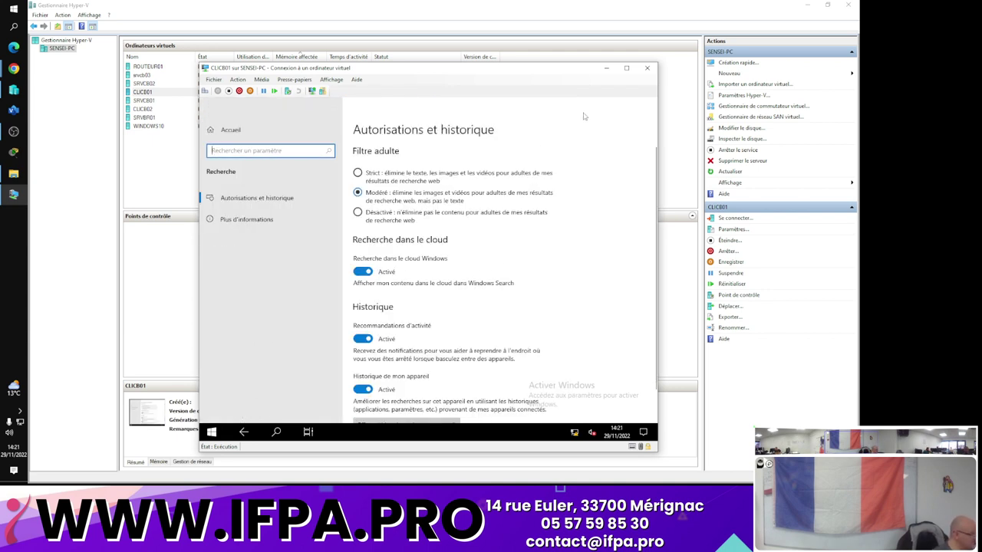
Leave the search settings, look up "heure" in Windows Settings, view the result "Modifier la date et l'heure" and close Settings
click(646, 105)
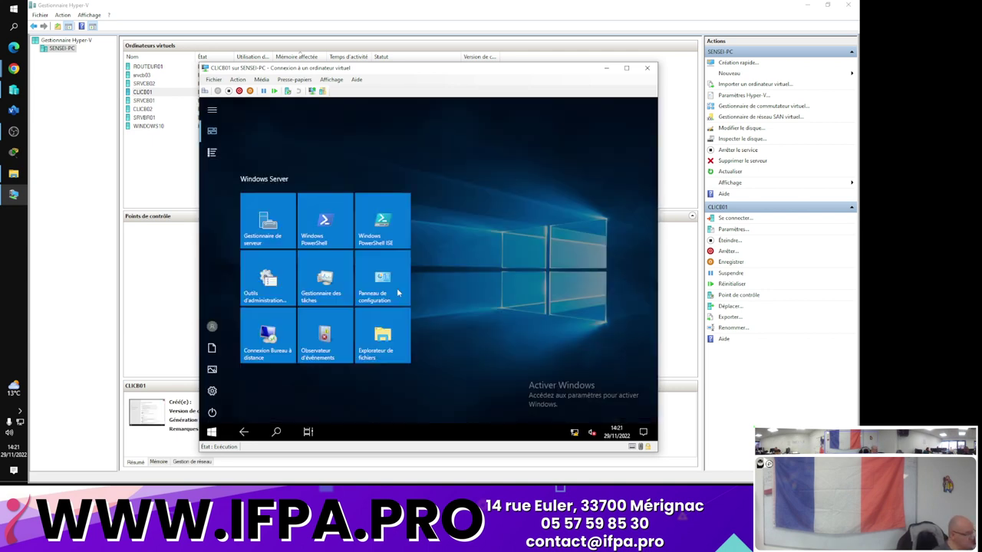
click(213, 391)
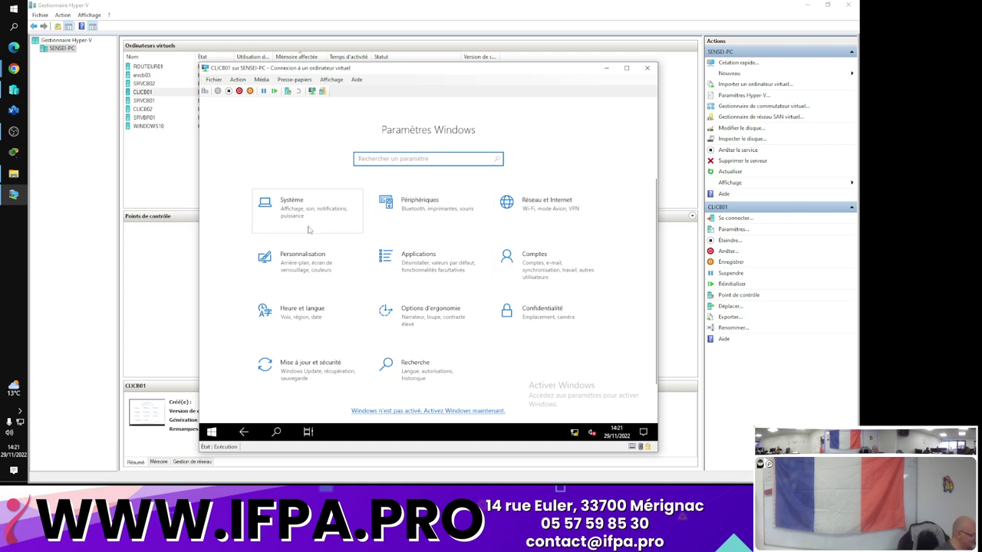
text(hru)
text(e)
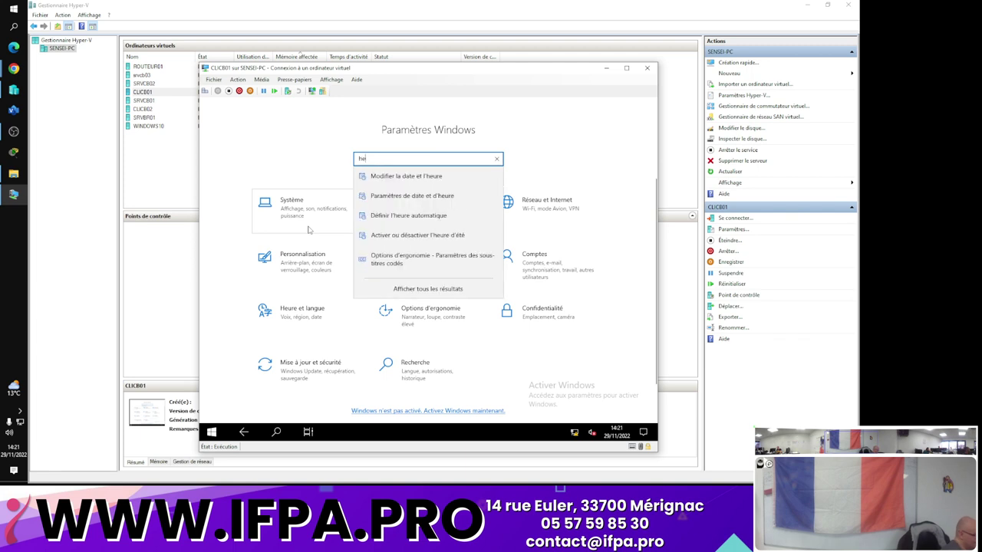
text(ure)
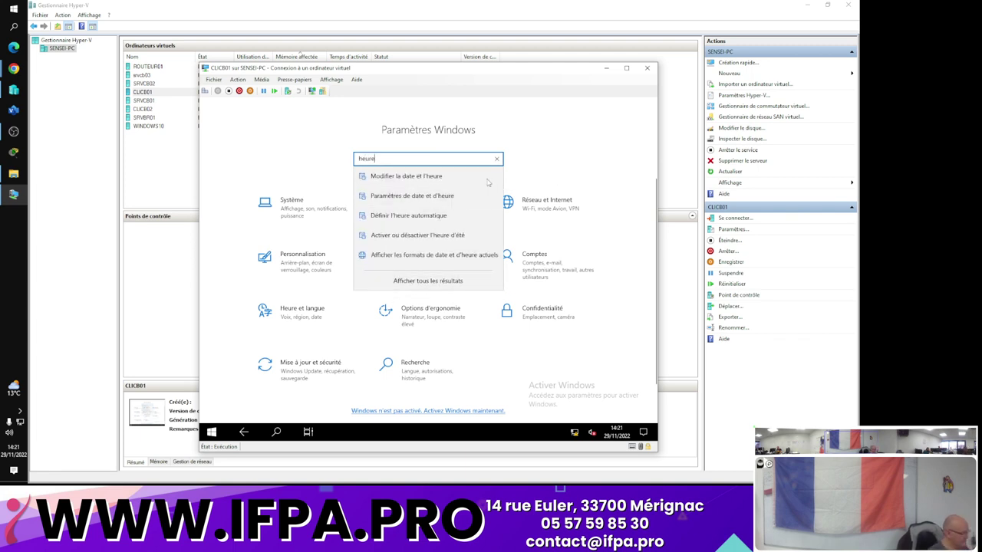
click(440, 180)
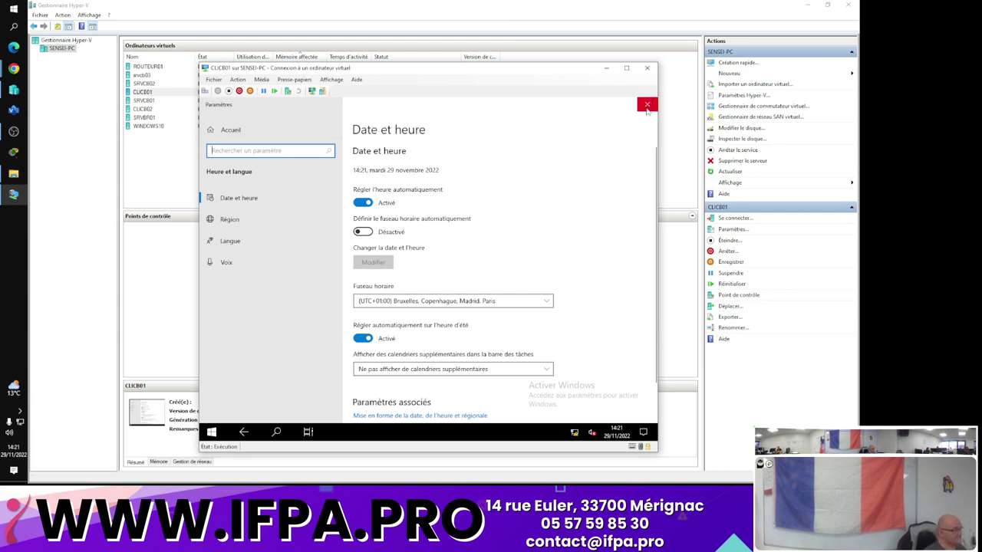
click(646, 105)
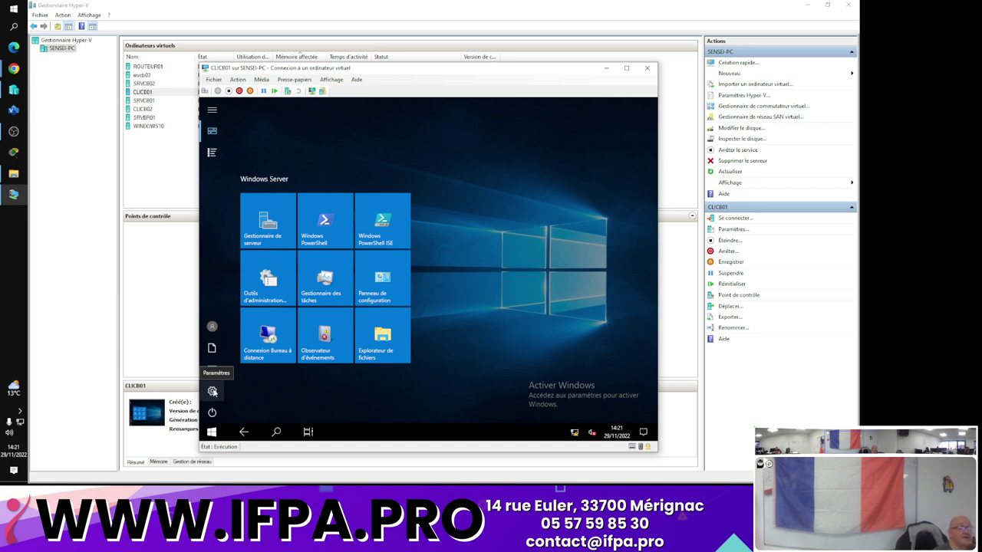
Reopen Windows Settings in the virtual machine, search for "heure" and open "Paramètres de date et d'heure"
click(212, 390)
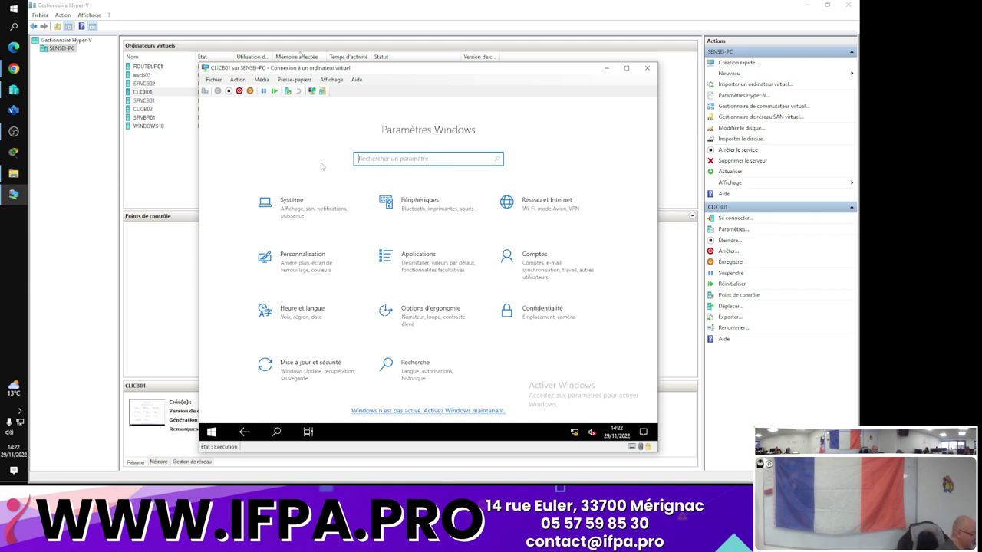
text(heure)
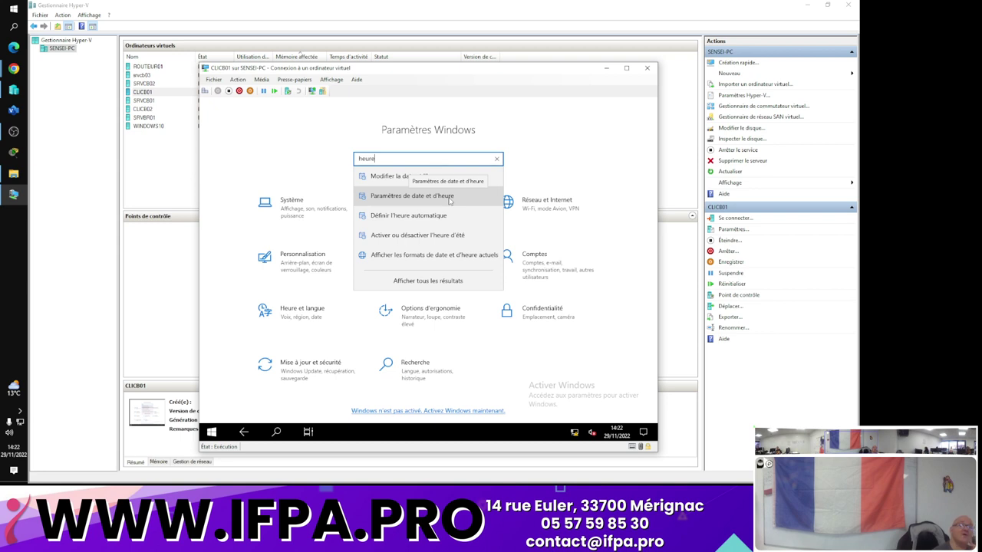
click(449, 199)
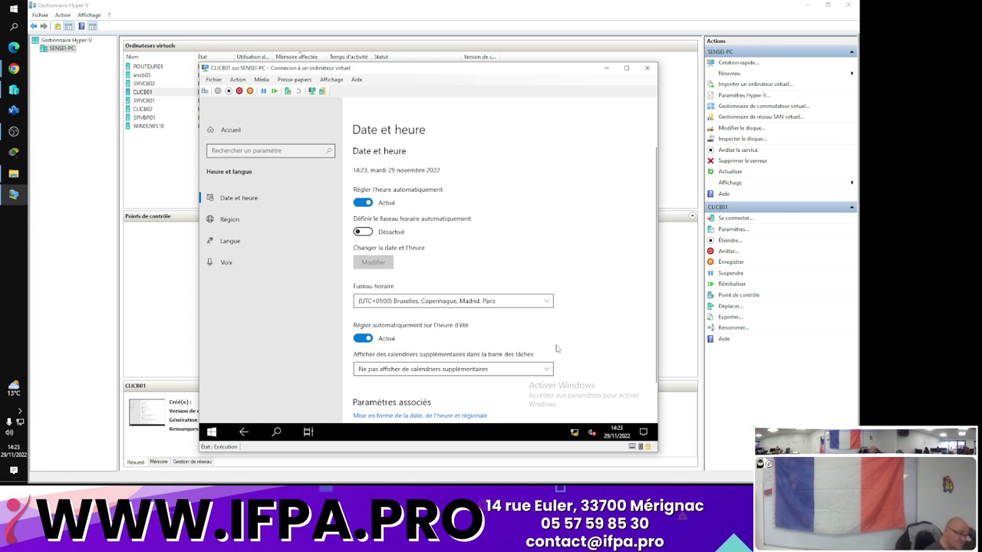
Look through the available time zones and choose "(UTC+01:00) Bruxelles, Copenhague, Madrid, Paris"
click(548, 302)
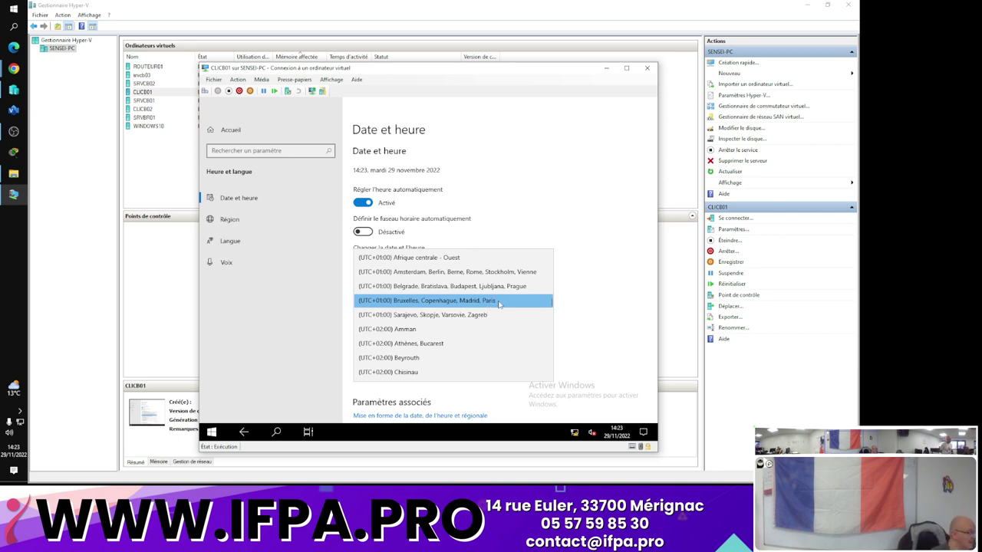
scroll(485, 340, down, 8)
scroll(484, 340, up, 8)
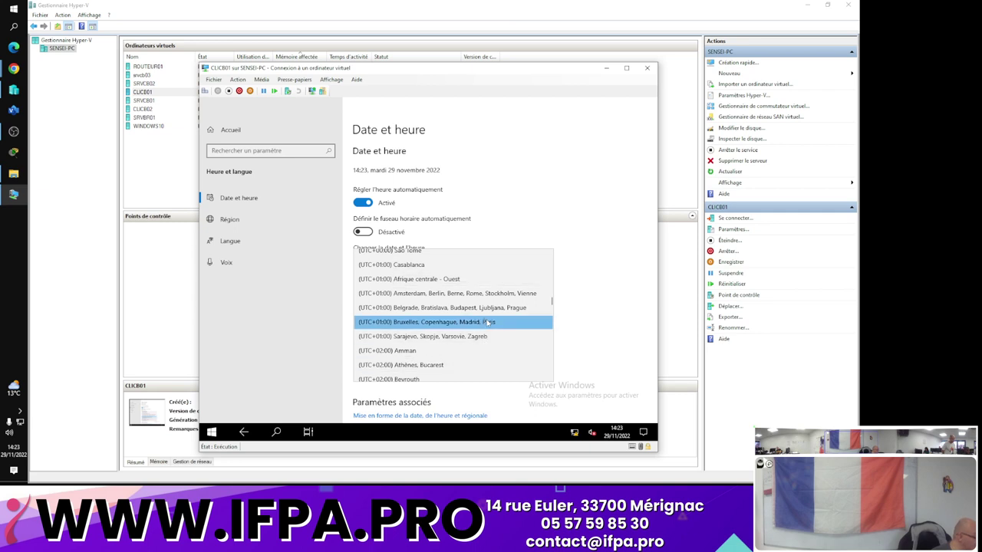
scroll(488, 322, up, 2)
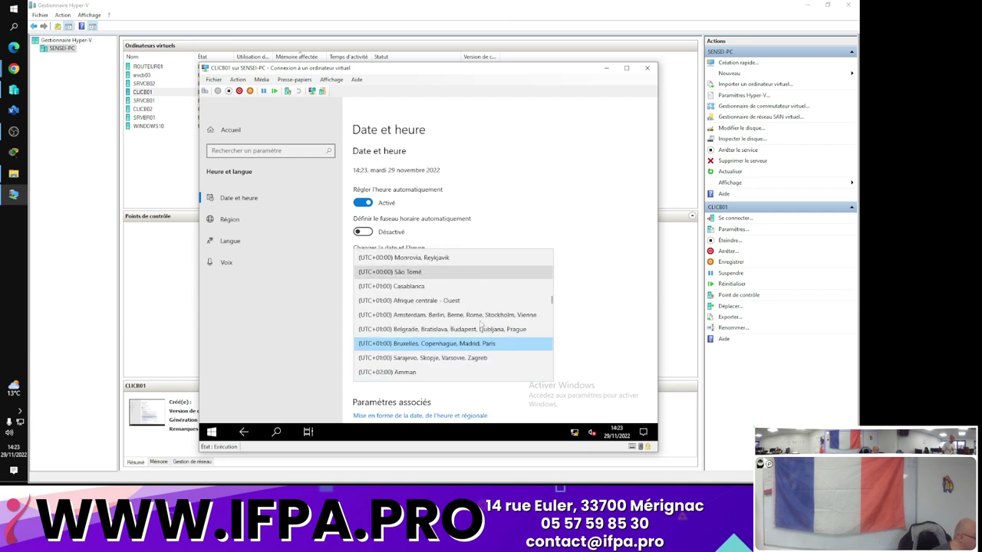
scroll(481, 323, down, 1)
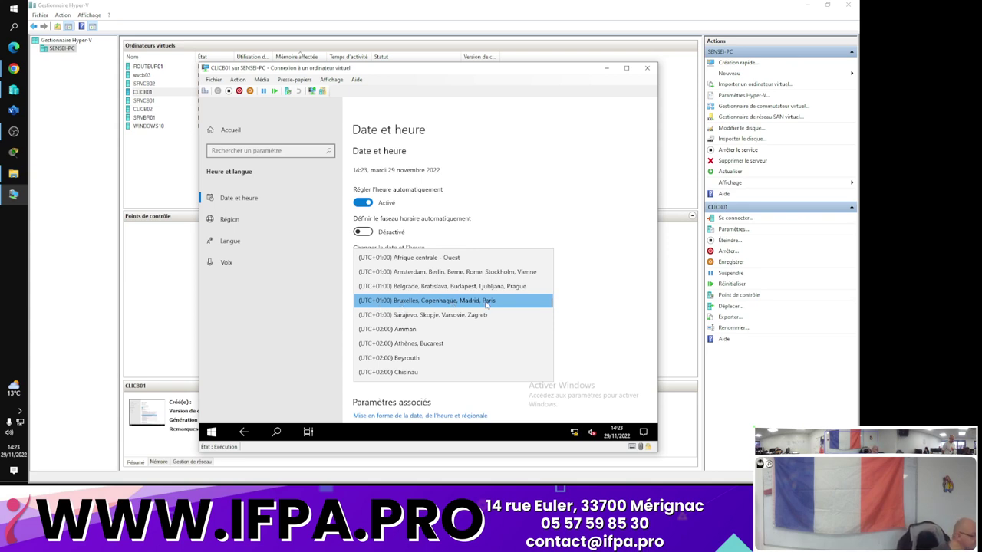
scroll(487, 303, up, 2)
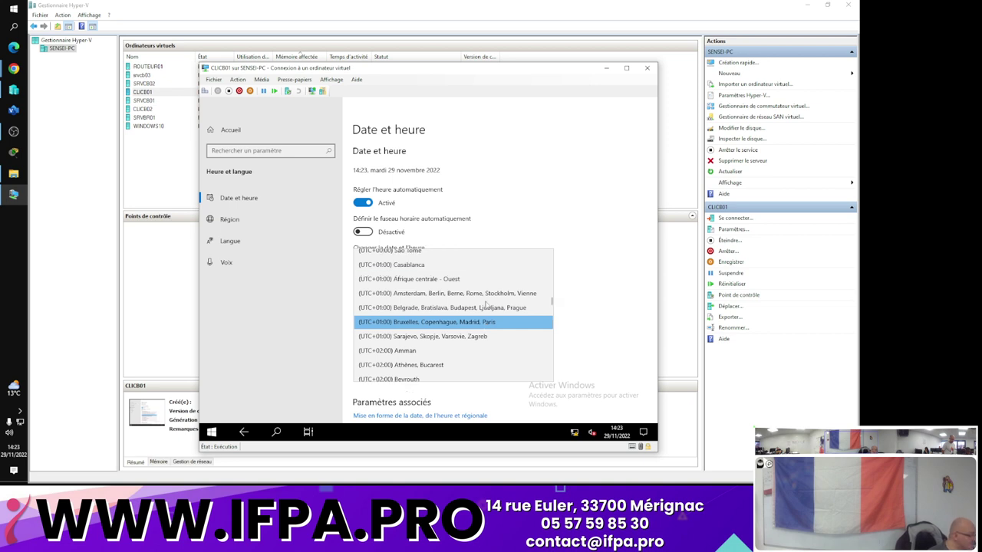
scroll(487, 284, down, 1)
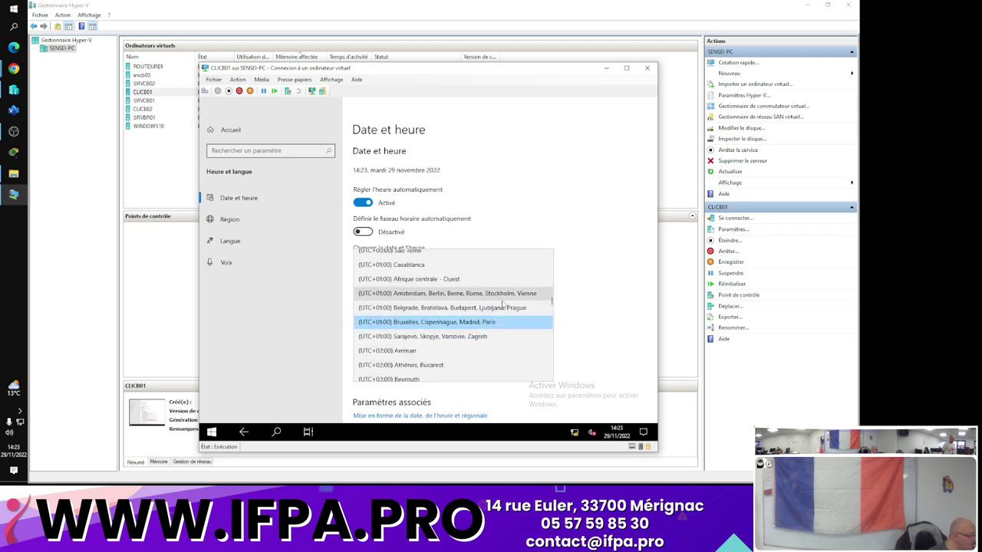
scroll(512, 310, up, 3)
scroll(512, 310, down, 3)
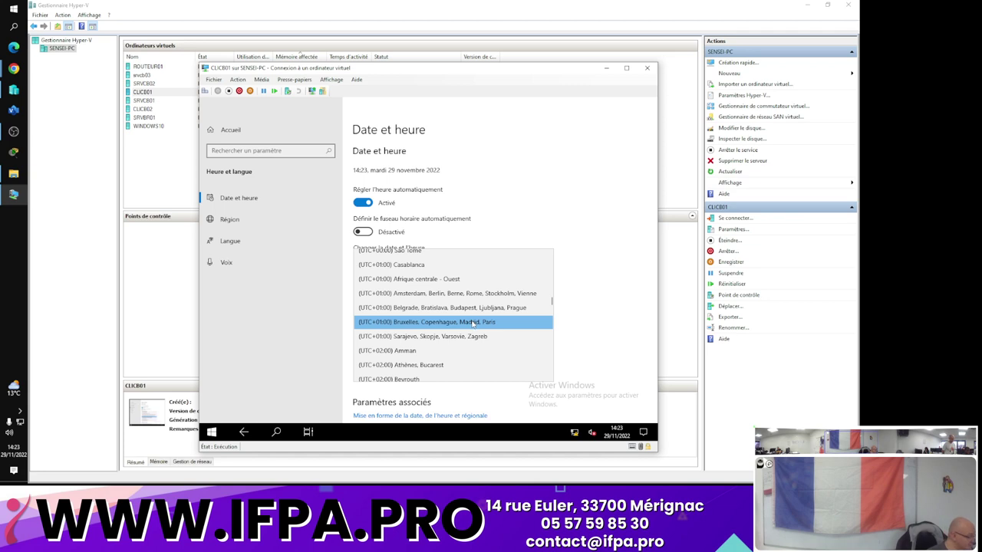
click(473, 324)
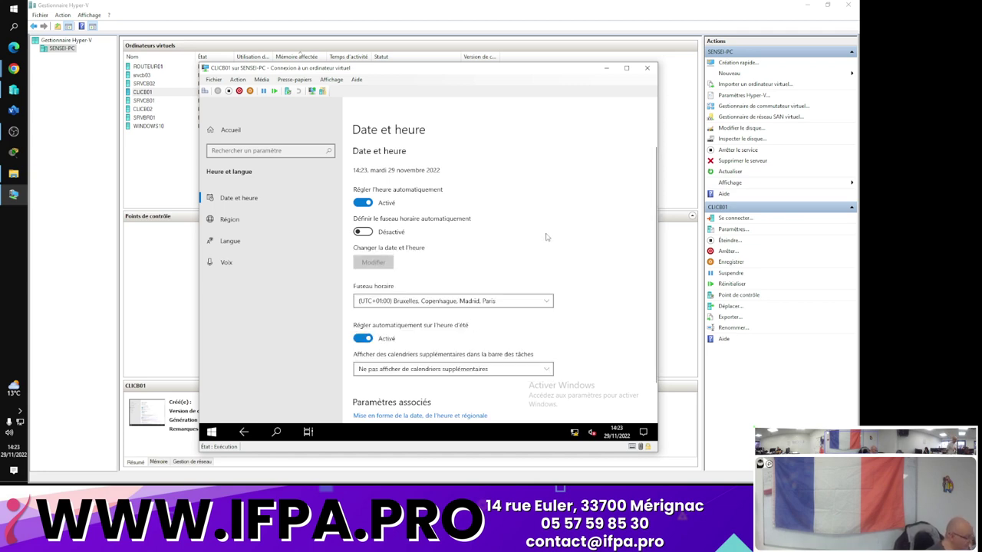
Review the remaining date and time options, including the related settings, and close the Settings window
scroll(548, 237, down, 1)
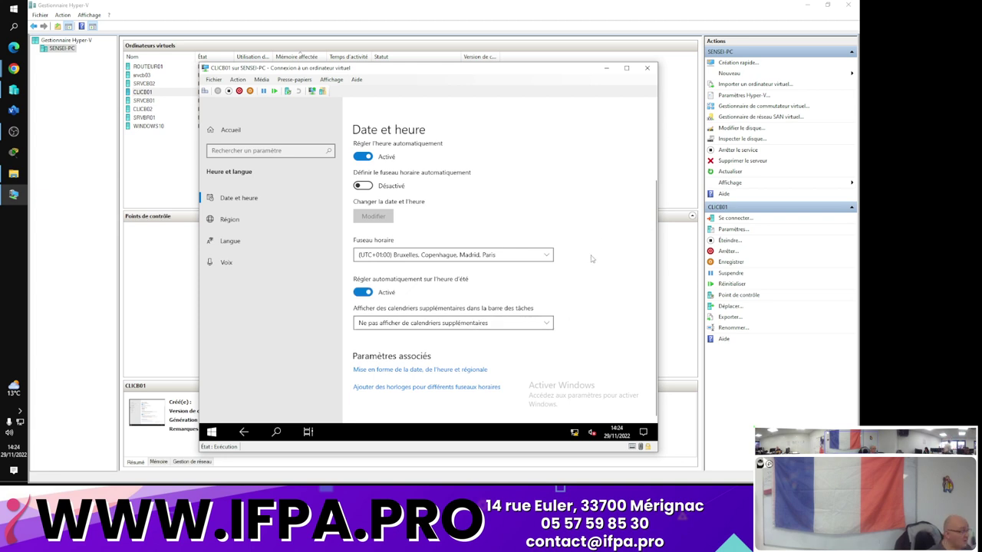
scroll(601, 259, up, 2)
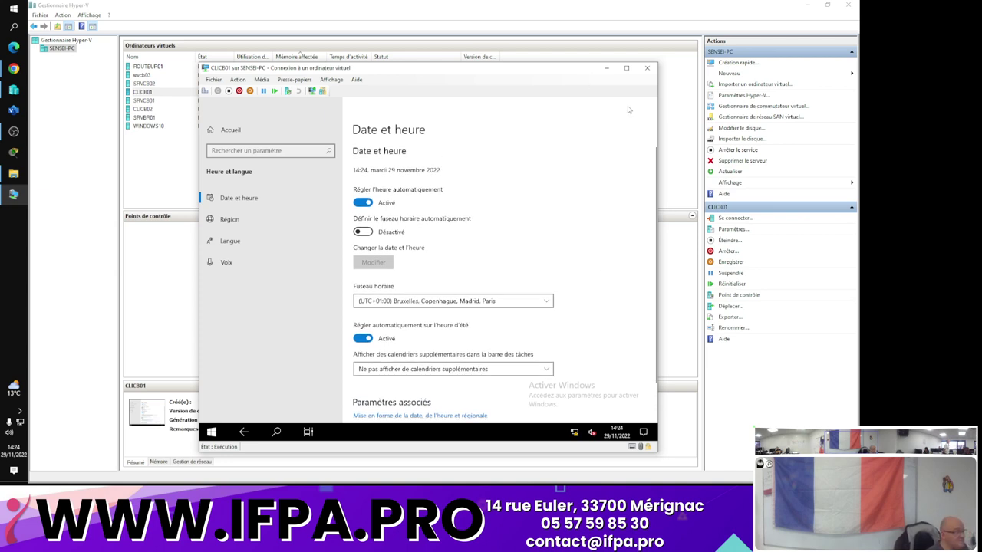
mouse_move(648, 102)
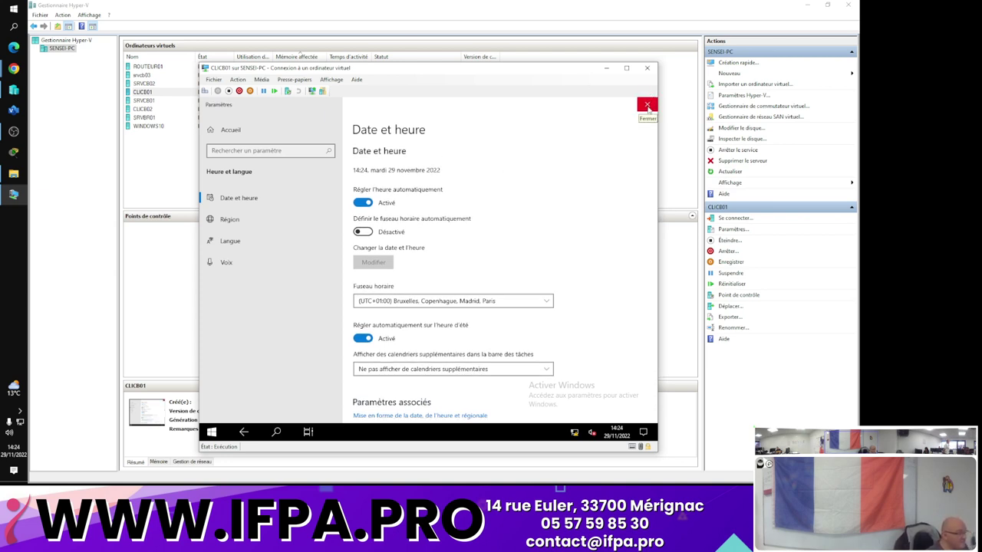
click(646, 106)
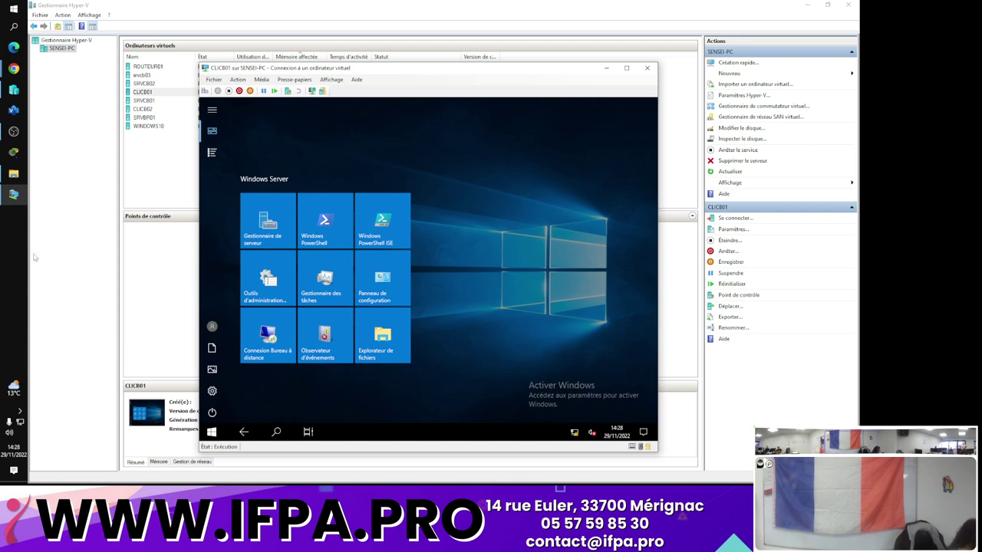
Minimize the virtual machine and Hyper-V Manager windows, return to the GLPI ticket list in Chrome and open the ticket "plus de son"
click(14, 195)
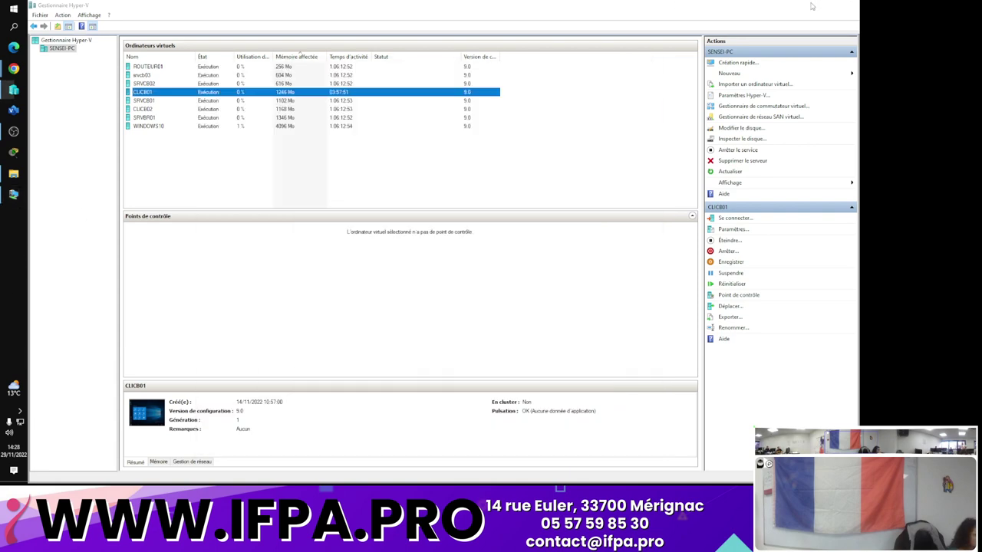
click(810, 5)
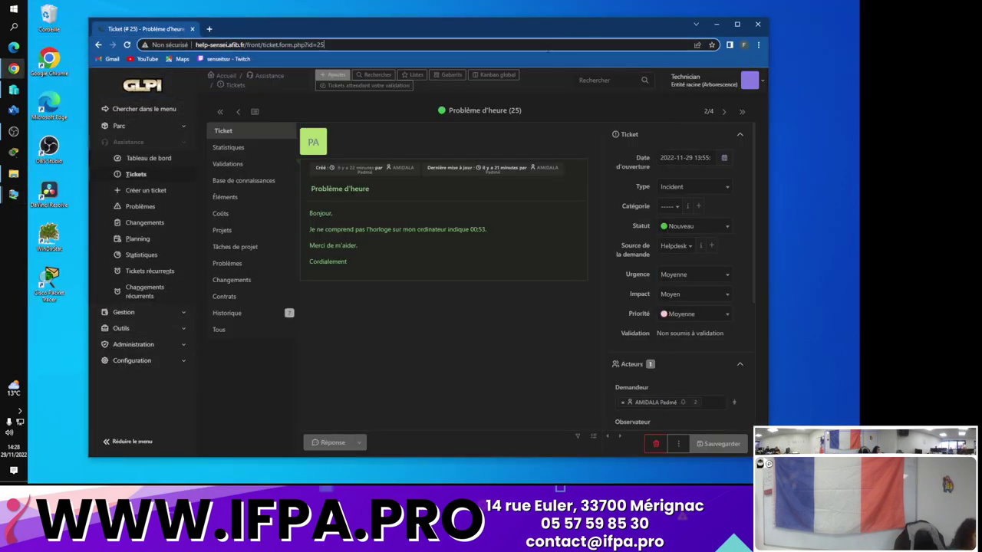
click(529, 61)
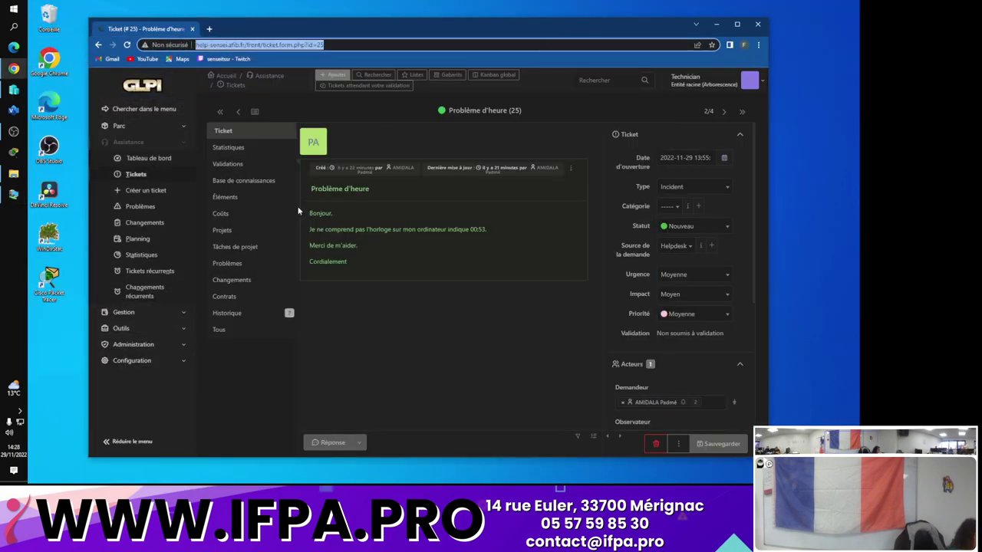
click(131, 174)
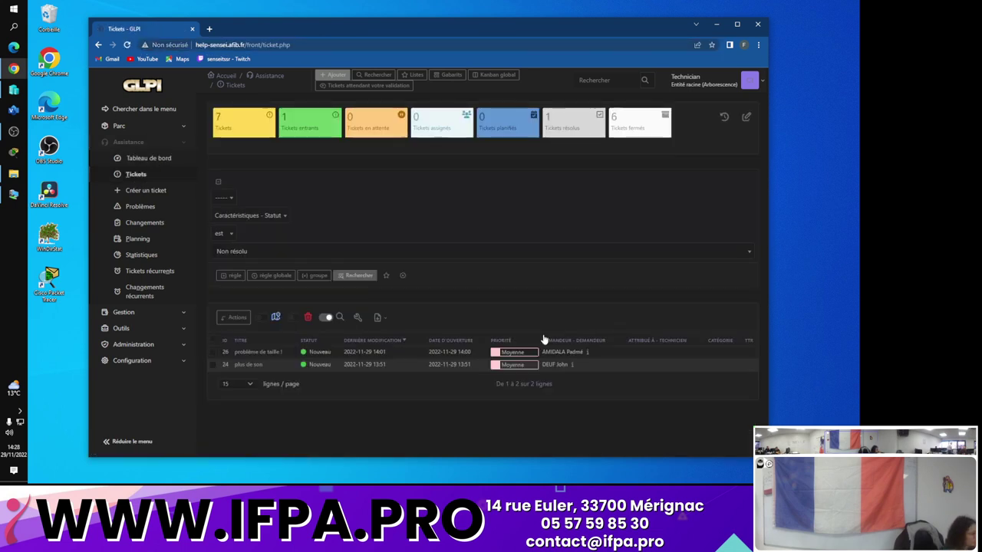
click(255, 368)
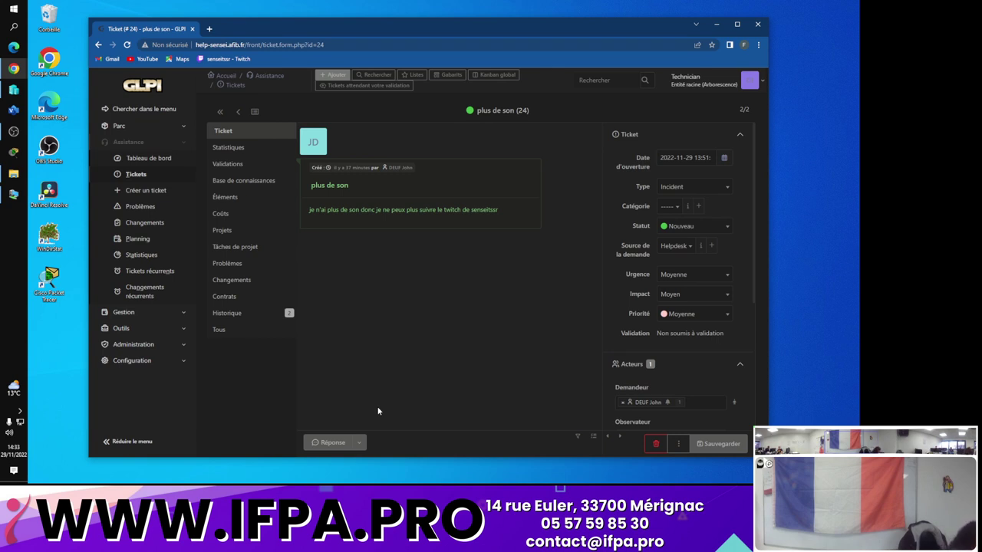
Launch the host's Control Panel with the run command "control" and open the "Matériel et audio" category
key(super+r)
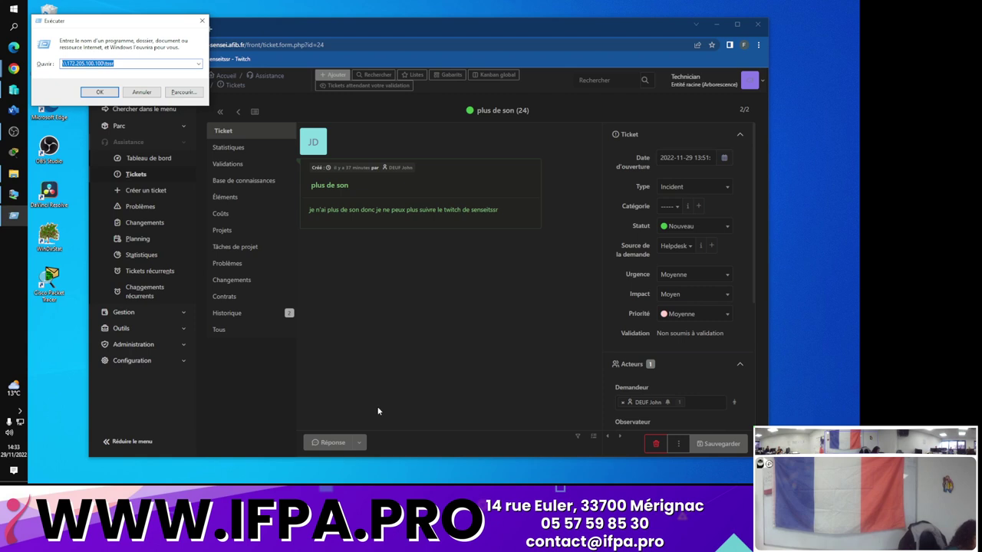
text(cm)
text(ntro)
text(l)
key(Return)
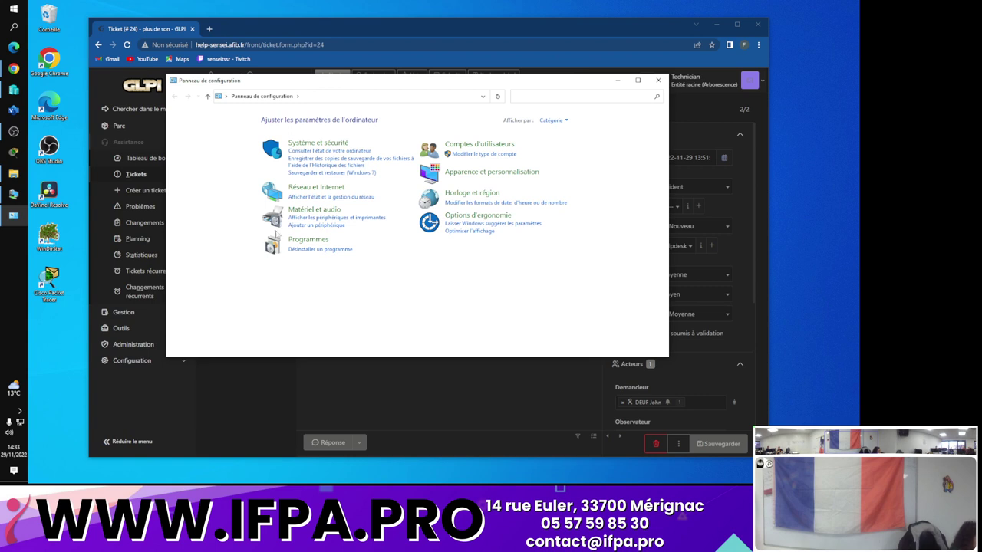
click(330, 209)
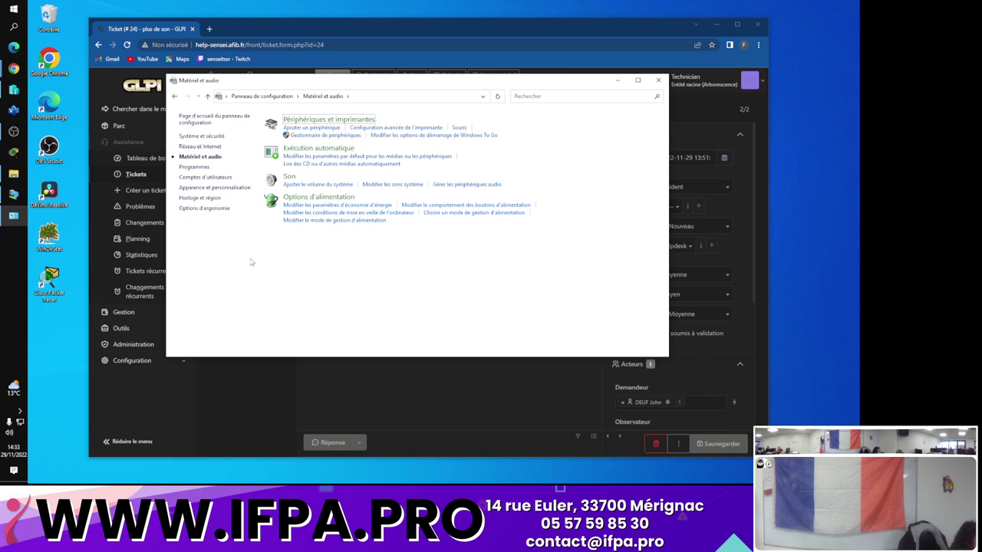
Check the playback devices in the Son dialog and the levels in the volume mixer, closing each one after viewing
click(289, 178)
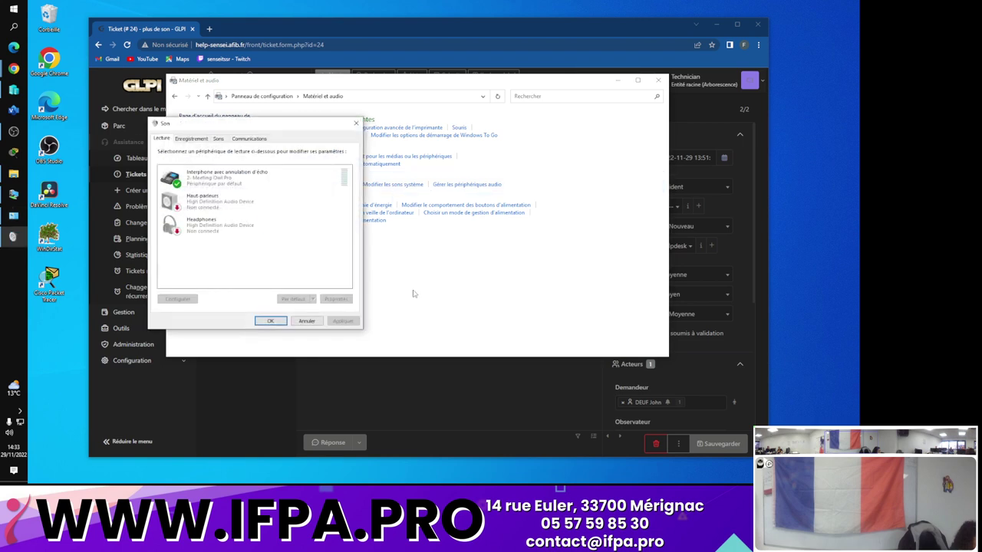
click(306, 320)
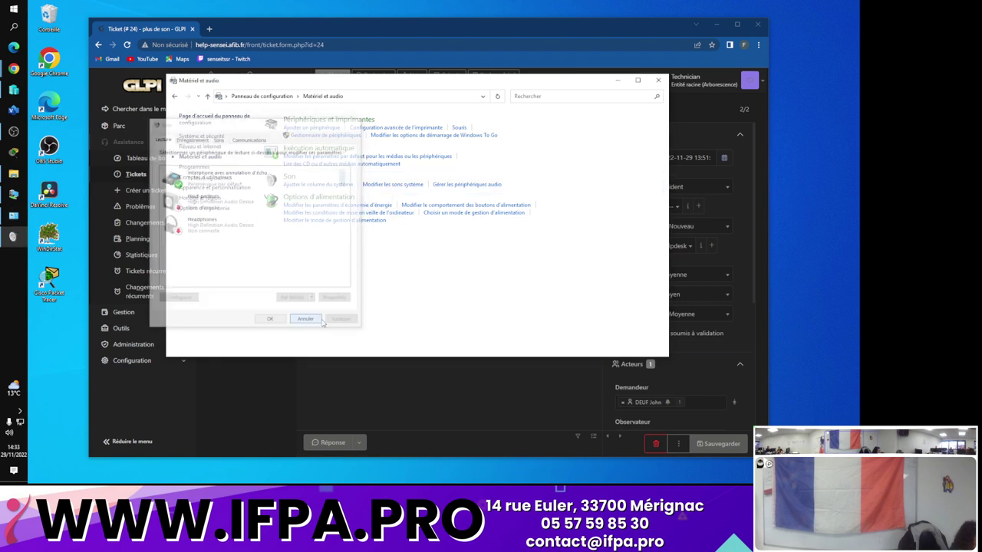
click(289, 178)
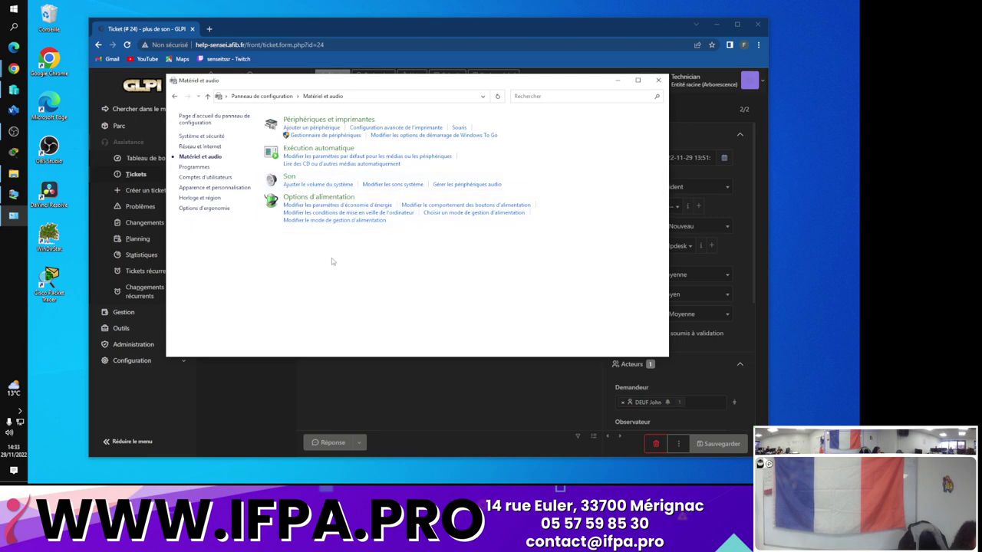
click(201, 216)
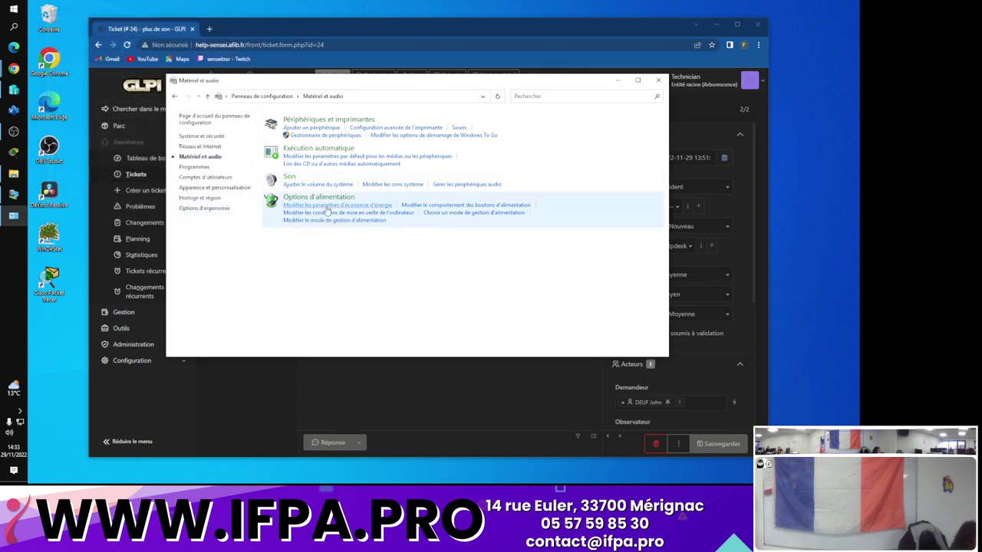
click(321, 185)
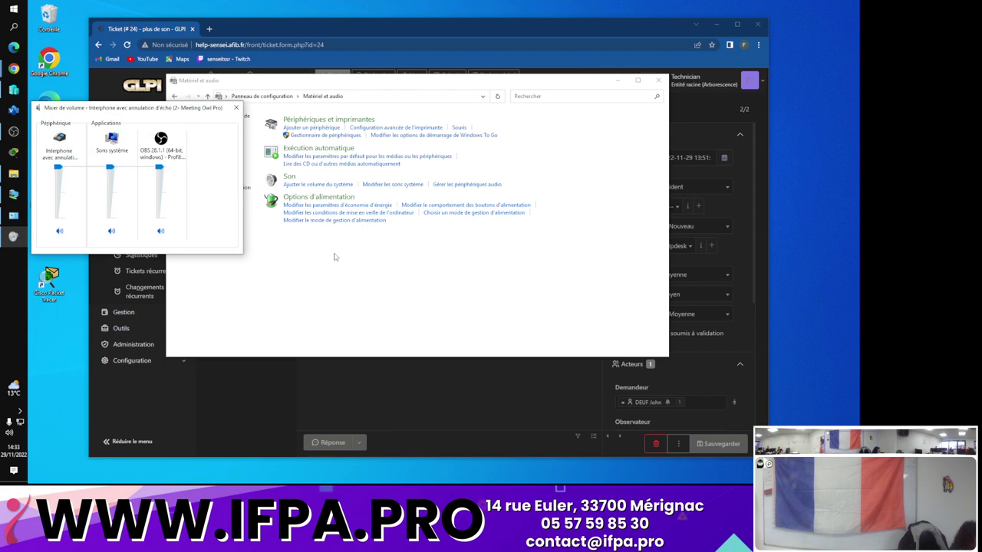
click(237, 107)
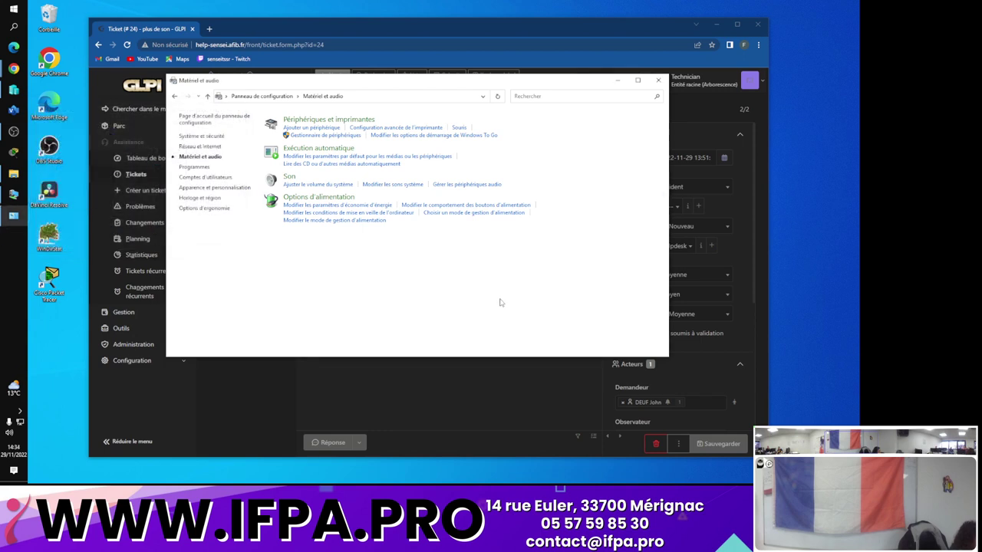
Open the host's Son dialog, move it over the Control Panel window, and view the sound scheme settings and the playback devices
click(289, 178)
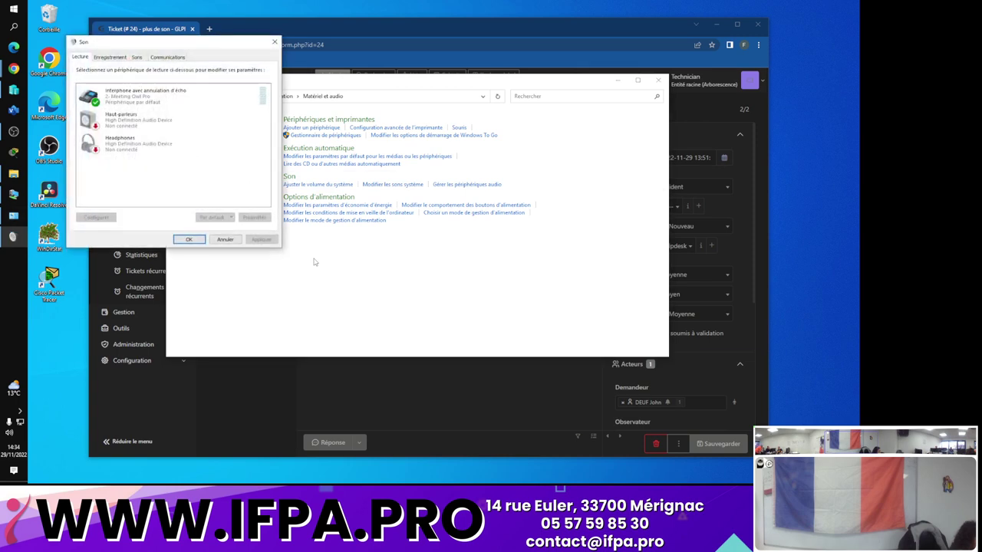
drag(178, 54, 381, 116)
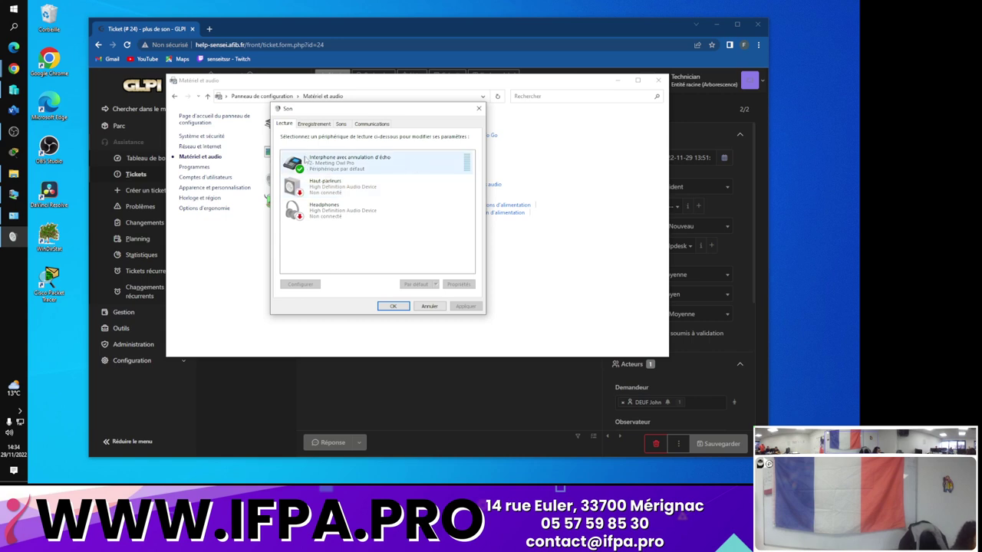
click(340, 124)
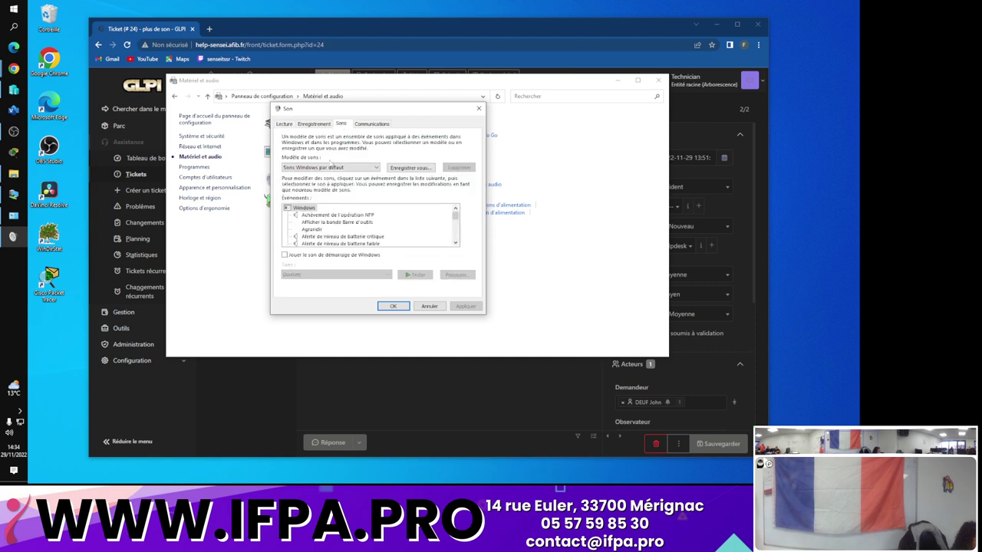
click(281, 124)
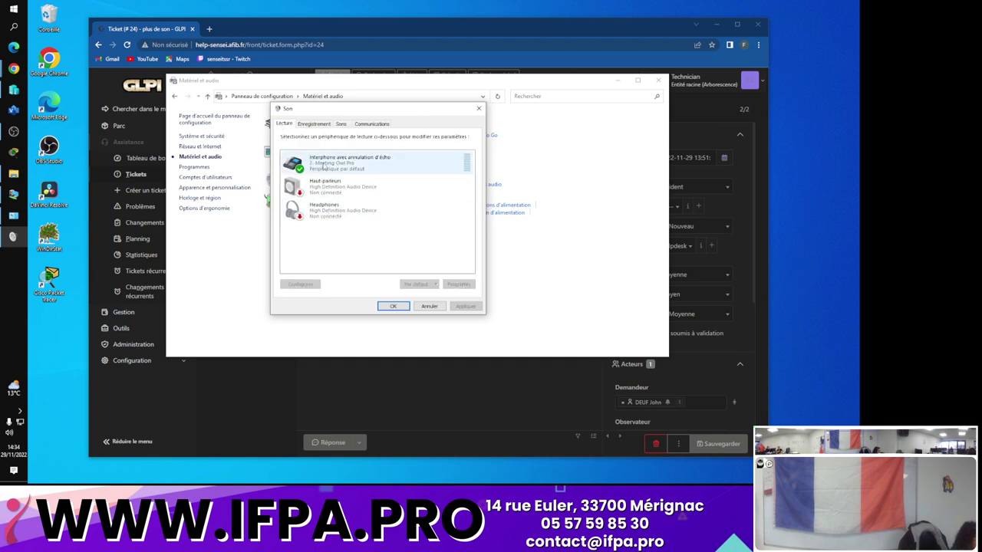
Review the general, level, advanced and spatial sound properties of the "Interphone avec annulation d'écho" playback device, and close them without changes
click(365, 170)
right_click(365, 168)
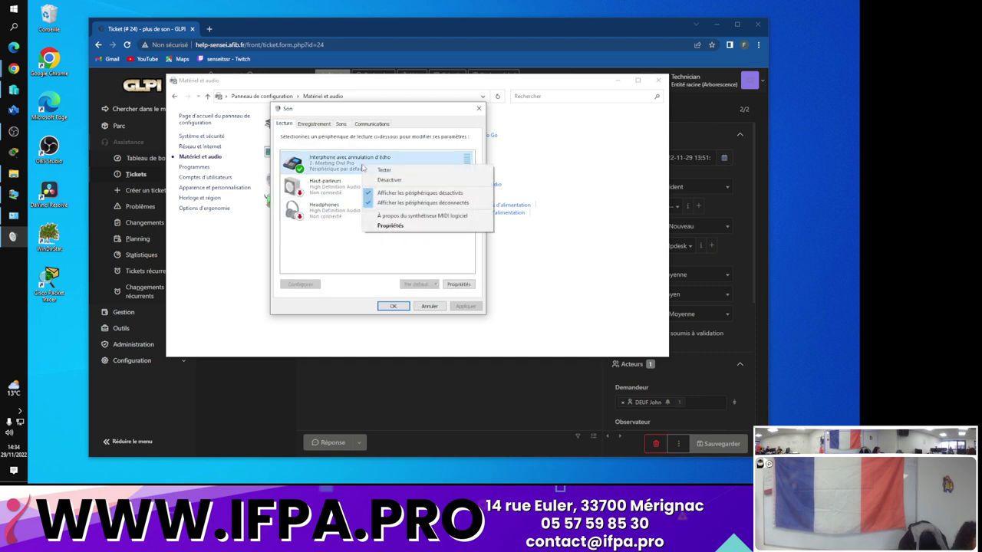
click(388, 226)
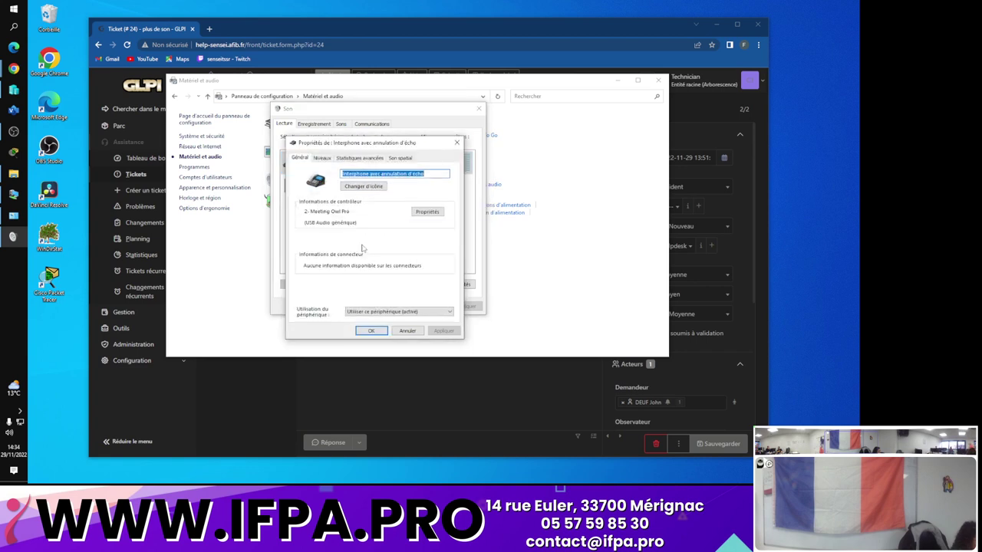
click(322, 158)
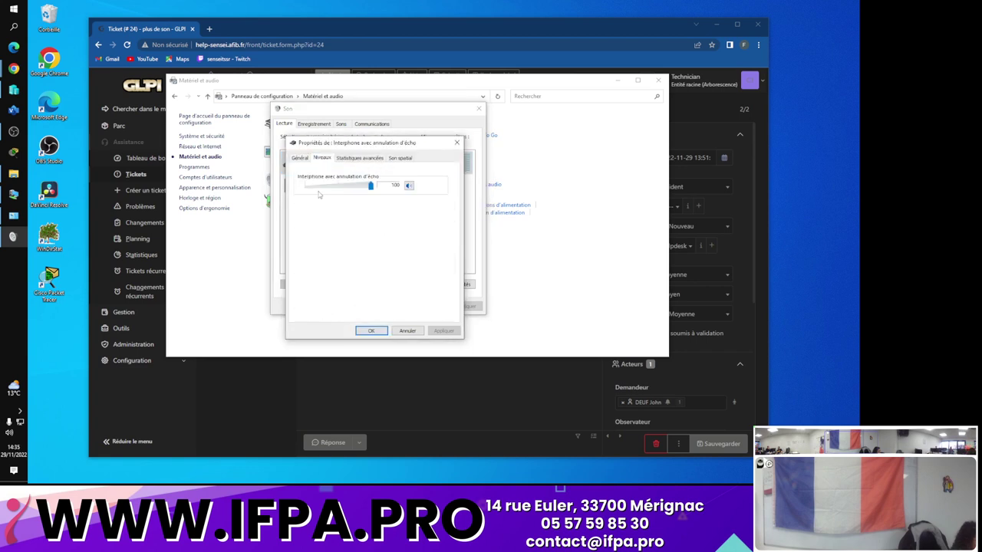
click(299, 158)
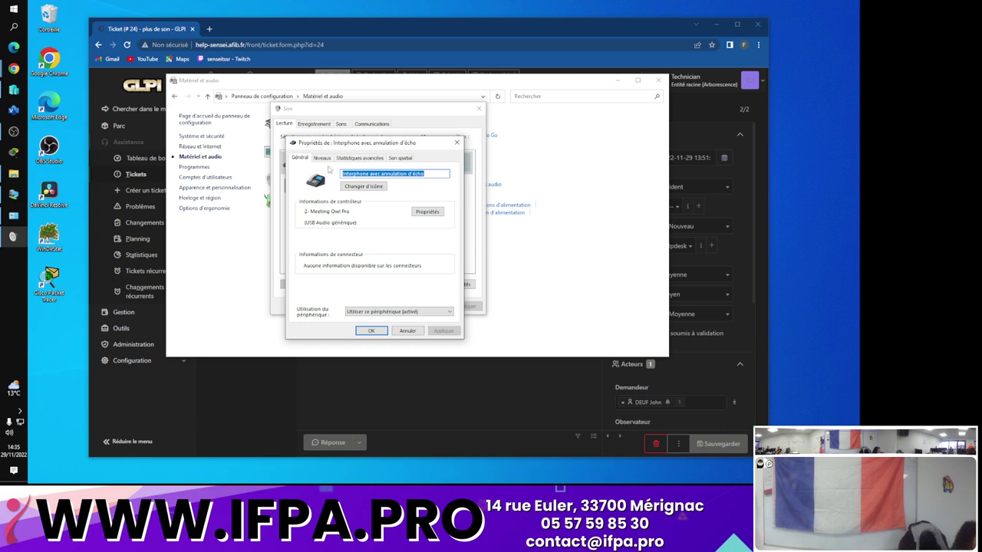
click(336, 159)
click(323, 159)
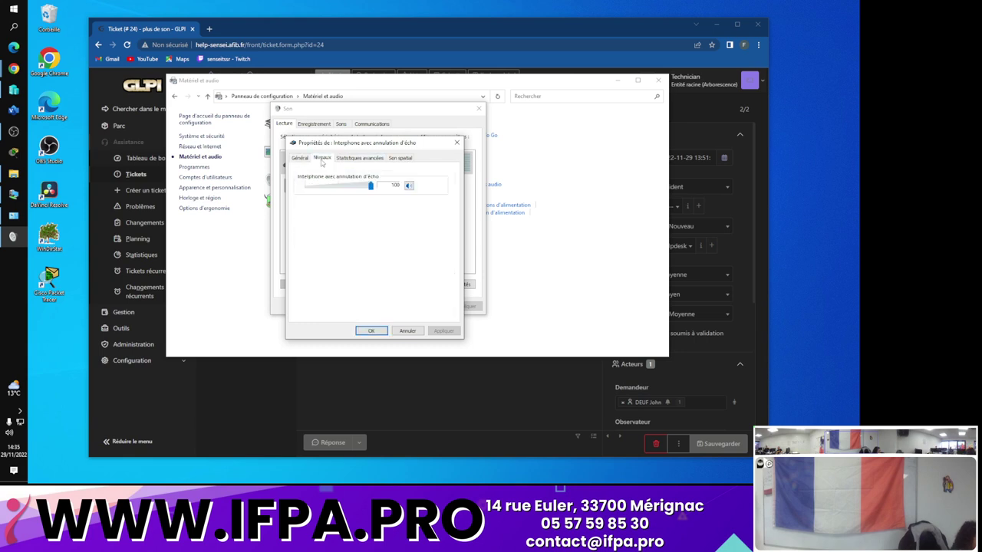
click(358, 158)
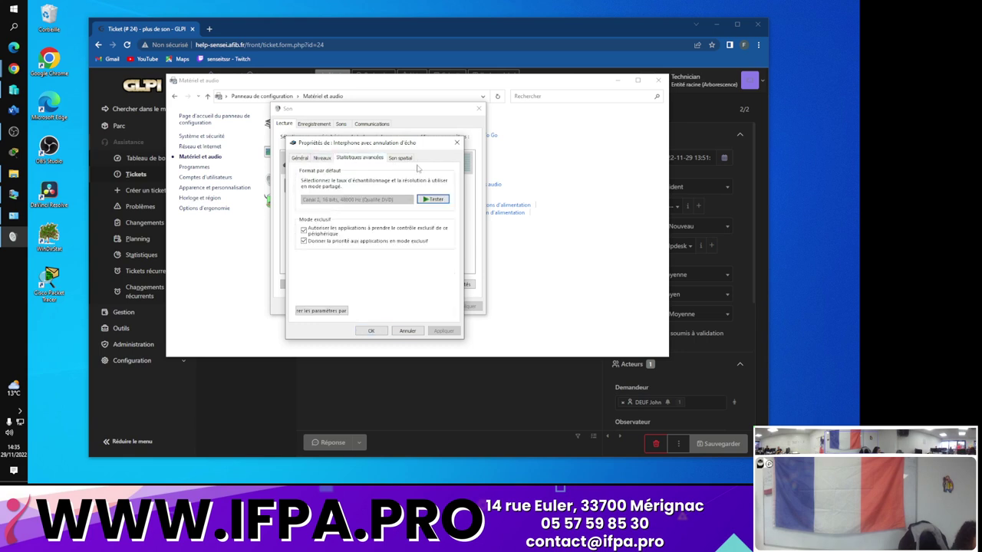
click(405, 159)
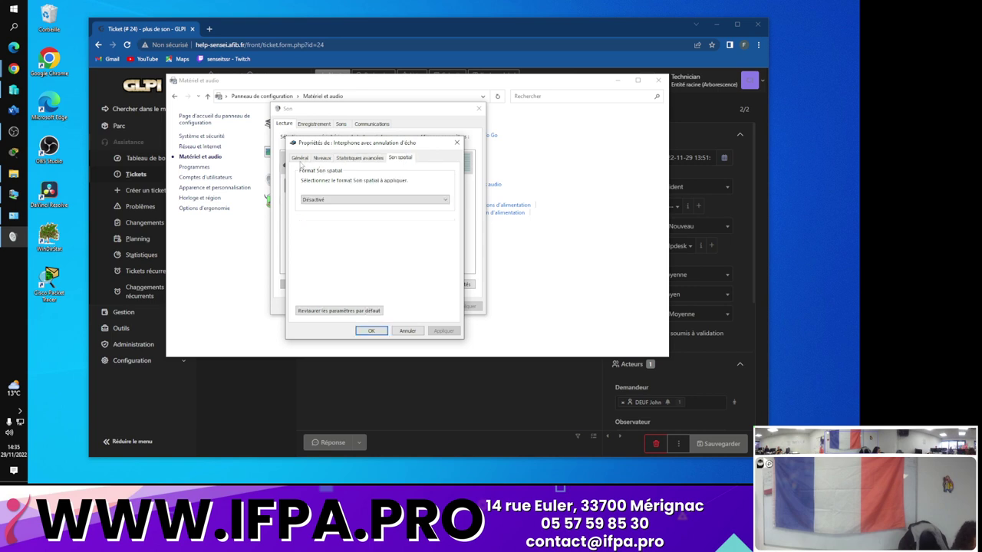
click(8, 289)
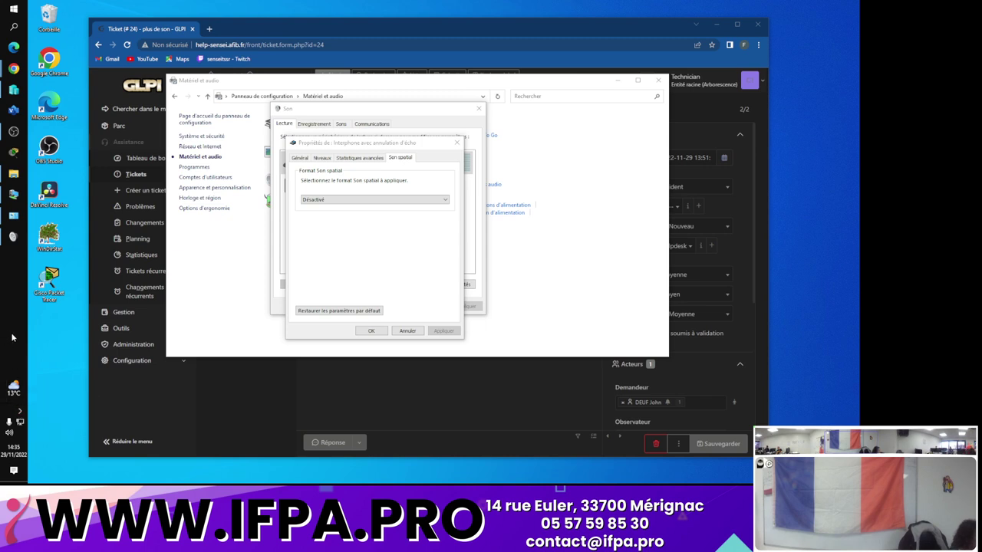
click(13, 237)
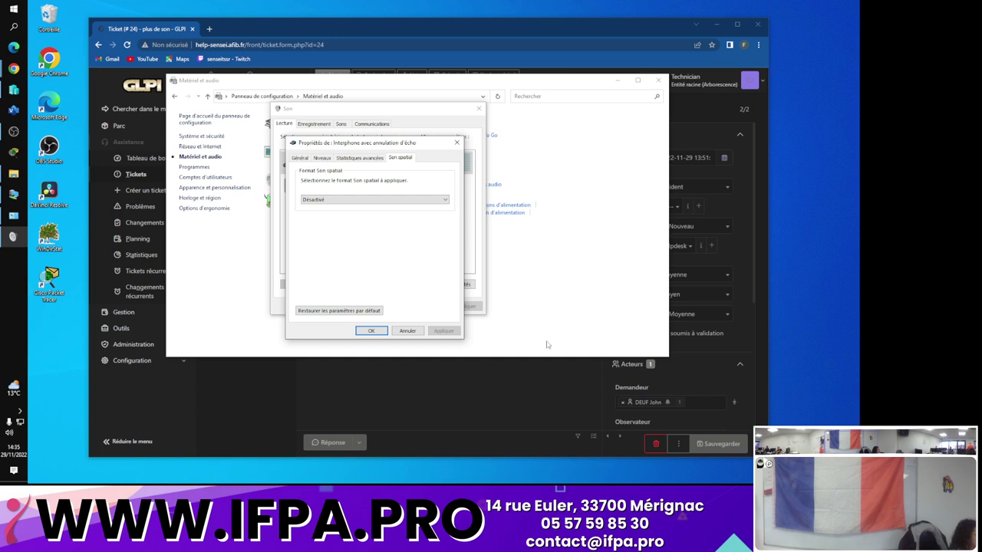
click(421, 332)
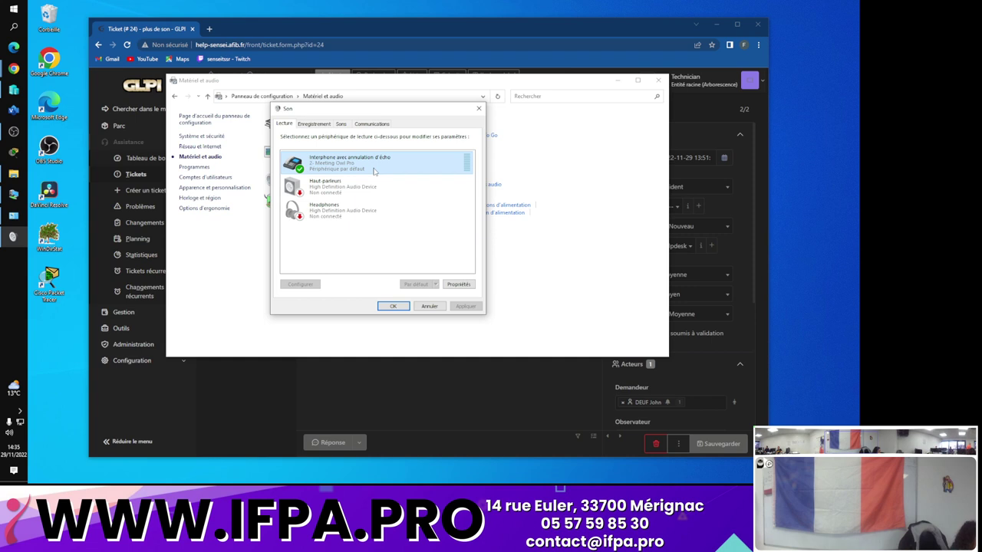
Reopen the echo-cancelling speakerphone's properties to check its controller information and device usage, and cancel out
right_click(374, 171)
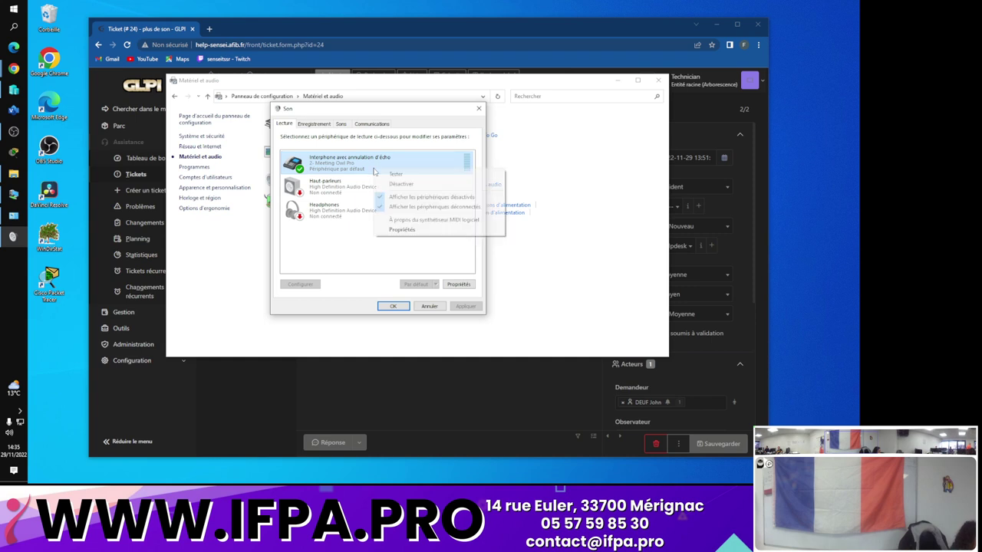
click(403, 231)
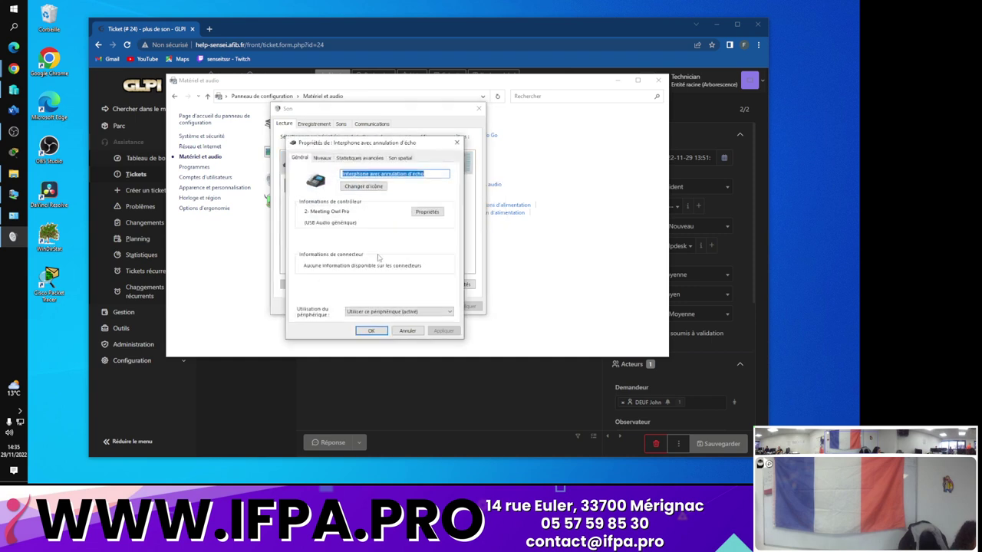
click(406, 332)
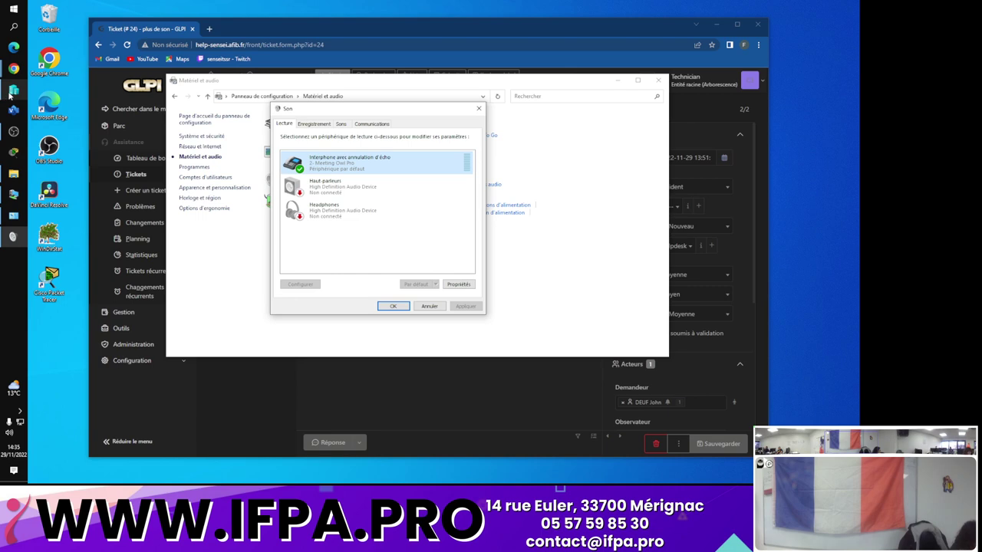
Switch to the CLICB01 virtual machine's connection window and display it full screen
click(11, 93)
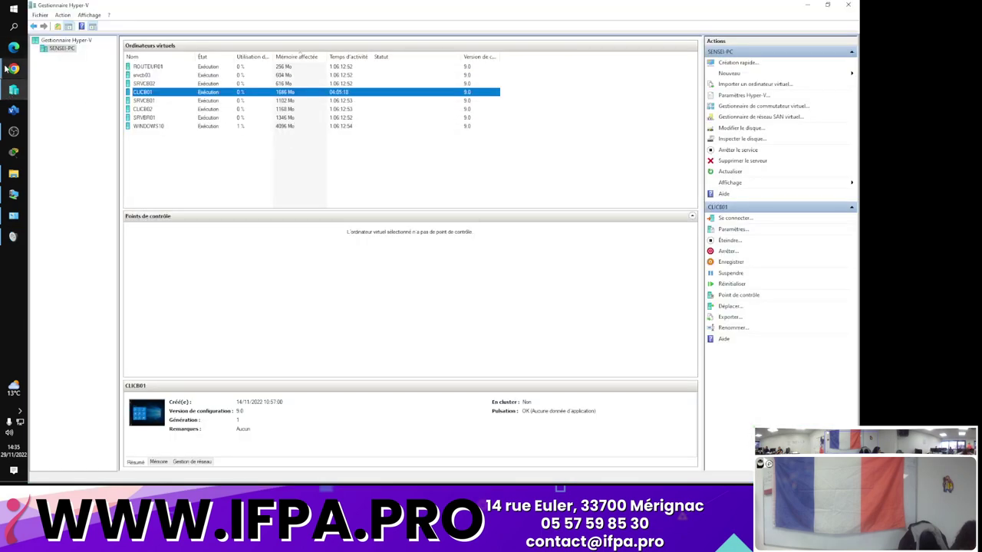
click(17, 218)
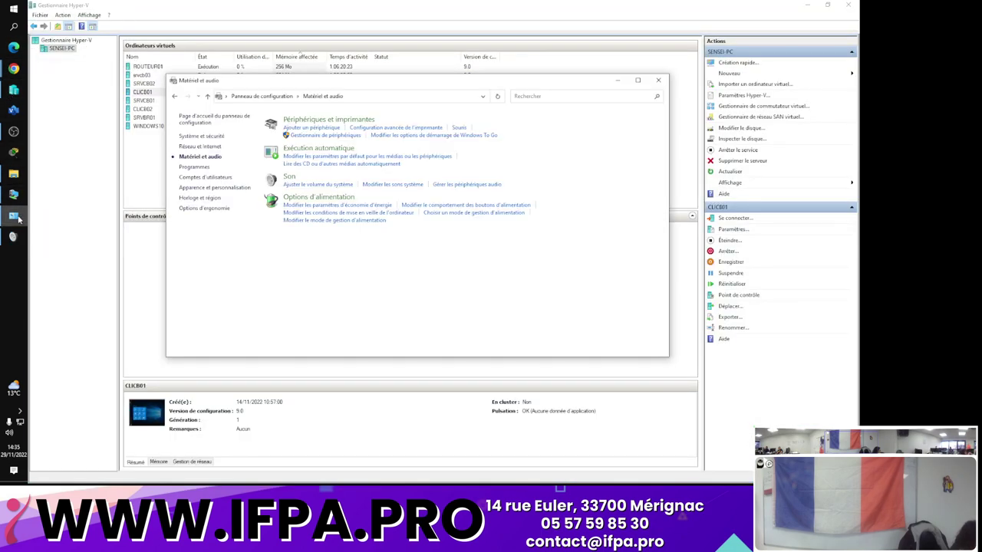
click(14, 194)
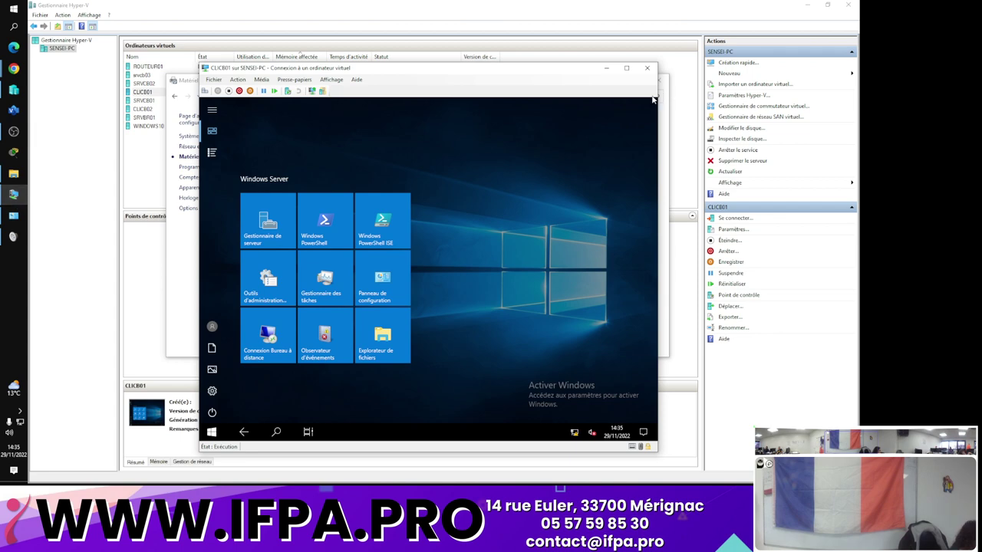
click(626, 71)
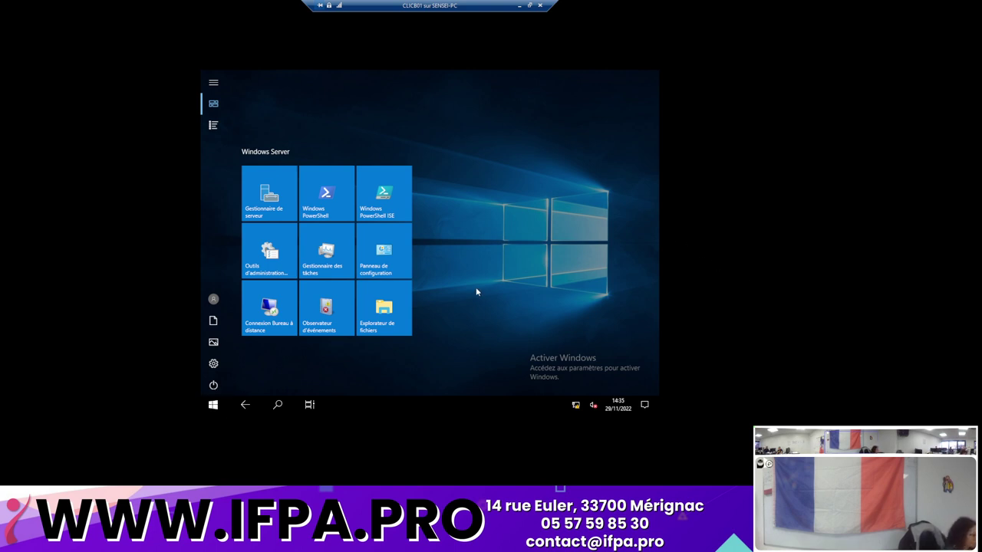
Launch the virtual machine's Control Panel with the run command "control" and open the "Matériel" category
key(super+r)
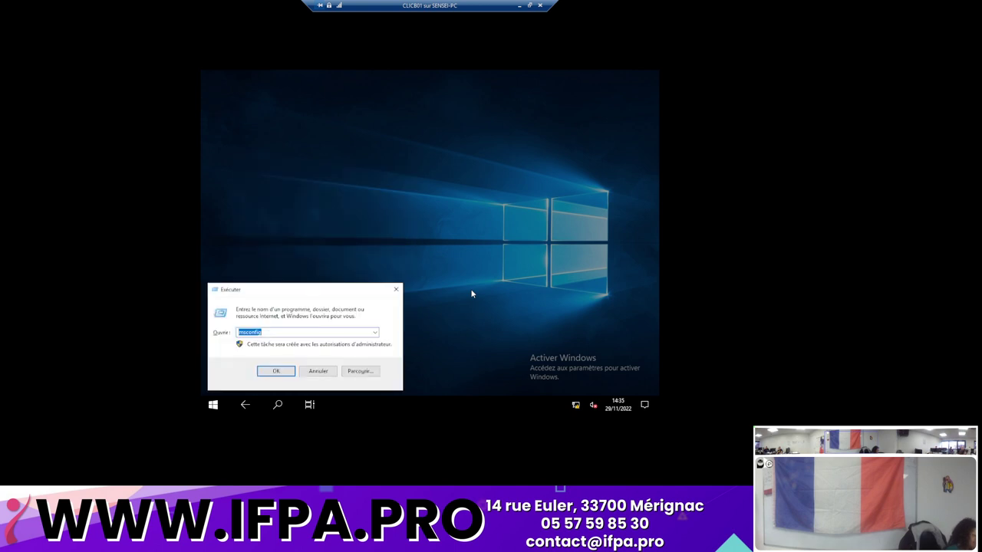
text(control)
key(Return)
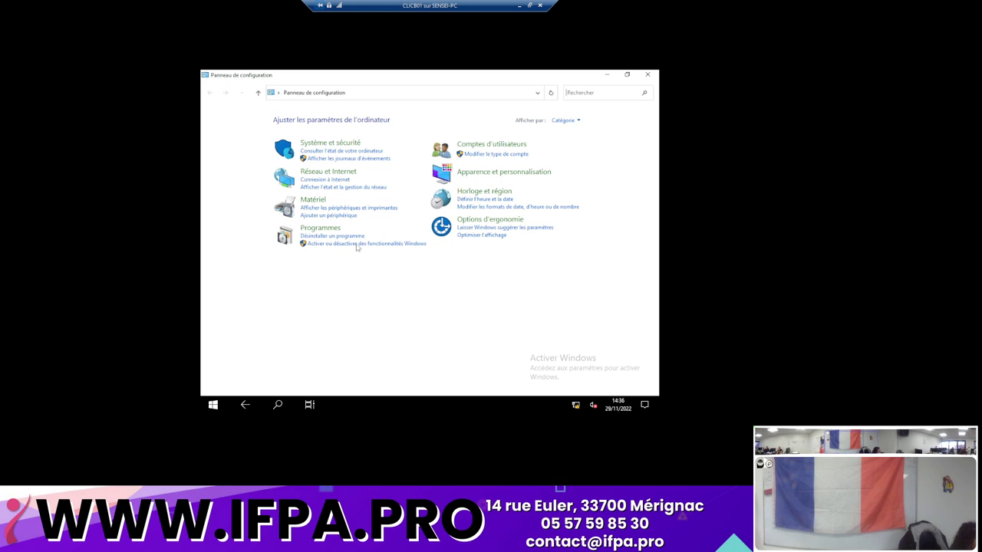
click(327, 203)
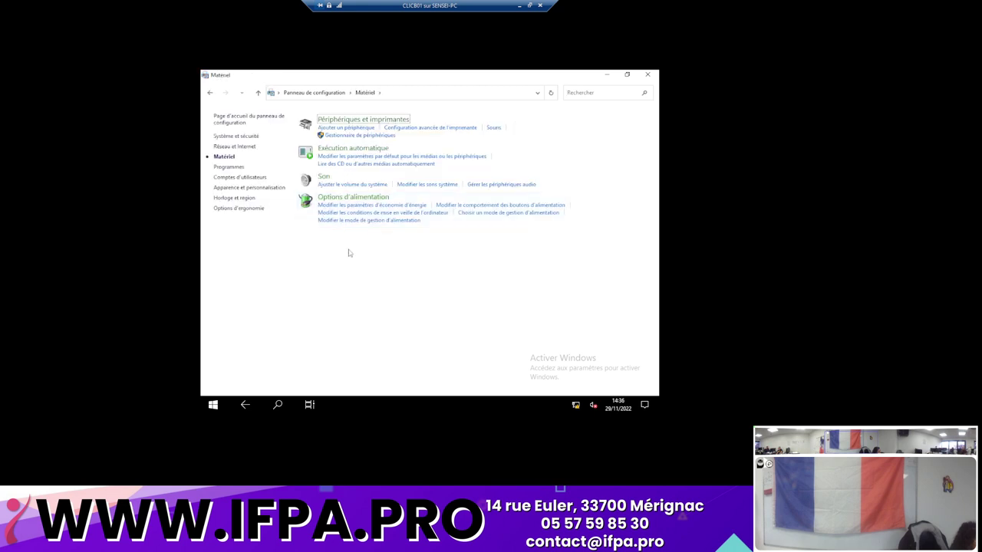
View the playback devices in the virtual machine's Son dialog, declining to enable the Windows Audio service, and close the dialog
click(324, 177)
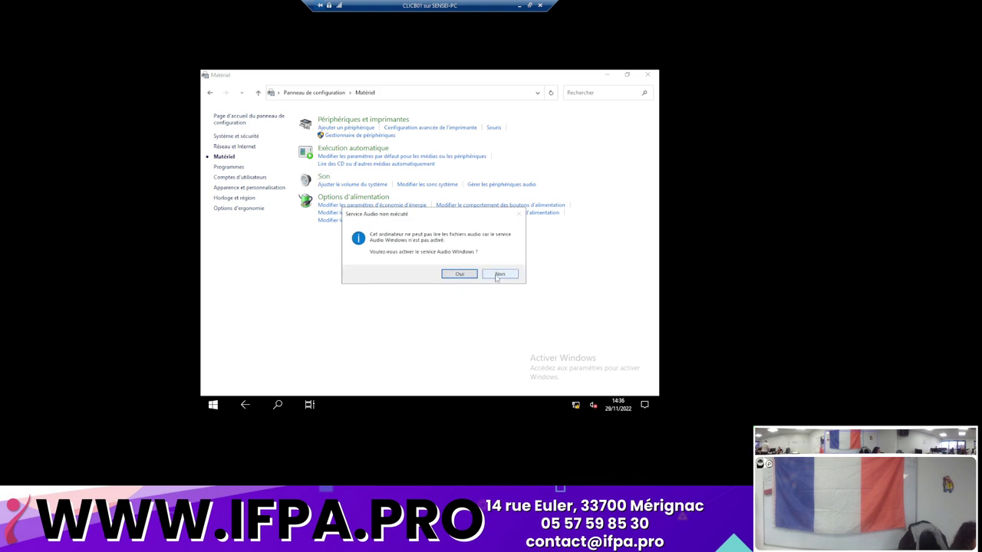
click(498, 275)
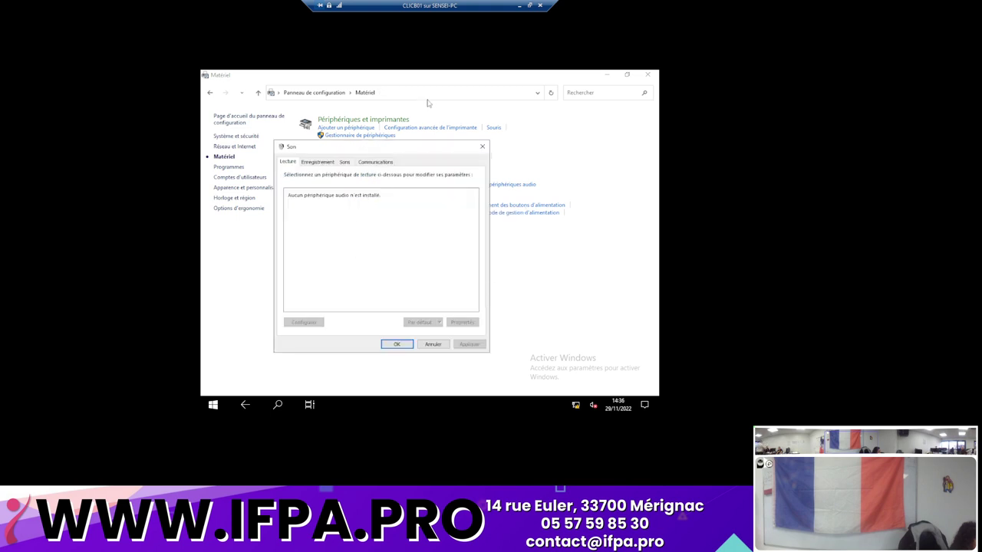
click(482, 147)
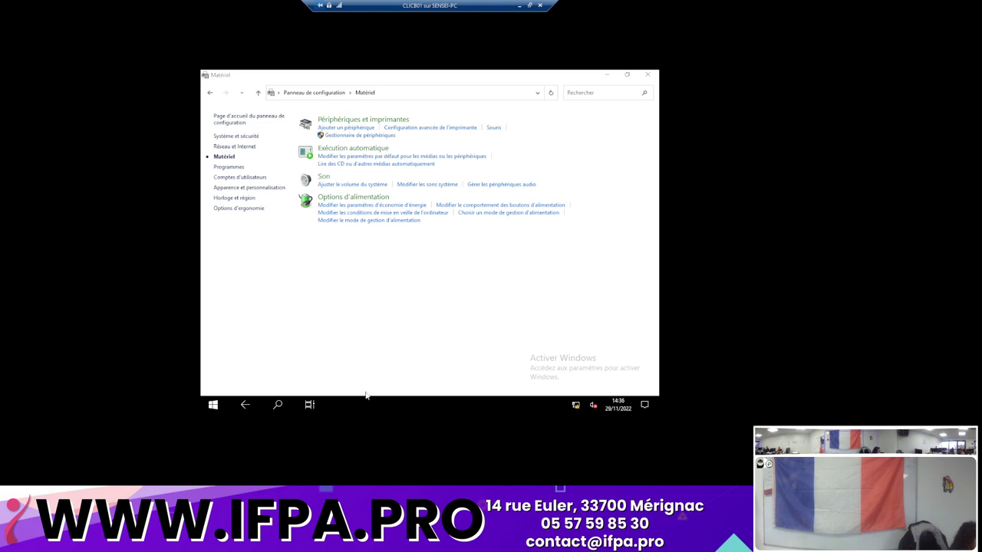
Check the options offered by the volume icon in the virtual machine's notification area
click(340, 418)
mouse_move(596, 407)
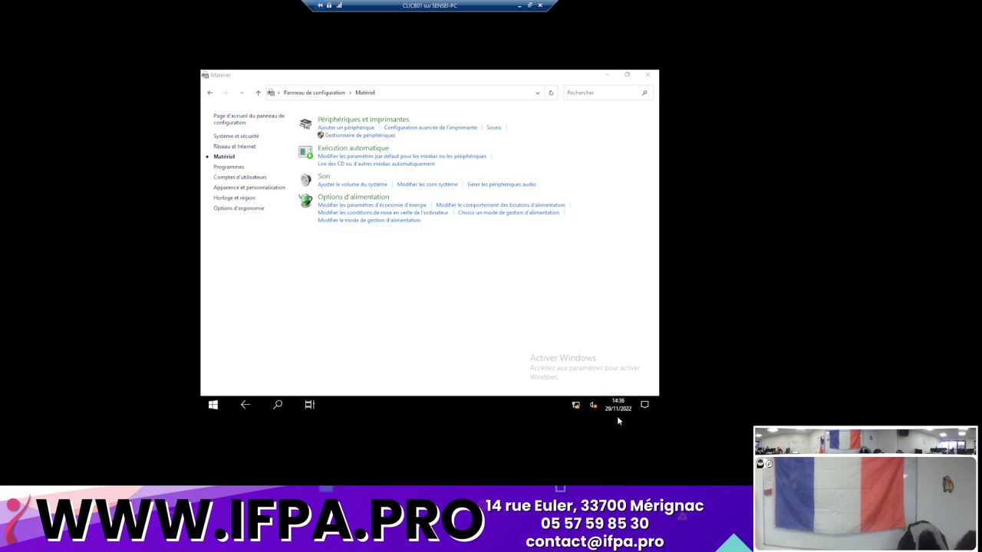
right_click(592, 407)
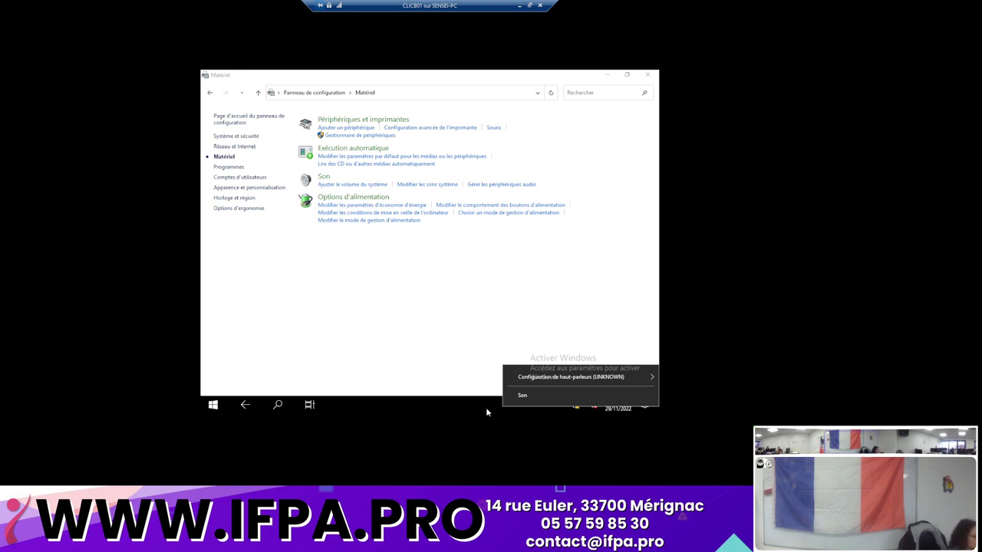
click(571, 400)
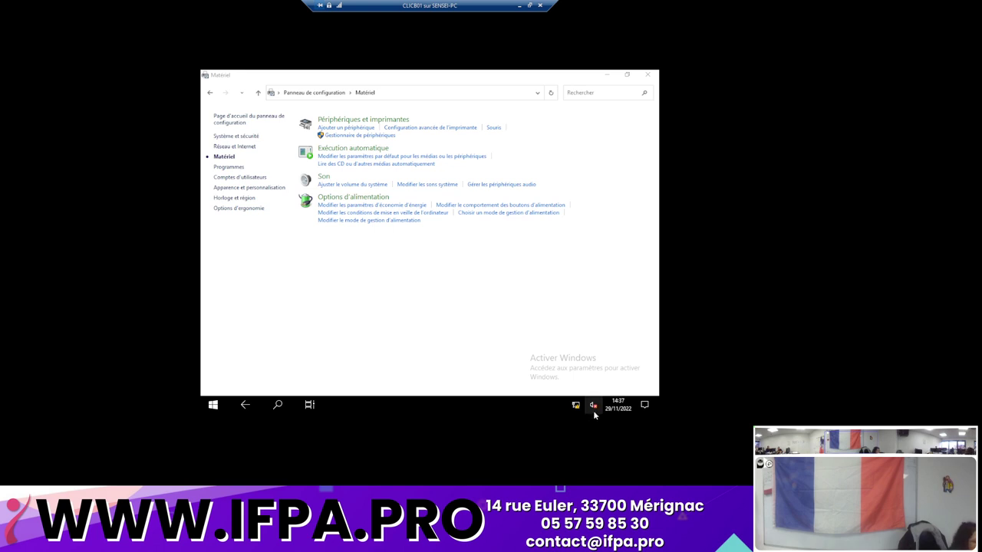
right_click(594, 406)
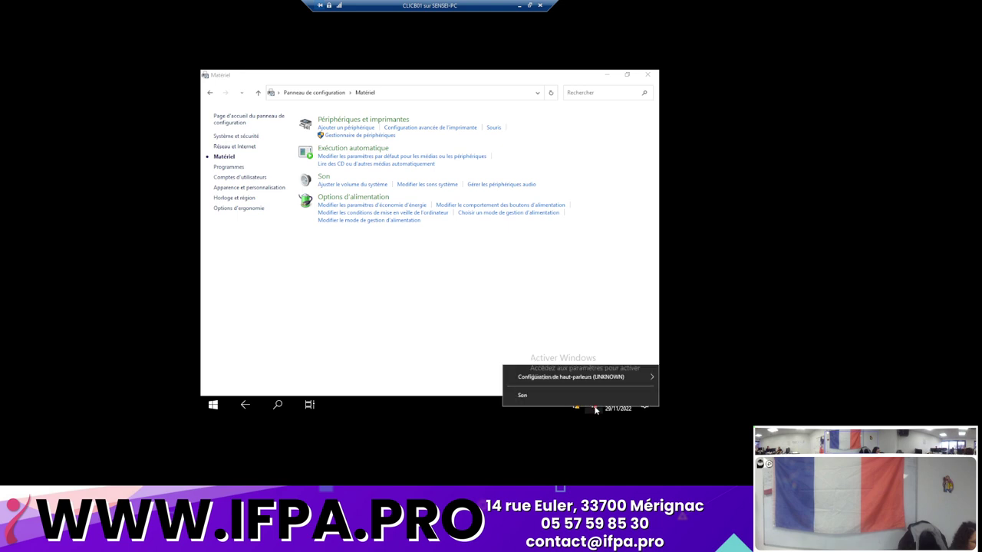
click(483, 410)
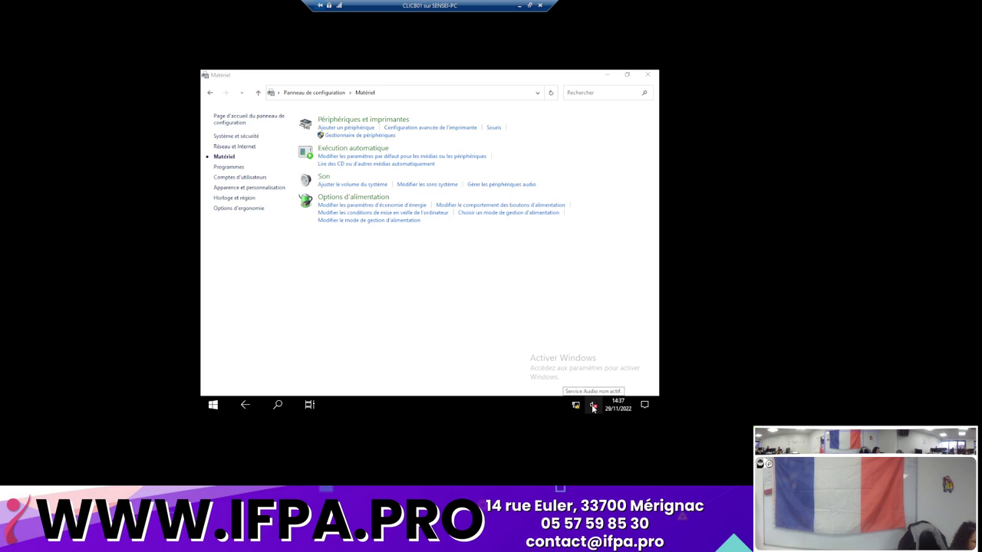
click(593, 407)
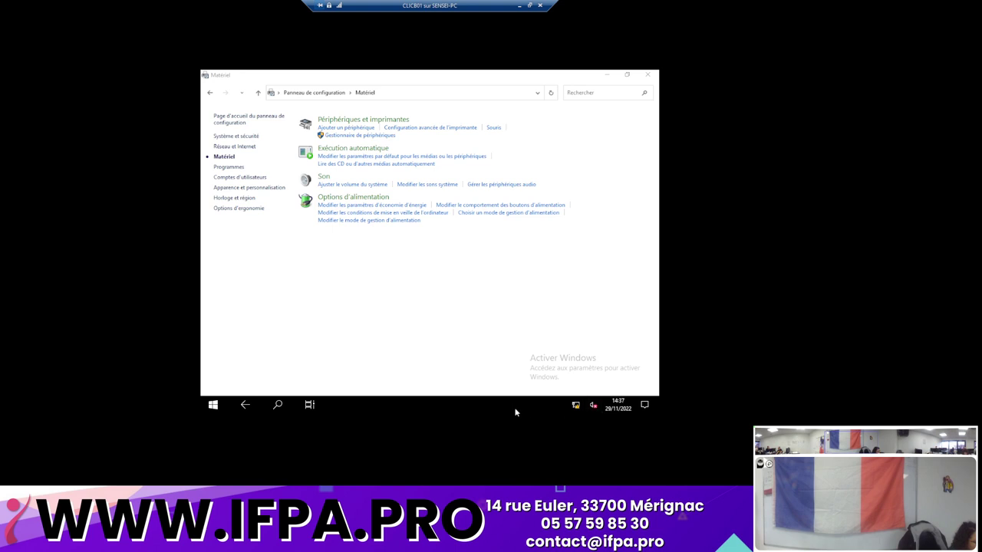
Open the virtual machine's sound settings, agree to enable the Windows Audio service, and close the Son dialog with OK
right_click(594, 408)
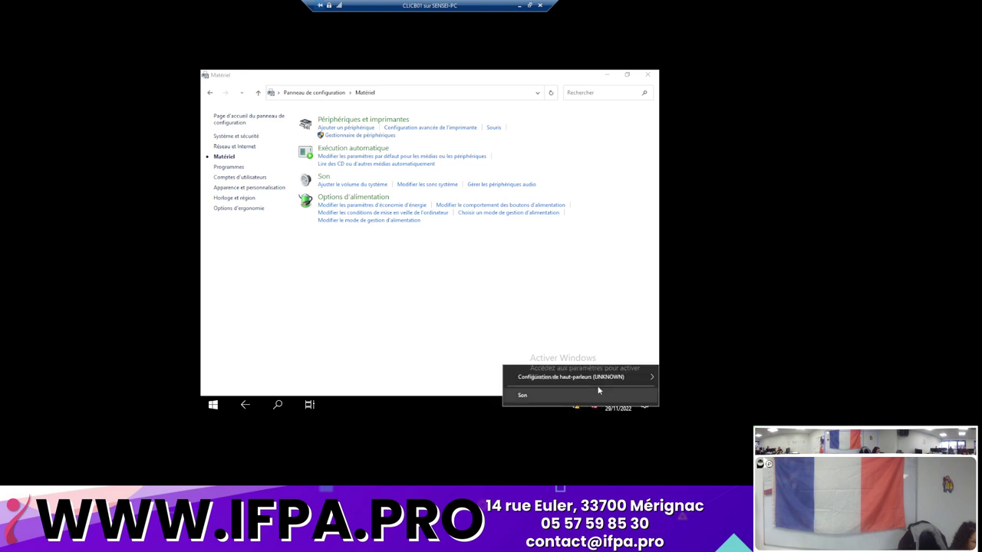
mouse_move(599, 384)
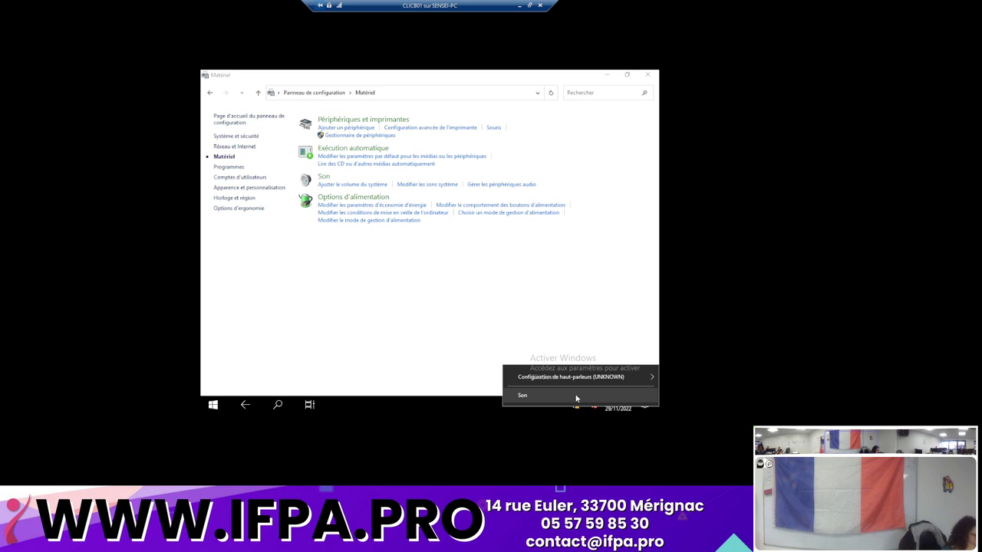
click(576, 396)
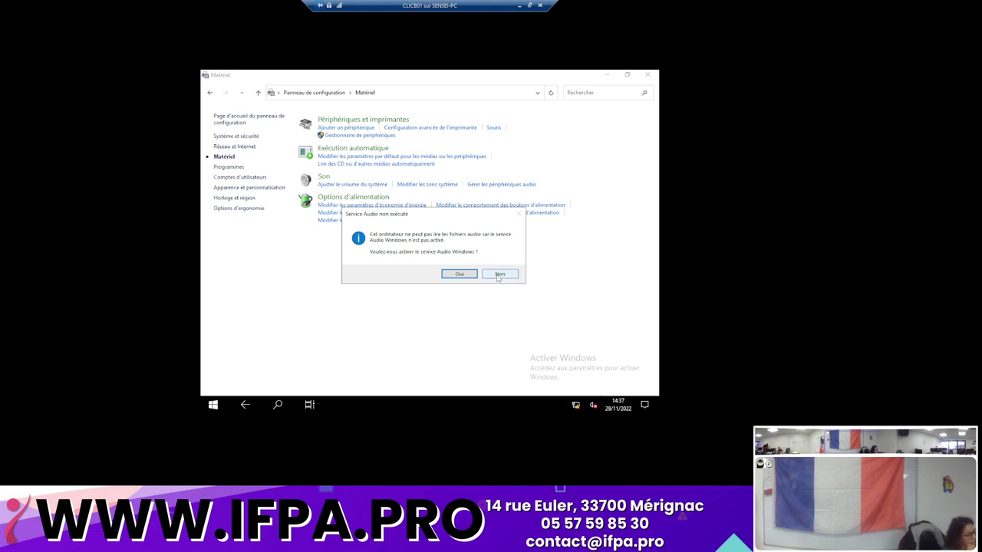
click(458, 275)
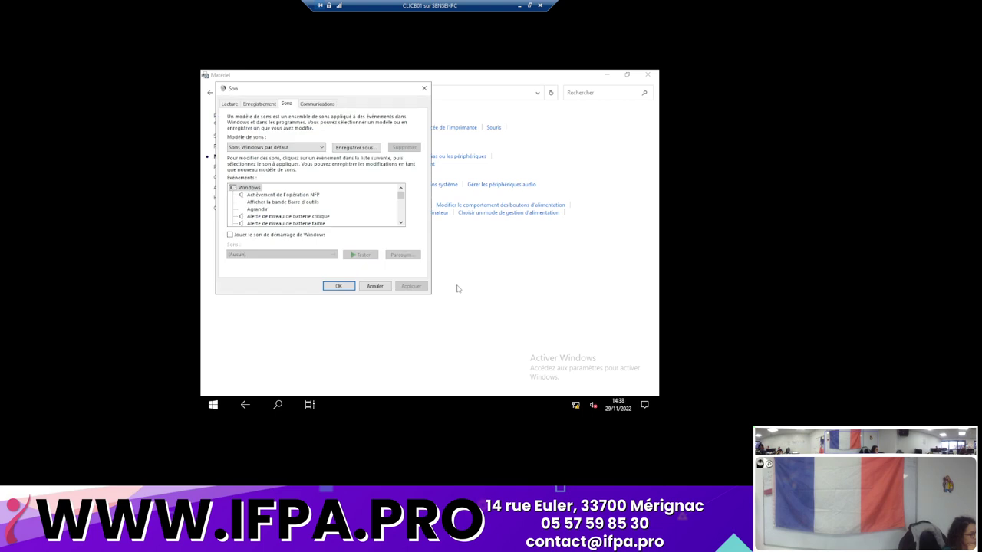
click(338, 286)
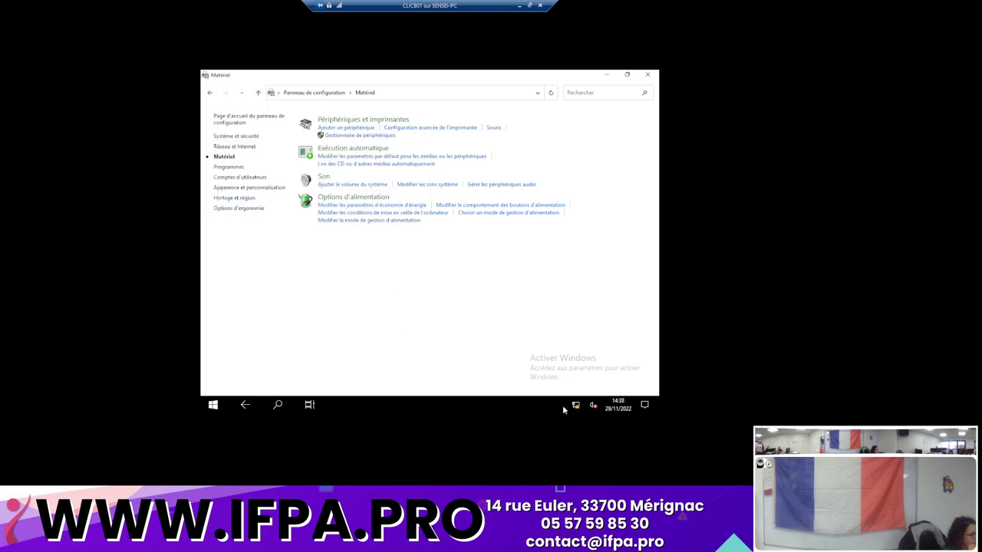
Choose "Désactivé" as the speaker configuration for the virtual machine's sound
right_click(592, 407)
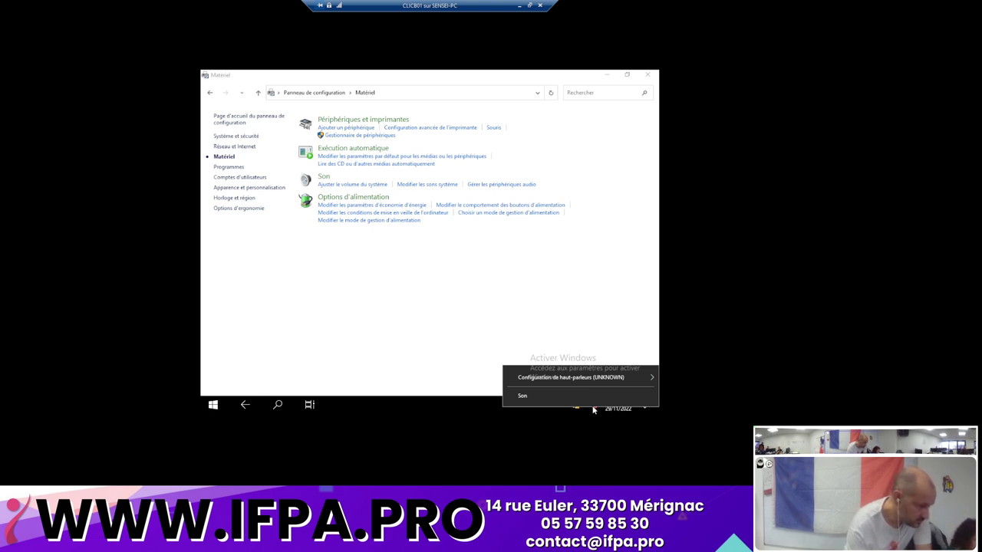
click(492, 398)
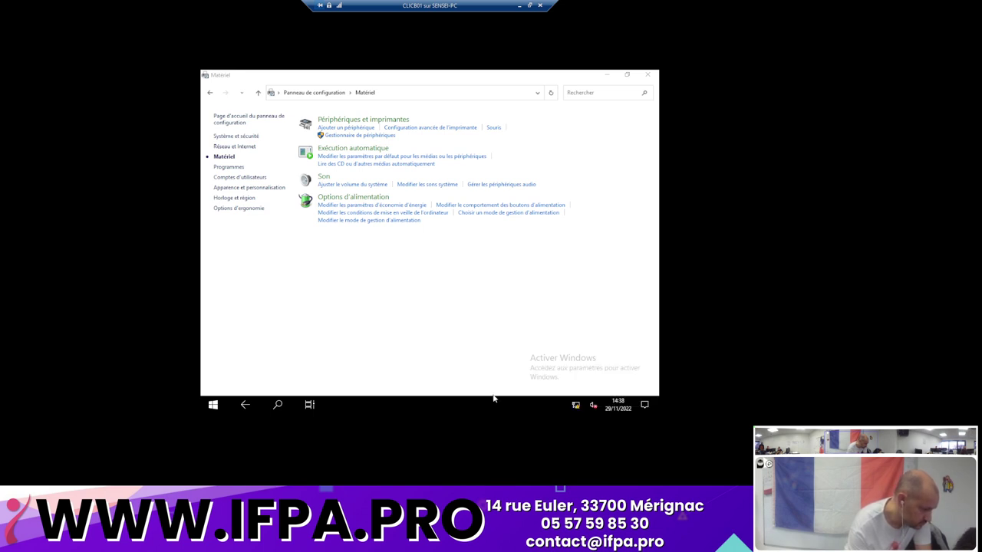
right_click(593, 404)
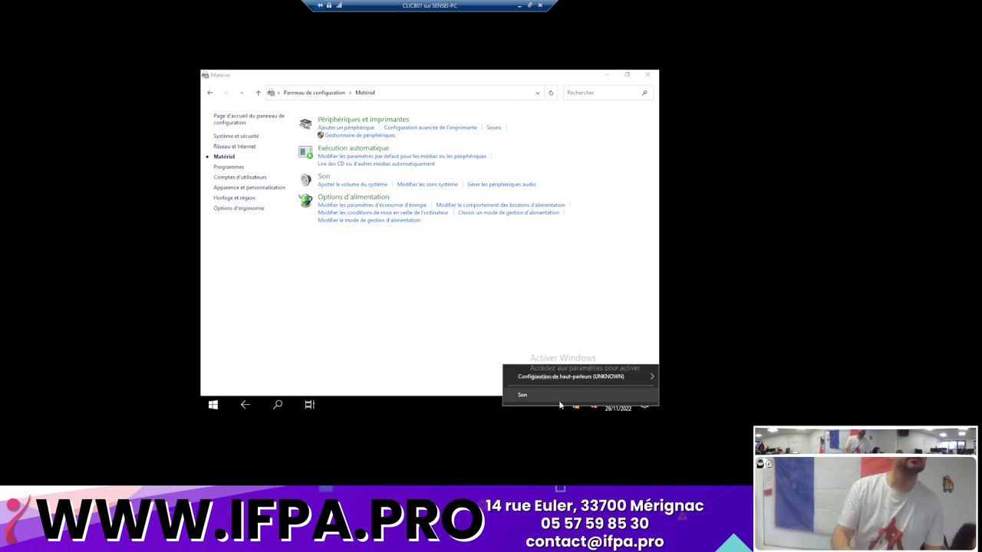
mouse_move(570, 386)
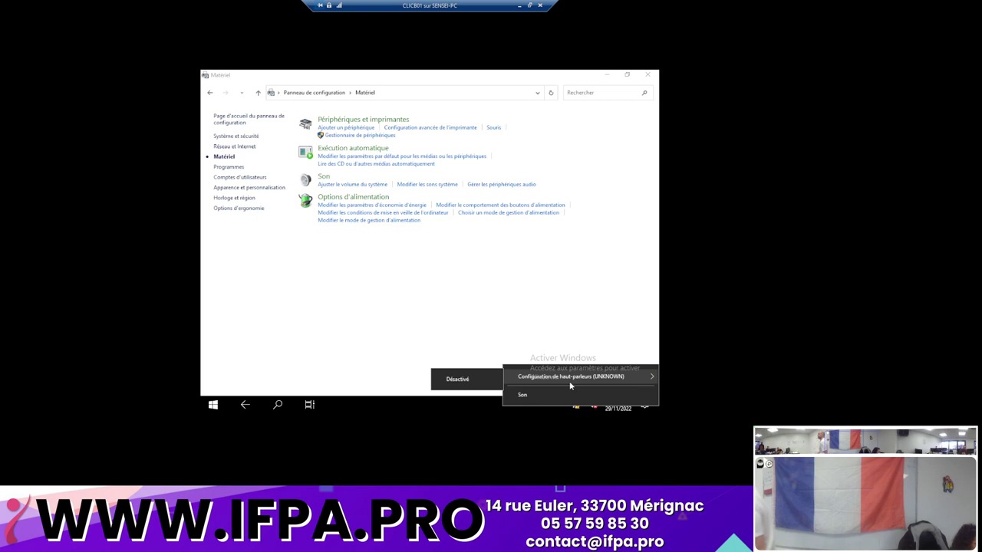
click(466, 380)
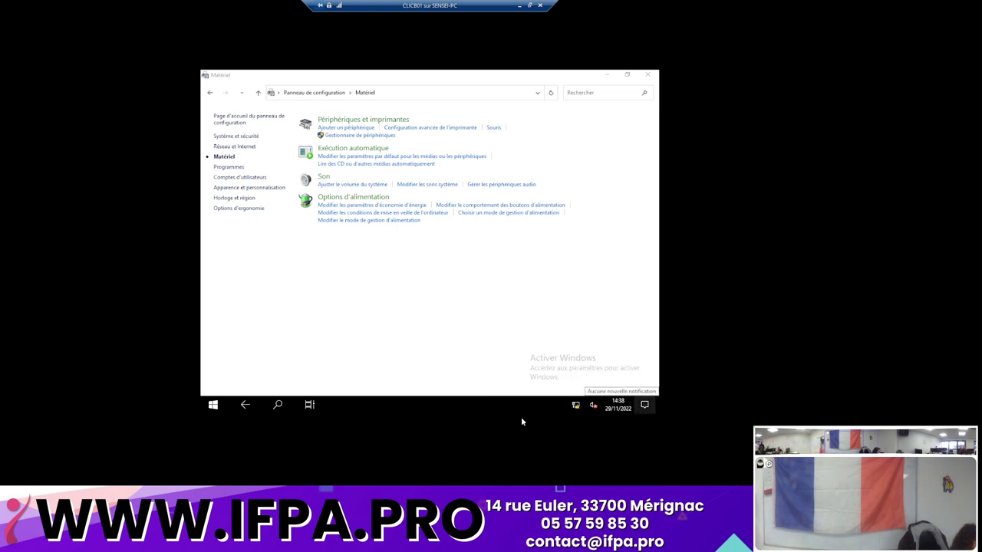
Open the Son dialog from the "Matériel" category, review its playback, recording and sound scheme settings, and cancel
click(411, 185)
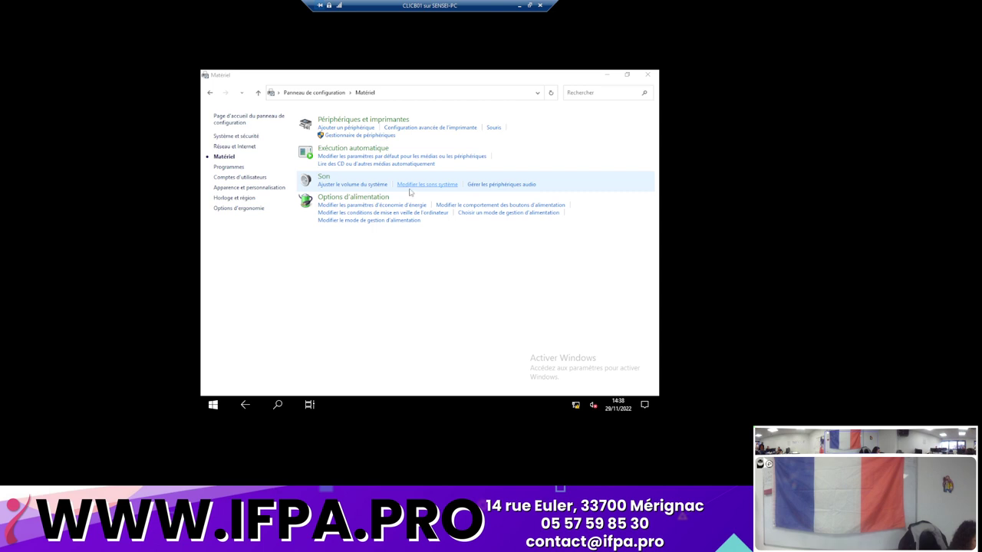
click(244, 117)
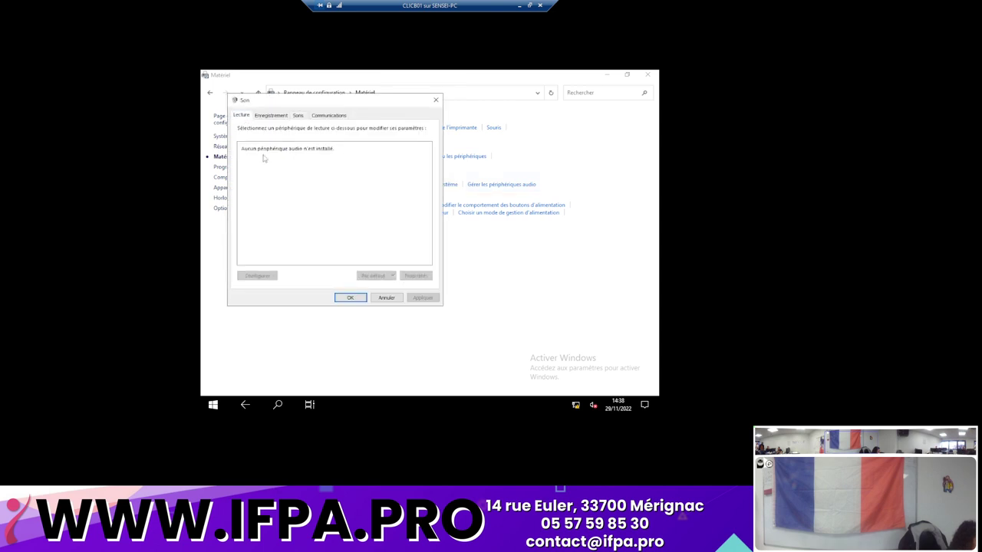
click(273, 121)
click(299, 117)
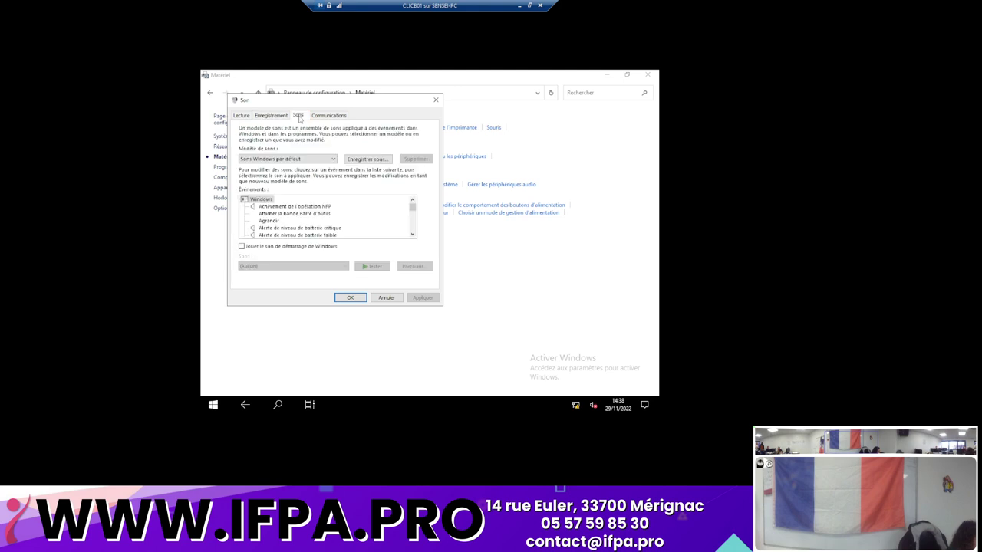
click(241, 115)
click(377, 299)
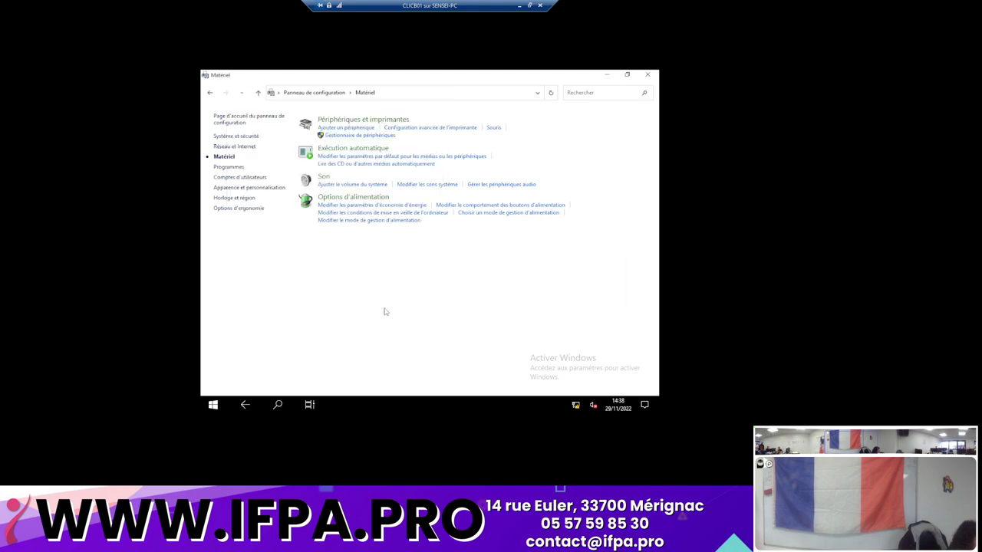
Reopen the Son dialog from the volume icon, check the playback devices and the available sound schemes, and cancel
right_click(592, 408)
click(591, 396)
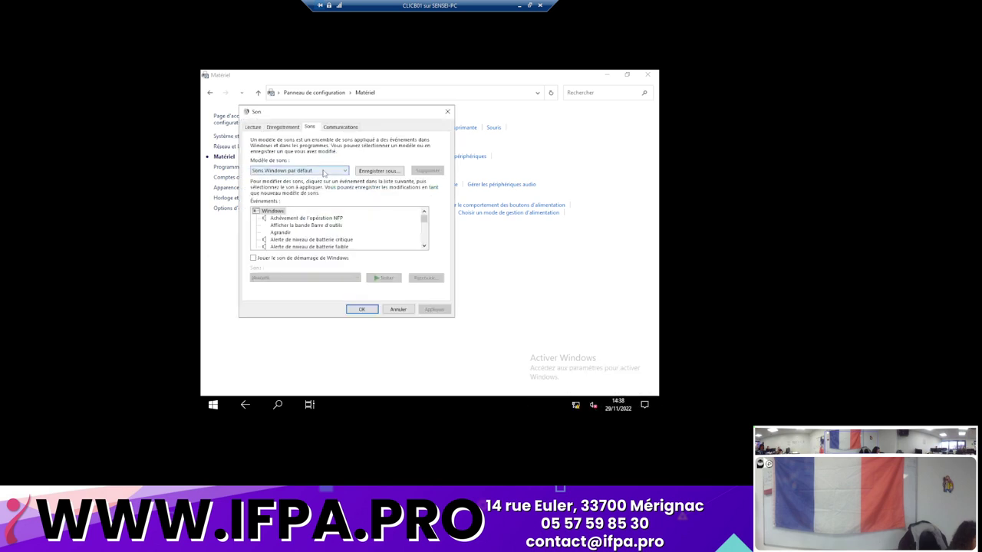
click(254, 127)
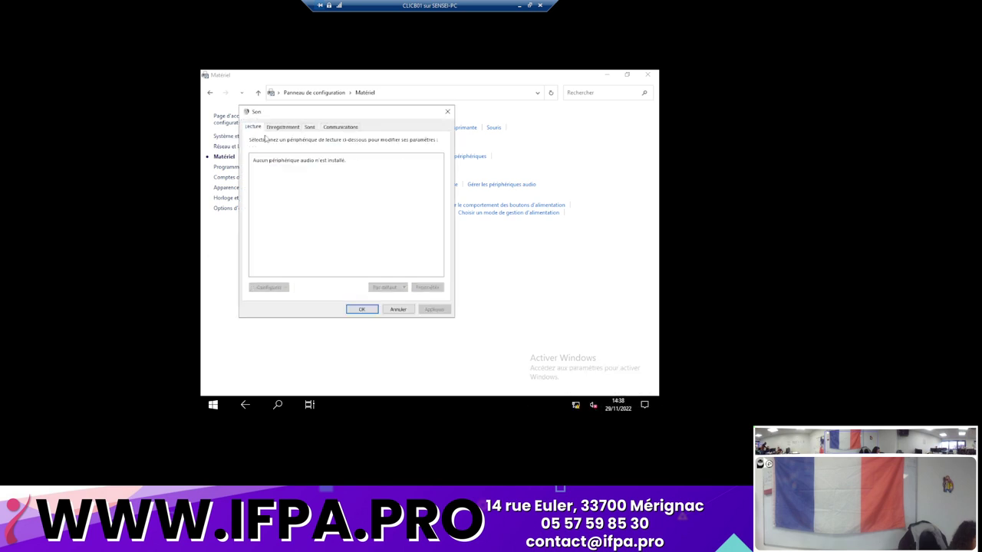
click(349, 128)
click(307, 127)
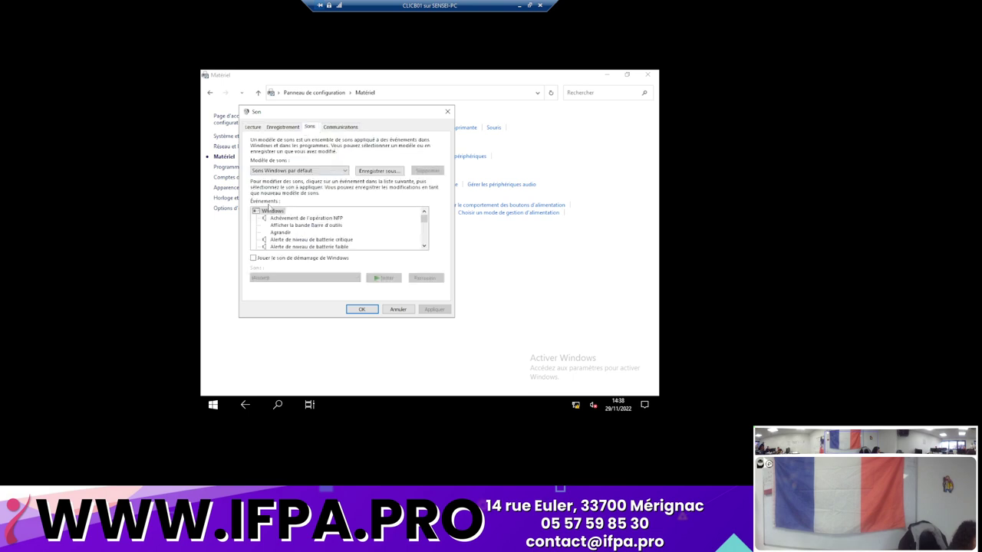
click(313, 170)
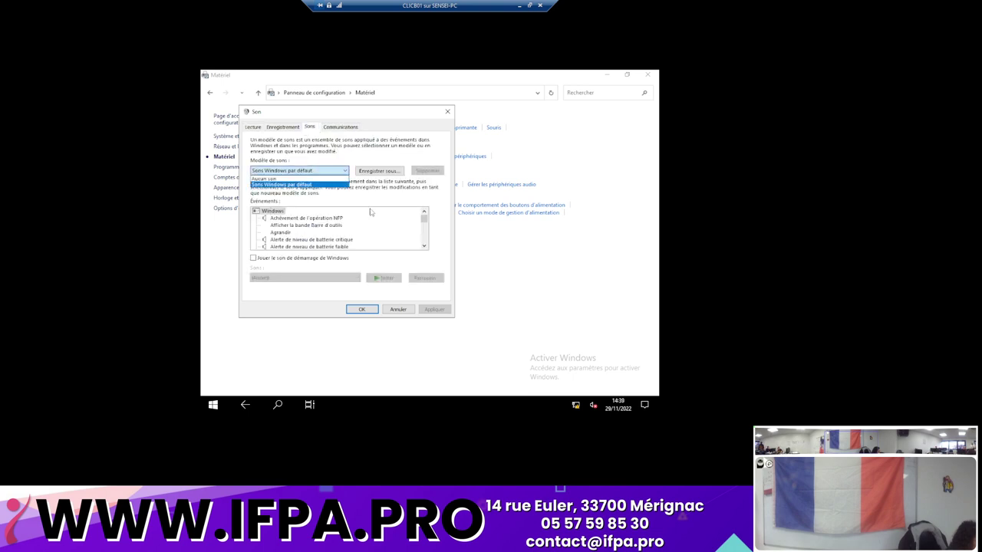
click(398, 310)
click(405, 307)
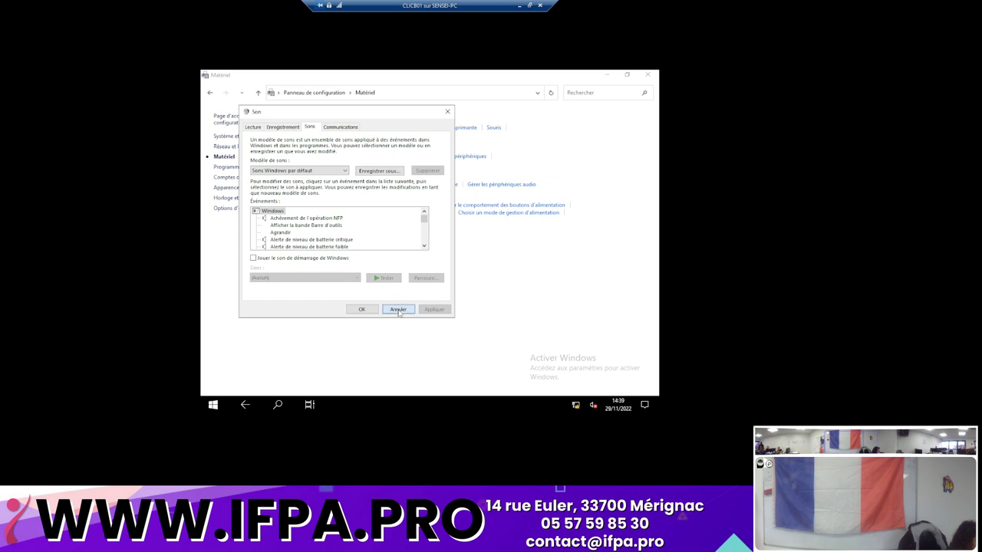
Check the speaker configuration options, view the recording and playback devices in the Son dialog, and close it
right_click(594, 409)
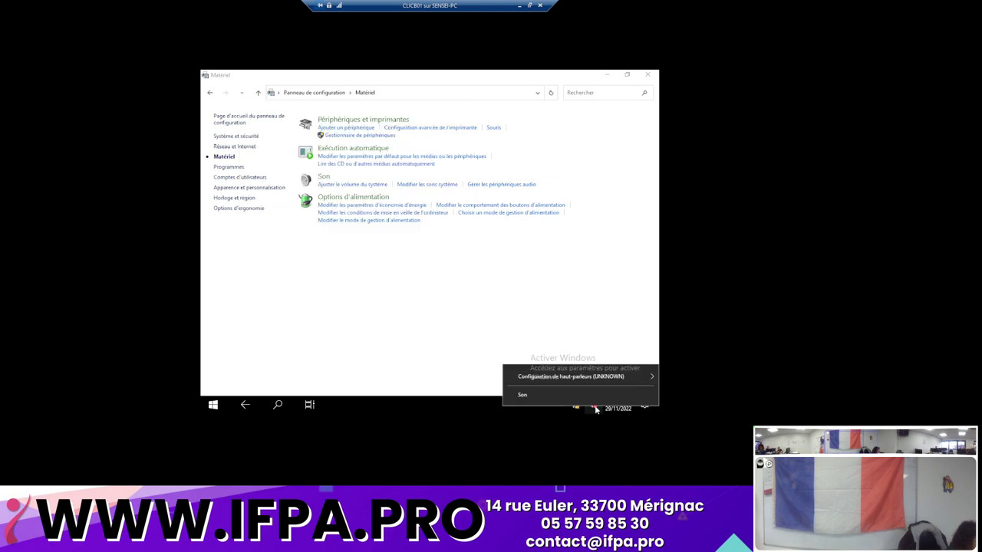
click(535, 398)
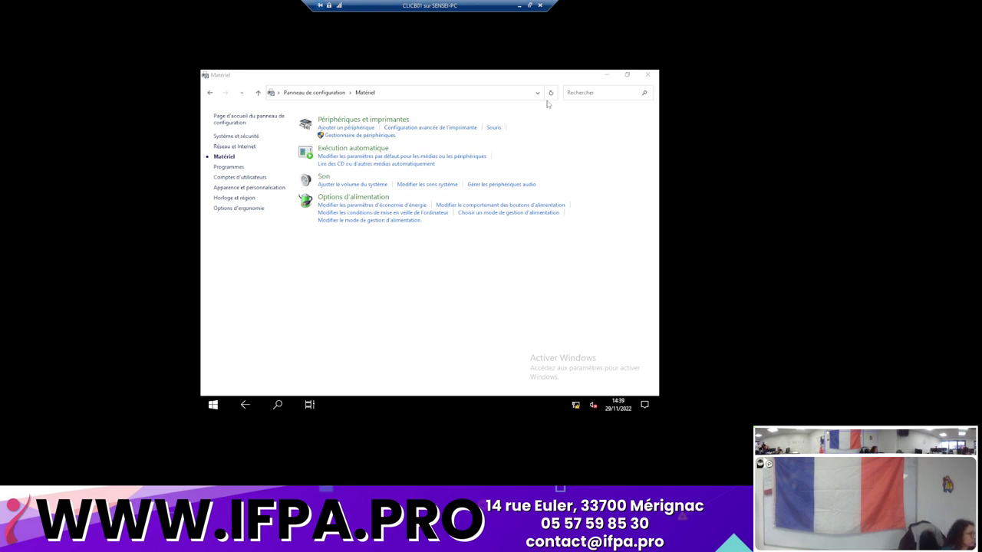
click(615, 74)
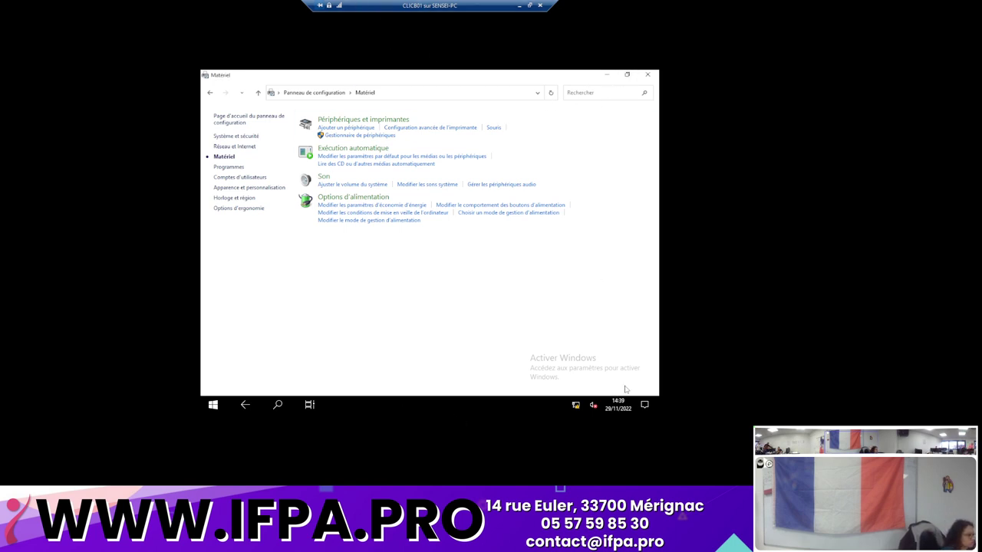
right_click(595, 409)
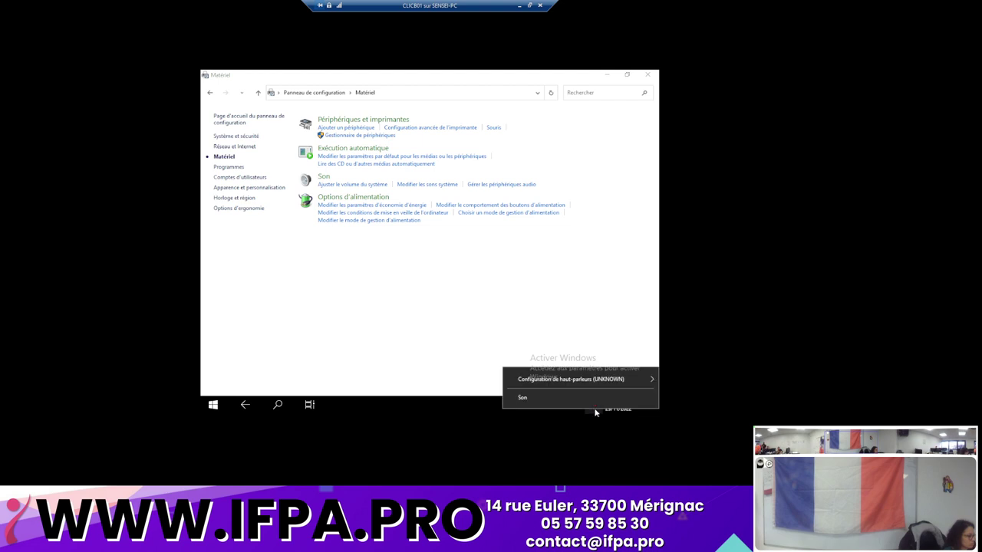
mouse_move(586, 383)
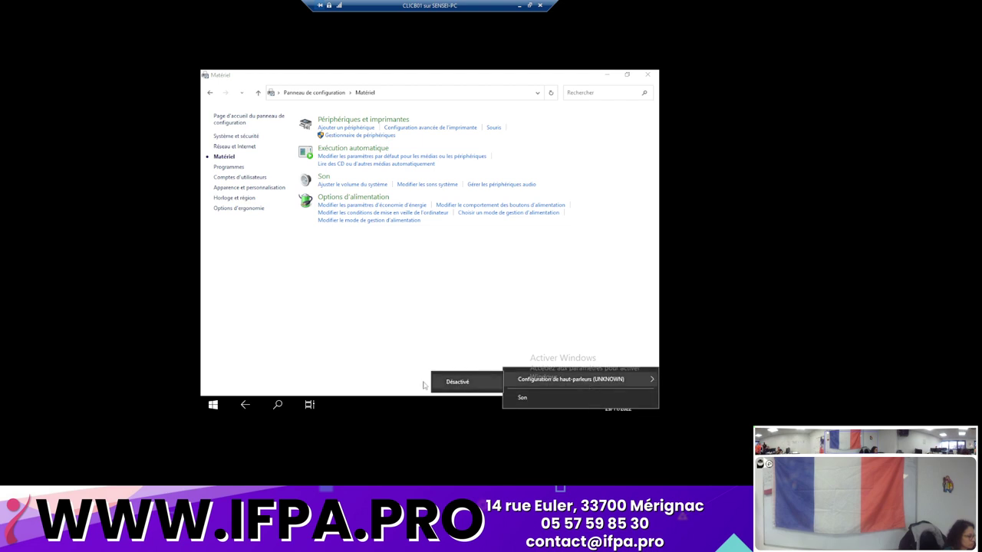
click(522, 398)
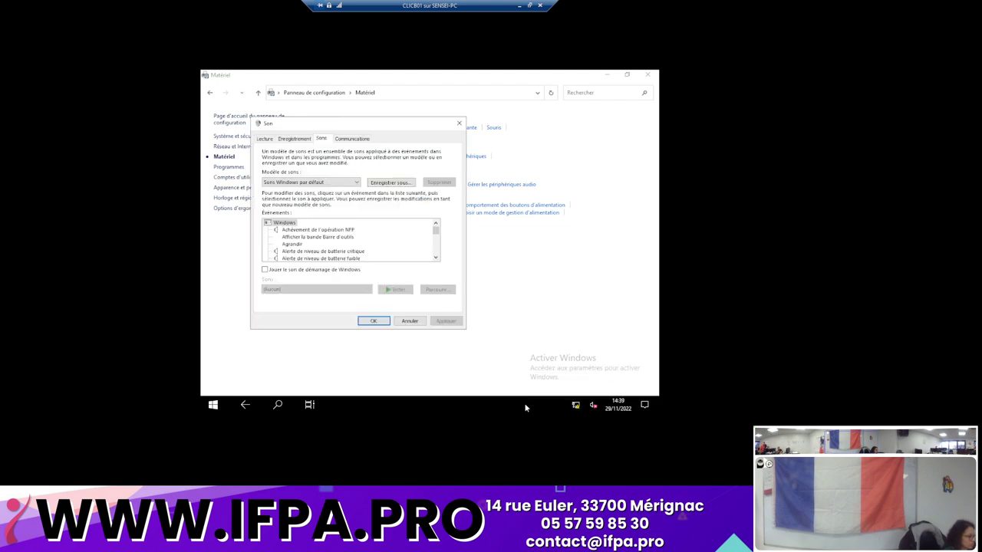
click(294, 139)
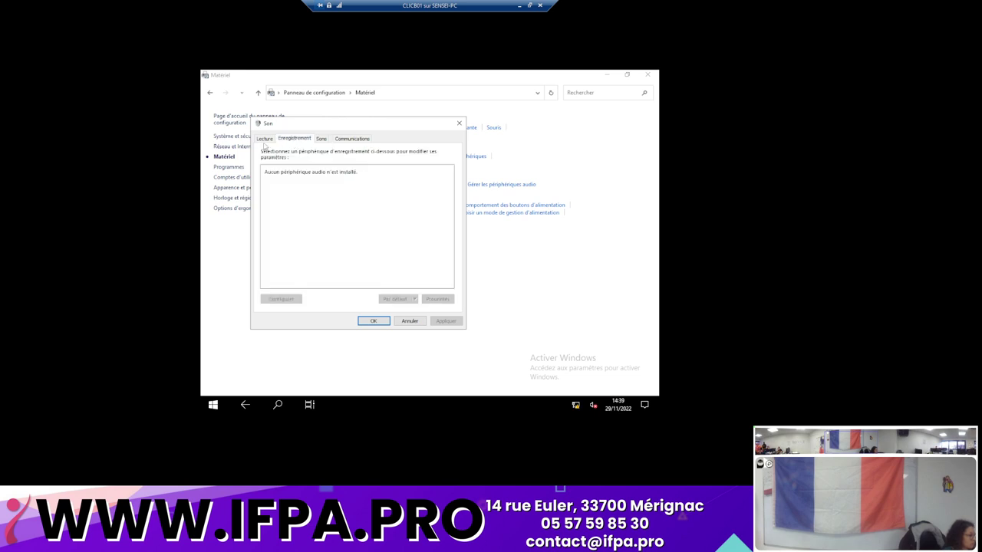
click(265, 140)
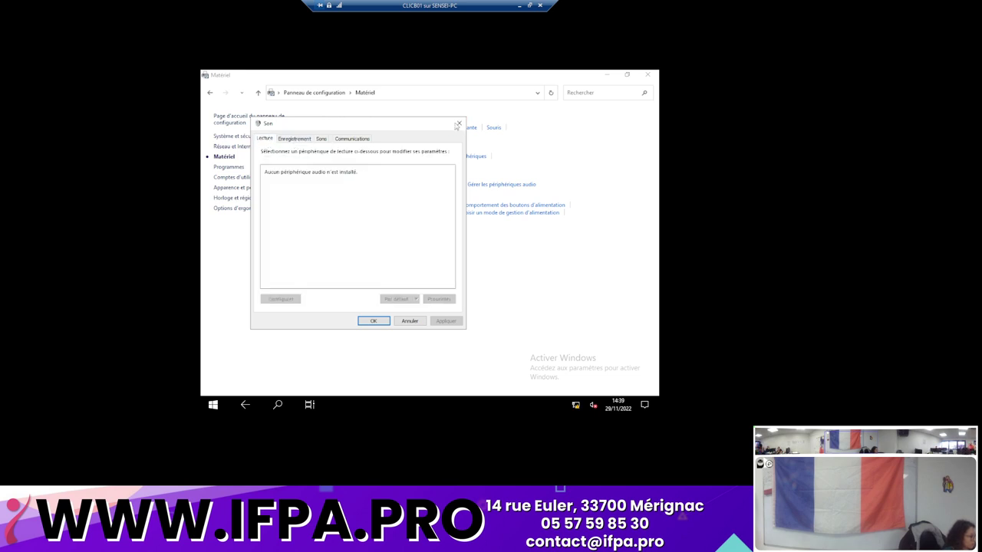
click(458, 124)
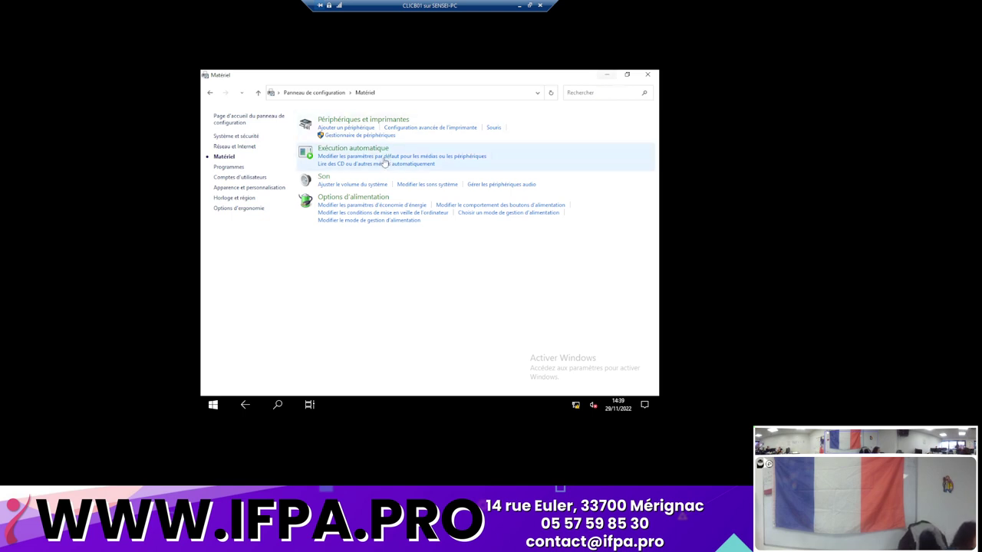
Open Son from the "Matériel" category, review the recording devices and system sounds, and cancel
click(323, 177)
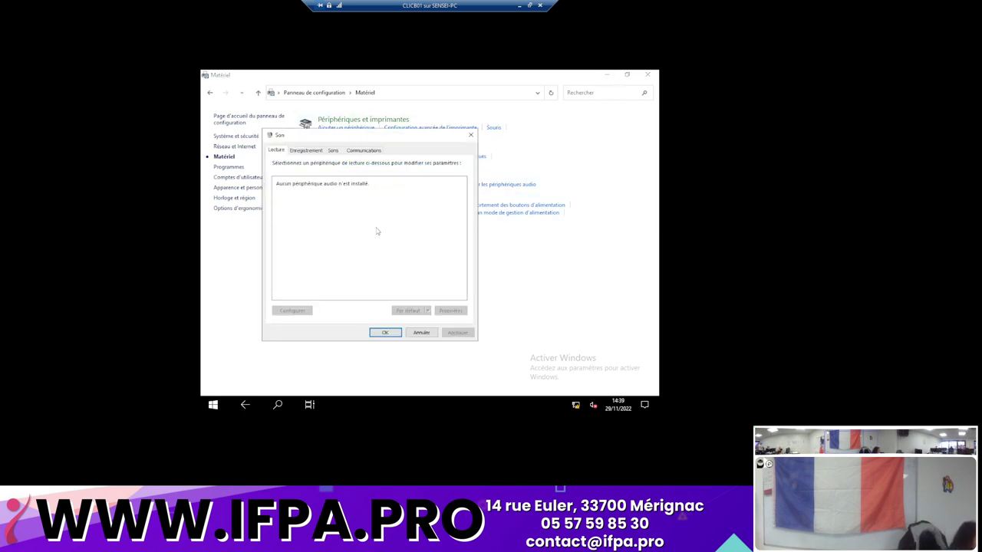
click(306, 151)
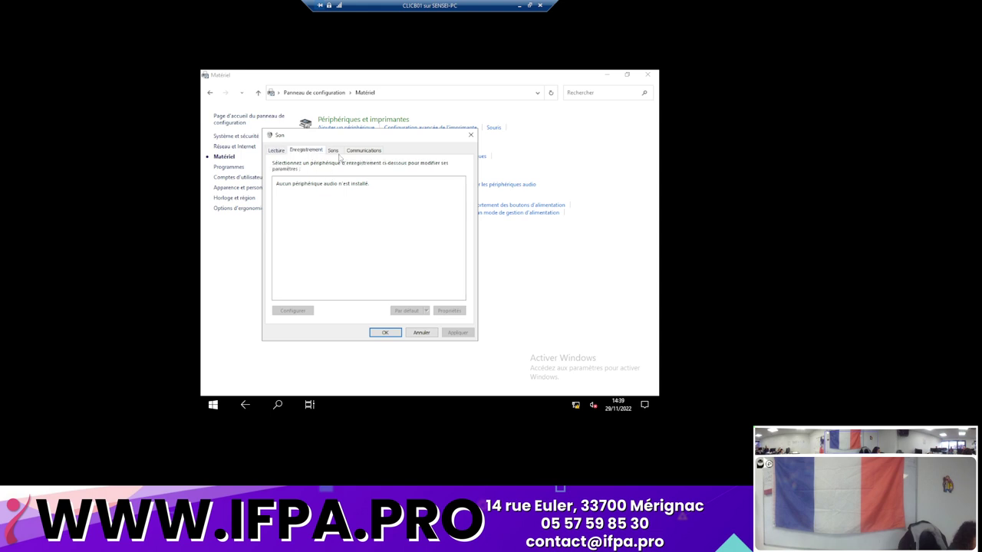
click(336, 152)
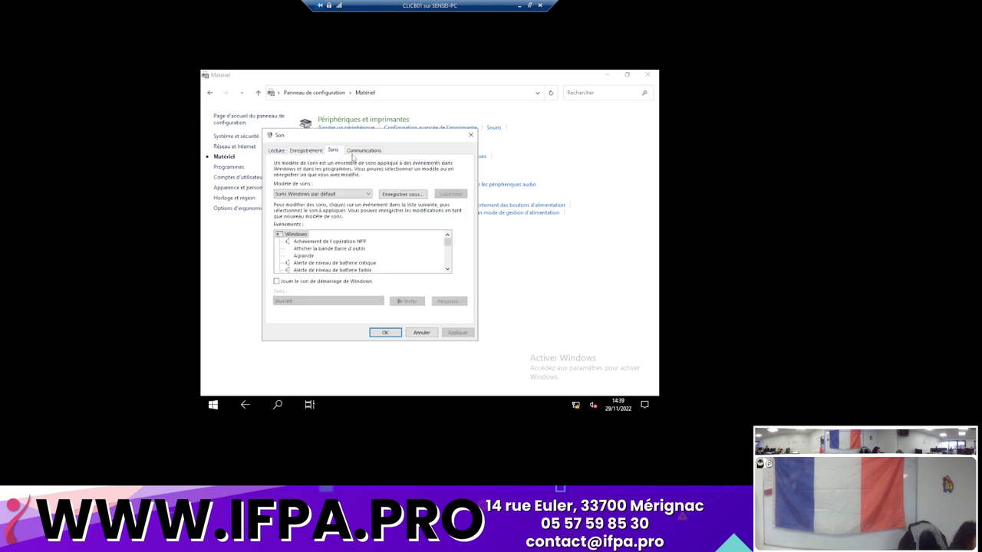
click(429, 333)
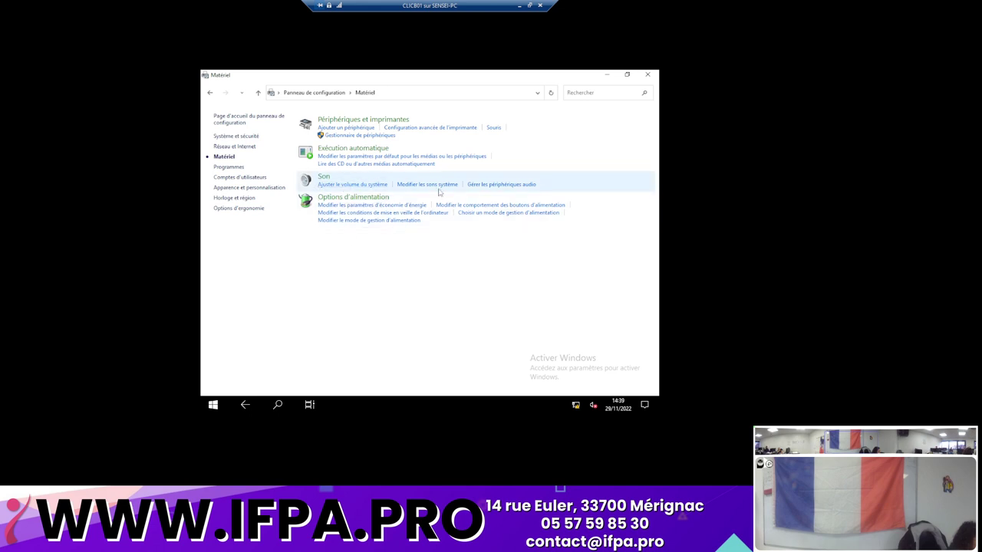
Reopen the Son dialog and view the virtual machine's recording devices again
click(322, 179)
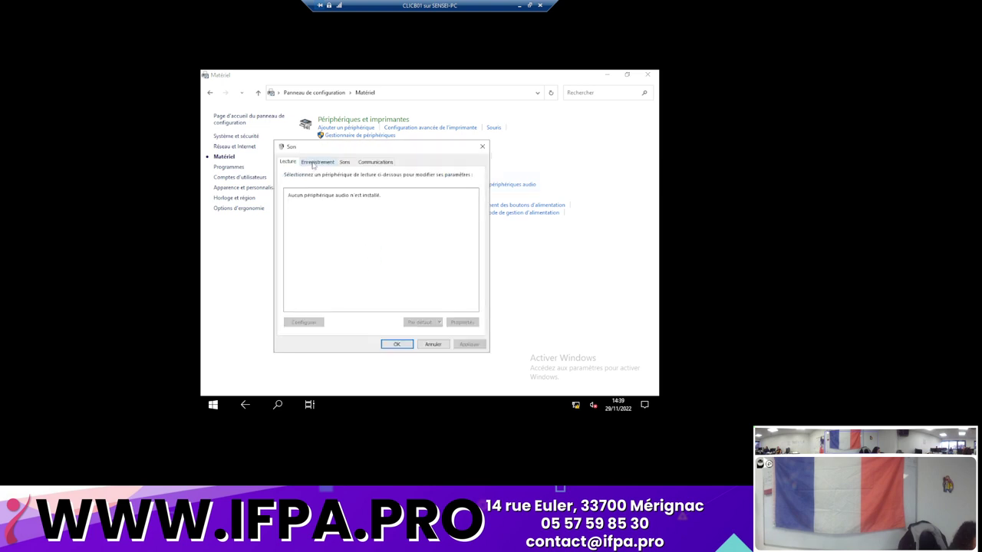
click(315, 163)
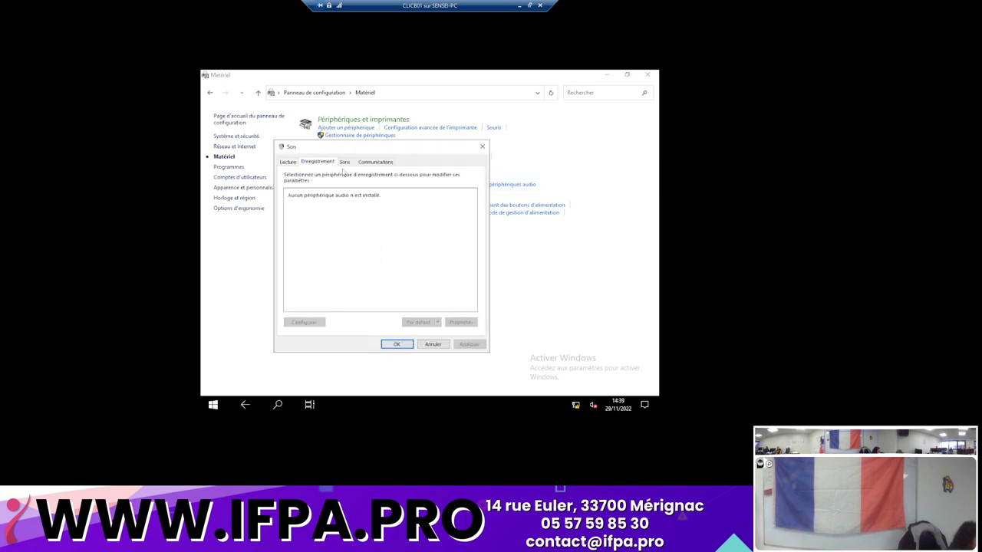
Review the playback devices and the sound scheme settings on the CLICB01 virtual machine, closing the Sound dialog without changes
click(294, 162)
click(344, 163)
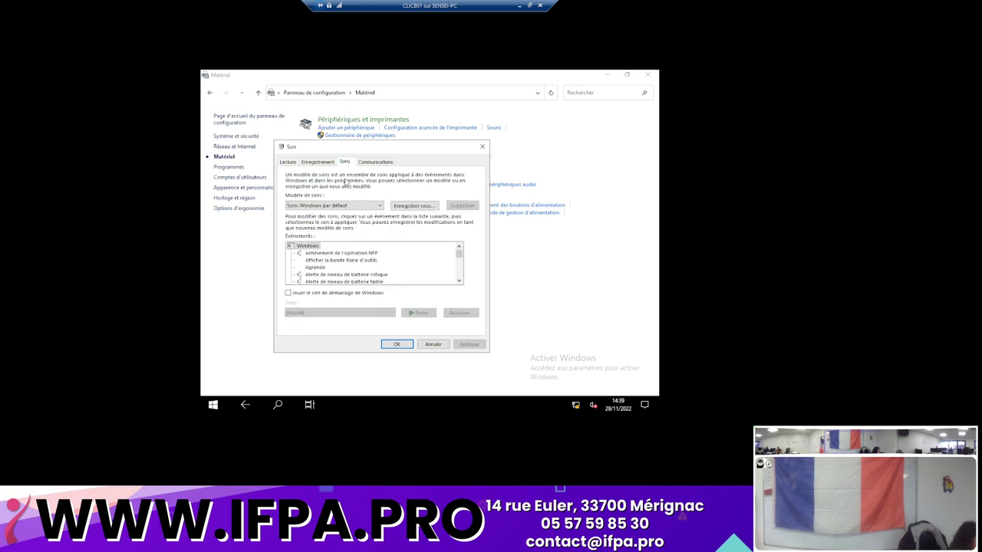
click(434, 343)
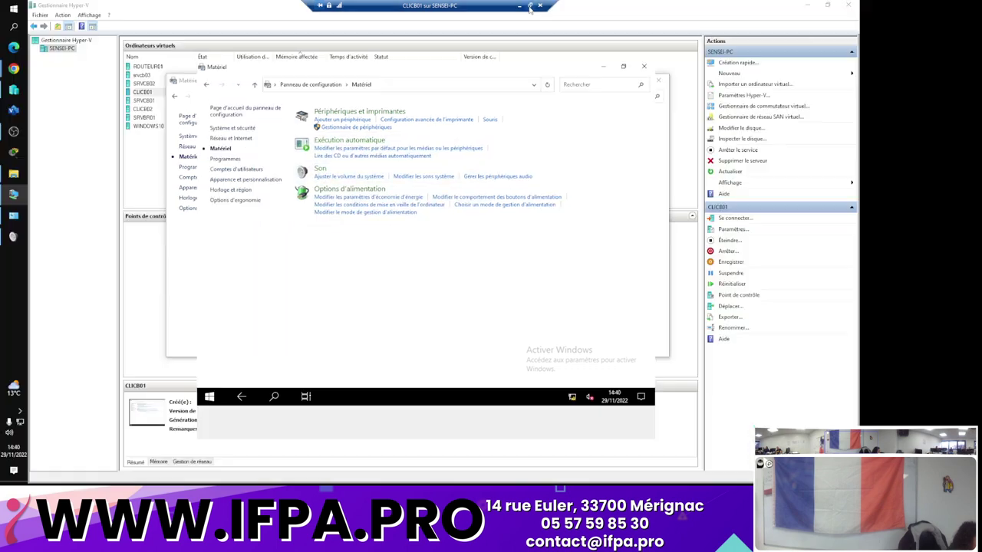
Take the CLICB01 session out of full screen and minimize it and Hyper-V Manager to return to the host's Control Panel
click(529, 5)
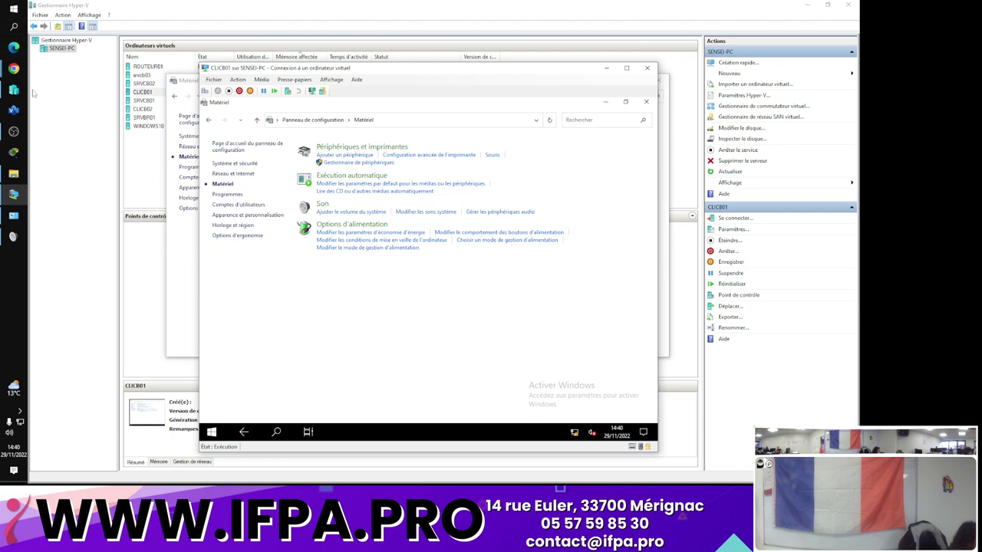
click(807, 5)
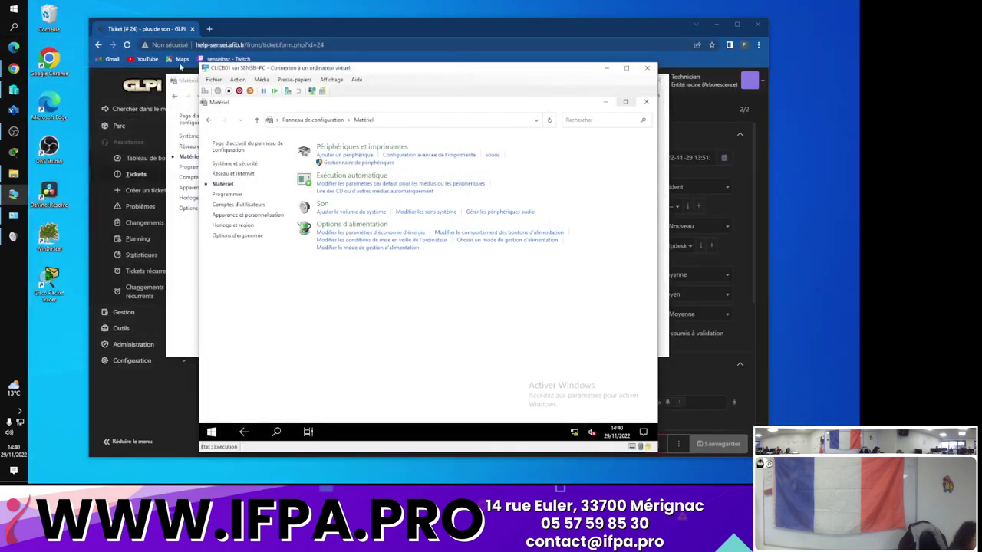
click(606, 68)
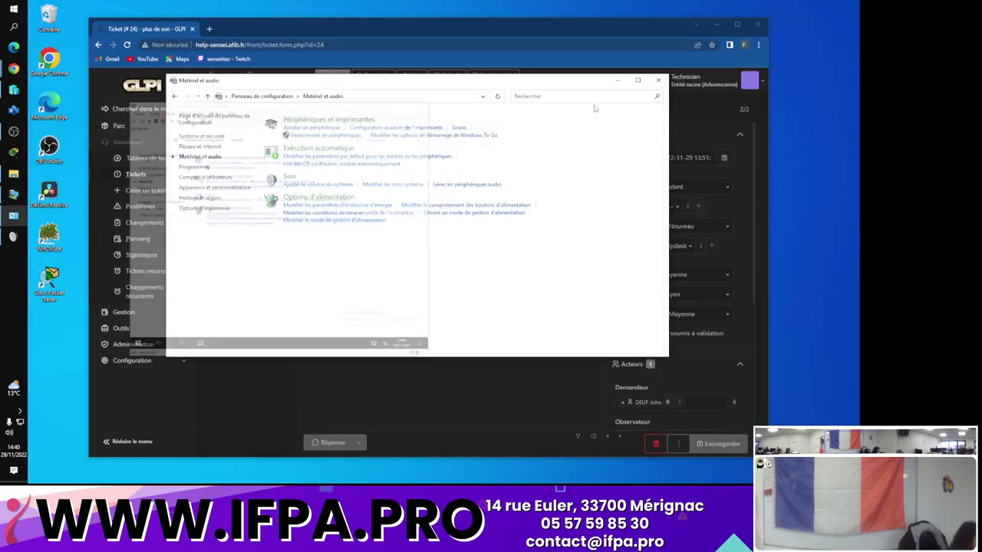
Open the host's Sound settings and play a test sound on the default "Interphone avec annulation d'écho" playback device
click(298, 179)
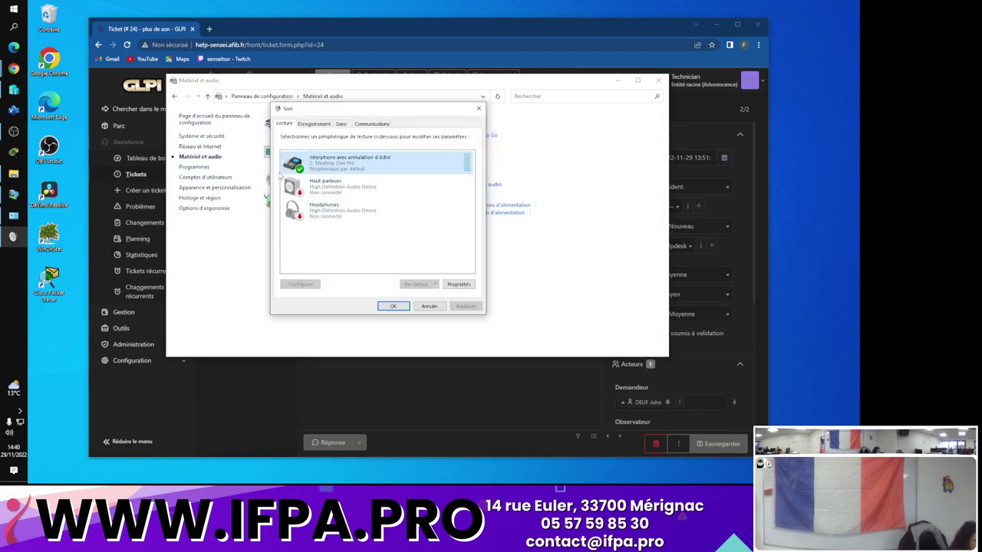
right_click(322, 164)
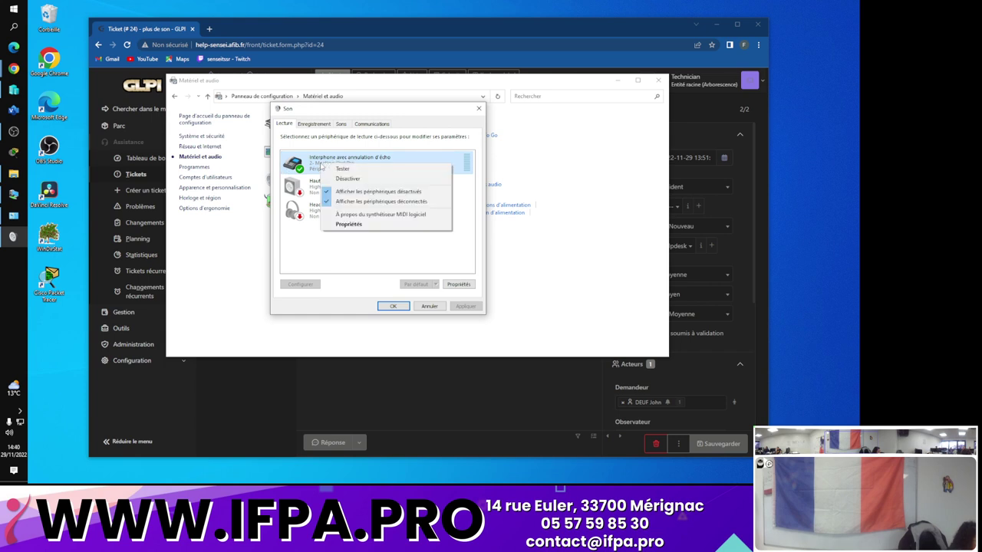
click(342, 168)
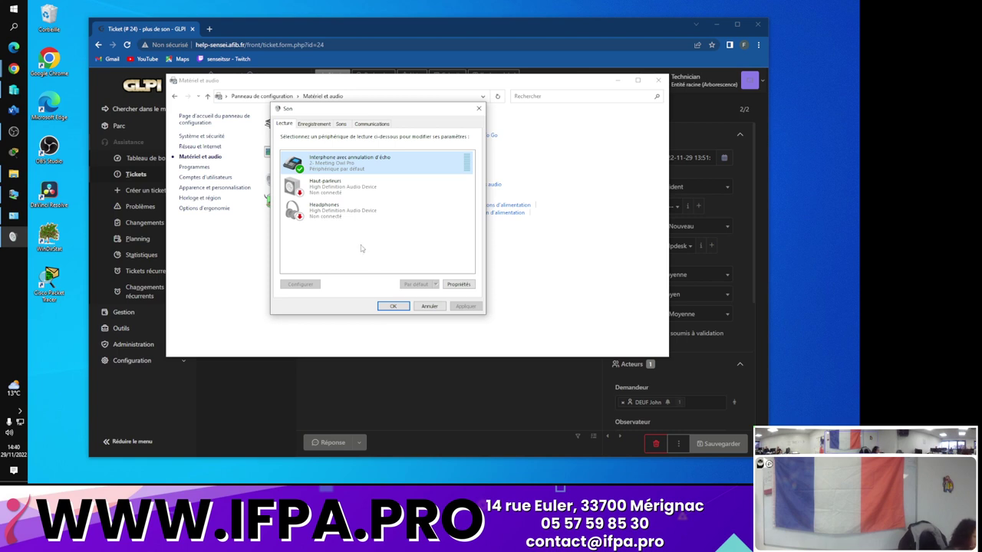
click(341, 192)
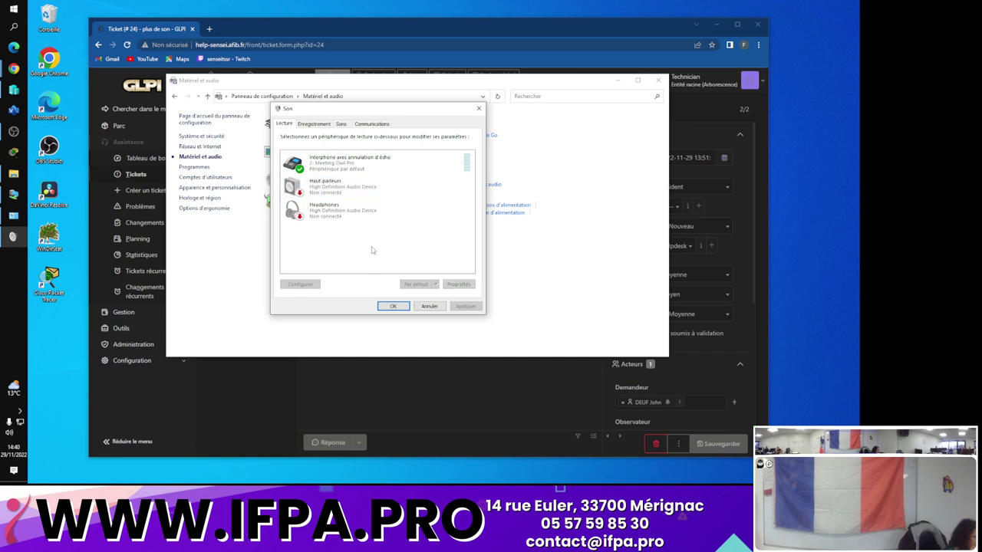
click(331, 174)
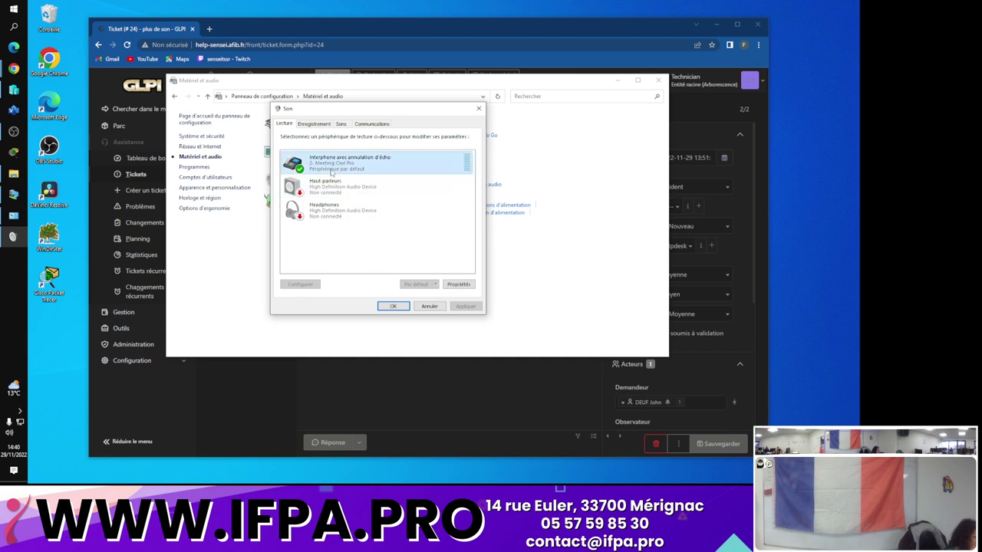
click(322, 252)
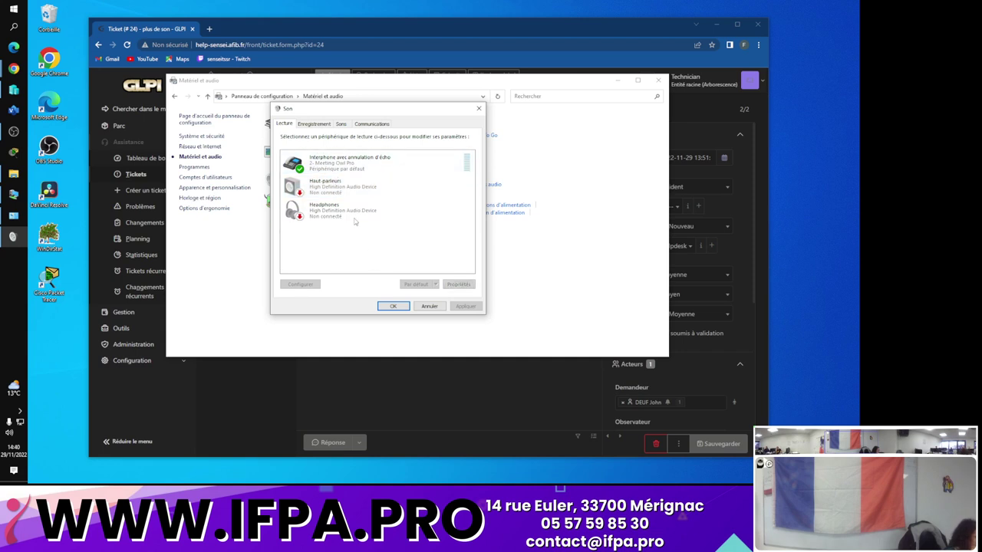
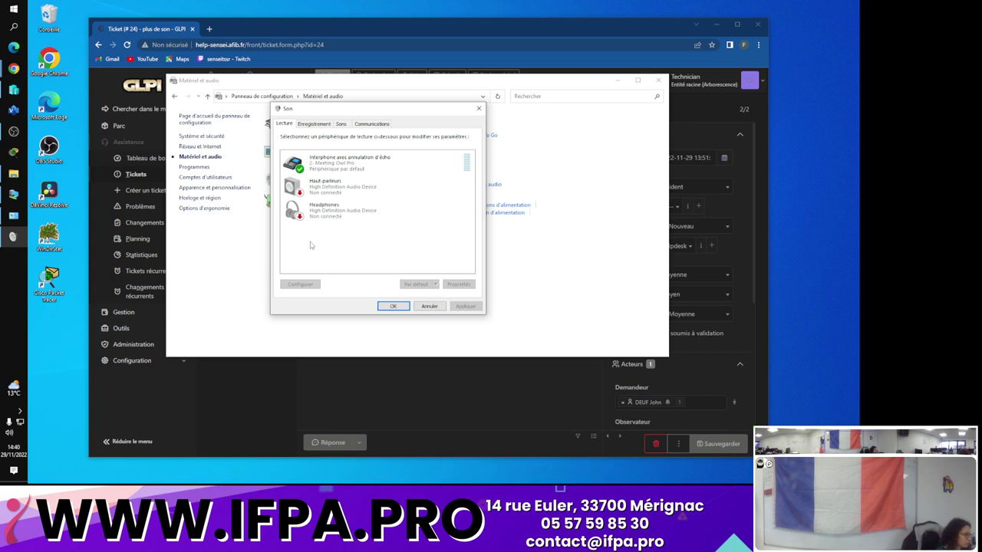
Examine which options are available for the disconnected "Haut-parleurs" playback device
click(186, 249)
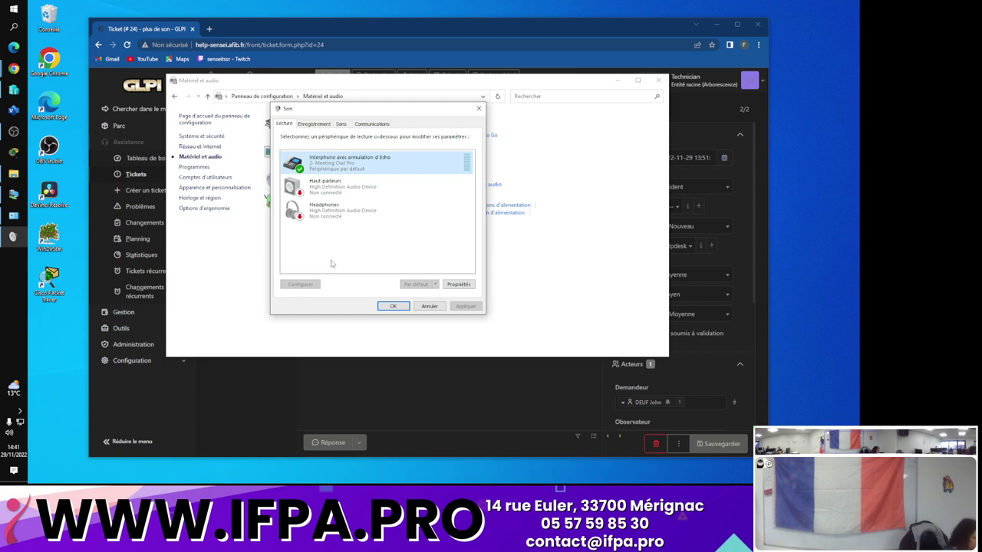
click(329, 189)
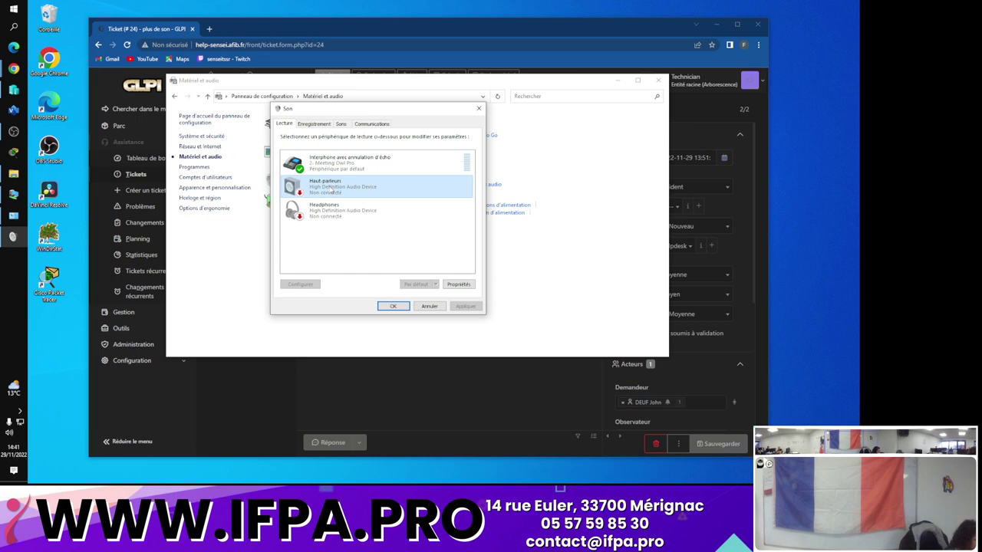
right_click(330, 189)
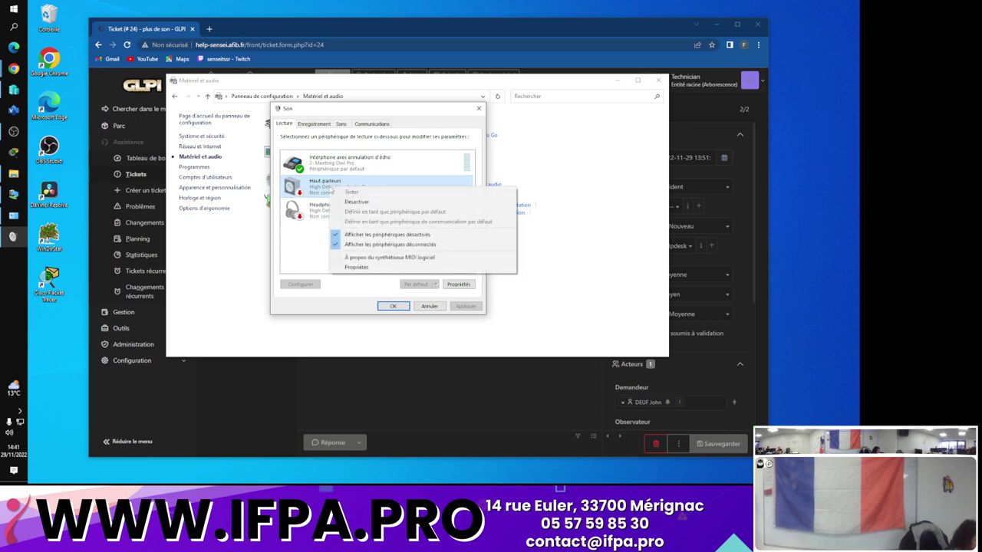
click(298, 242)
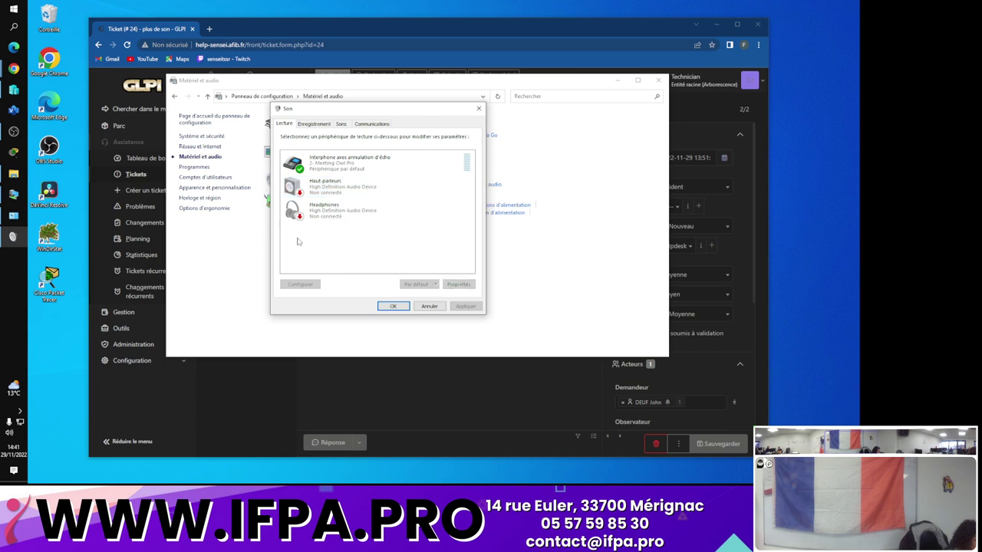
click(345, 173)
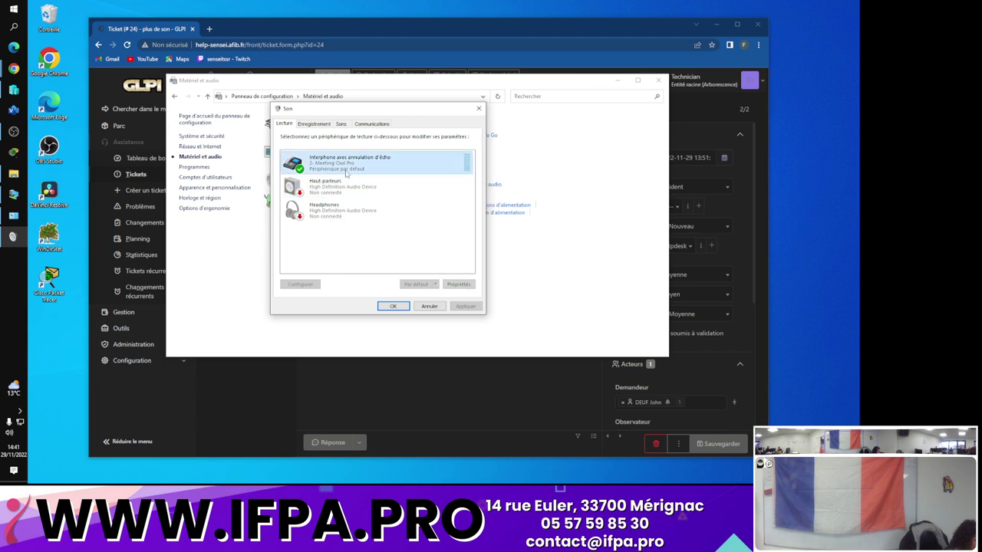
click(322, 238)
right_click(320, 191)
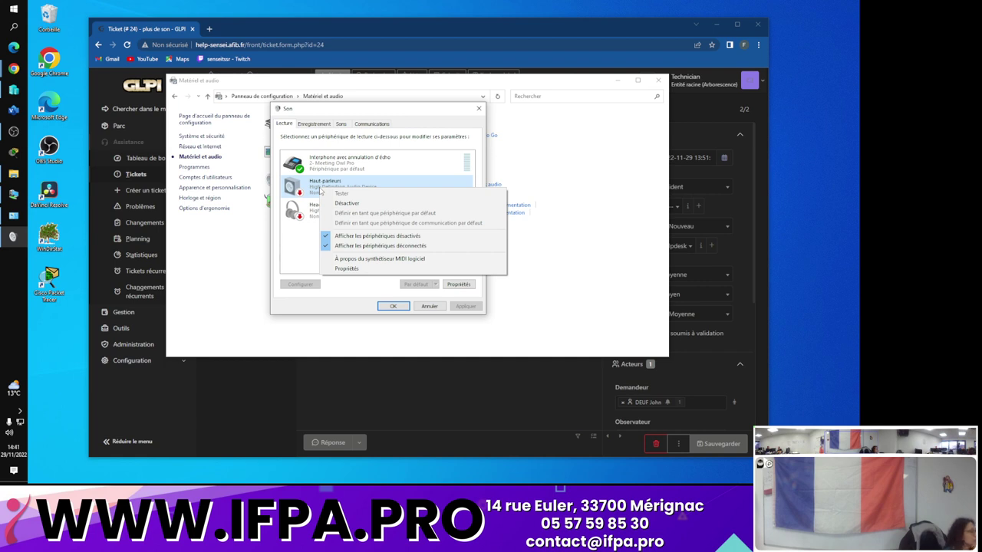
click(294, 243)
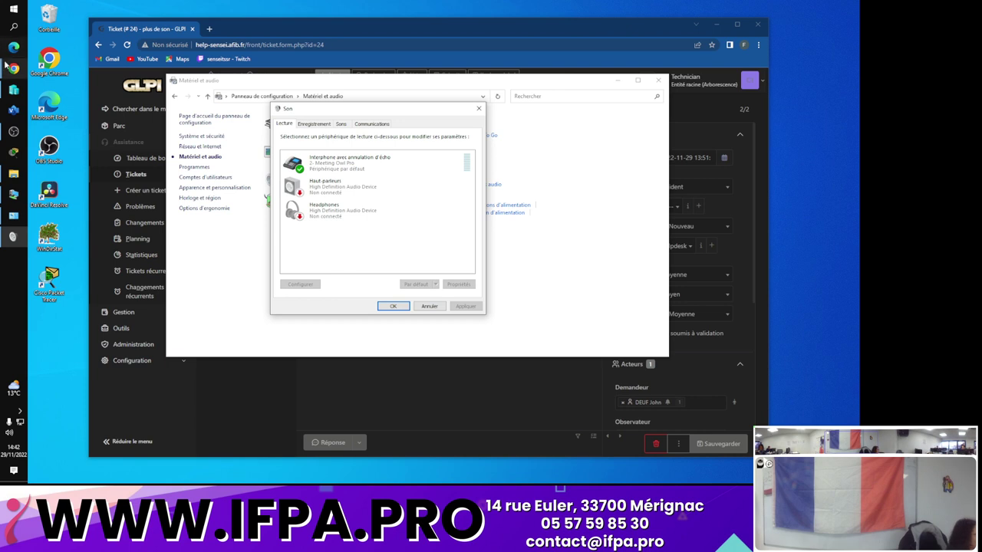
mouse_move(10, 71)
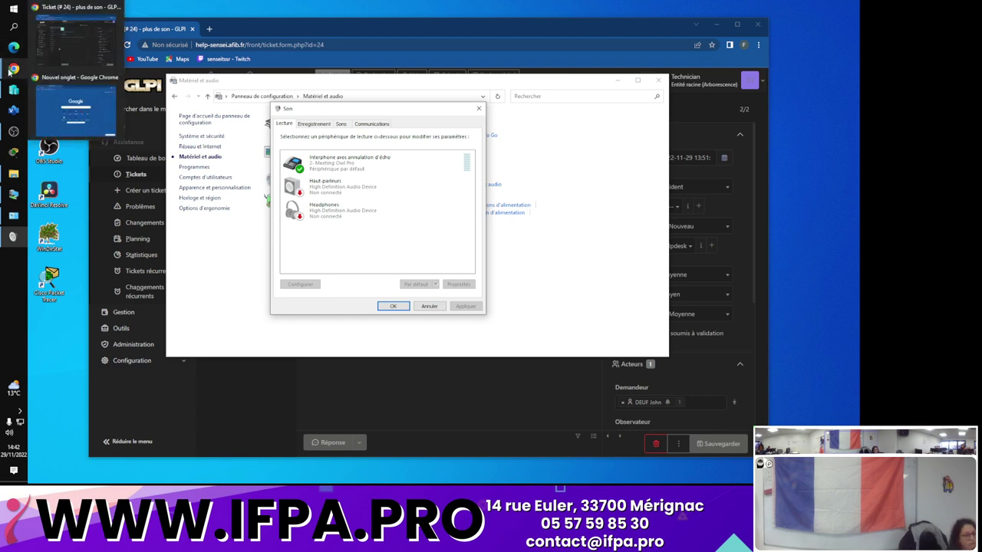
click(366, 170)
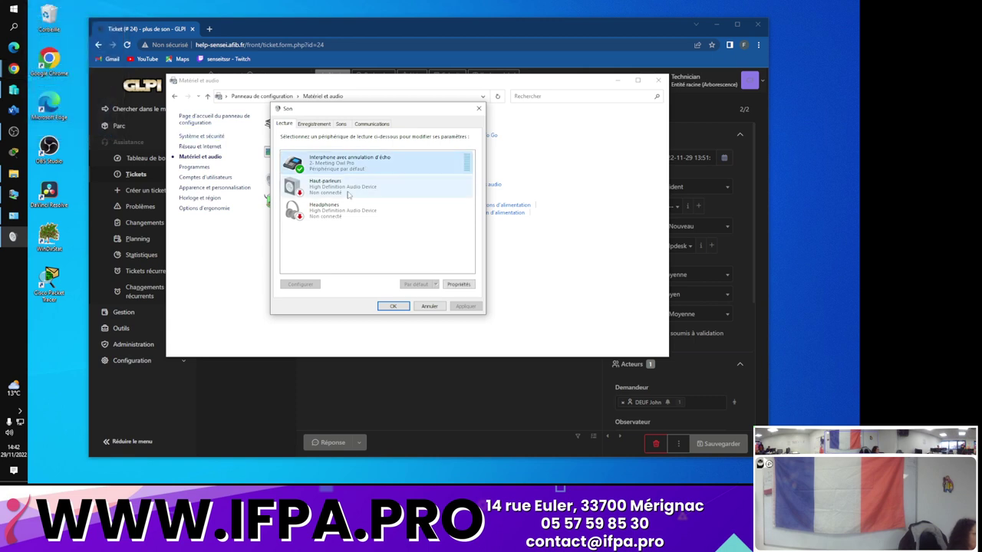
click(328, 249)
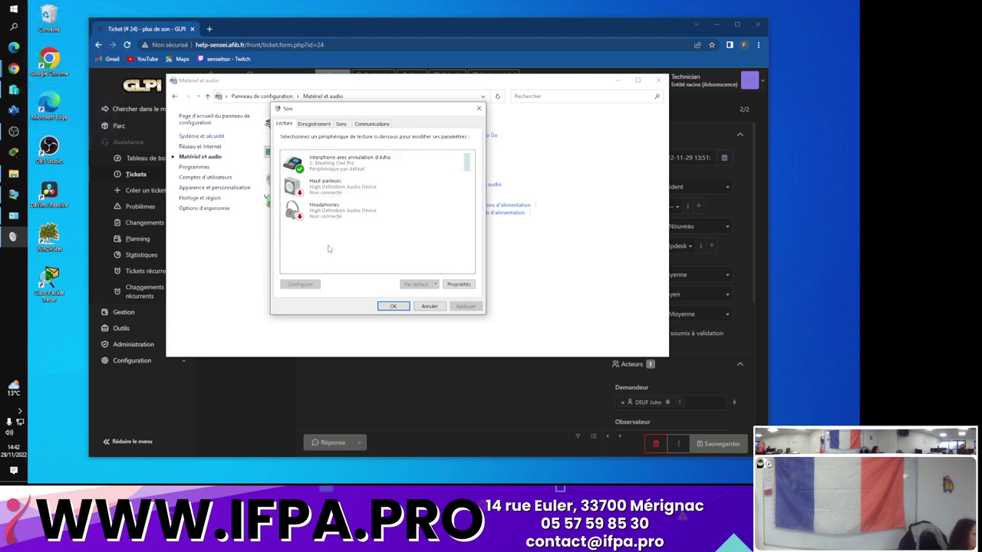
Review the host's recording devices, sound scheme list and communications volume options, returning to the playback devices
click(314, 124)
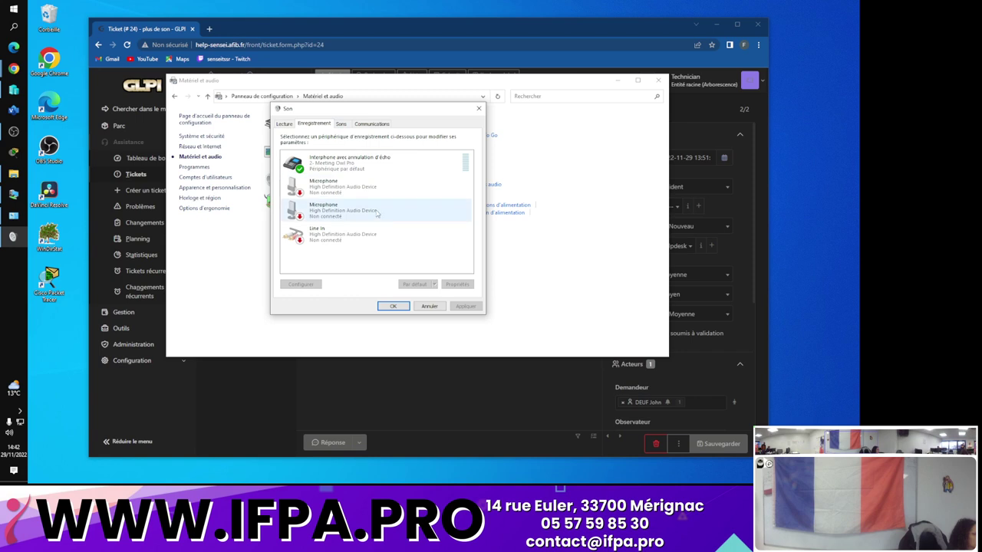
click(343, 125)
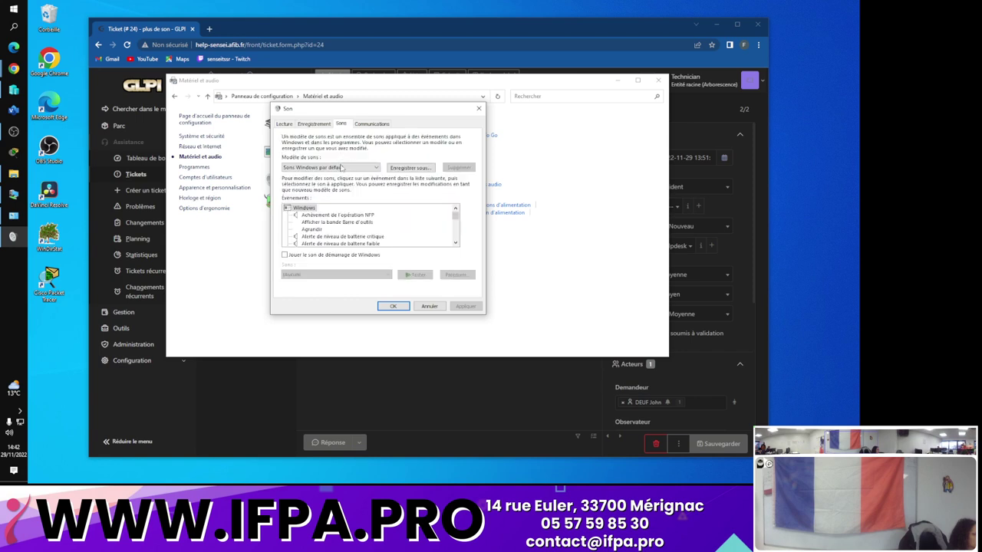
click(343, 167)
click(343, 170)
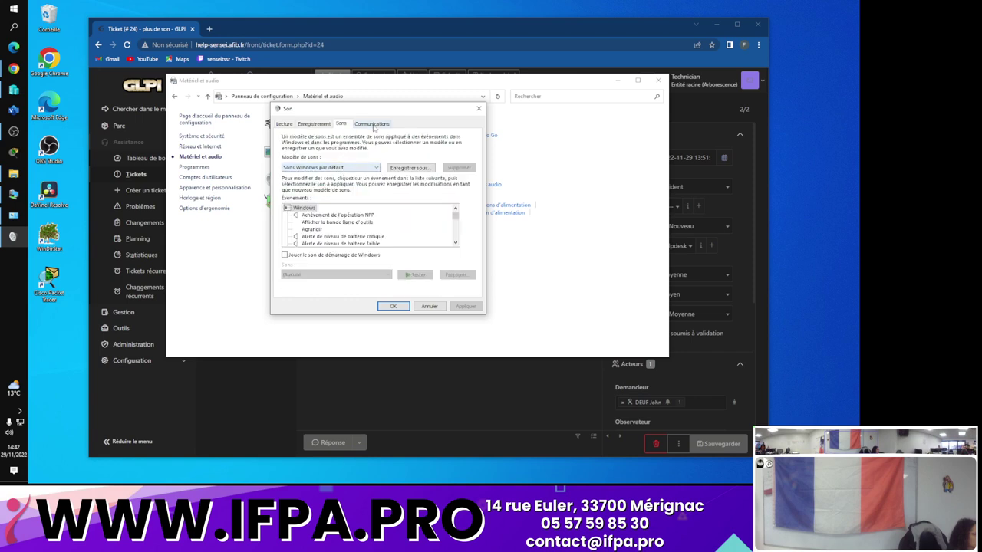
click(374, 126)
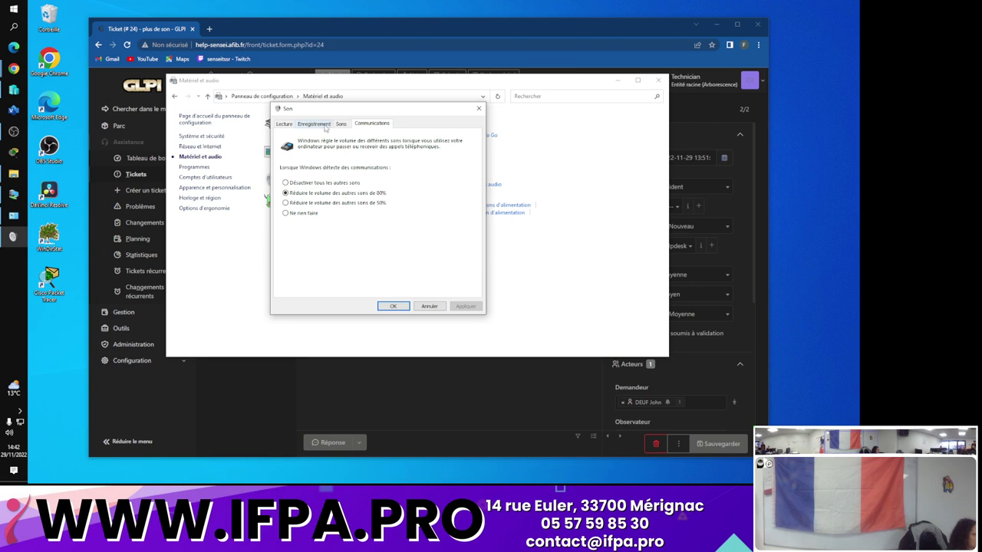
click(284, 123)
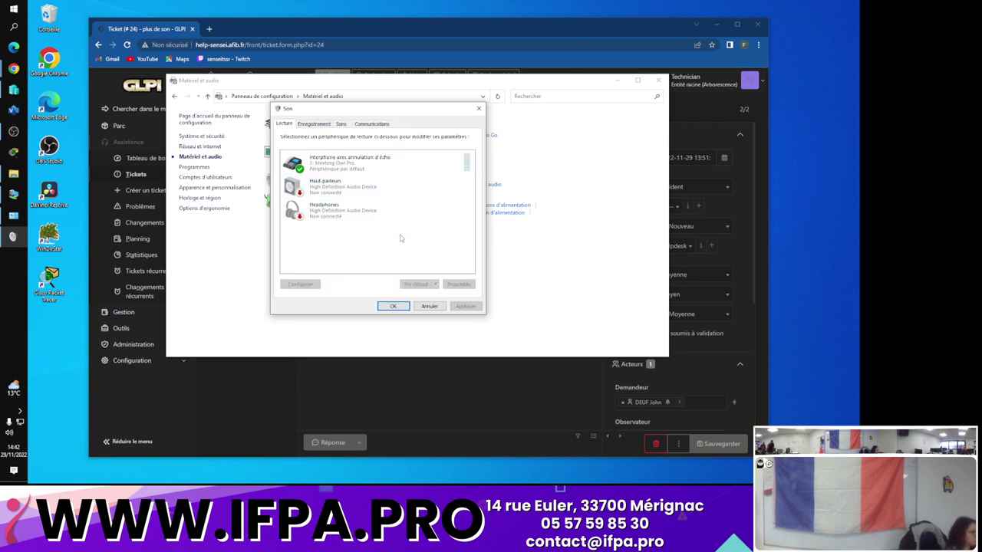
Check the available options for the "Haut-parleurs" and "Headphones" playback devices, closing the Sound dialog without changes
click(352, 191)
right_click(353, 192)
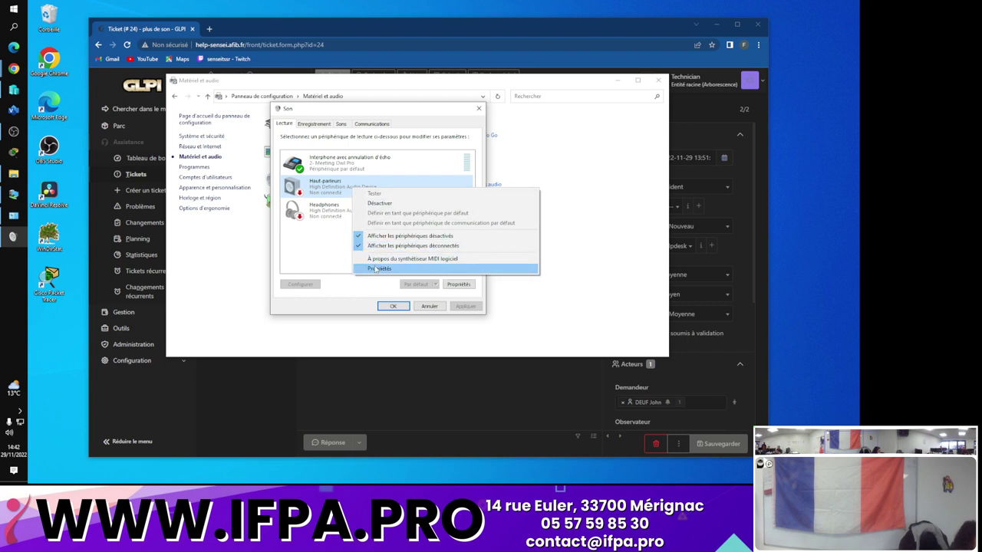
click(327, 188)
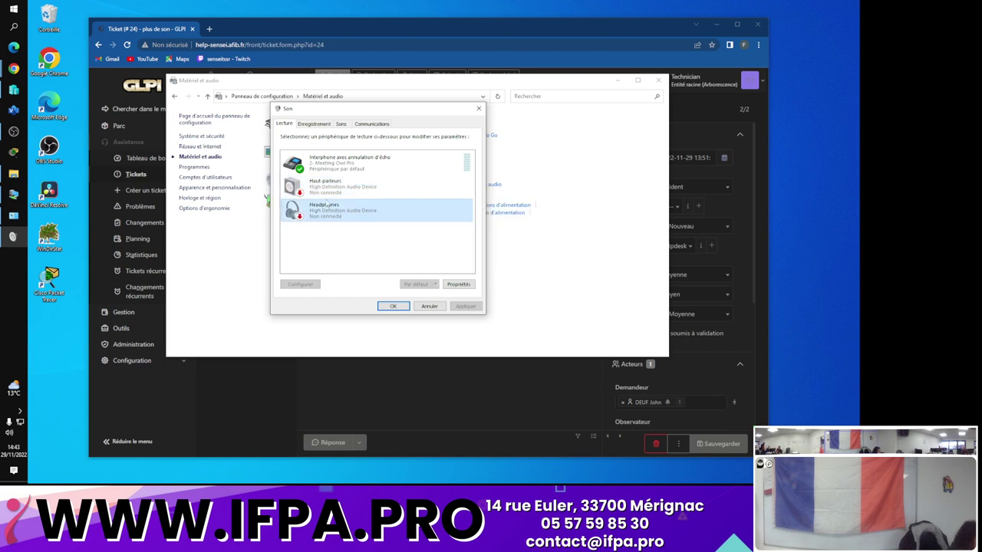
right_click(328, 188)
click(306, 213)
right_click(307, 212)
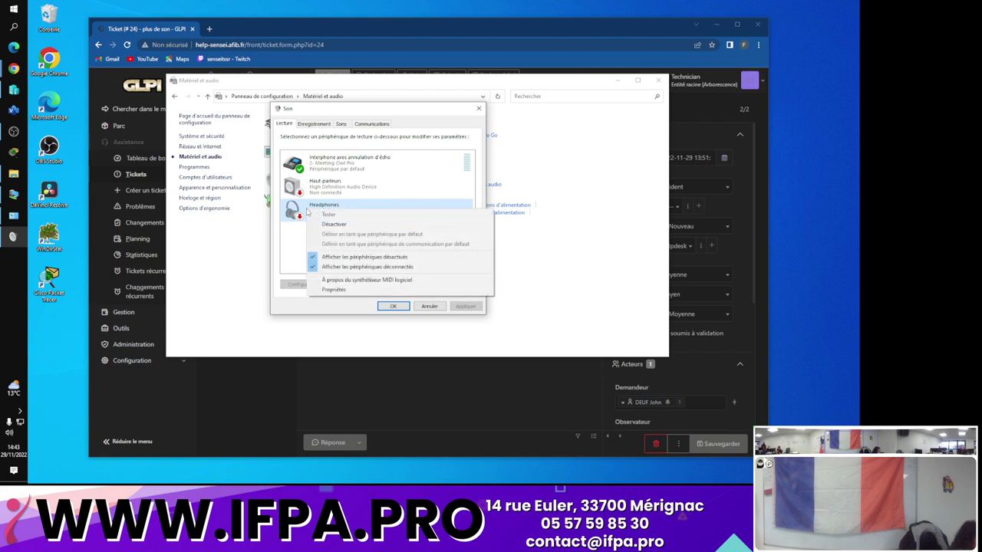
click(285, 242)
click(434, 306)
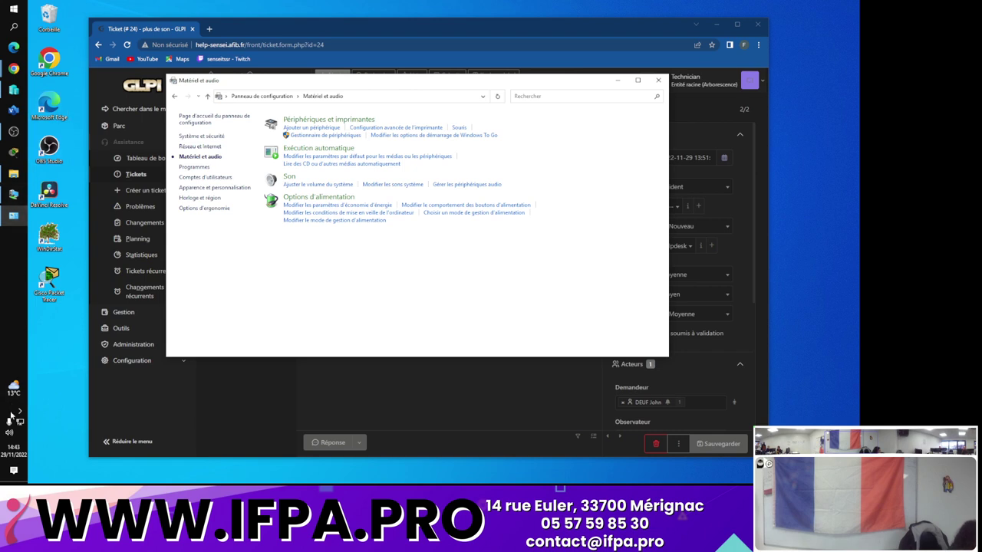
Check the host's volume level and look through the sound shortcuts, including the spatial sound choices
click(10, 434)
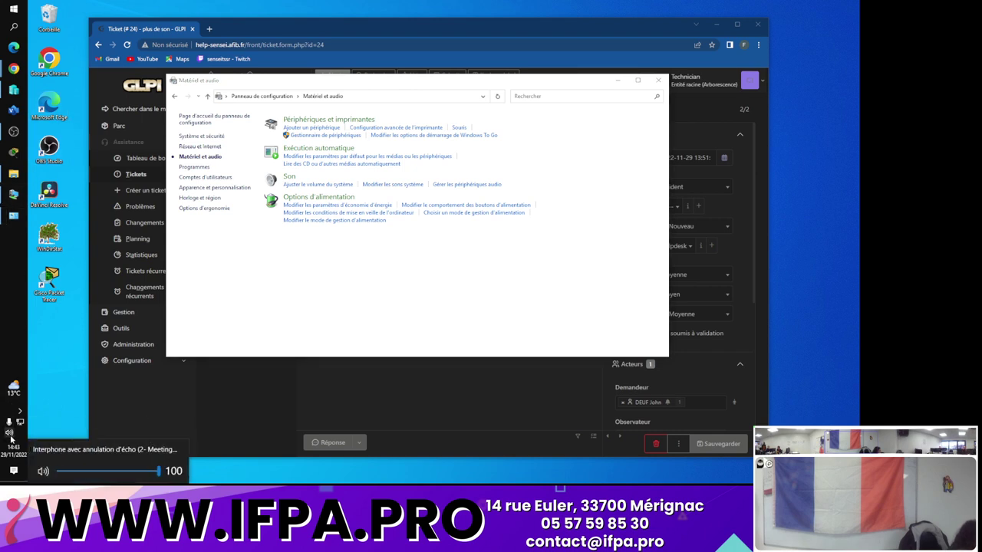
click(10, 434)
right_click(10, 434)
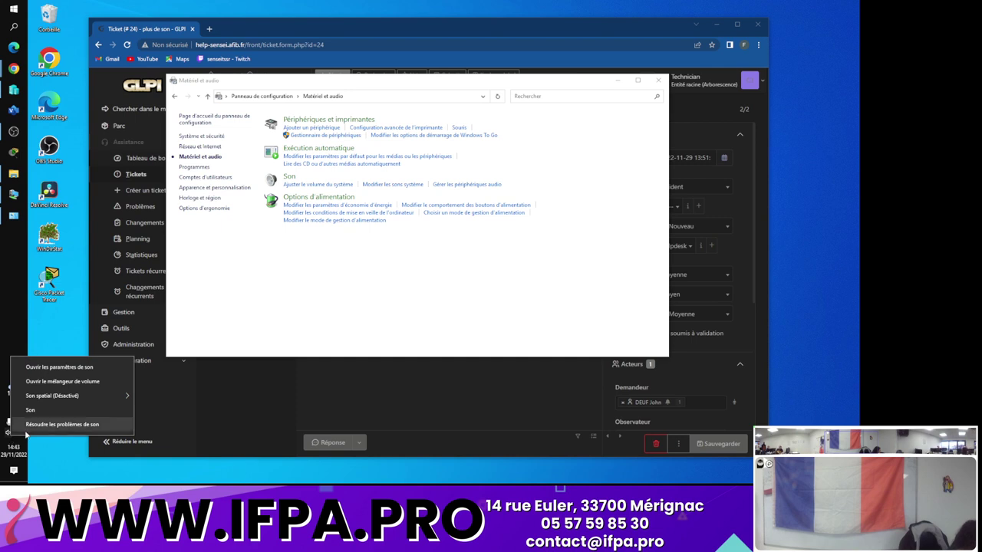
mouse_move(37, 398)
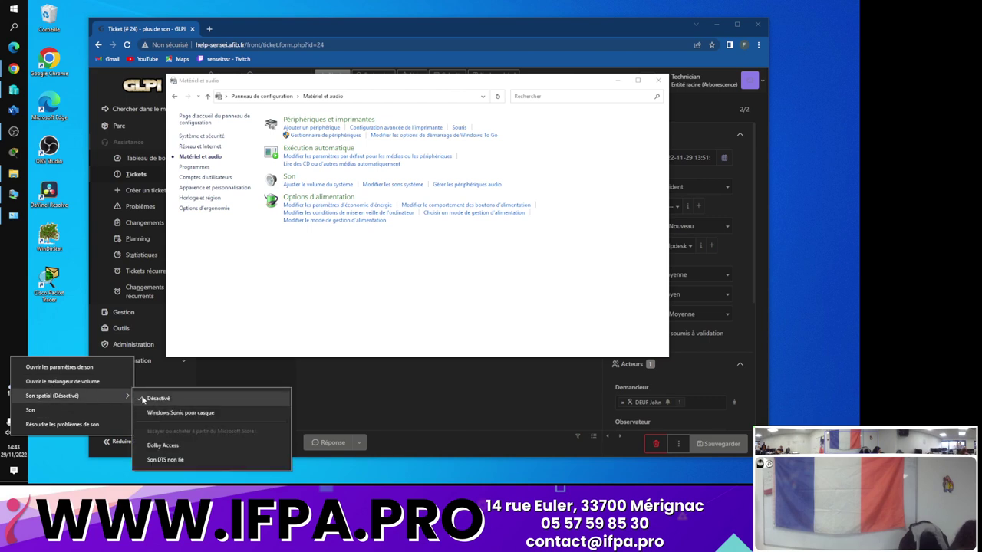
click(7, 433)
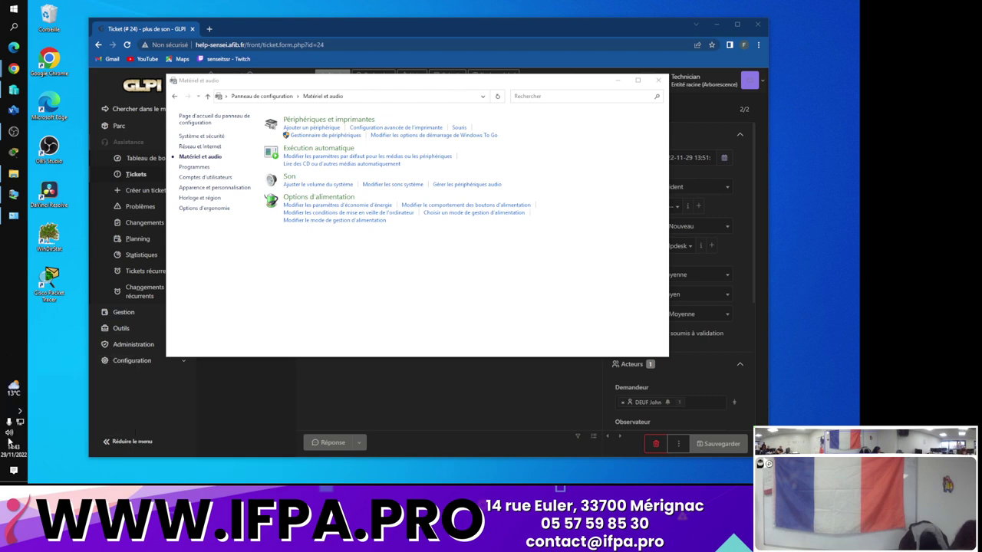
Check which output device is active and its volume level on the host
scroll(9, 435, up, 1)
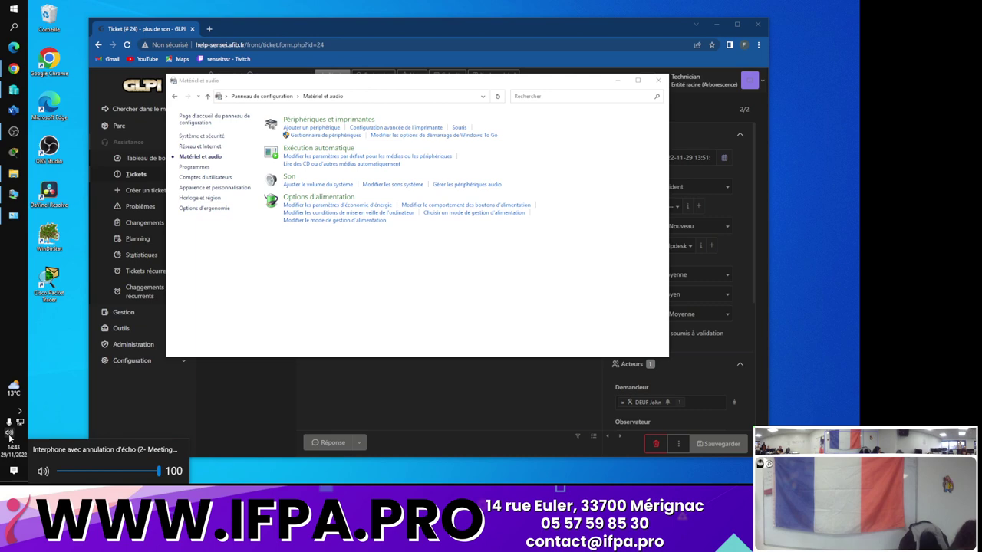
click(337, 347)
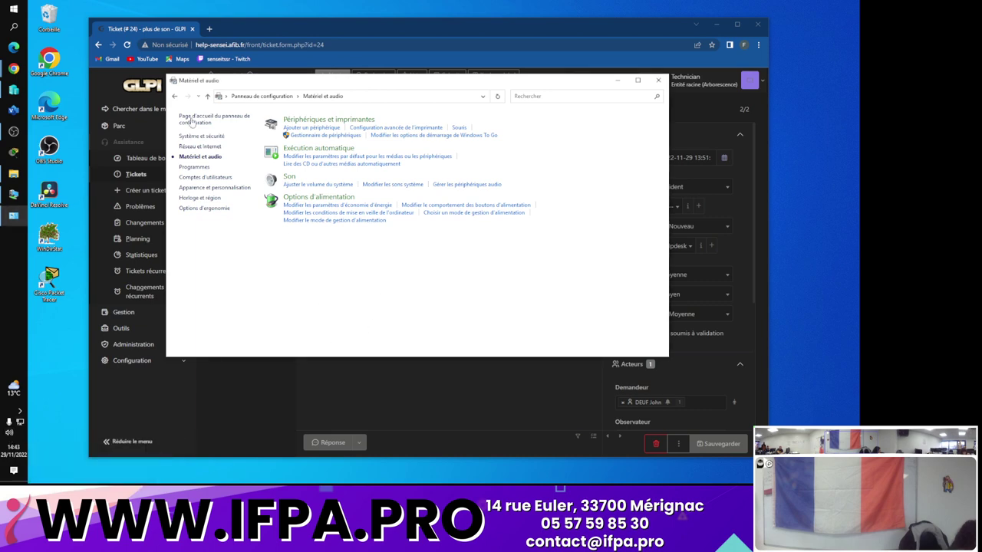
click(3, 11)
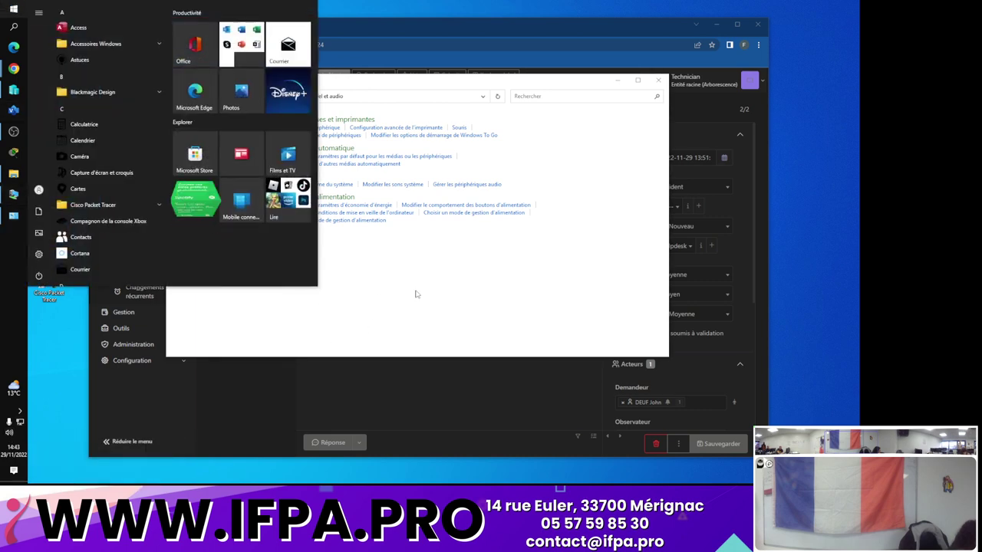
click(417, 284)
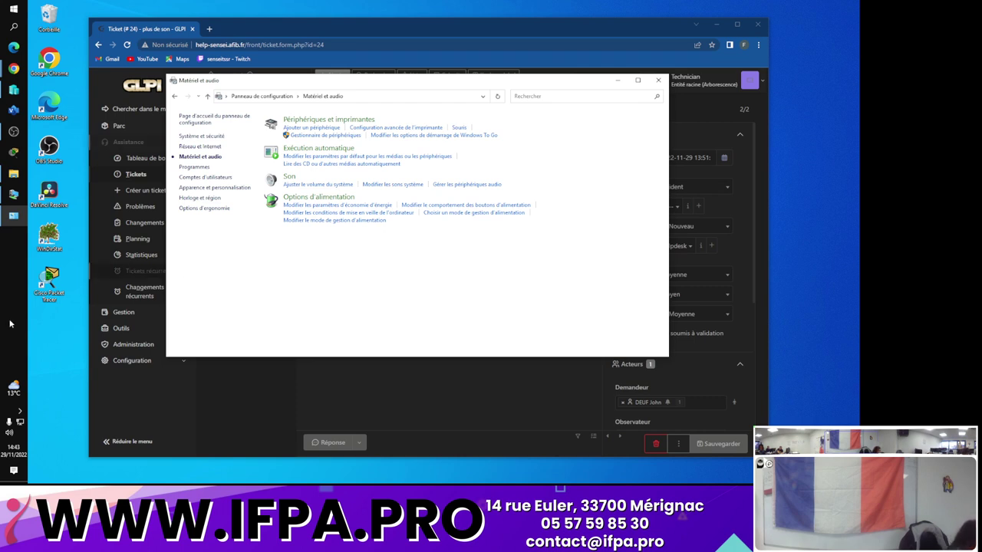
click(9, 431)
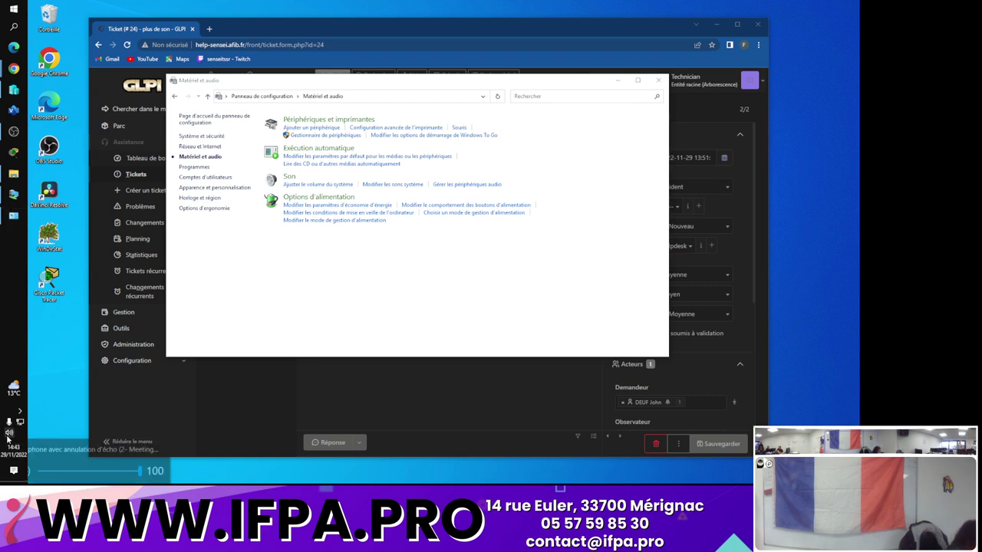
click(487, 271)
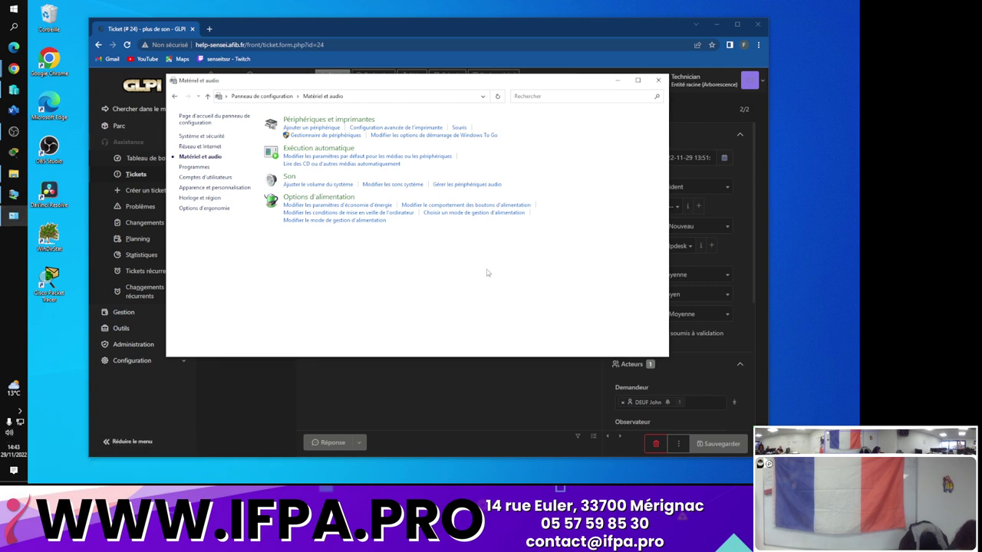
click(8, 434)
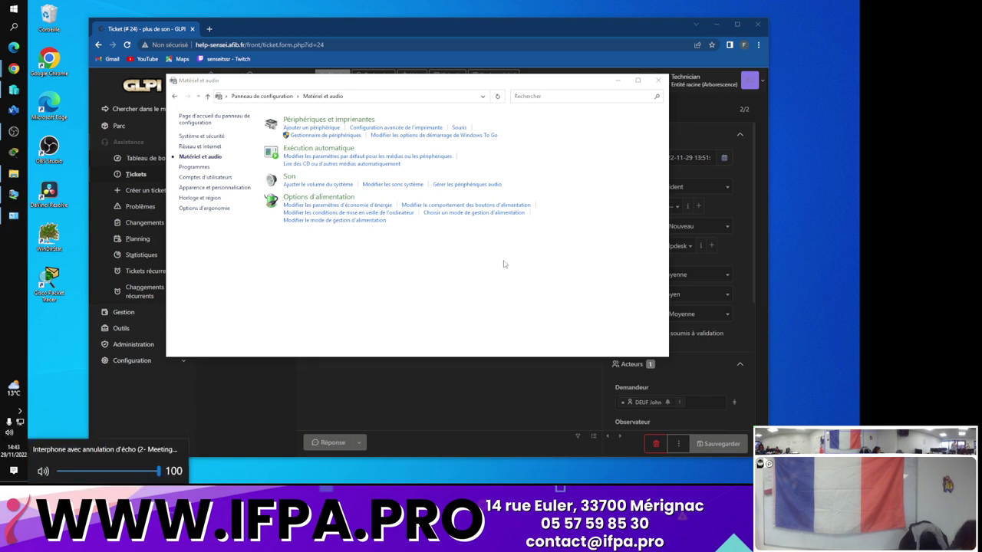
click(8, 434)
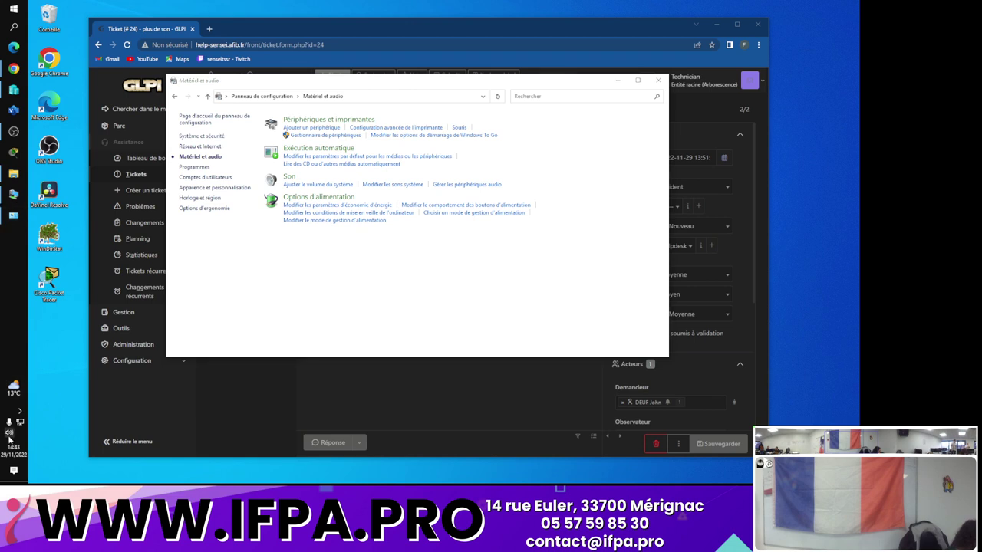
Review the sound shortcuts and output volume again, and look over the playback devices without changing anything
right_click(9, 439)
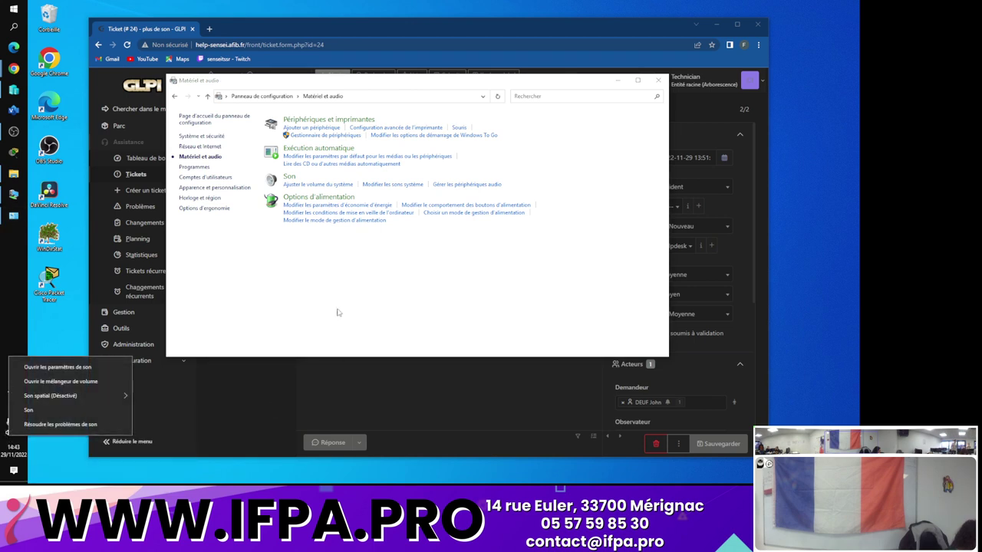
click(9, 438)
click(7, 434)
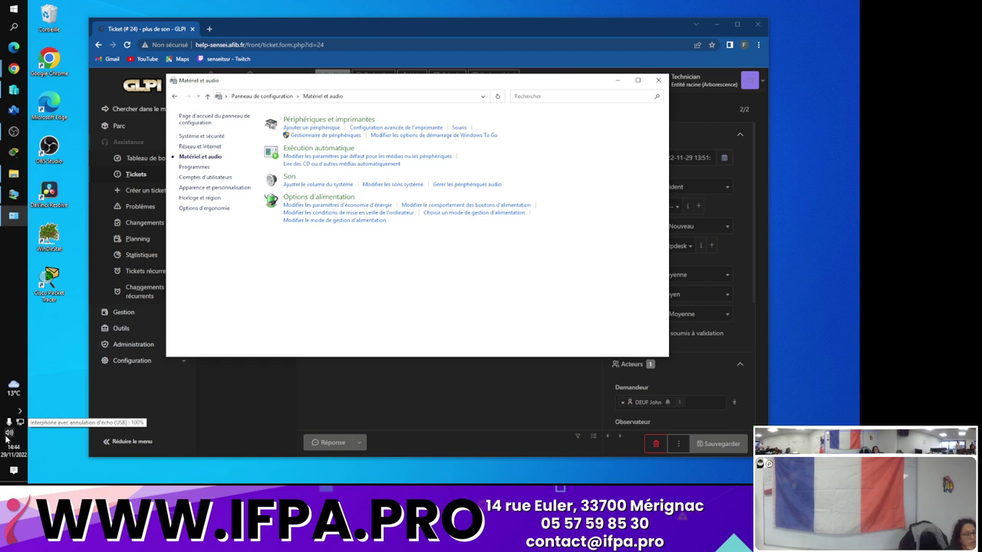
click(9, 435)
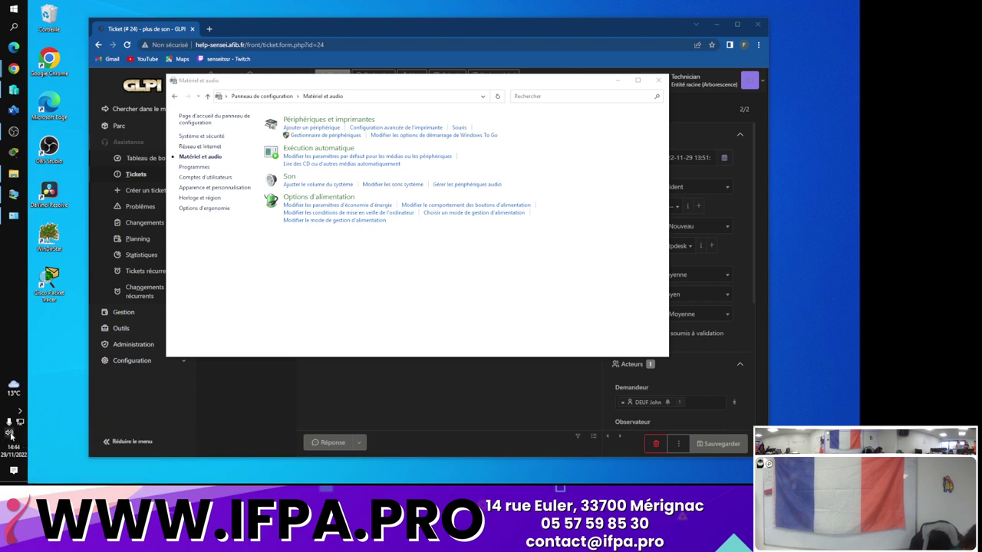
click(9, 433)
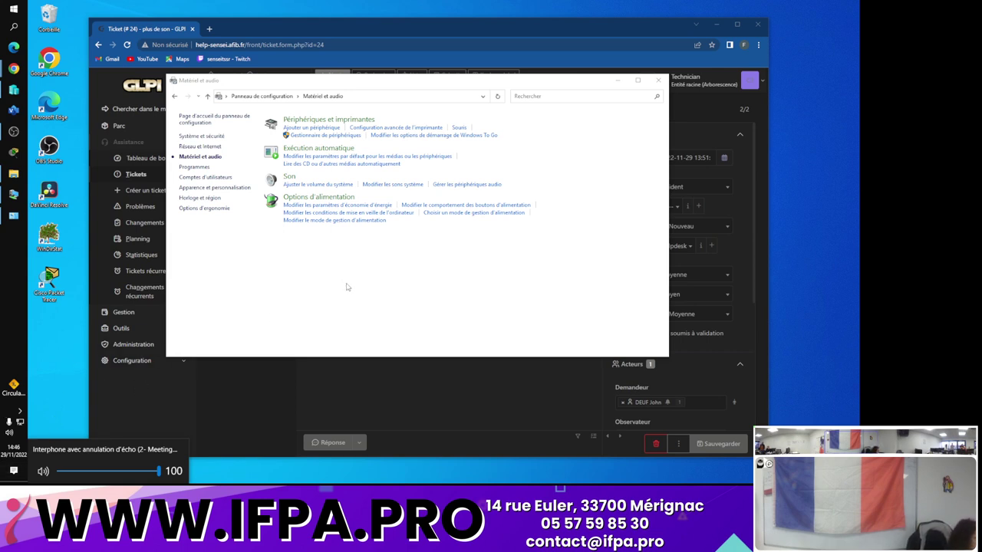
click(289, 178)
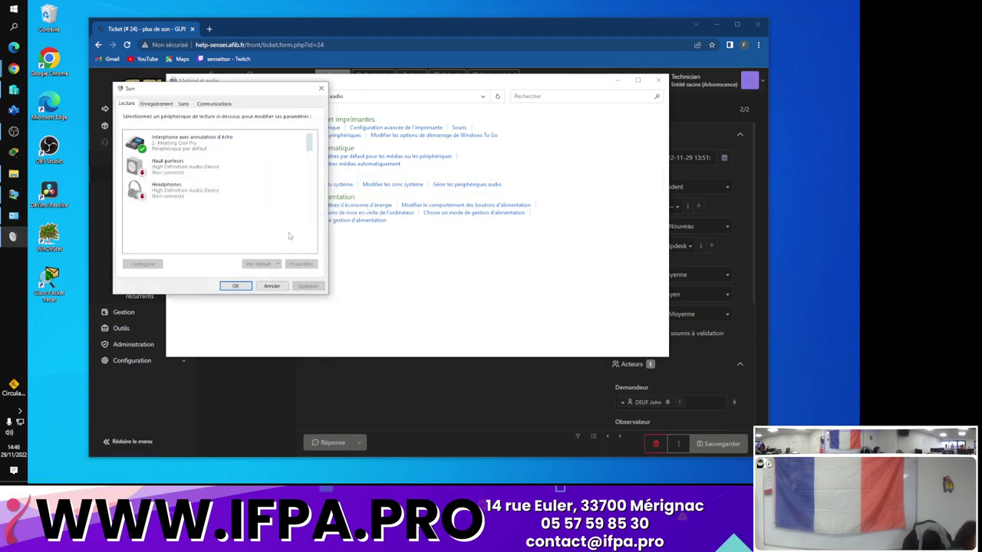
click(276, 286)
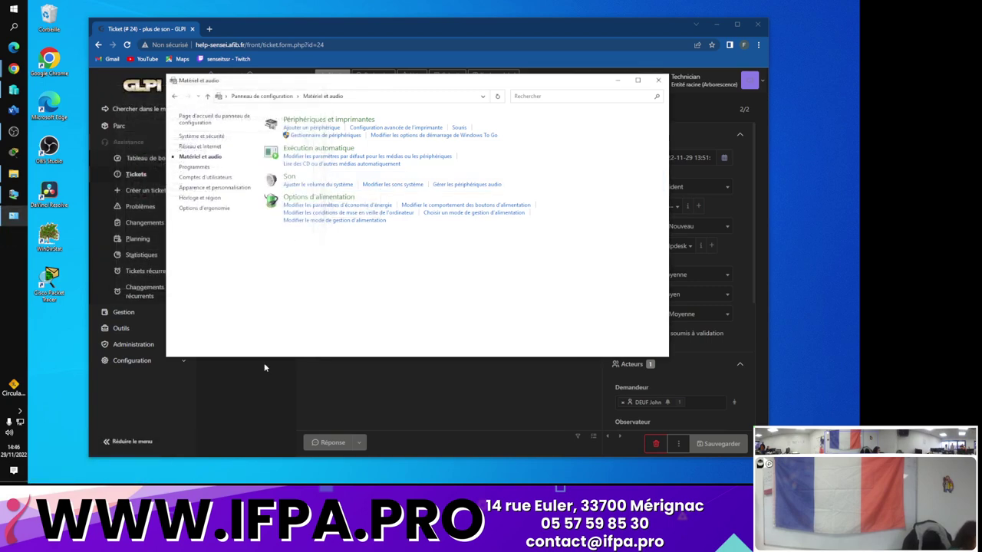
Start the sound troubleshooter and examine the list of audio devices it offers to troubleshoot
click(9, 432)
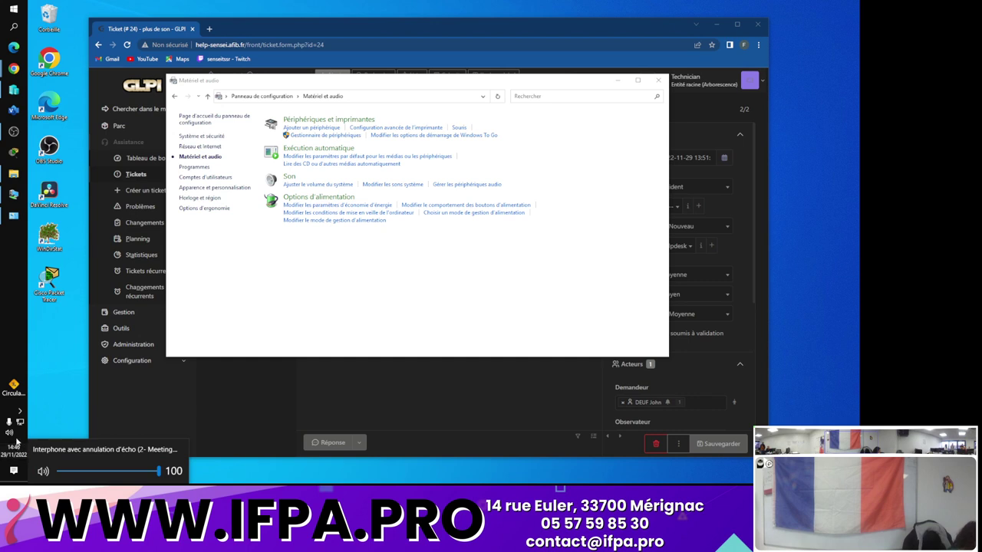
right_click(9, 432)
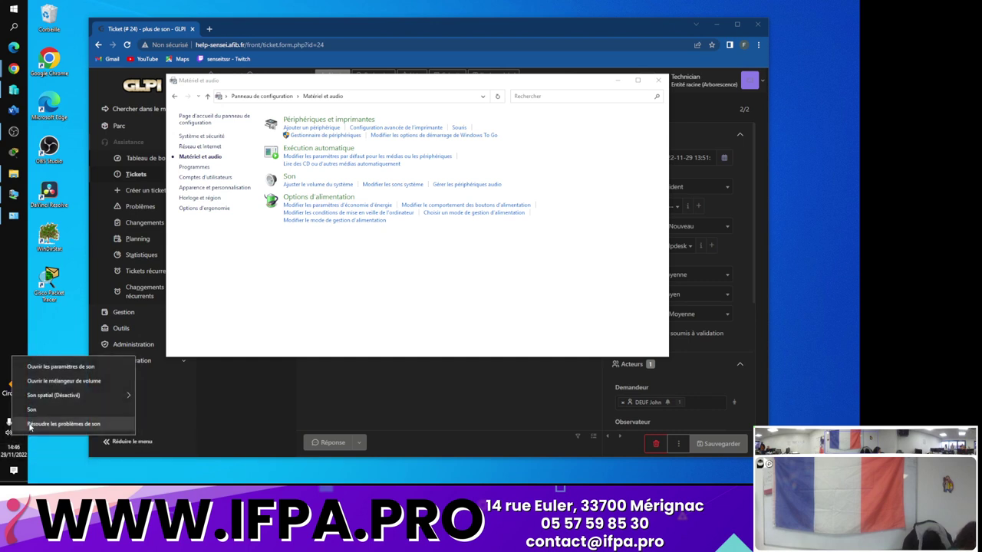
click(31, 424)
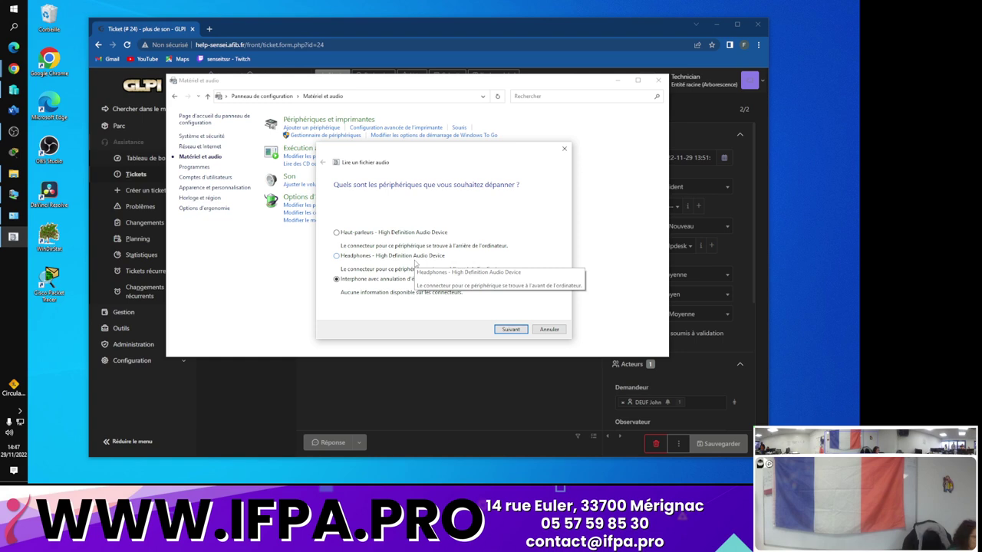
drag(448, 147, 459, 136)
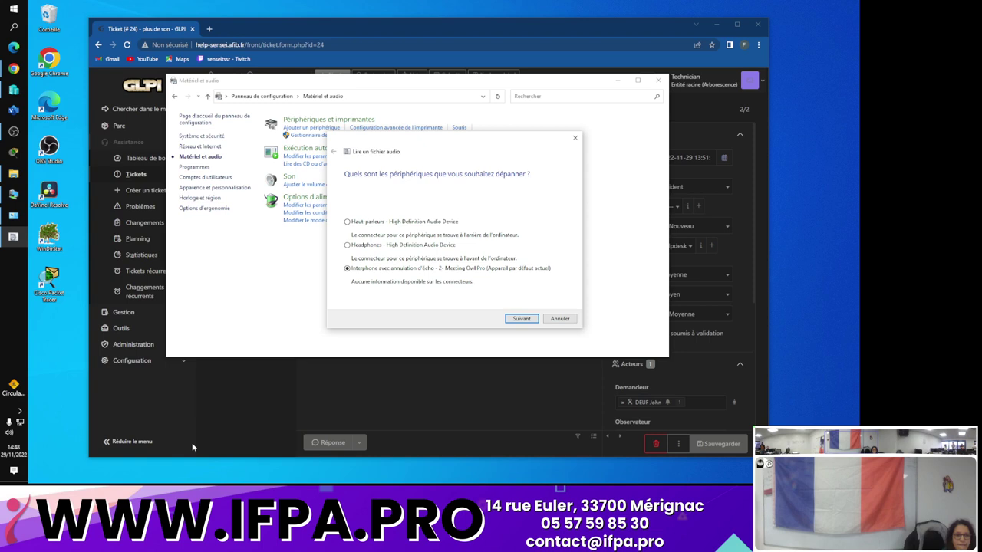
Open the Sound dialog's playback devices and examine the options available for "Haut-parleurs"
click(323, 206)
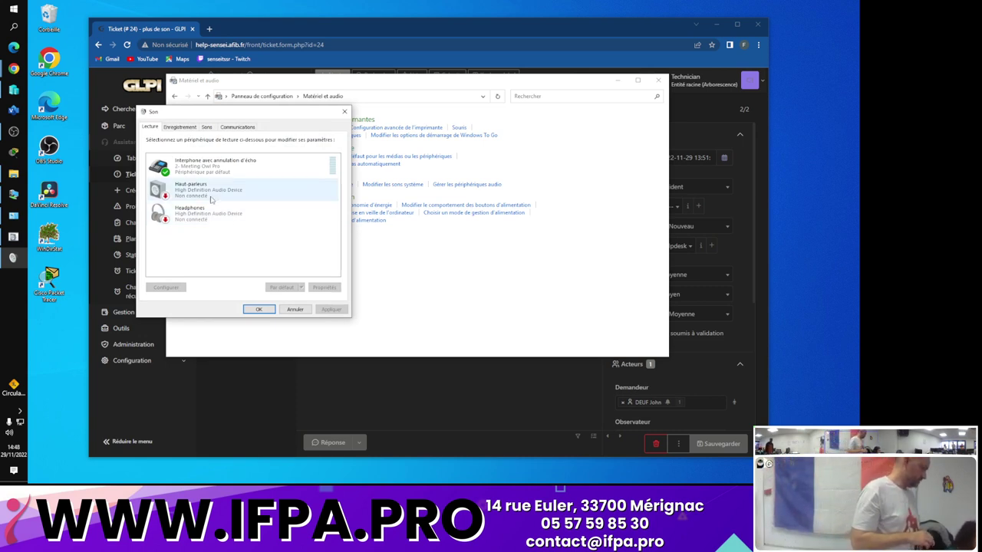
drag(199, 111, 382, 93)
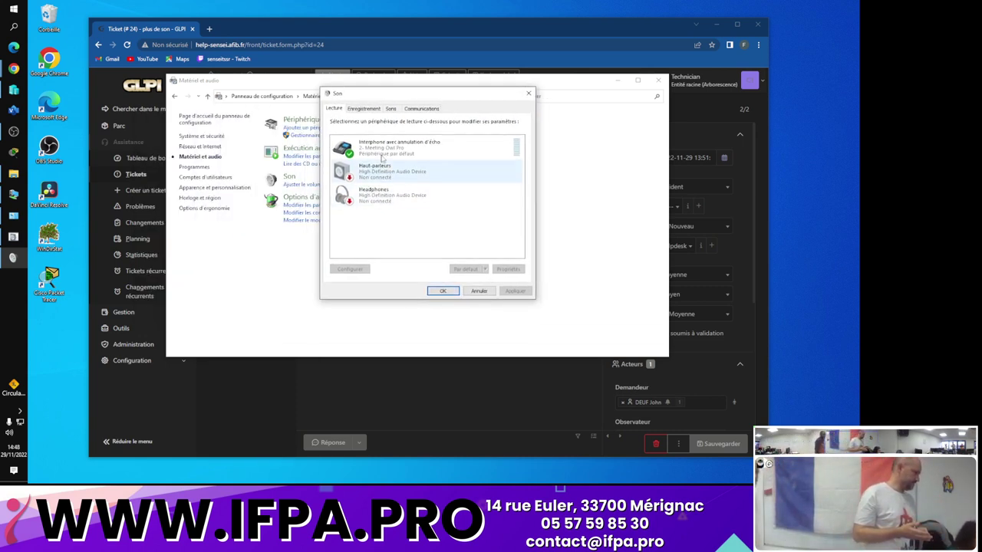
click(382, 156)
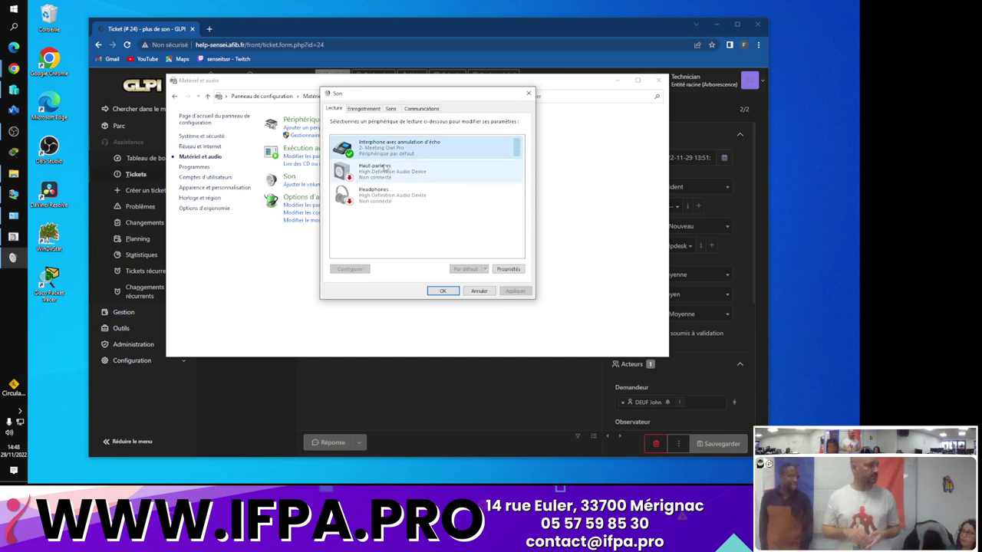
click(398, 176)
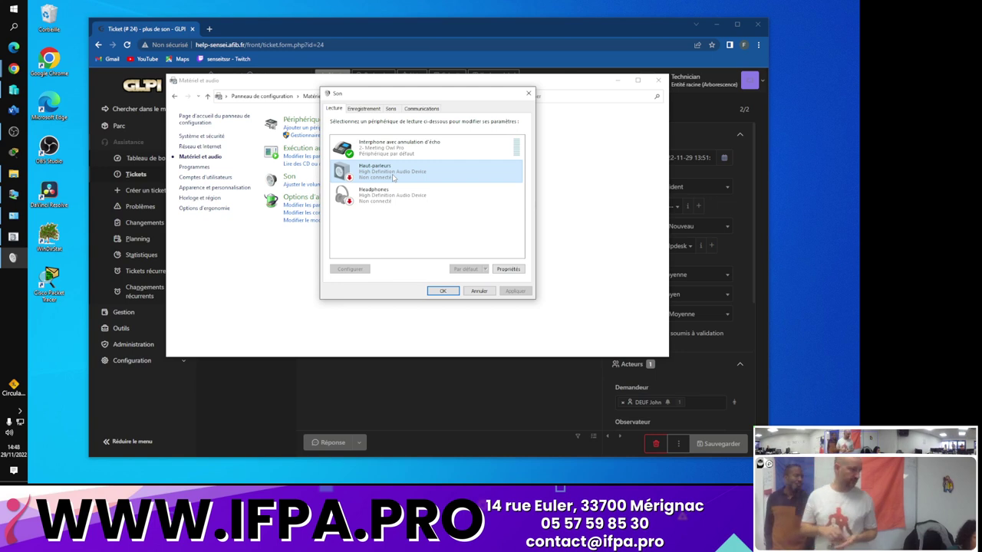
right_click(393, 177)
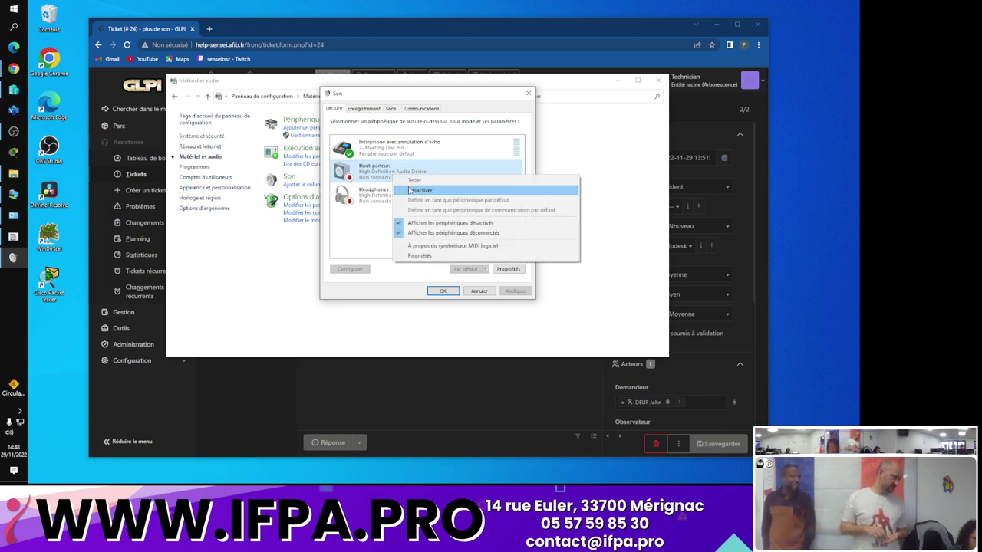
click(356, 240)
Examine the options available for the "Headphones" playback device without changing any of them
click(370, 194)
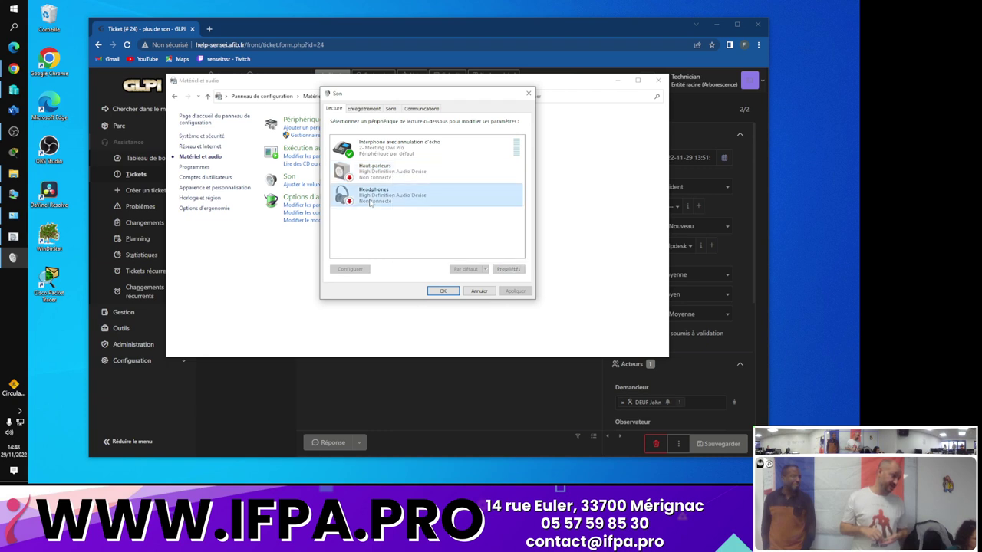
right_click(371, 199)
click(348, 240)
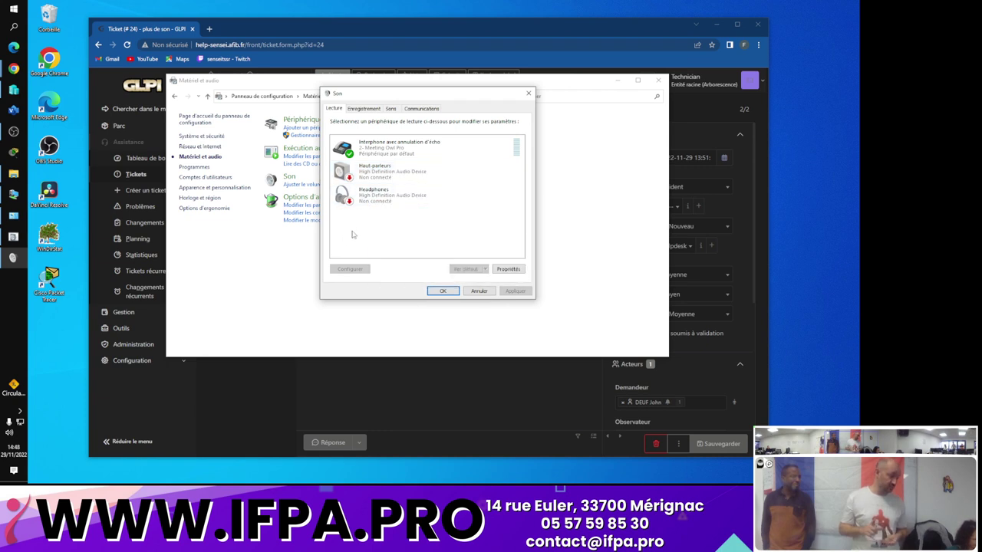
click(377, 202)
right_click(378, 203)
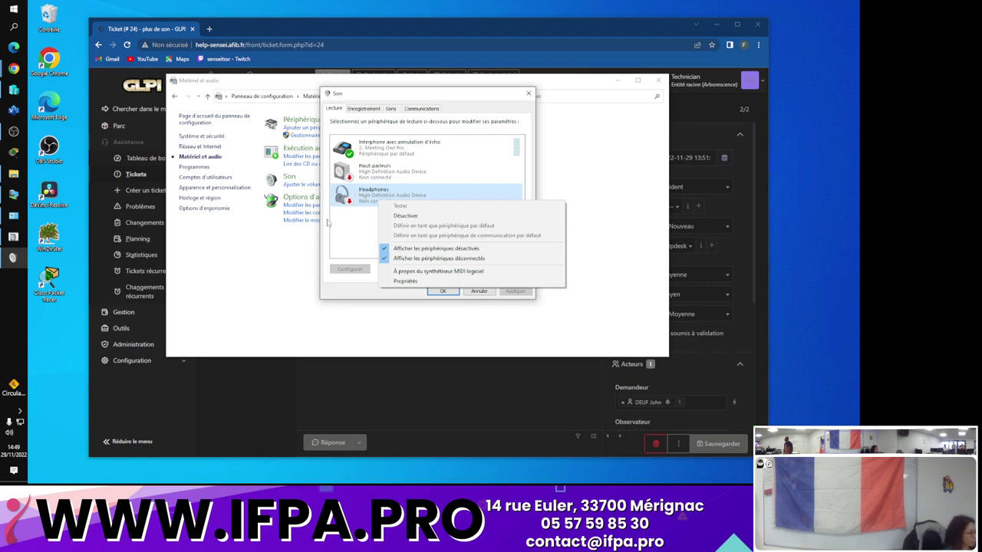
click(351, 231)
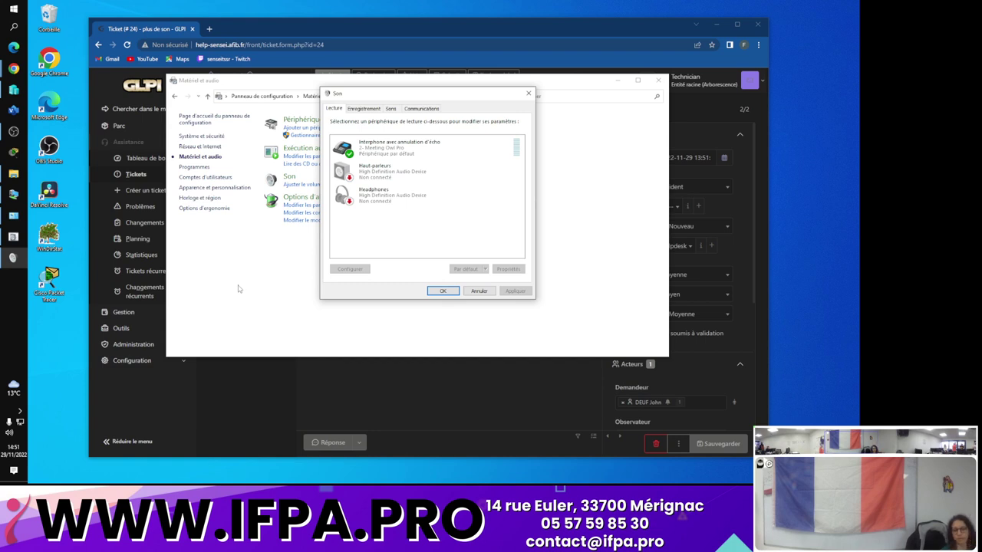
Review the playback devices through the audio device management link, checking "Haut-parleurs", and close the Sound dialog without changes
key(Escape)
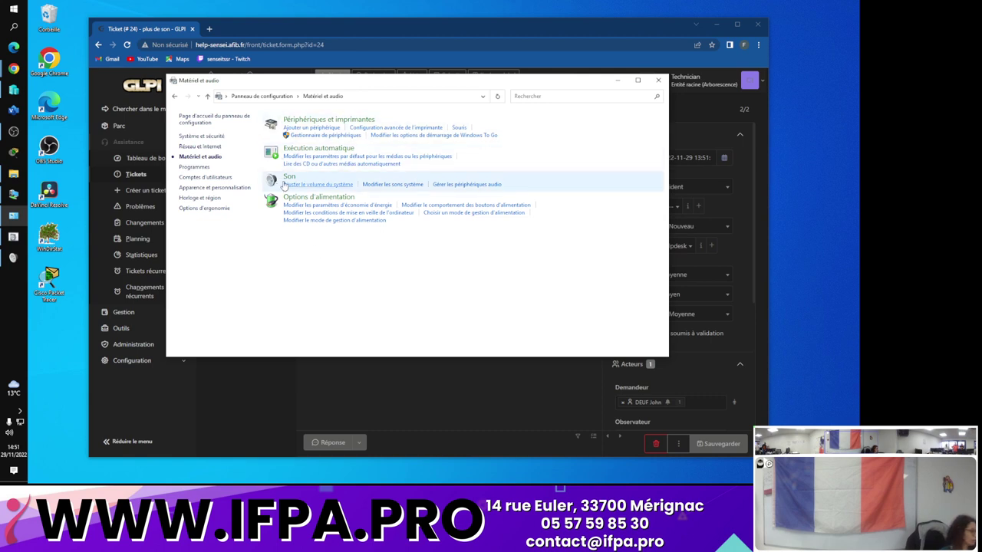
click(466, 184)
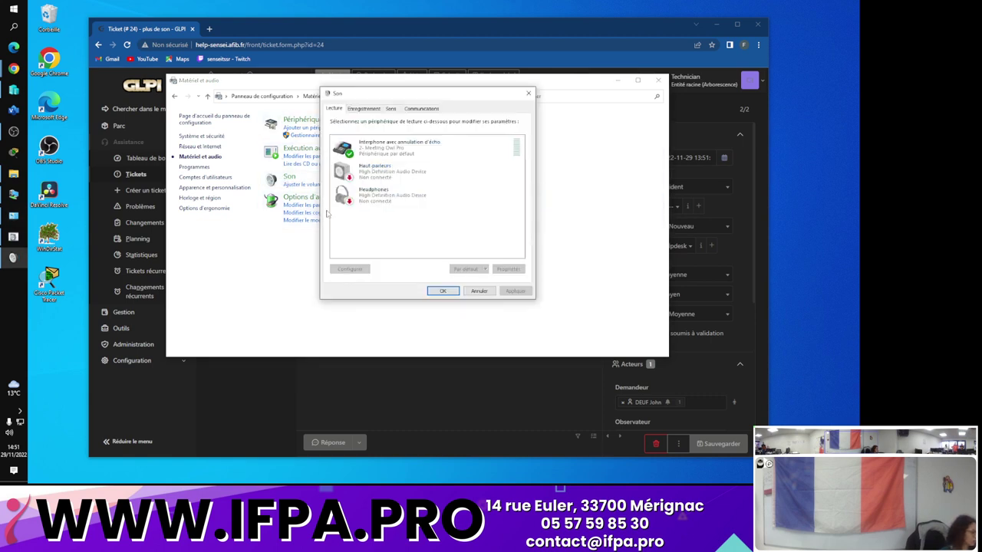
click(392, 171)
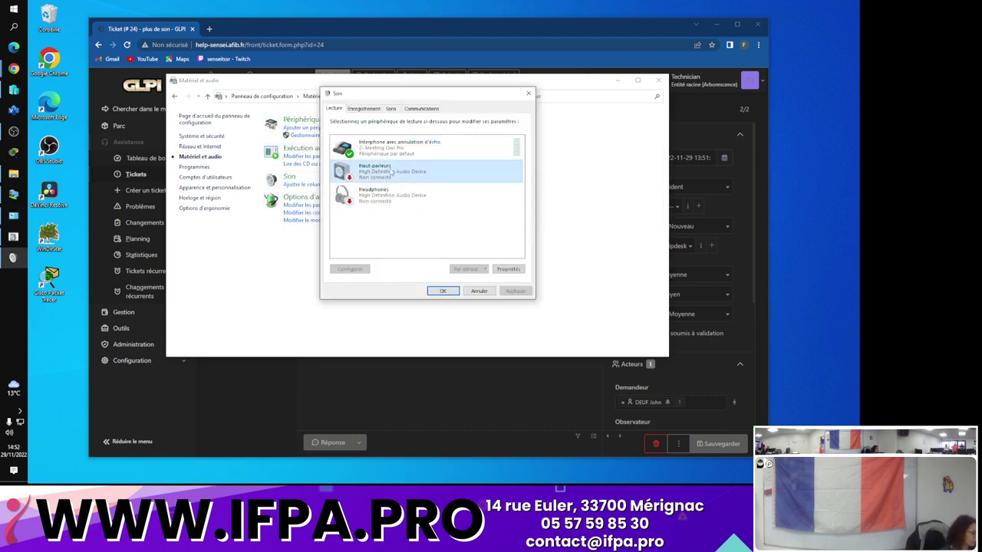
click(402, 243)
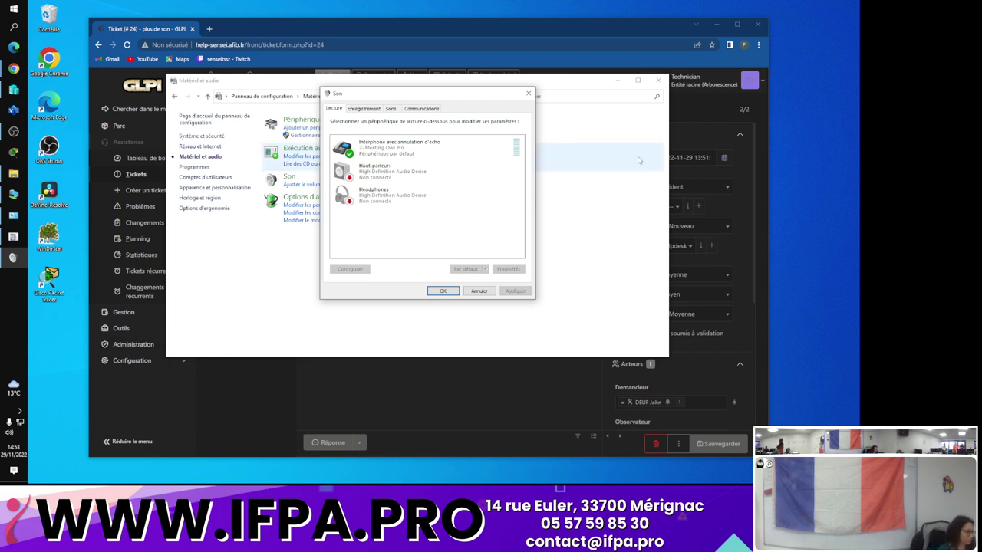
click(490, 292)
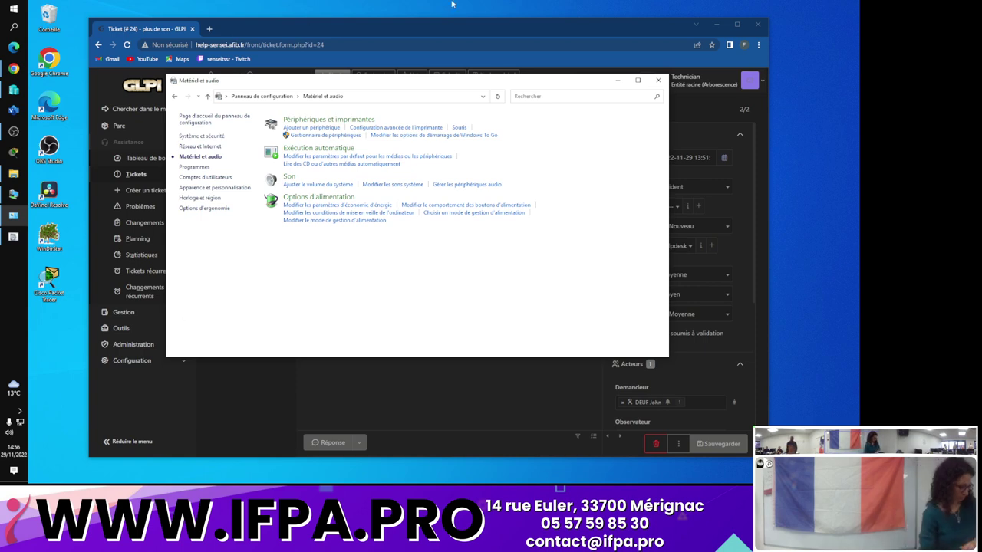
Close the Control Panel window, cancel the audio troubleshooter, and return to the list of unresolved GLPI tickets
click(659, 80)
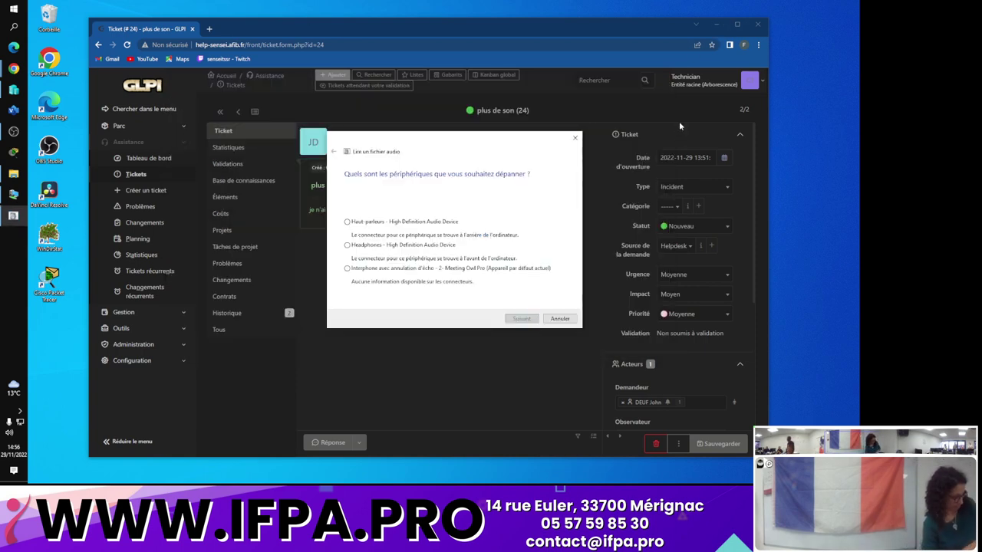
click(560, 318)
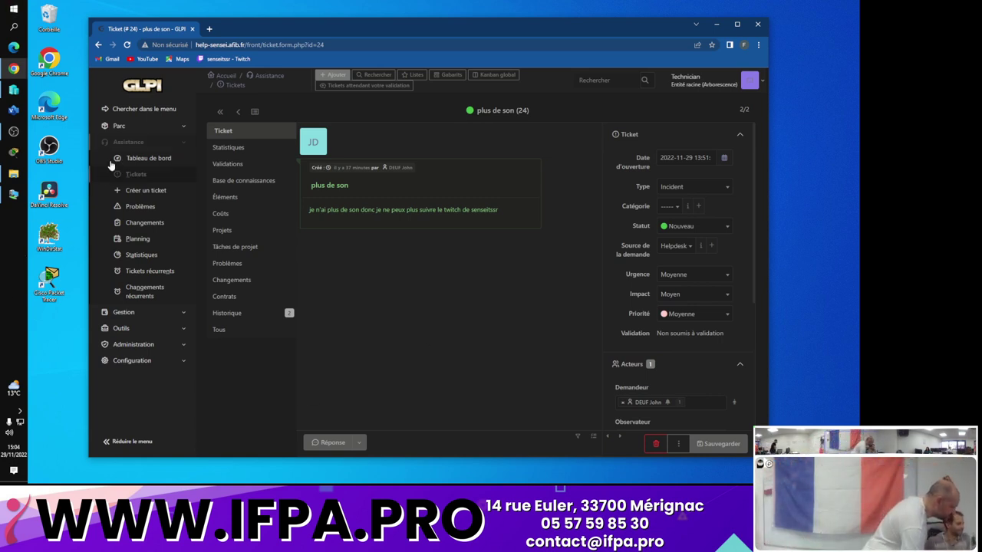
click(132, 175)
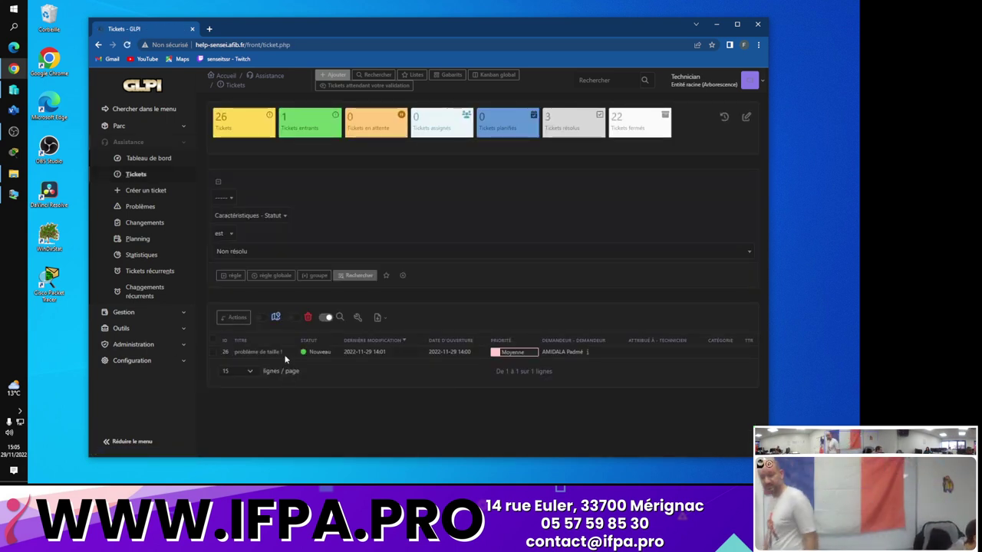
Open the GLPI ticket "problème de taille !", switch to Microsoft Edge and display its zoom setting
click(261, 353)
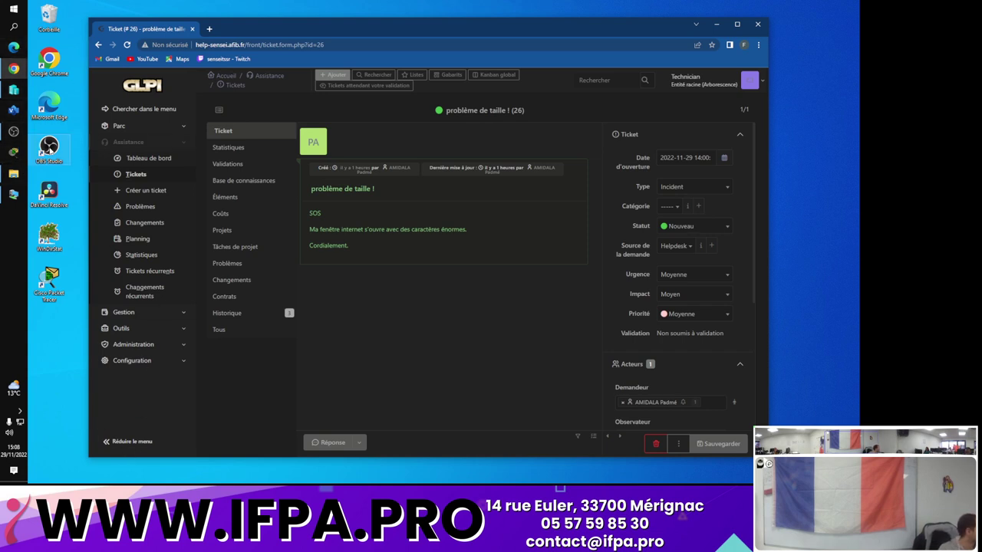
click(14, 48)
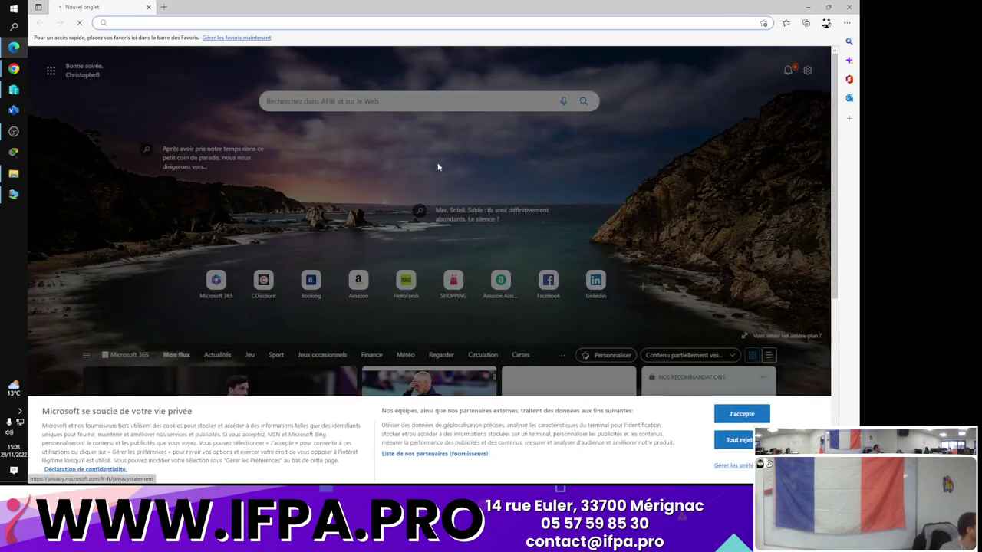
click(847, 23)
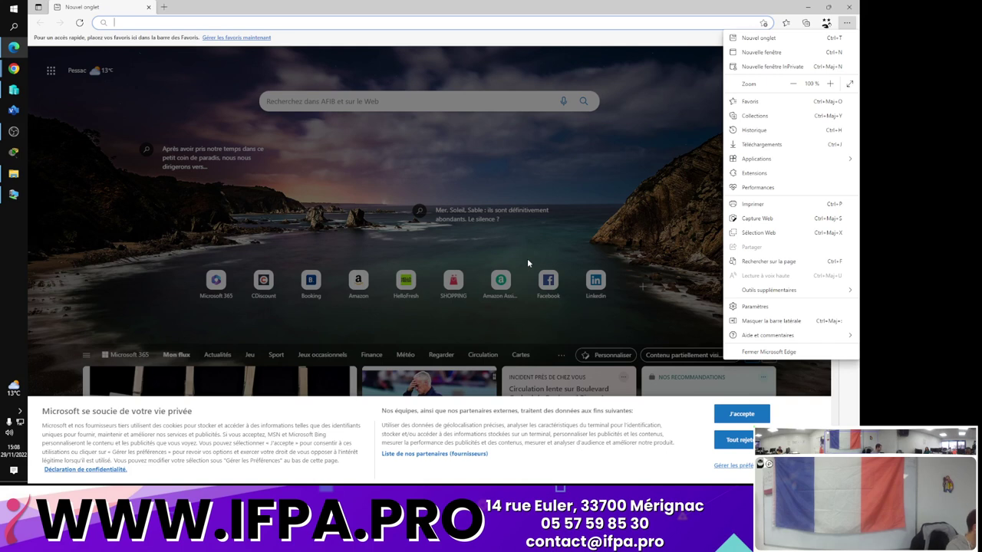
Dismiss the privacy notice, search the web for "raccourci zoom 100 %" and look through the results for the zoom reset shortcut
key(ctrl+f)
text(accourci)
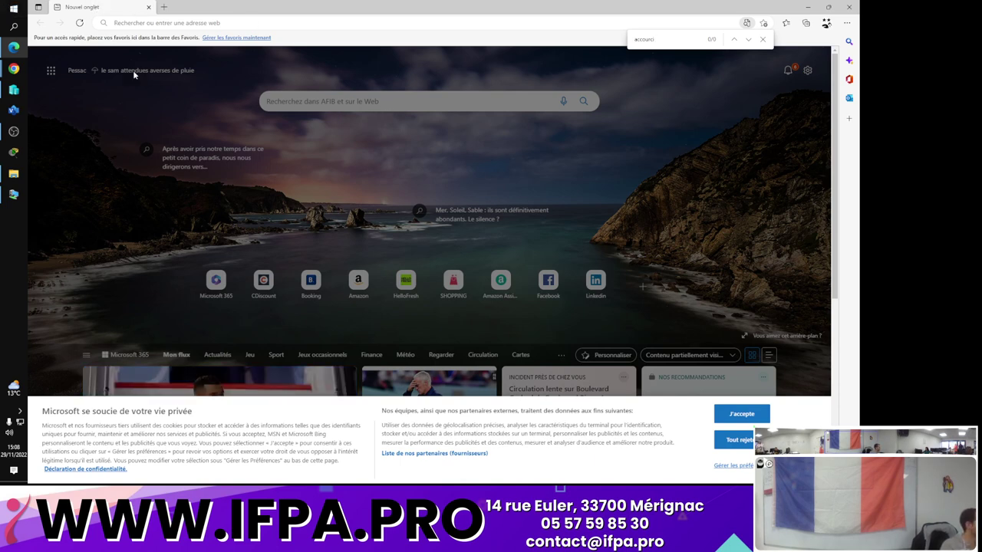
click(736, 440)
click(338, 103)
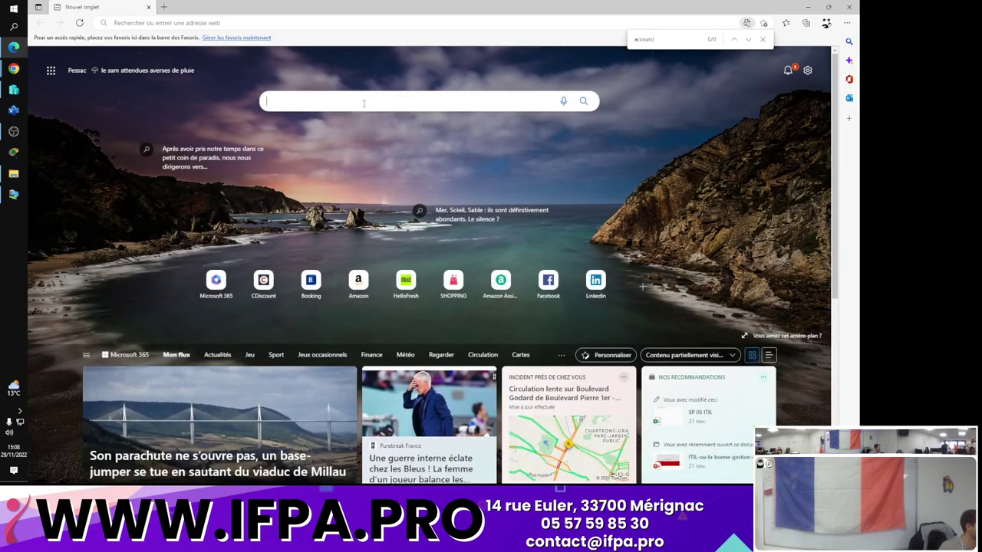
text(racc)
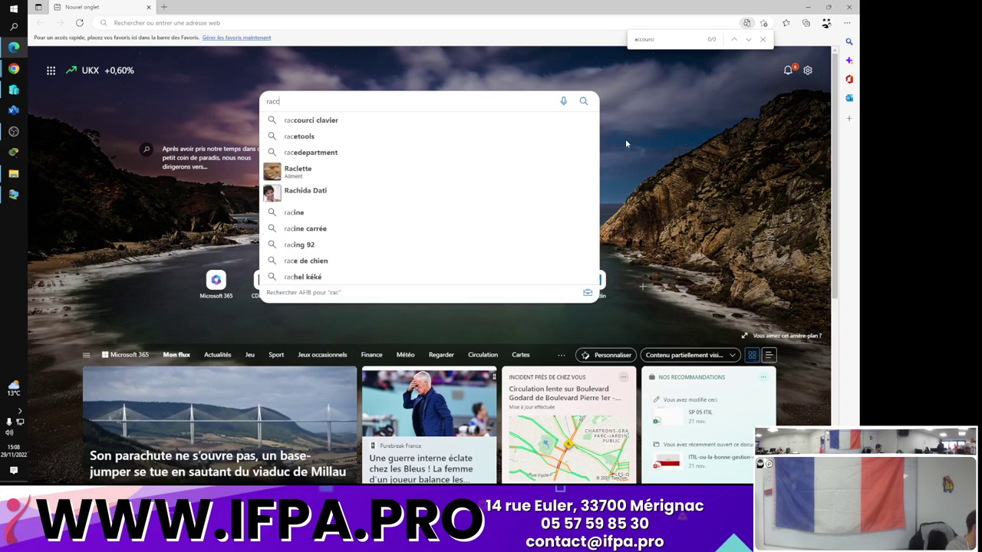
text(ourci )
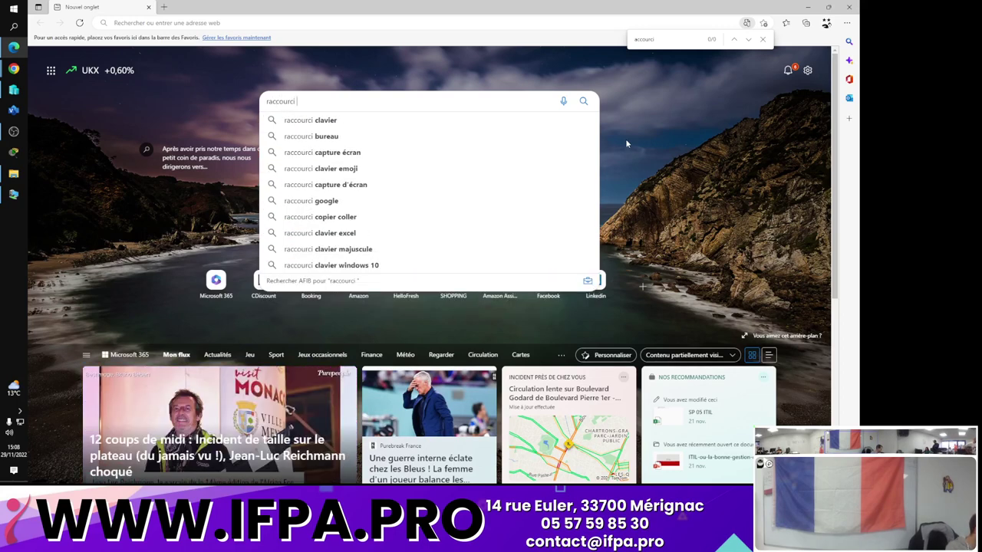
text(zoom )
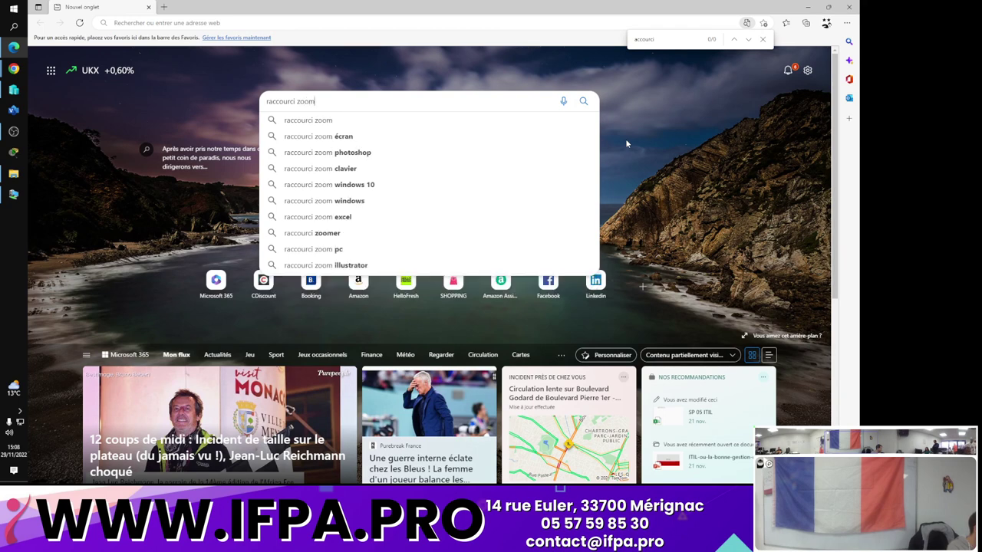
text(100)
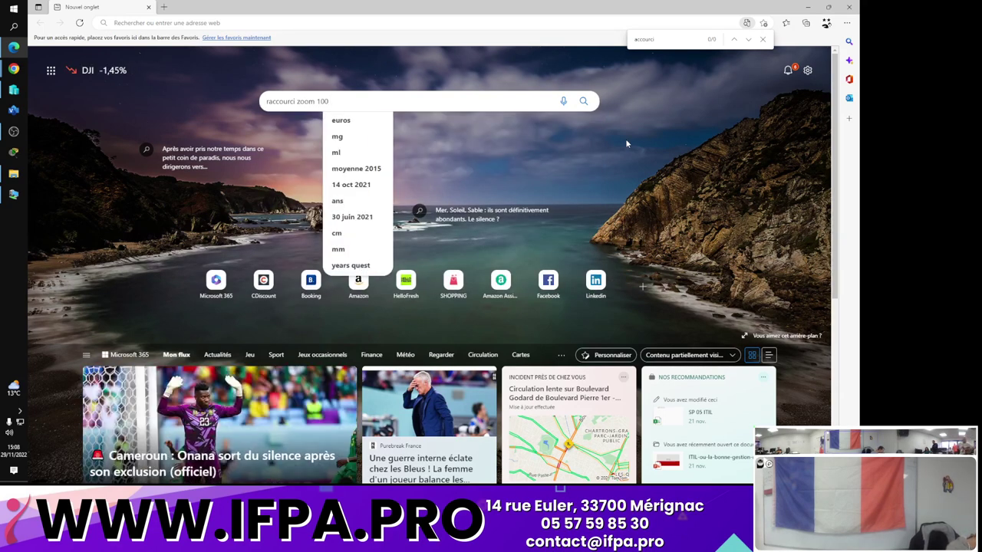
text( %)
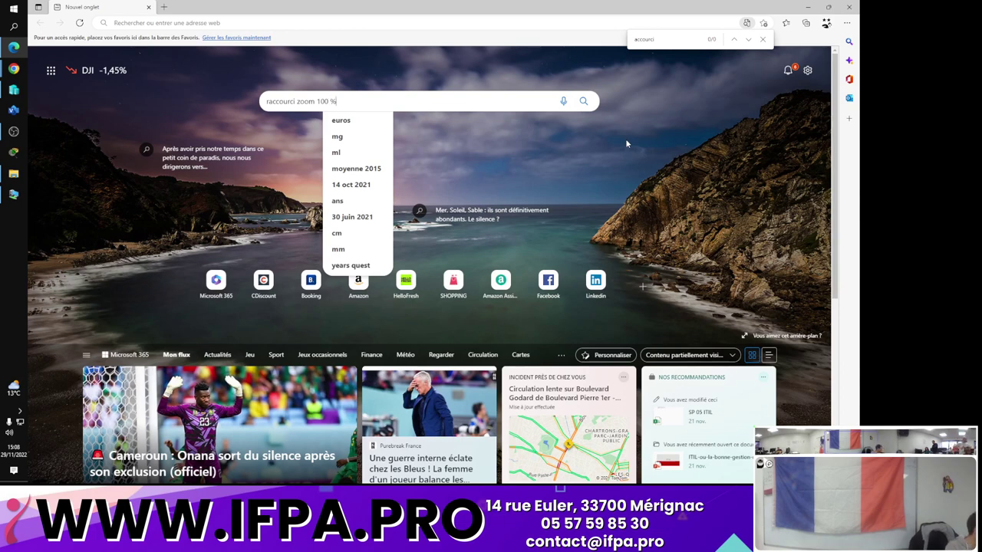
key(Return)
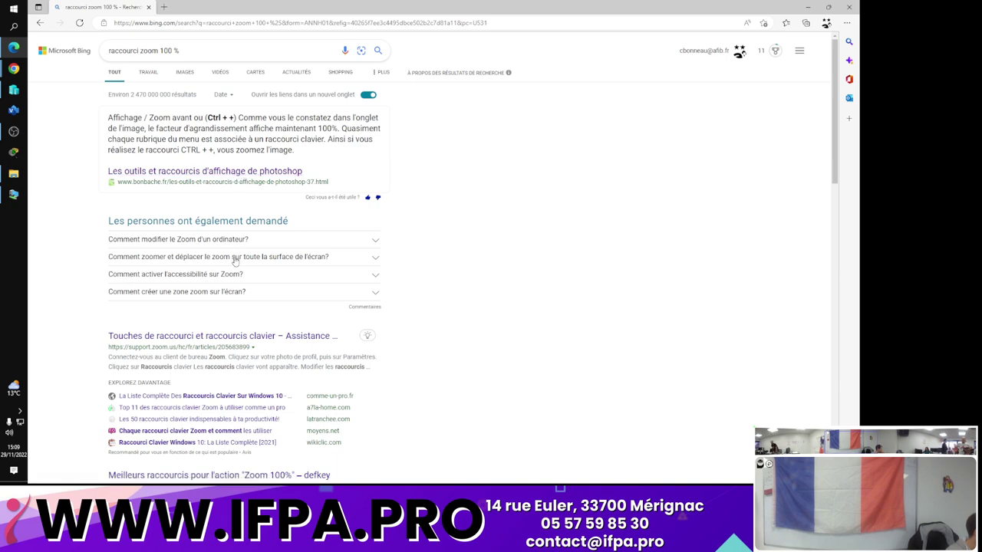
scroll(234, 259, down, 1)
scroll(308, 269, down, 1)
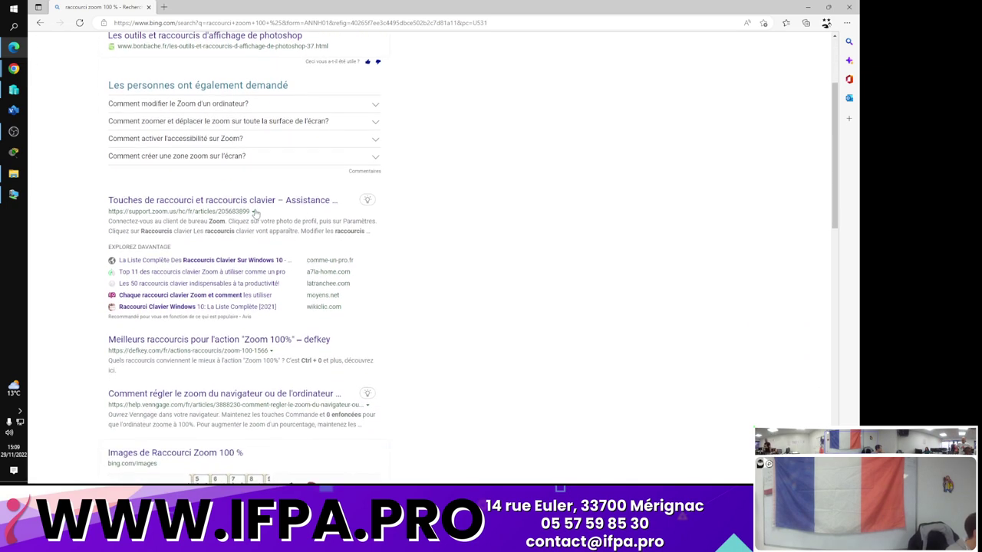
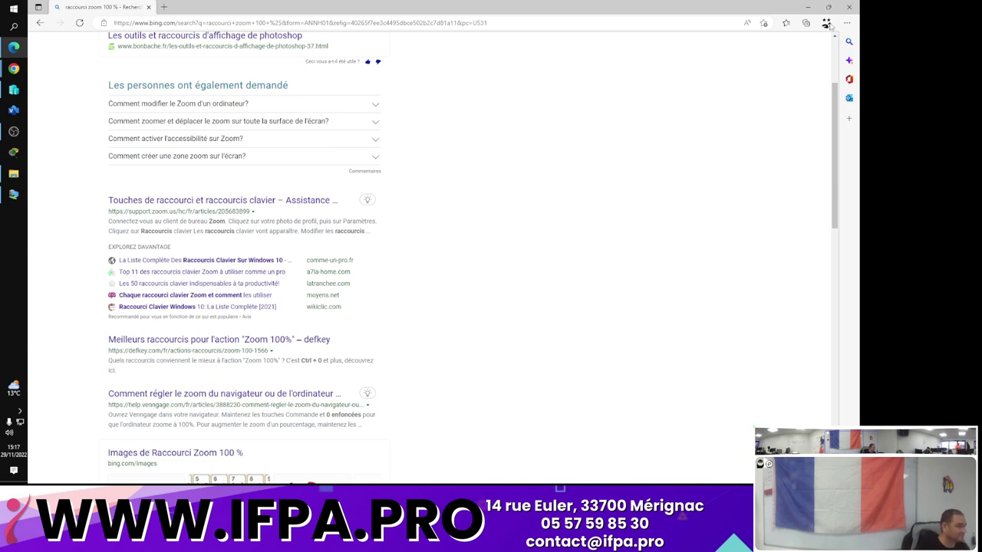
Minimise Edge, return to the list of unresolved GLPI tickets and open the ticket "problème EXCEL"
click(808, 7)
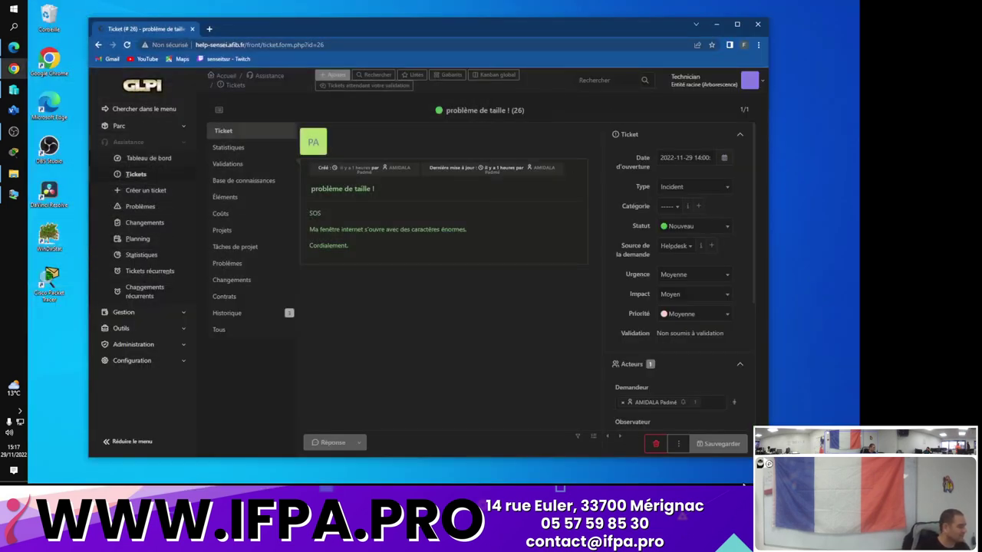
drag(605, 30, 684, 17)
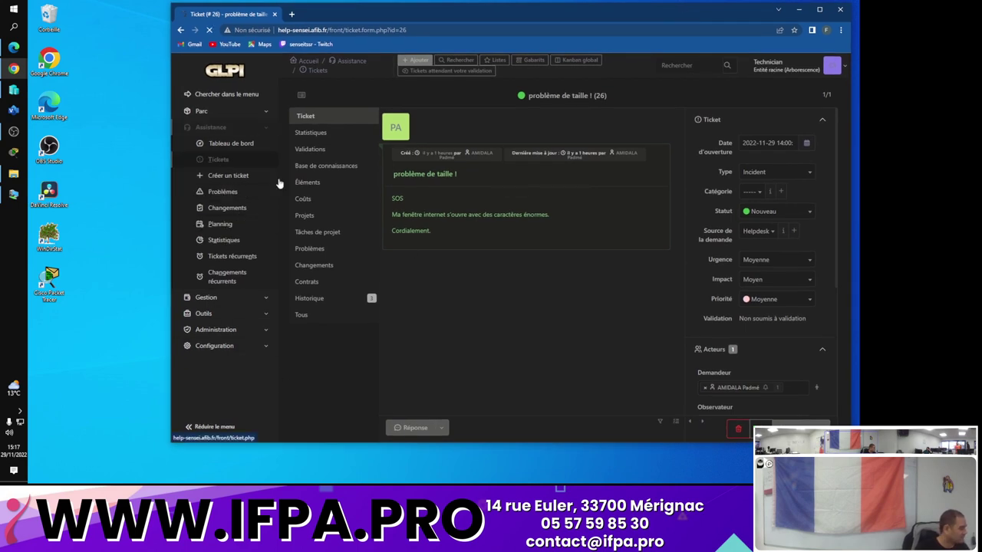
click(220, 160)
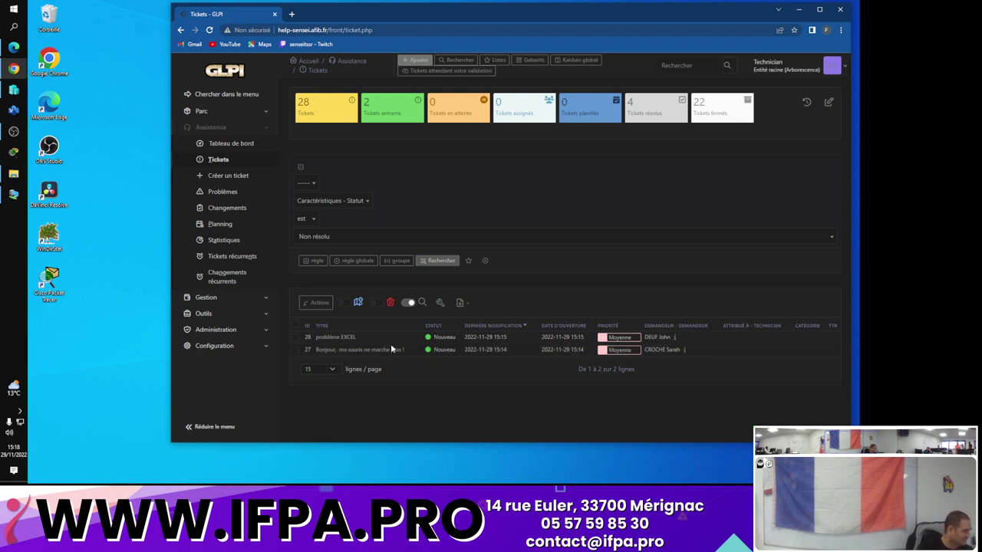
click(349, 339)
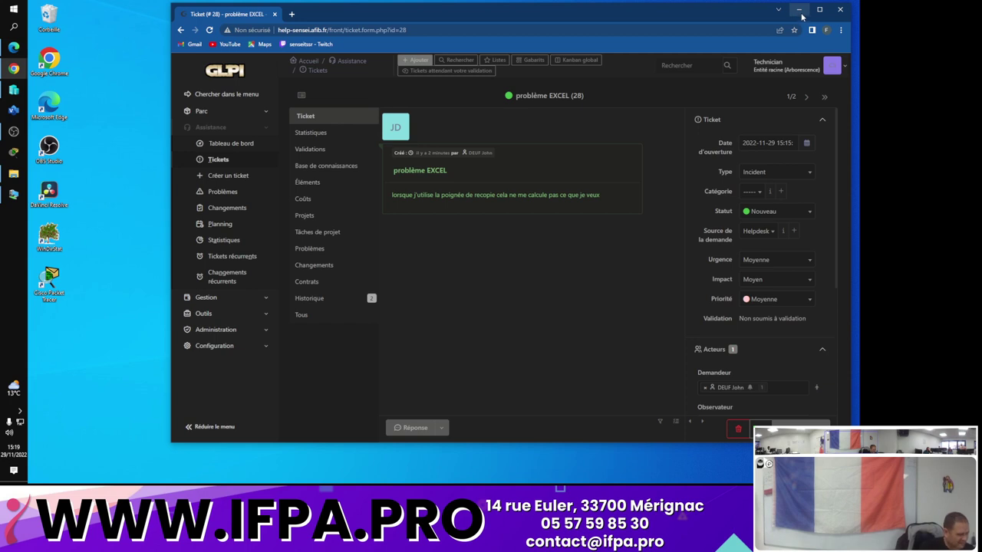
Minimise the GLPI window, launch Excel and create a blank workbook
click(135, 264)
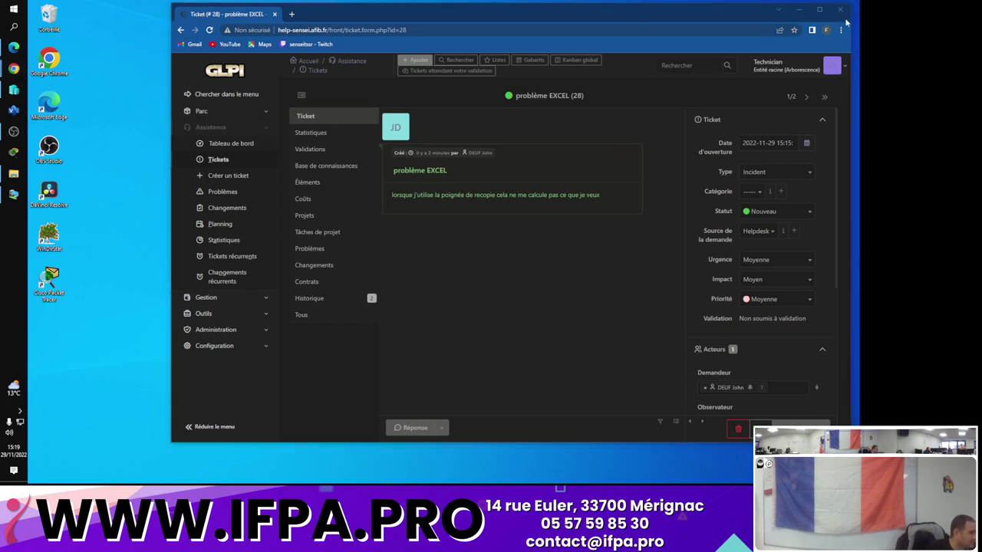
click(798, 9)
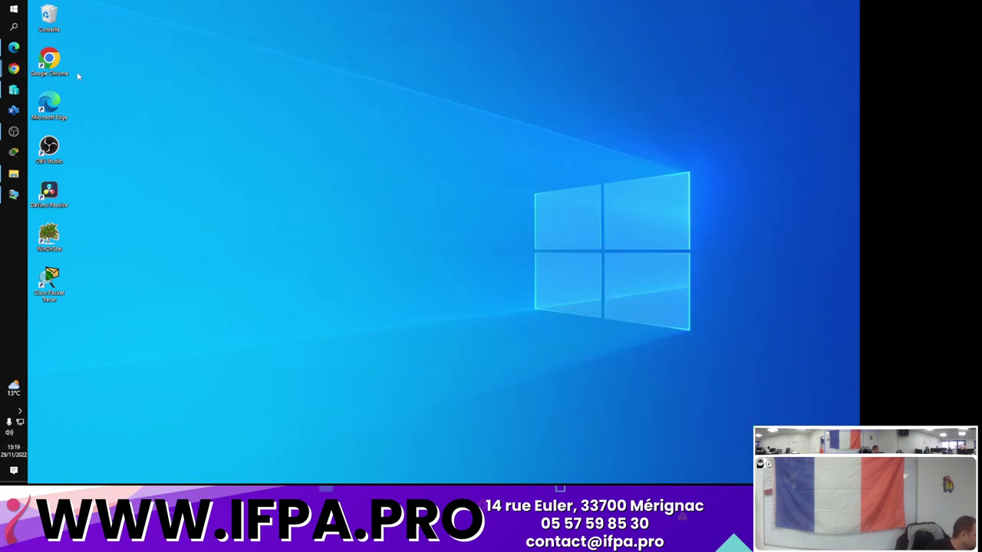
click(13, 9)
click(119, 407)
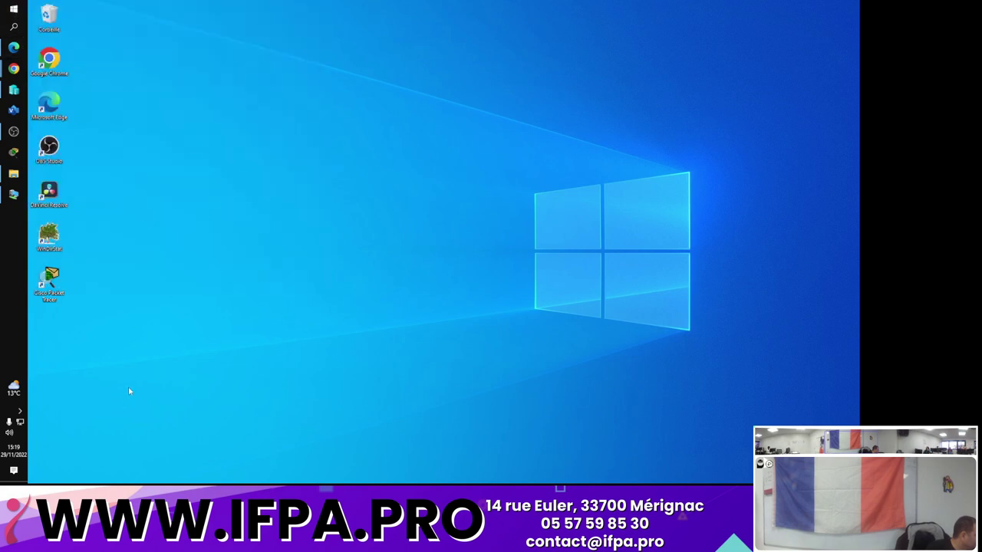
click(13, 10)
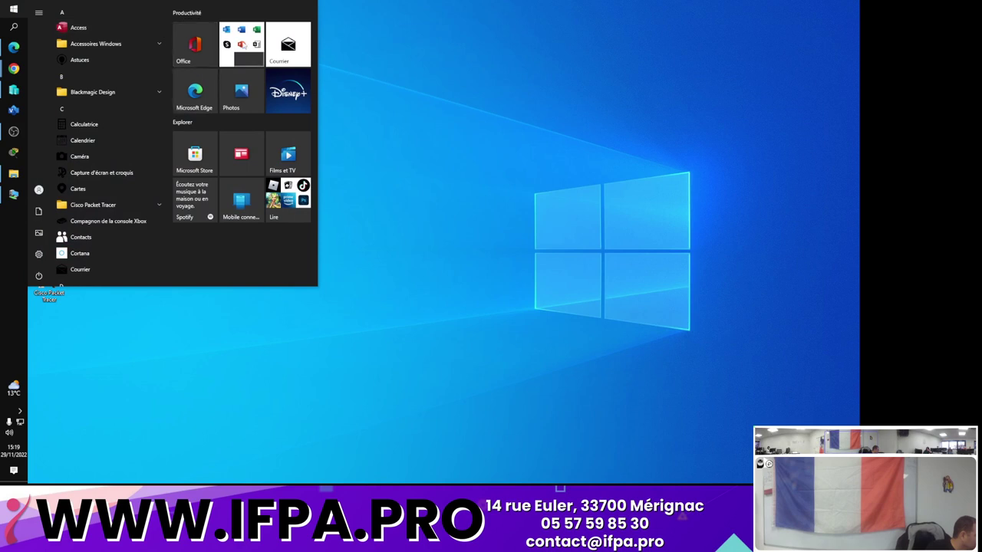
click(242, 42)
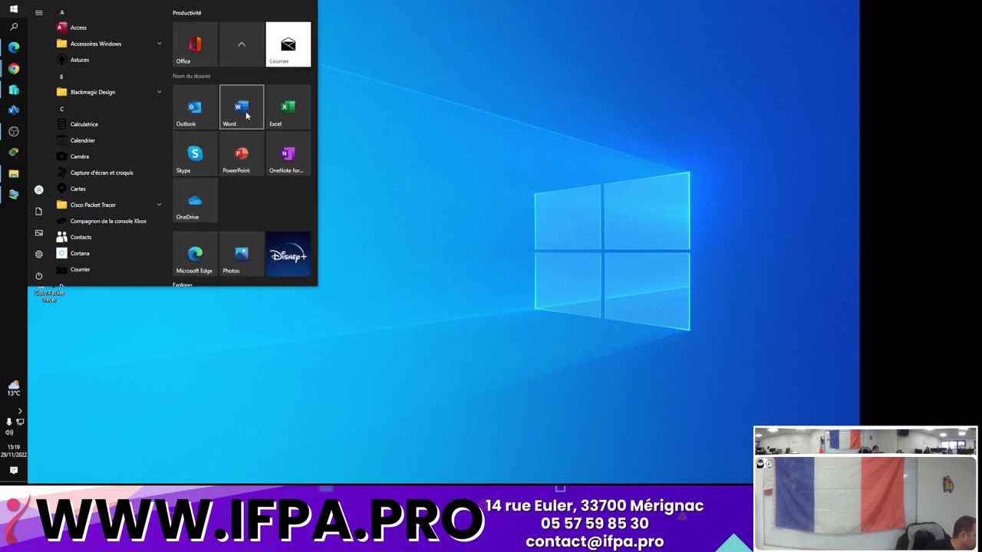
click(285, 118)
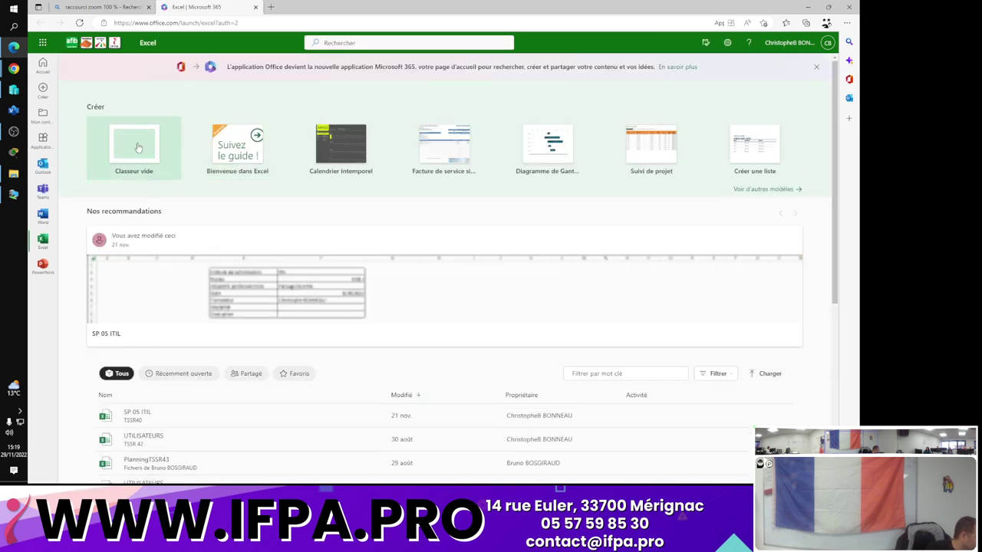
click(138, 147)
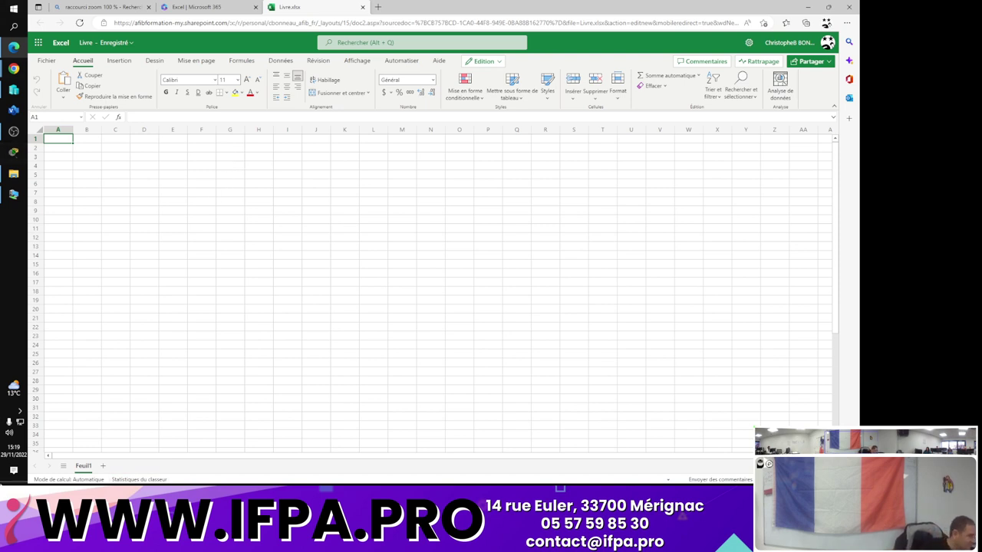
Enter 1, 2 and 3 in cells B1 to B3 and extend B3 down to B5 with the fill handle
click(80, 139)
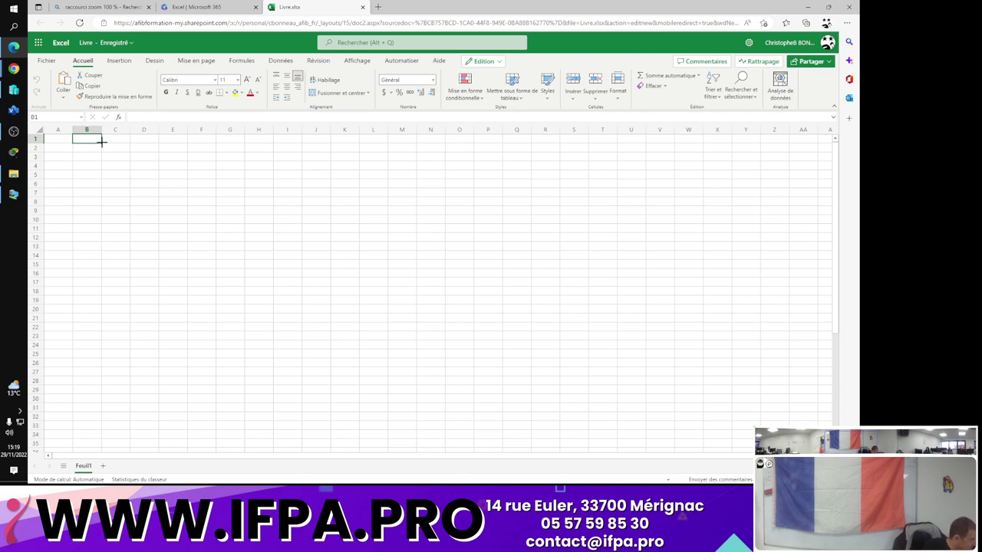
click(87, 147)
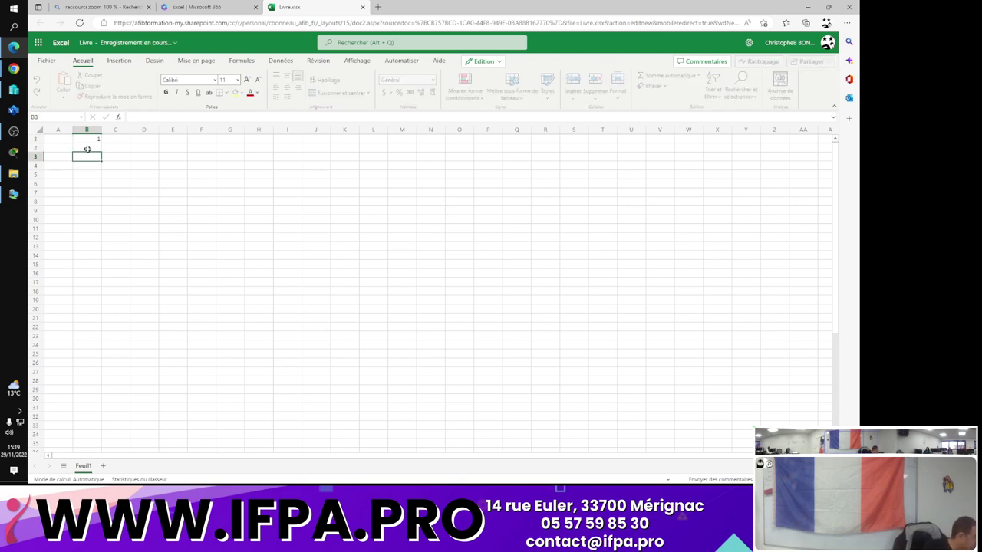
text(2)
key(Return)
text(3)
key(Escape)
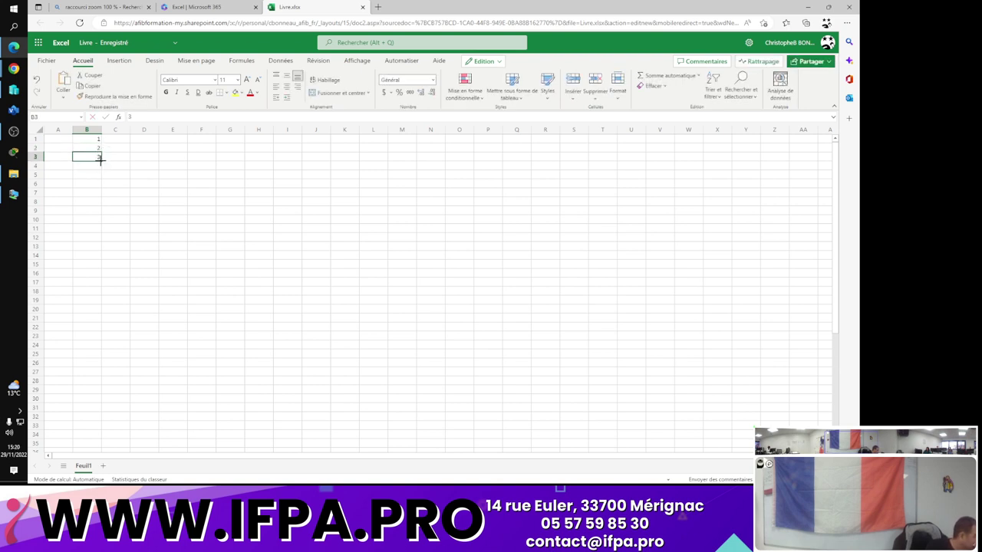
drag(101, 160, 100, 178)
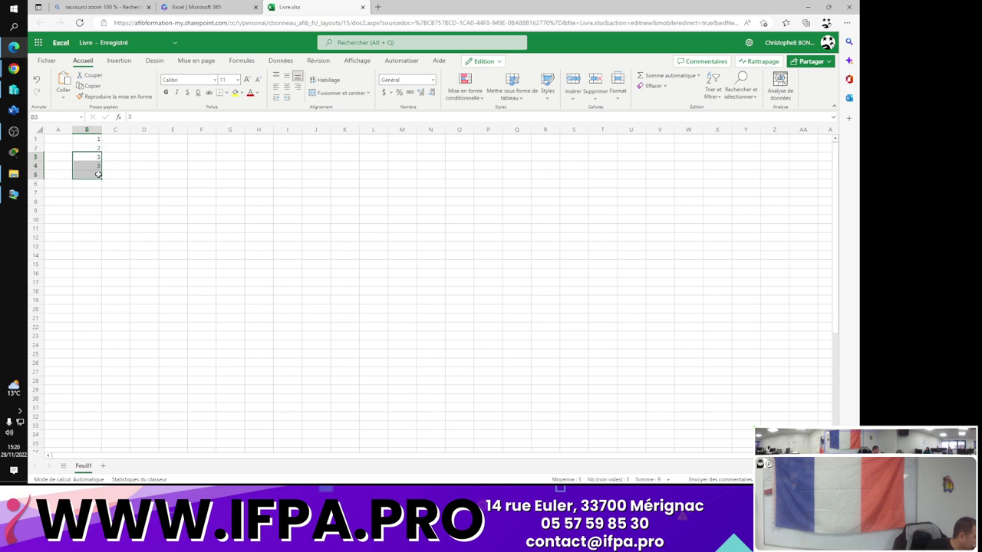
click(103, 177)
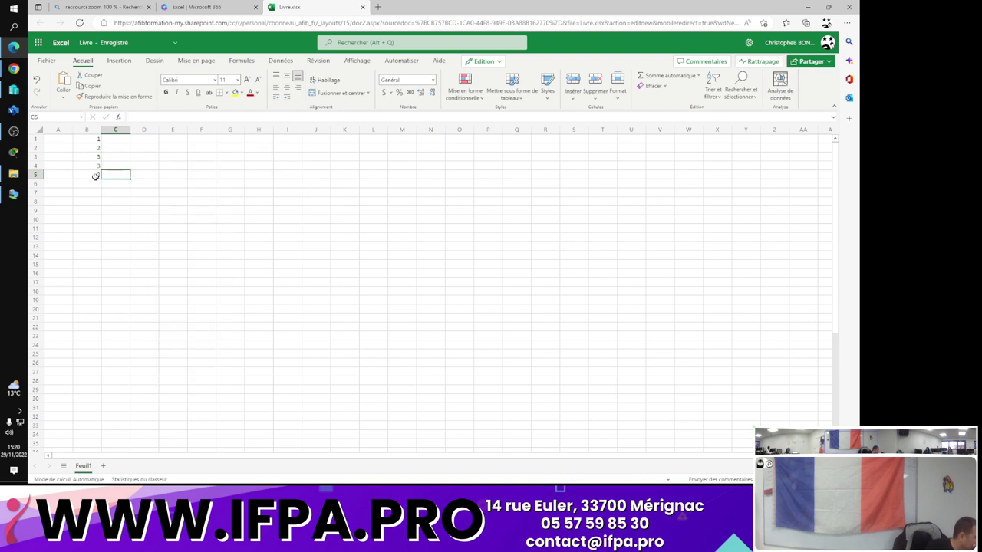
Check the context options of cells B5 and B6 around the fill handle for a series fill choice
click(95, 176)
right_click(100, 182)
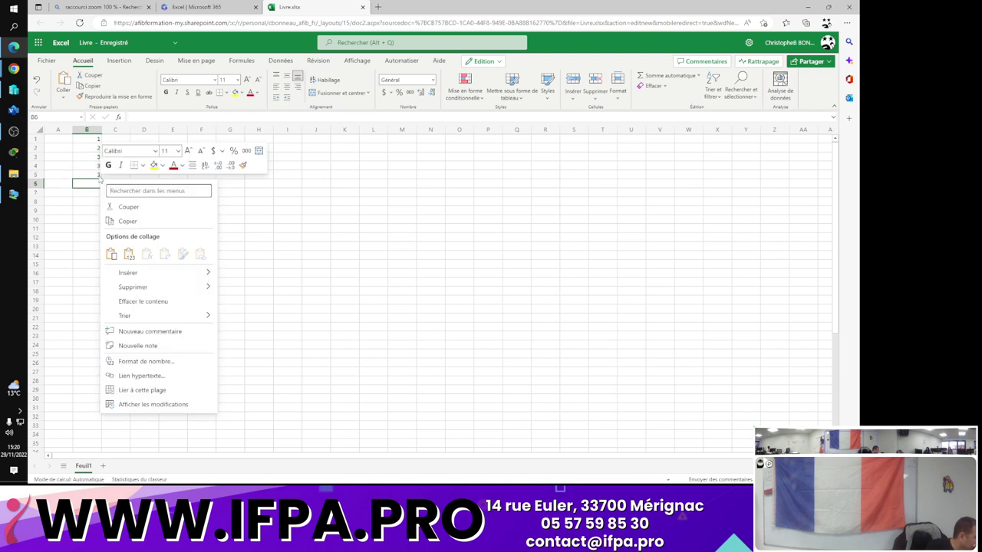
key(Escape)
click(93, 174)
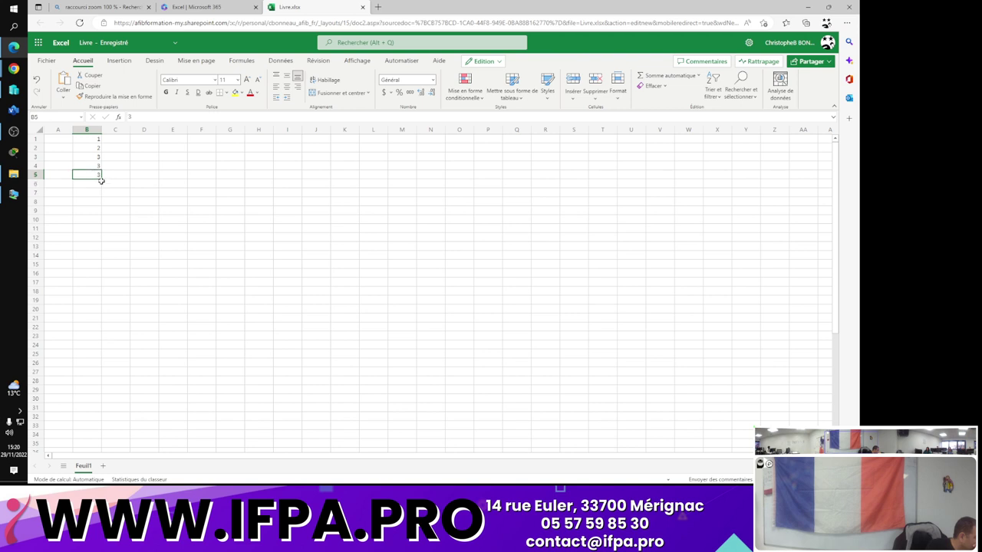
right_click(100, 181)
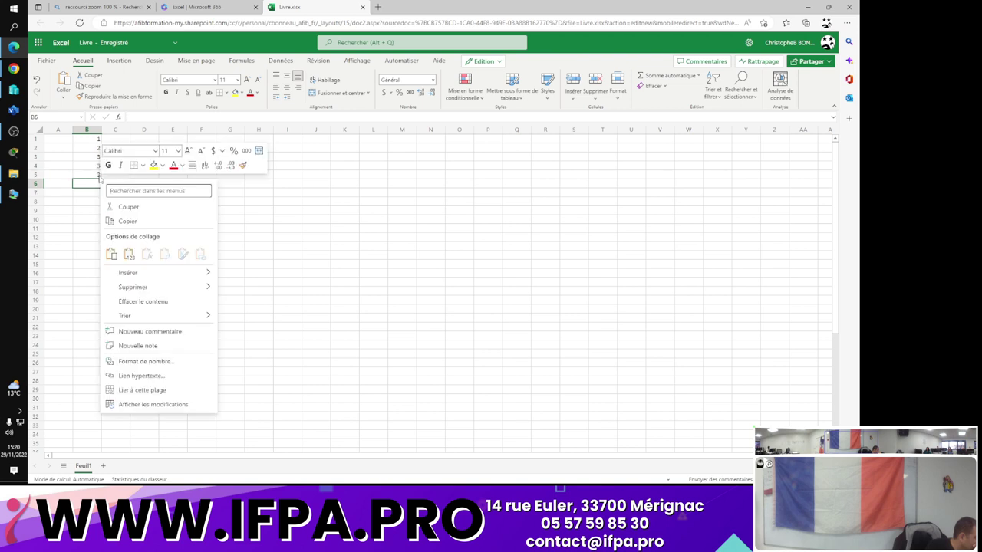
click(252, 246)
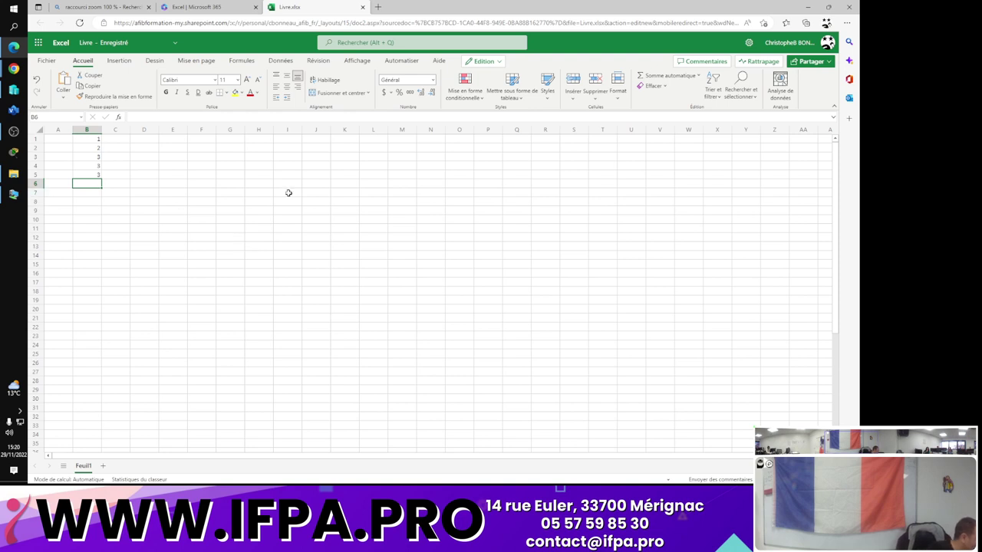
right_click(101, 188)
key(Escape)
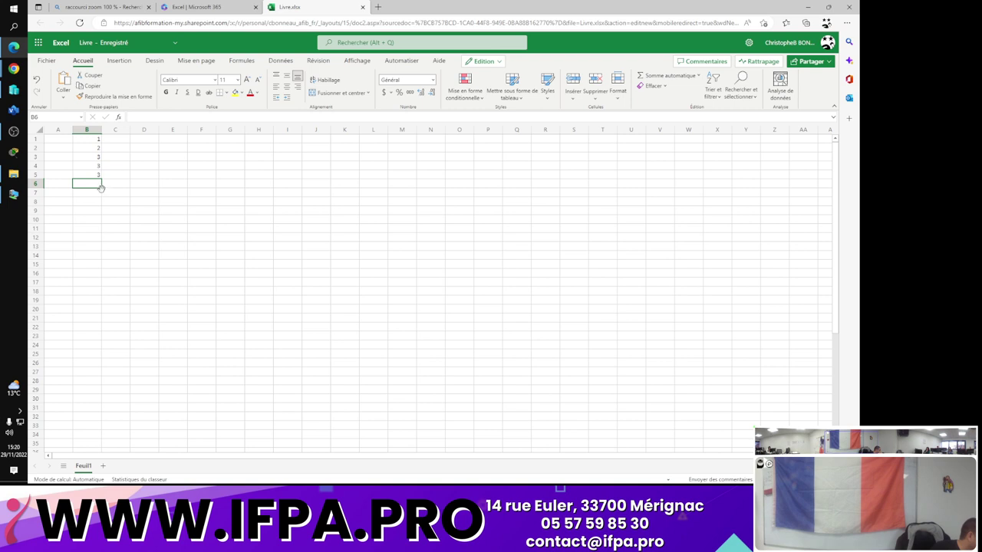
right_click(101, 187)
key(Escape)
click(98, 175)
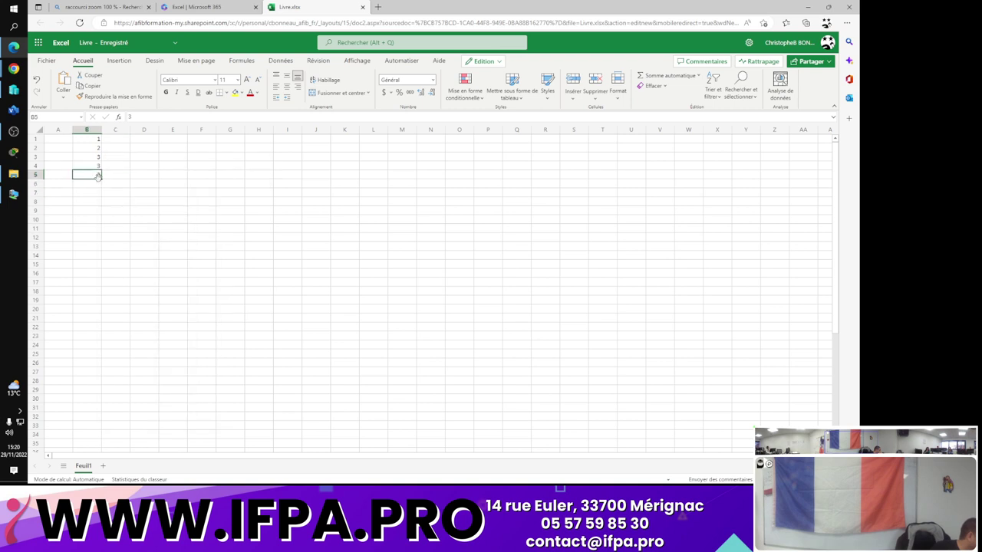
Move the 3 from B5 to B6 and examine the context options of cells B4 and B5
mouse_move(98, 174)
mouse_down()
mouse_move(98, 184)
mouse_move(100, 170)
mouse_up()
right_click(101, 174)
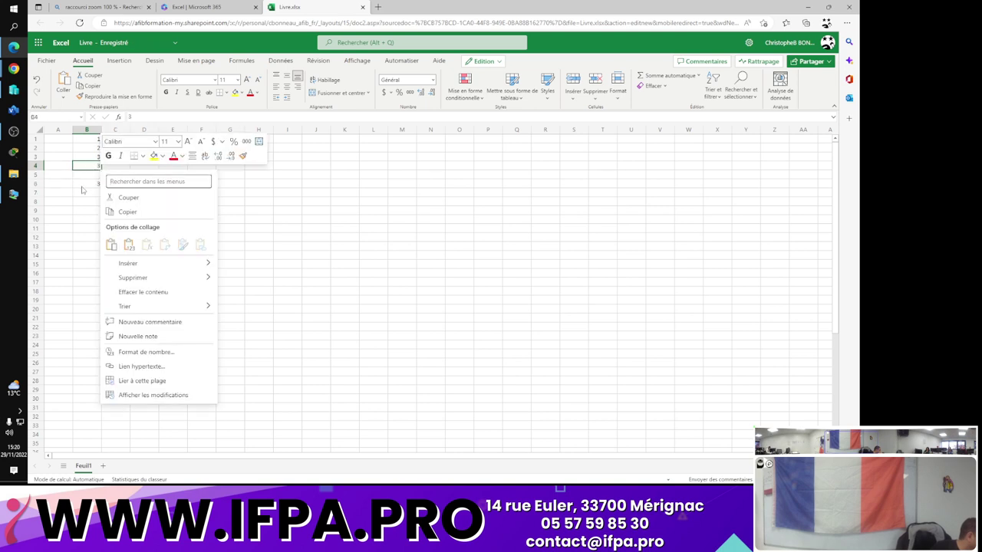
key(Escape)
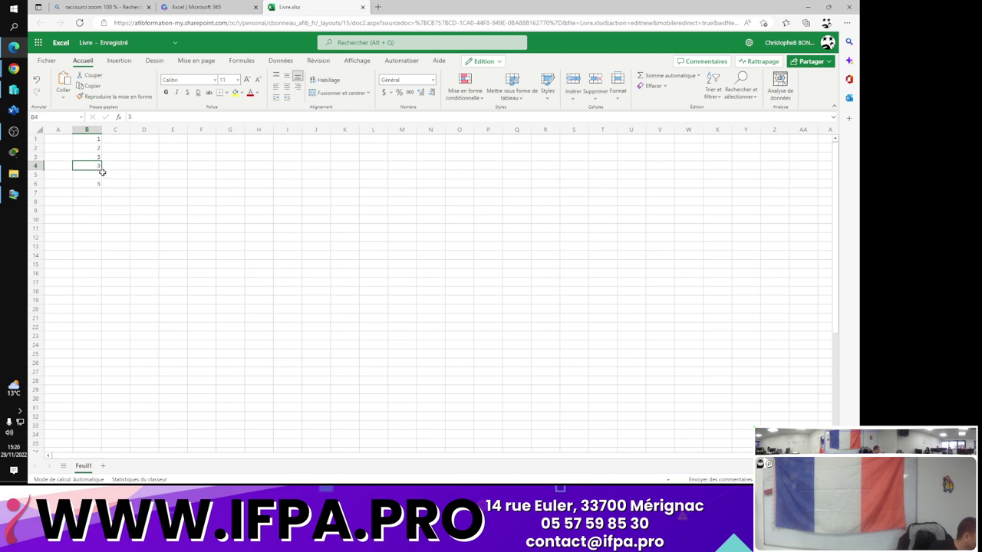
right_click(100, 174)
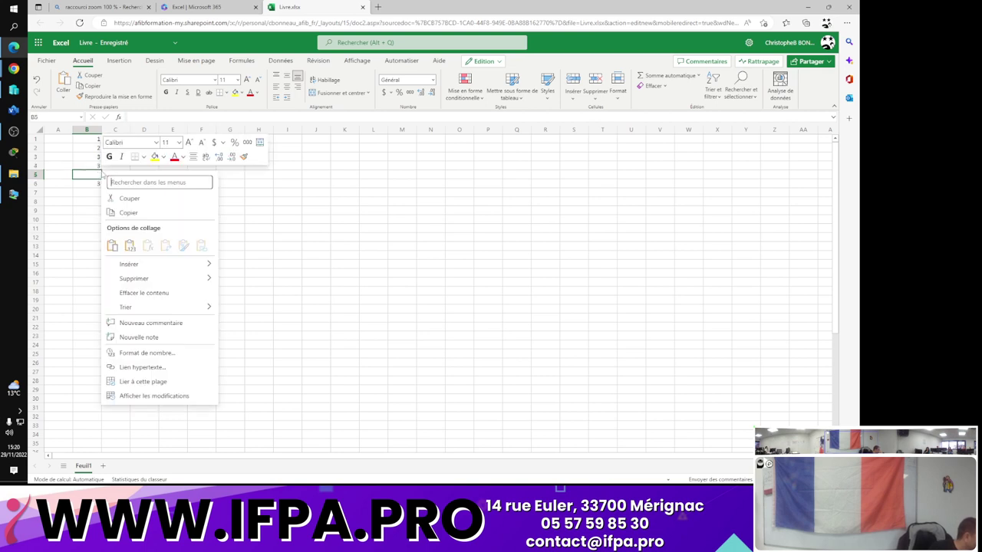
key(Escape)
click(97, 168)
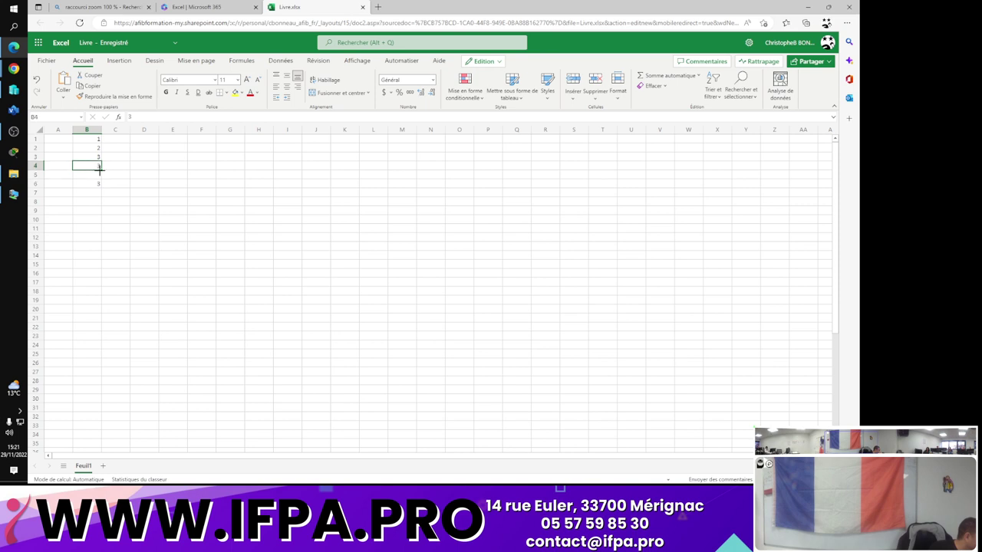
right_click(100, 173)
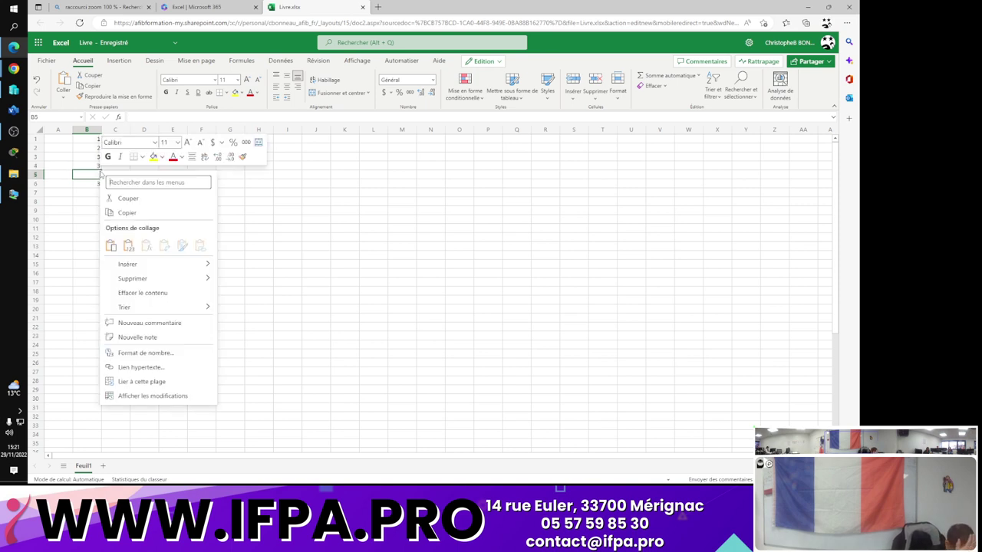
key(Escape)
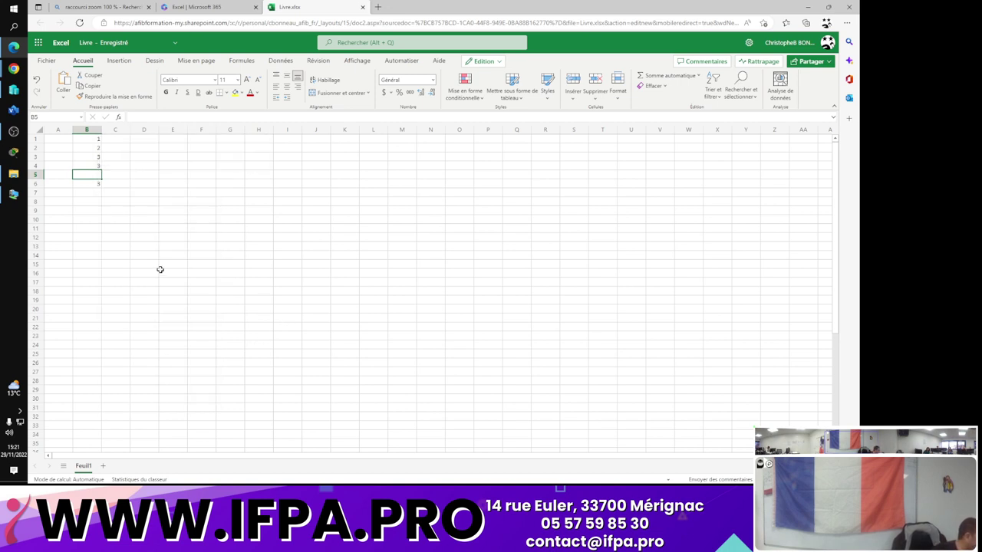
click(91, 168)
right_click(91, 169)
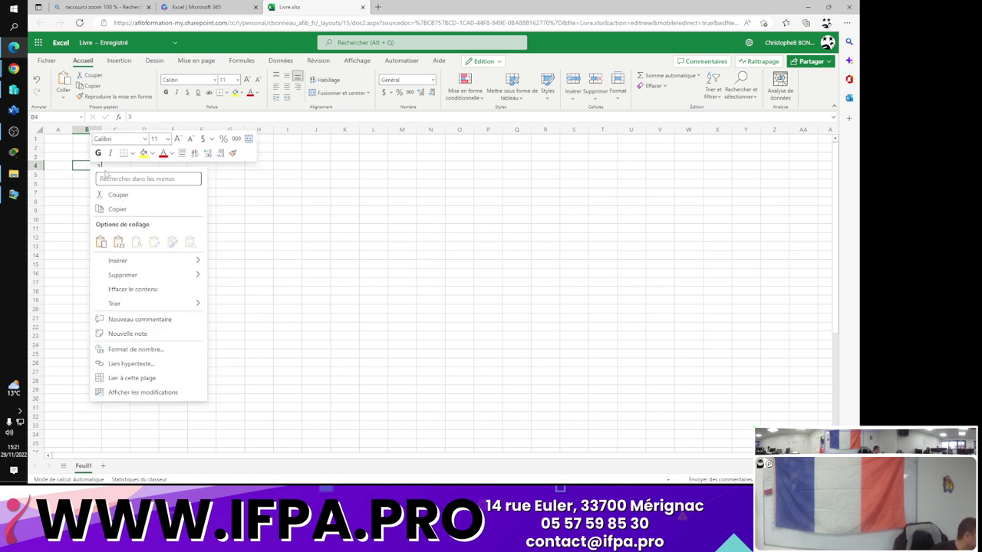
key(Escape)
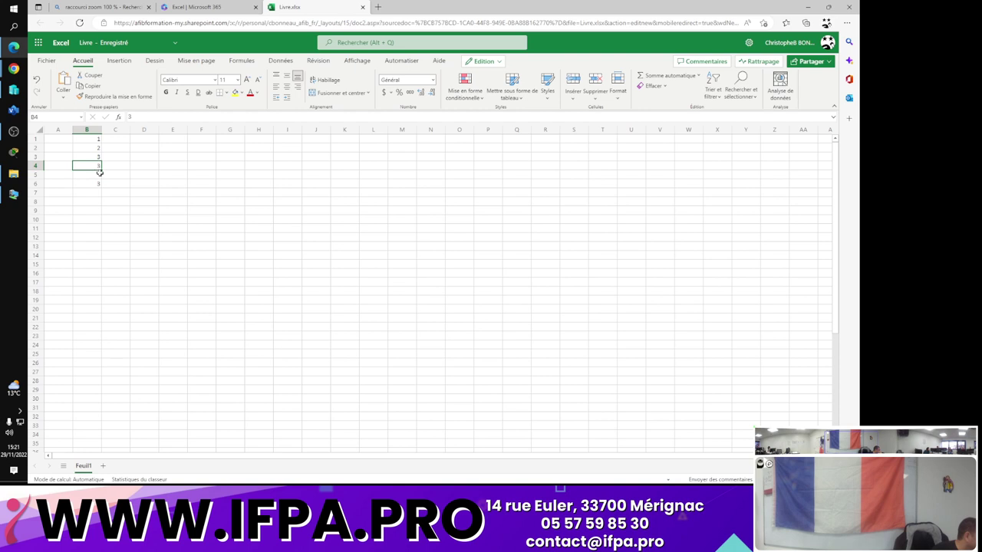
Extend B4 down to B6 with the fill handle and check the context options around B6 and B7
drag(102, 170, 100, 188)
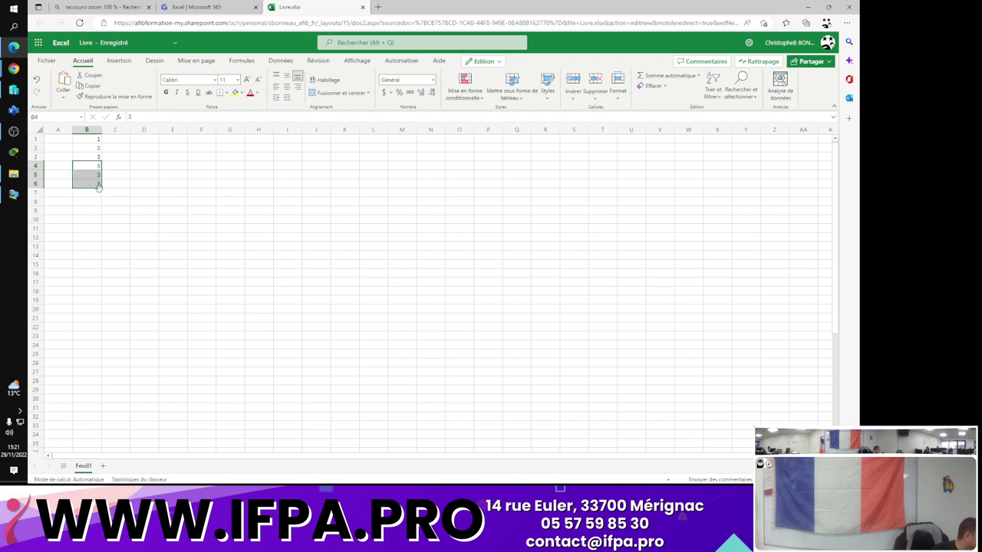
click(100, 190)
right_click(100, 190)
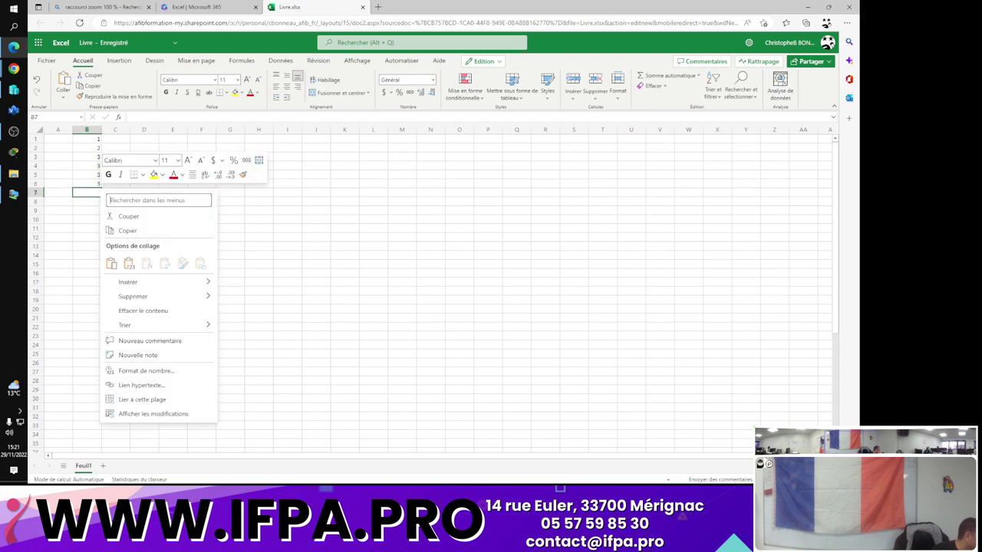
click(101, 186)
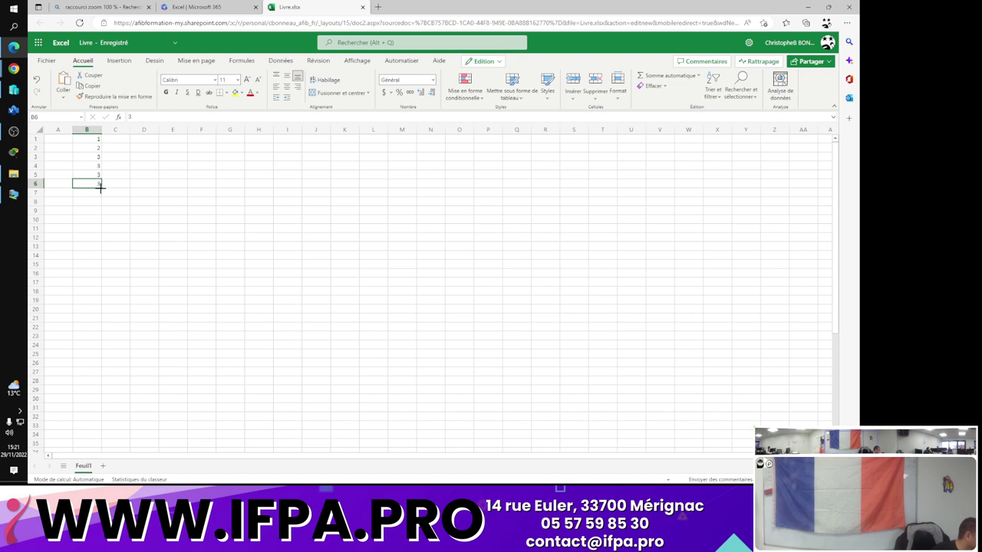
click(100, 190)
right_click(100, 191)
key(Escape)
click(97, 181)
right_click(102, 190)
key(Escape)
Extend the value in B3 down to B7 with the fill handle
click(97, 164)
click(96, 156)
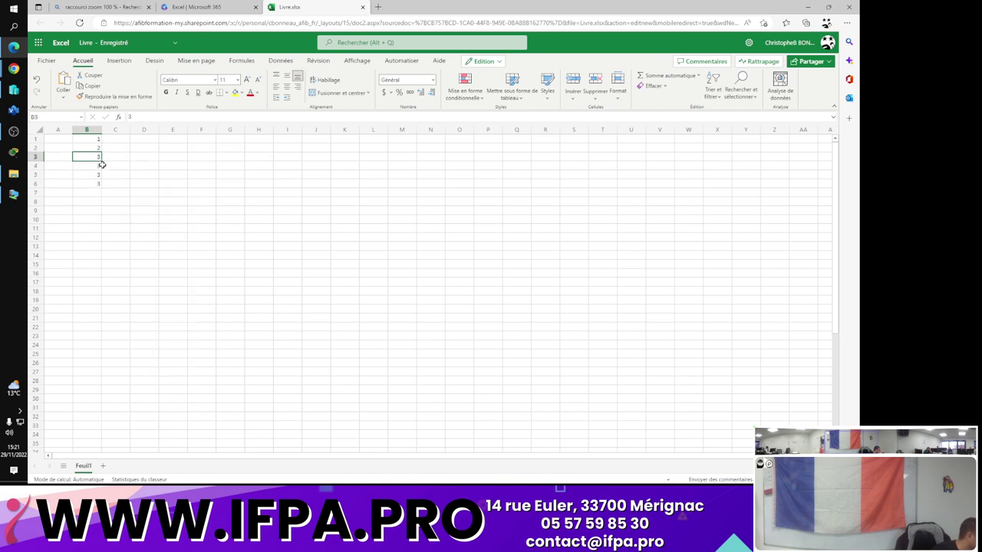
drag(100, 159, 97, 193)
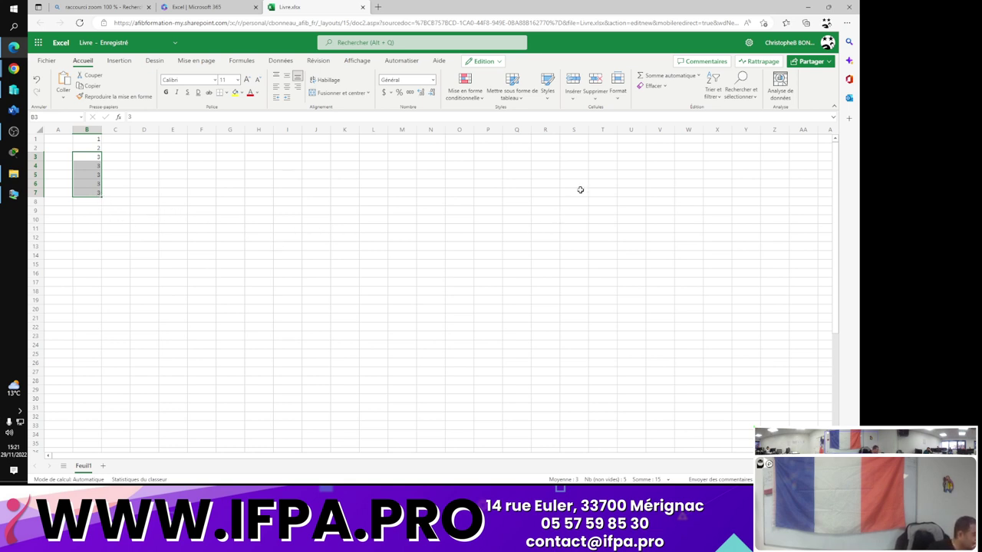
Search the web in a new browser tab for "excel incrementer +1"
click(377, 6)
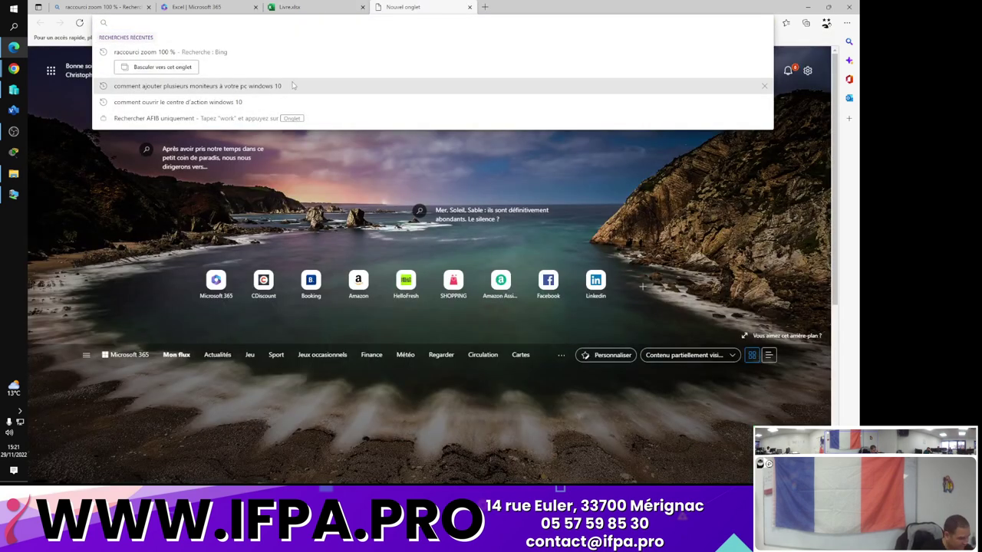
text(ex)
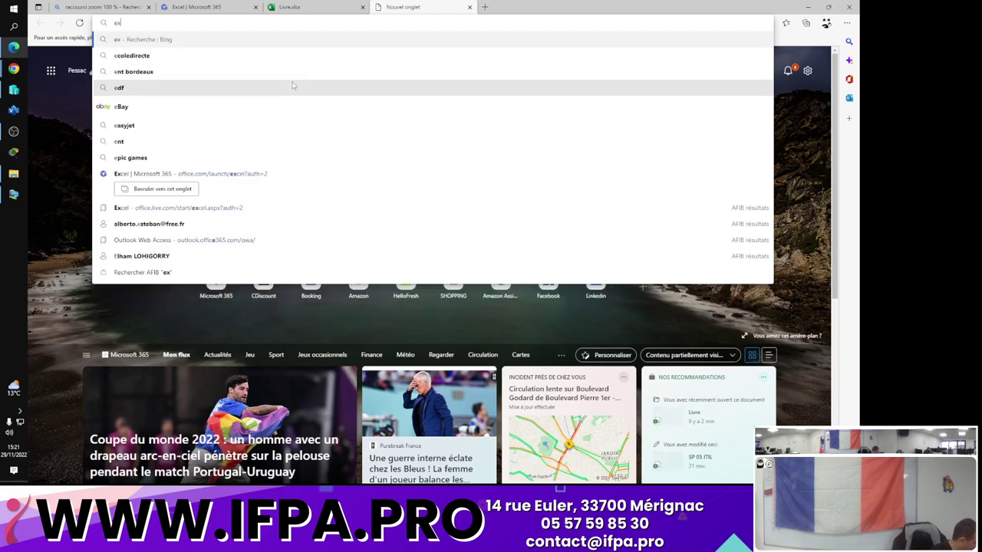
text(el ecrement)
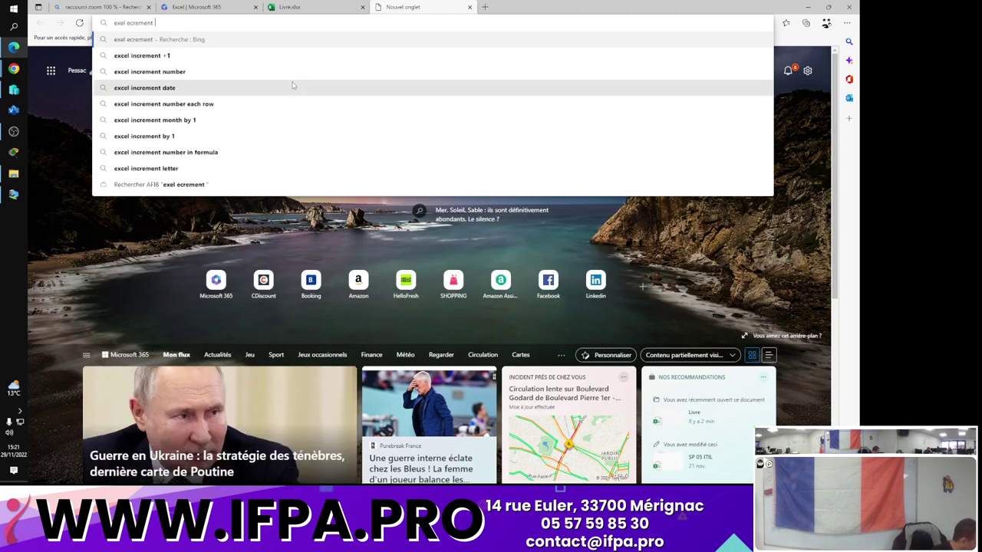
key(BackSpace)
text(er)
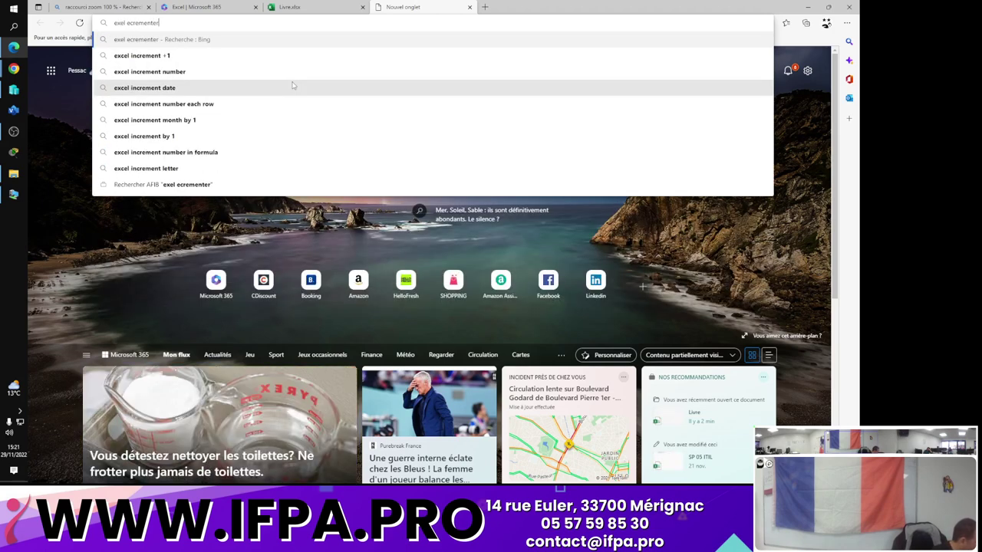
key(Down)
key(Down)
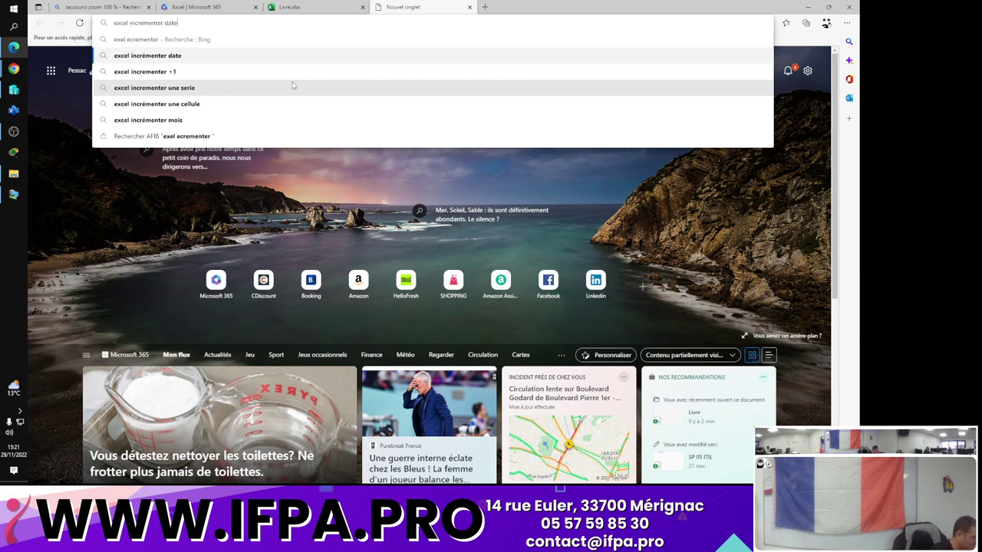
key(Return)
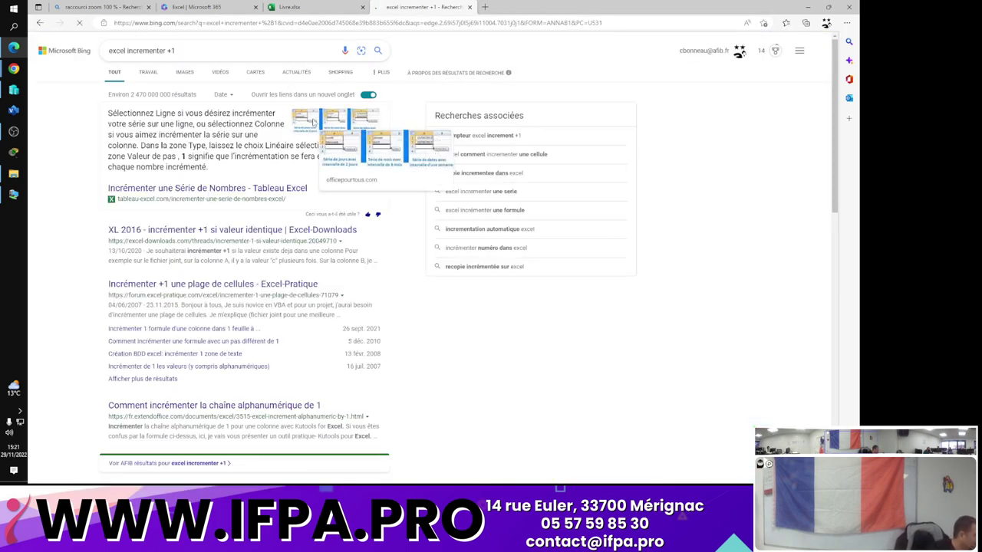
Examine the officepourtous.com image results showing series of days, months and dates, and close the image preview
click(335, 153)
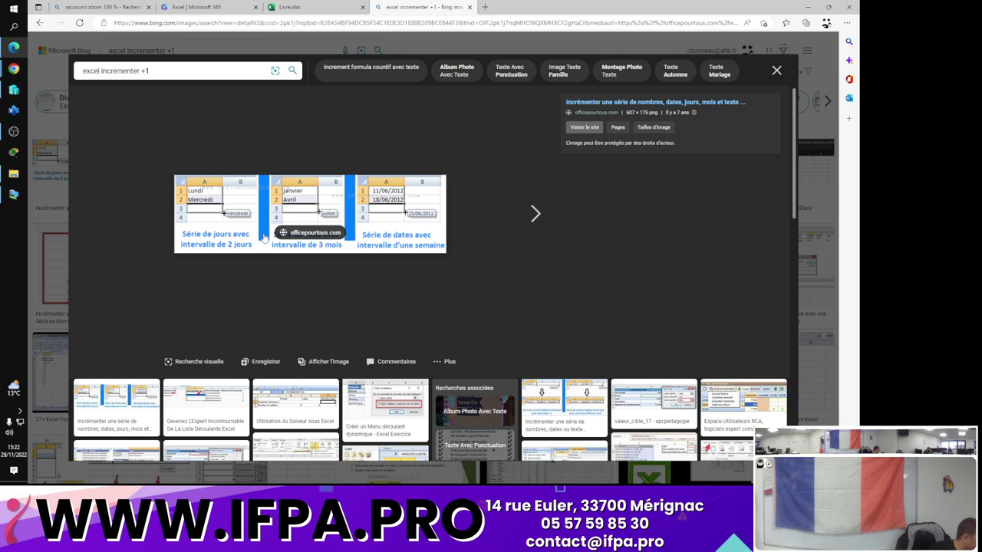
click(776, 70)
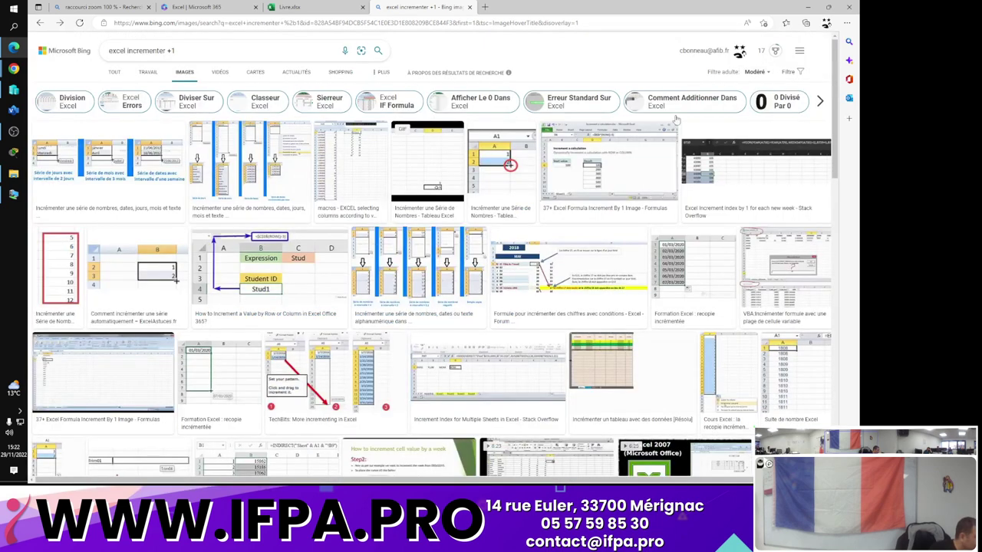
click(266, 180)
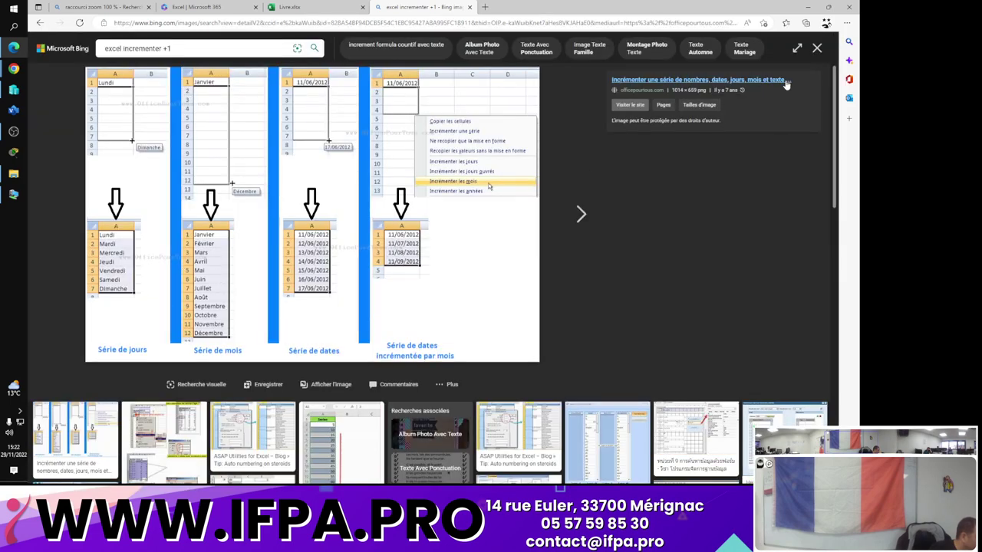
click(816, 48)
Return to Livre.xlsx, extend B7 down to B9 with the fill handle and display the range's context options
click(283, 7)
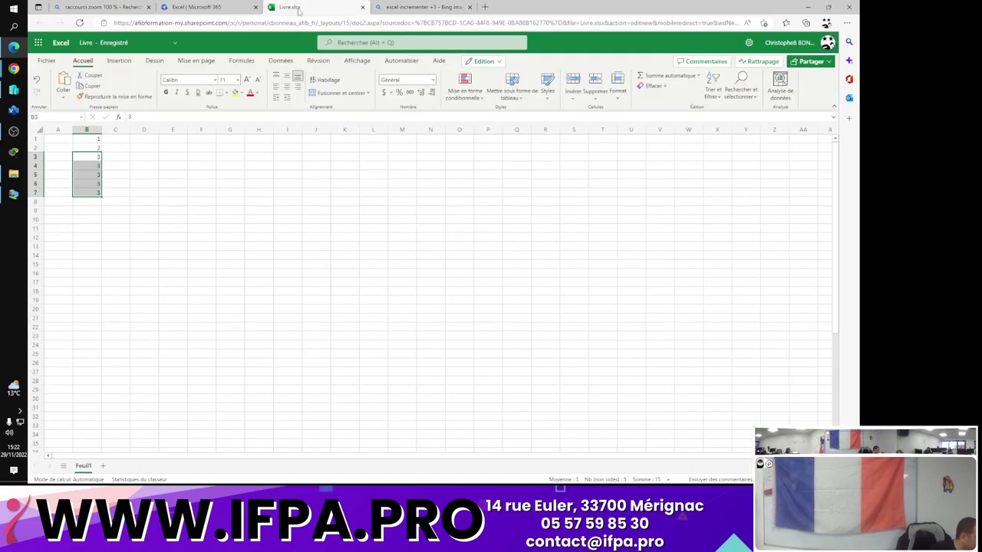
click(102, 199)
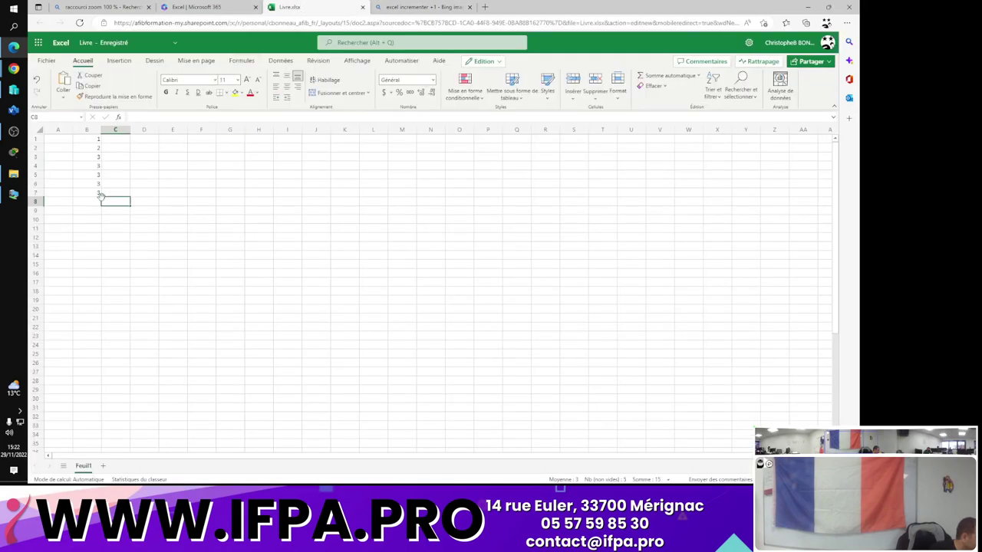
right_click(102, 201)
key(Escape)
click(94, 191)
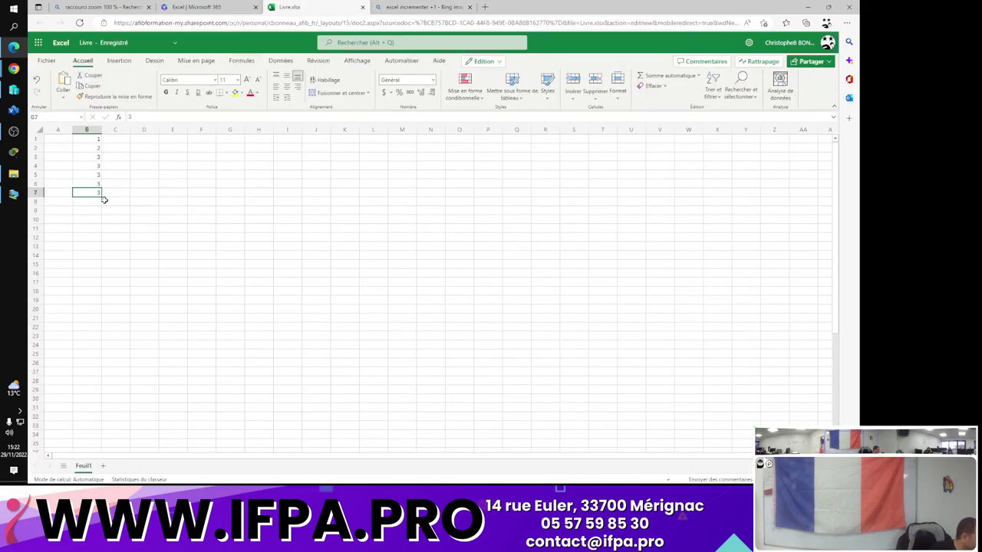
drag(100, 198, 98, 210)
right_click(98, 209)
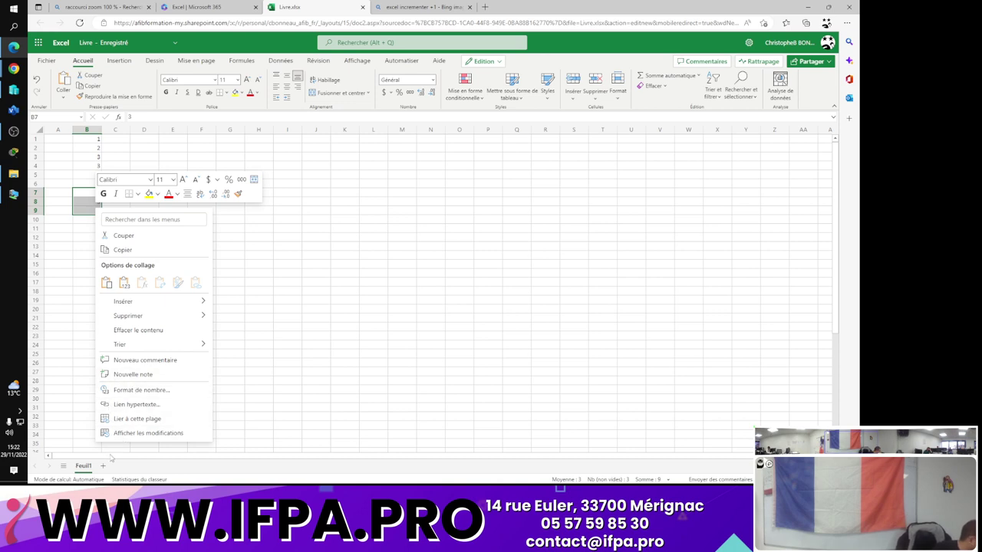
Go back to the image results and open the officepourtous.com article on incrementing a series of numbers, dates, days, months and text
click(415, 7)
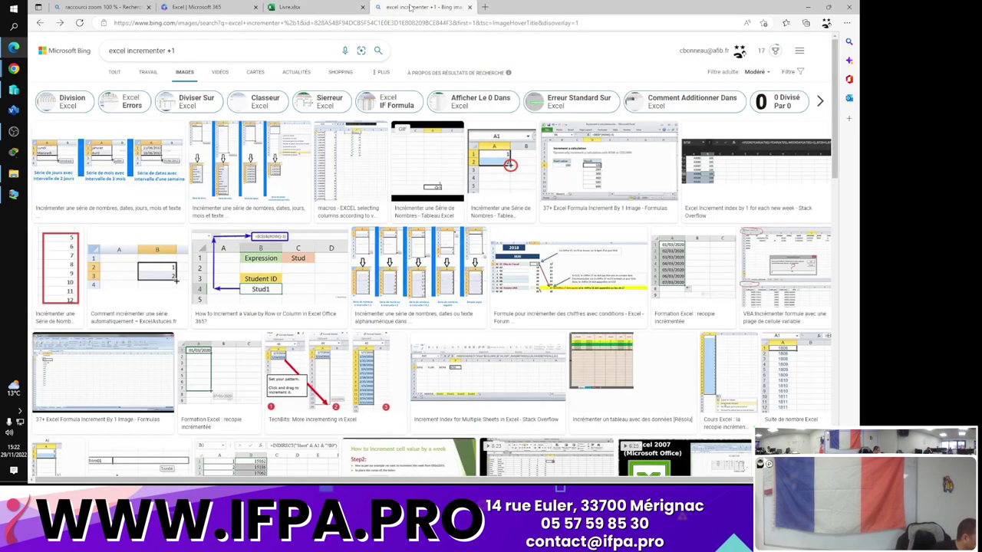
click(121, 175)
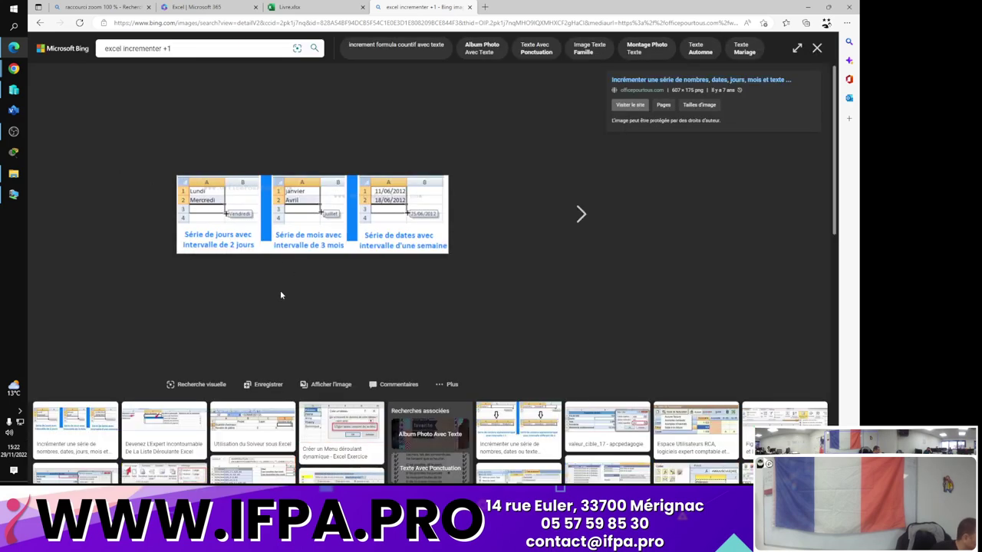
click(714, 81)
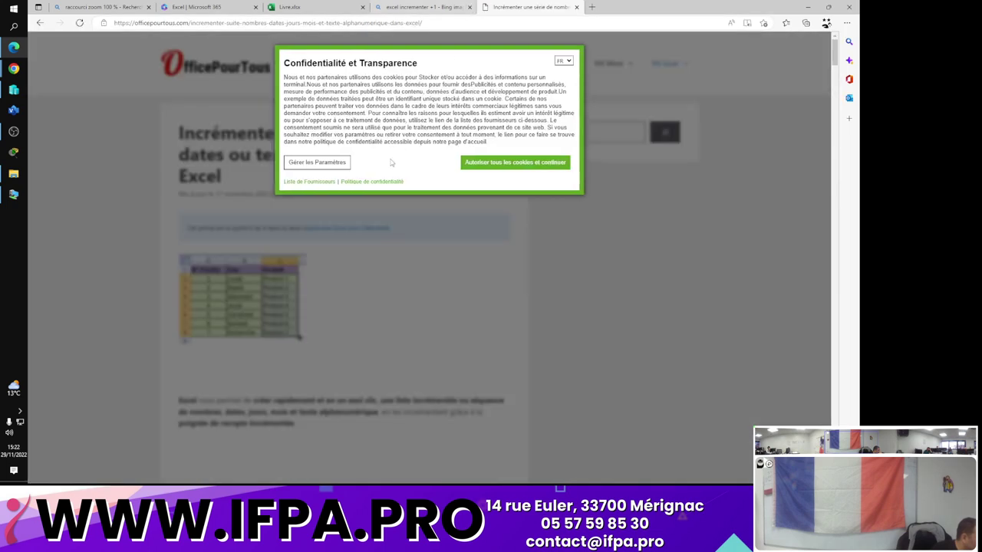
Accept the site's cookies and read the article's section on incrementing a number series with the fill handle
click(491, 165)
scroll(417, 222, down, 1)
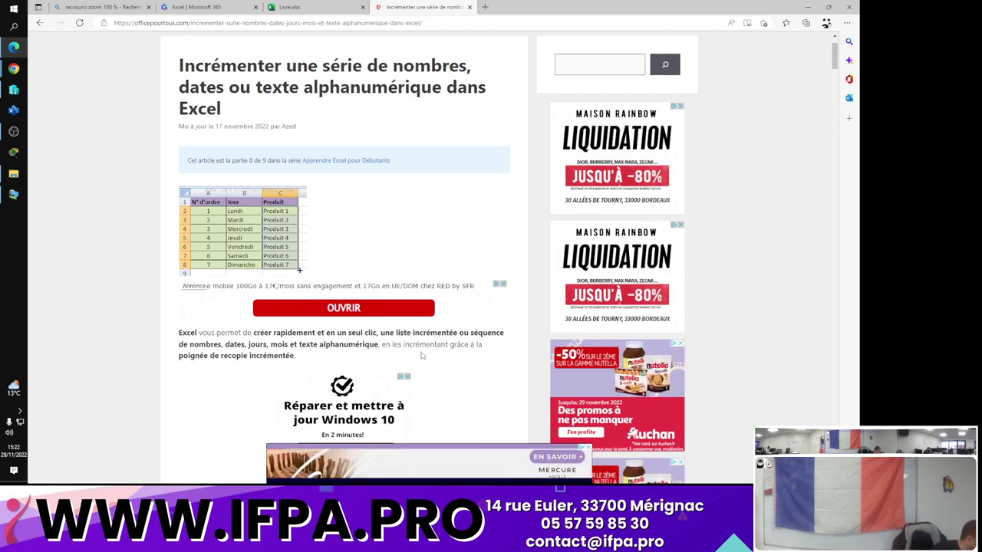
scroll(427, 356, down, 3)
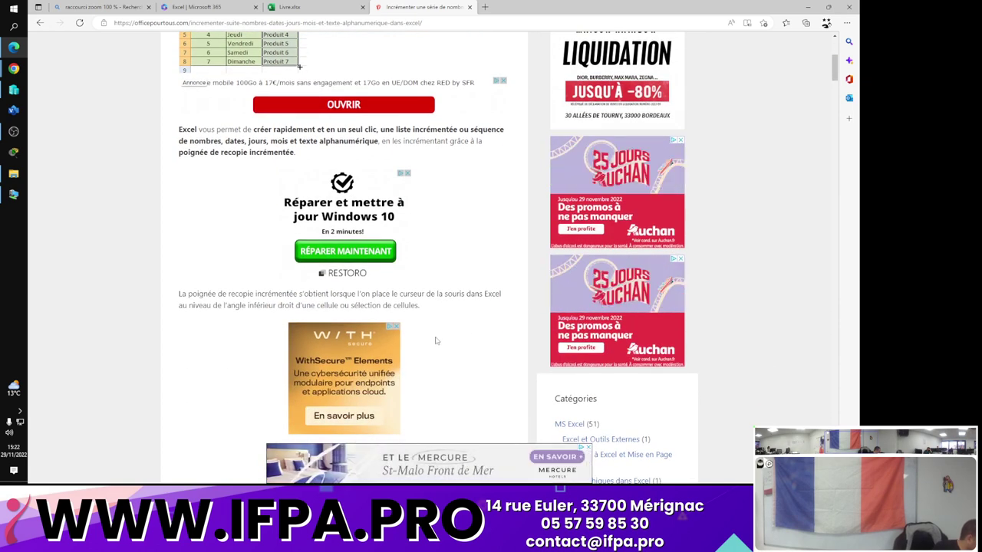
scroll(435, 340, down, 3)
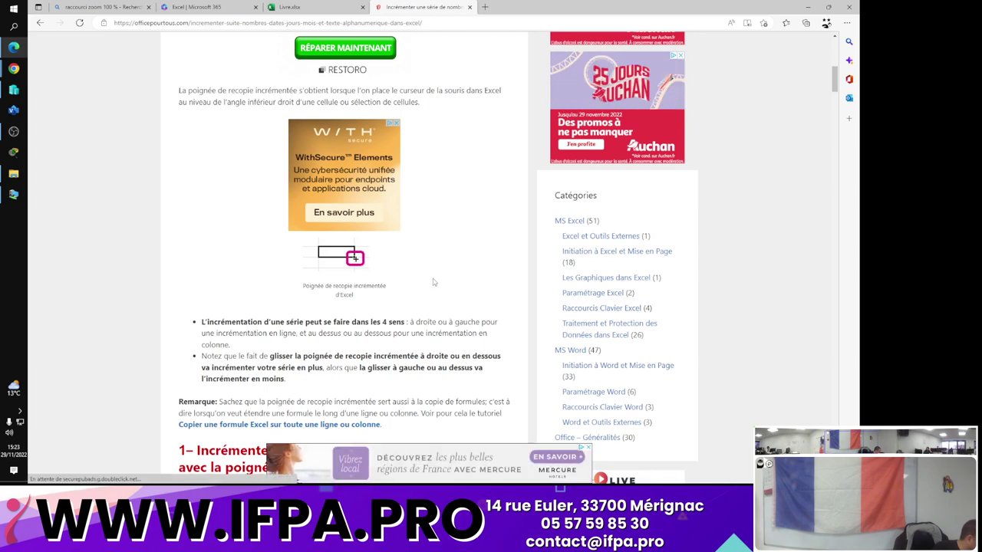
scroll(433, 282, down, 1)
scroll(433, 282, down, 2)
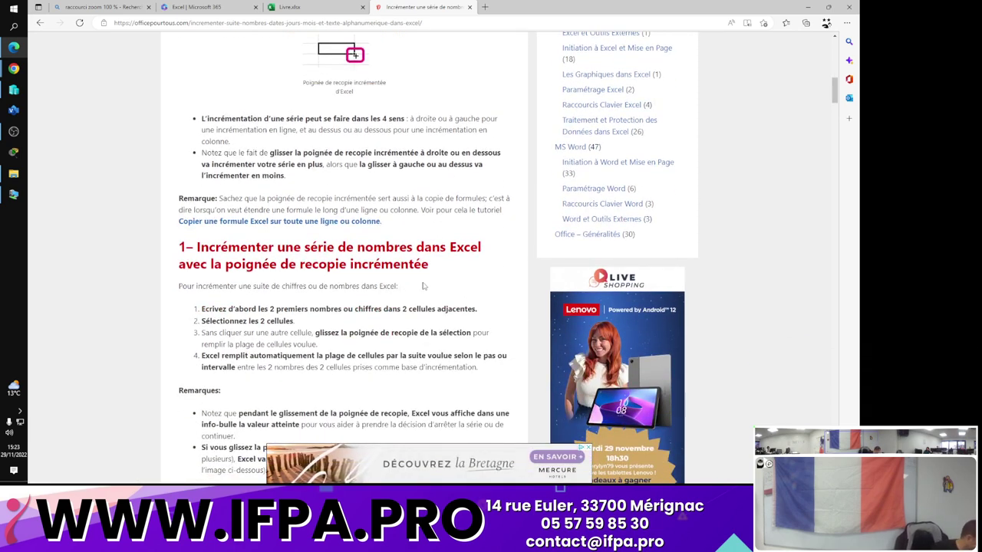
scroll(438, 303, down, 1)
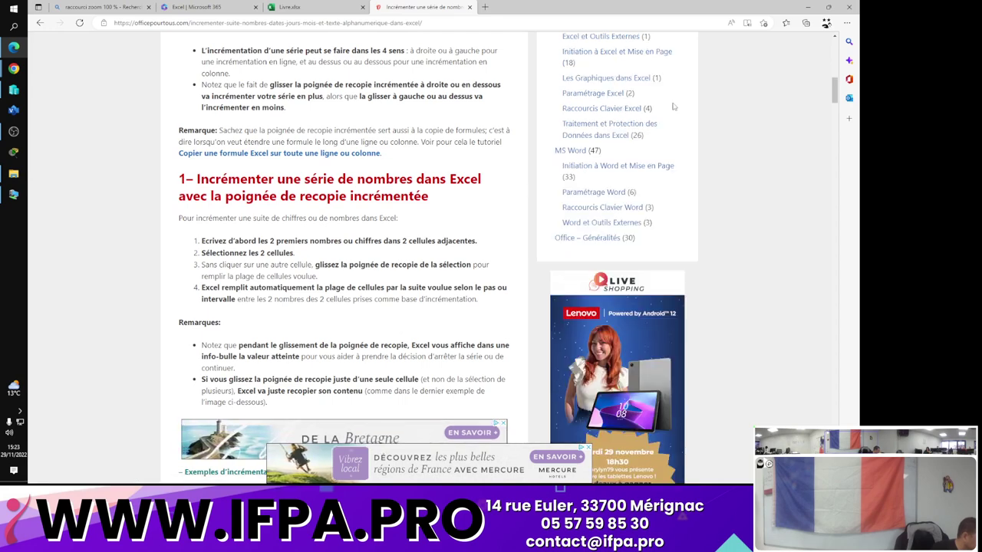
Return to Livre.xlsx, try the fill handle from B3 down to B9 and check the context options on B10
click(289, 7)
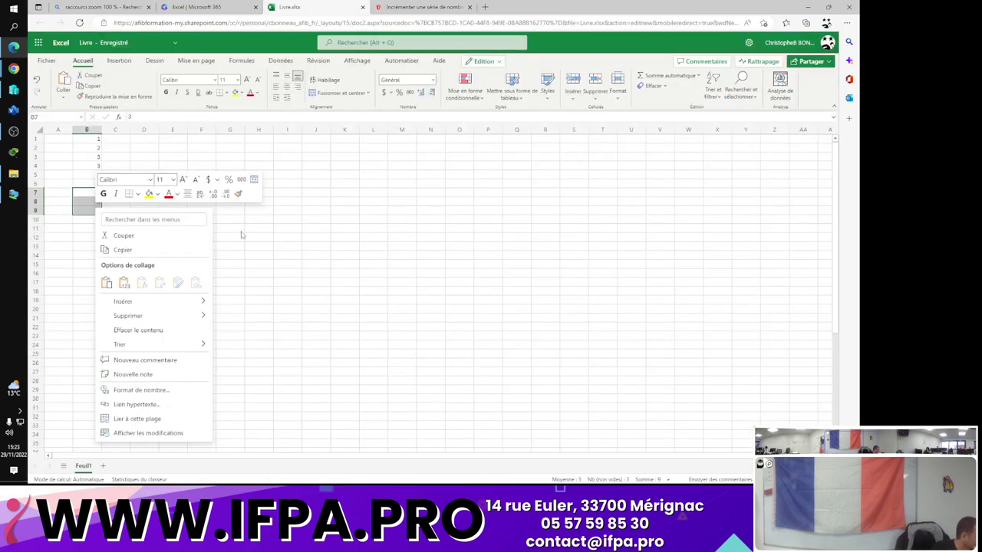
key(Escape)
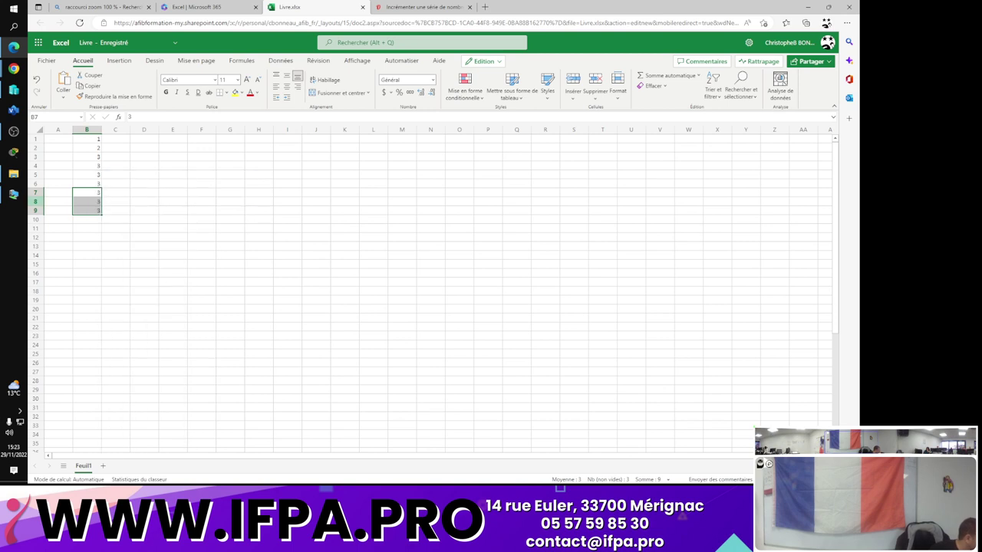
click(98, 157)
drag(99, 159, 100, 214)
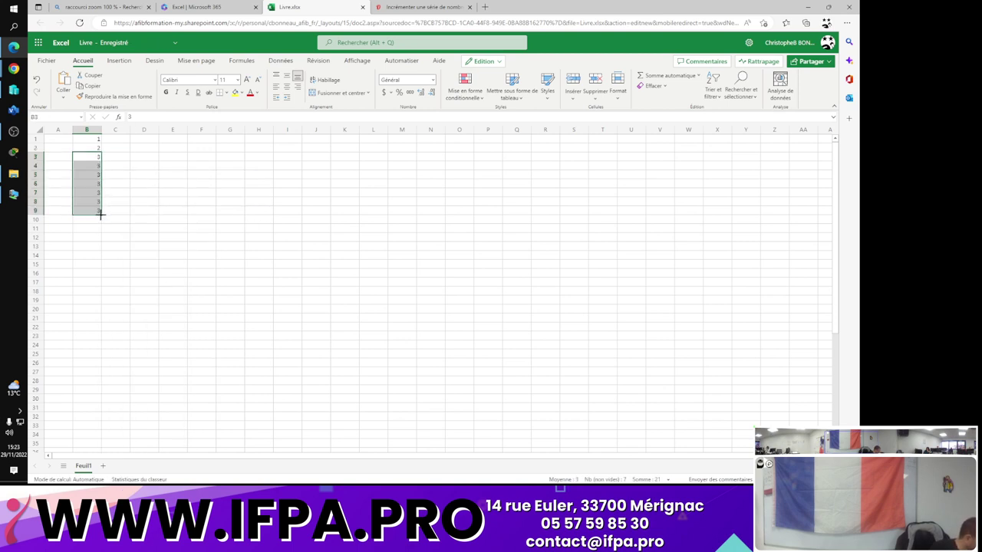
click(100, 219)
right_click(100, 220)
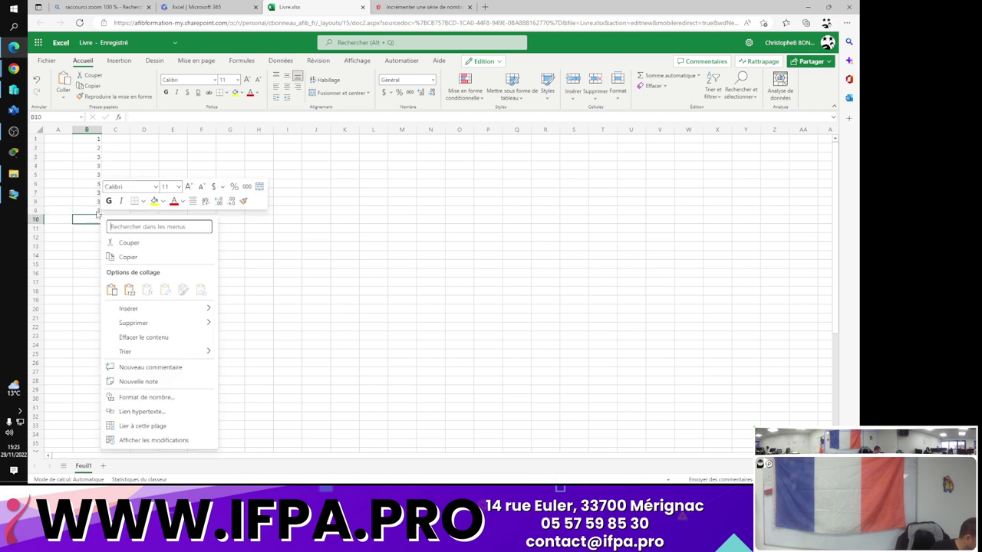
key(Escape)
Select B2:B10 and fill its values one column across into C2:C10
drag(91, 150, 97, 218)
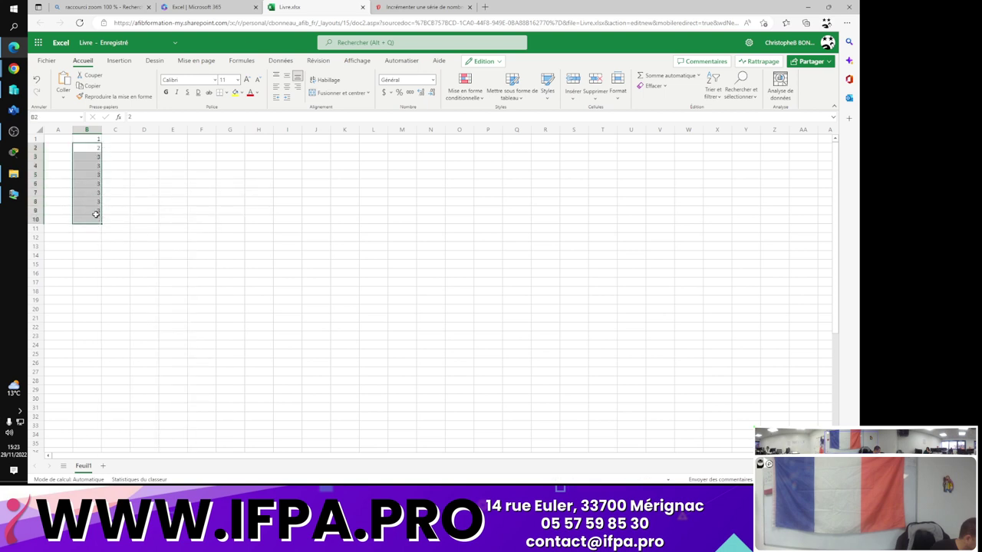
right_click(97, 218)
key(Escape)
key(shift+Right)
key(ctrl+r)
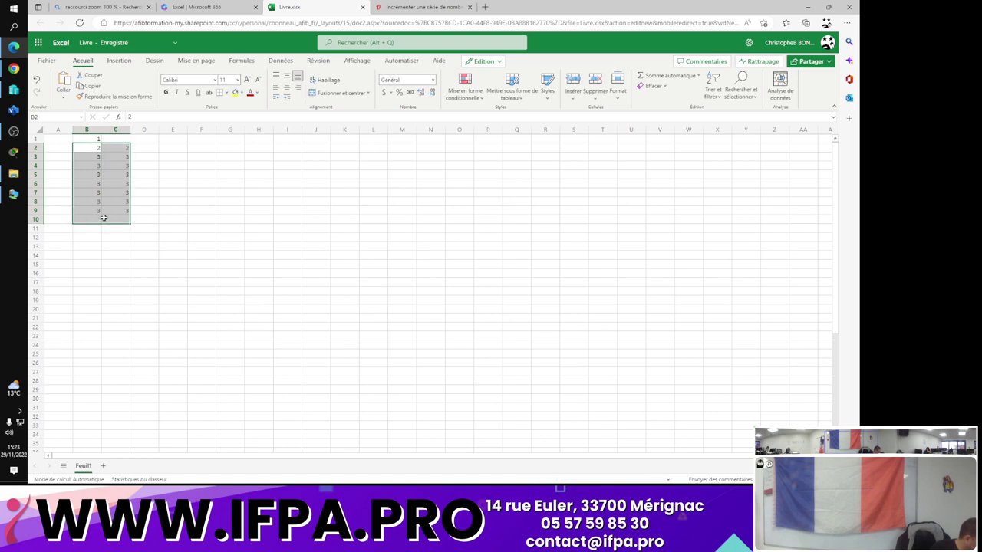
right_click(107, 221)
key(Escape)
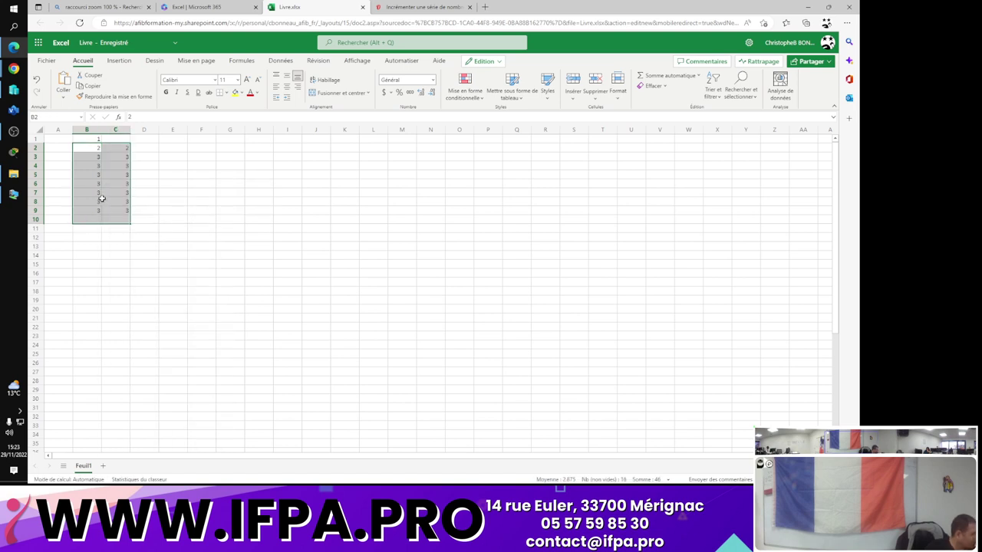
Close the Livre.xlsx workbook, dismiss the article's newsletter sign-up and minimize the browser
click(363, 6)
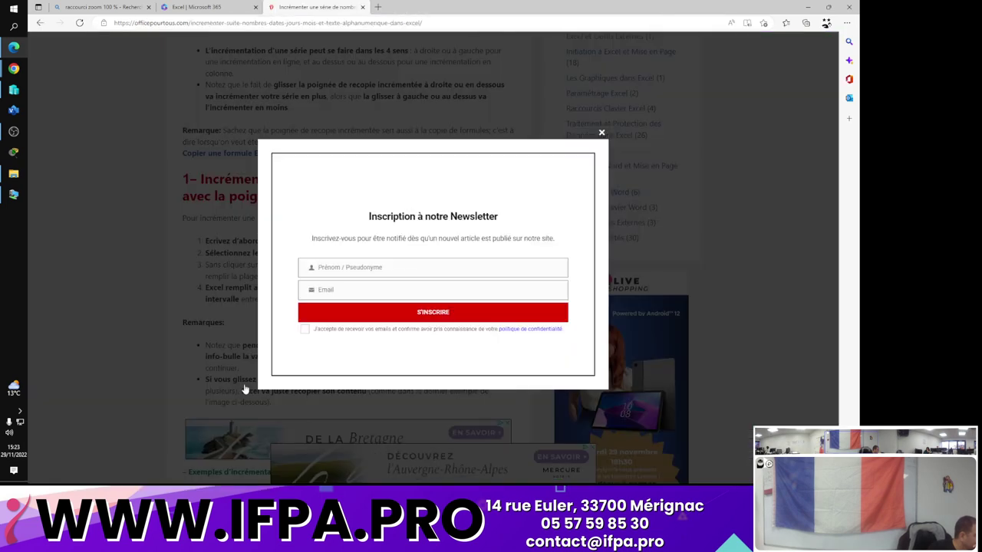
click(601, 135)
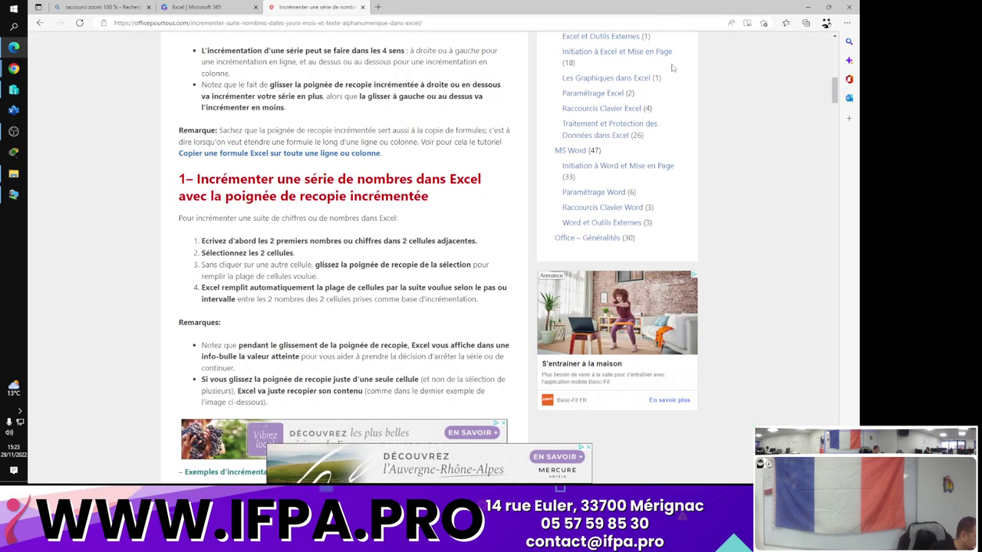
click(807, 7)
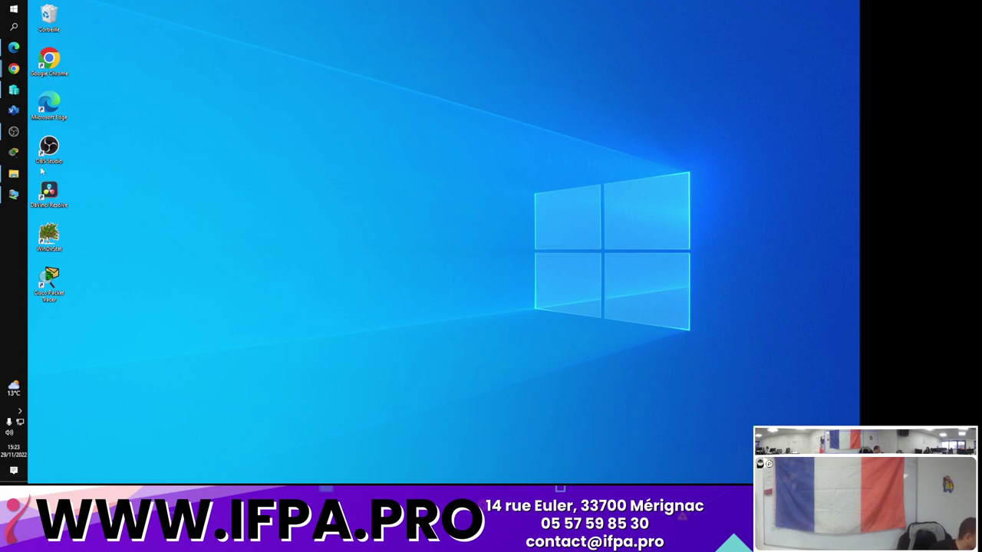
click(13, 8)
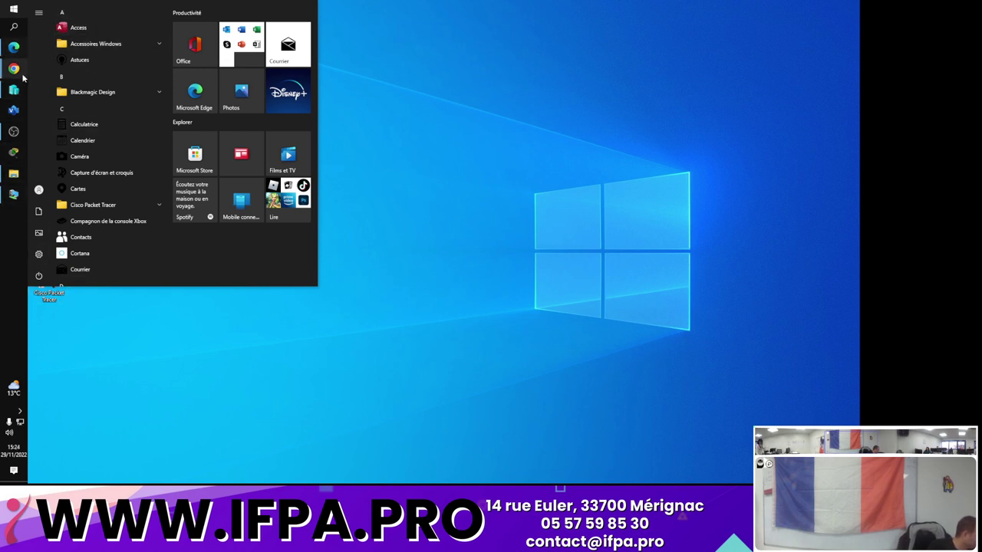
click(330, 444)
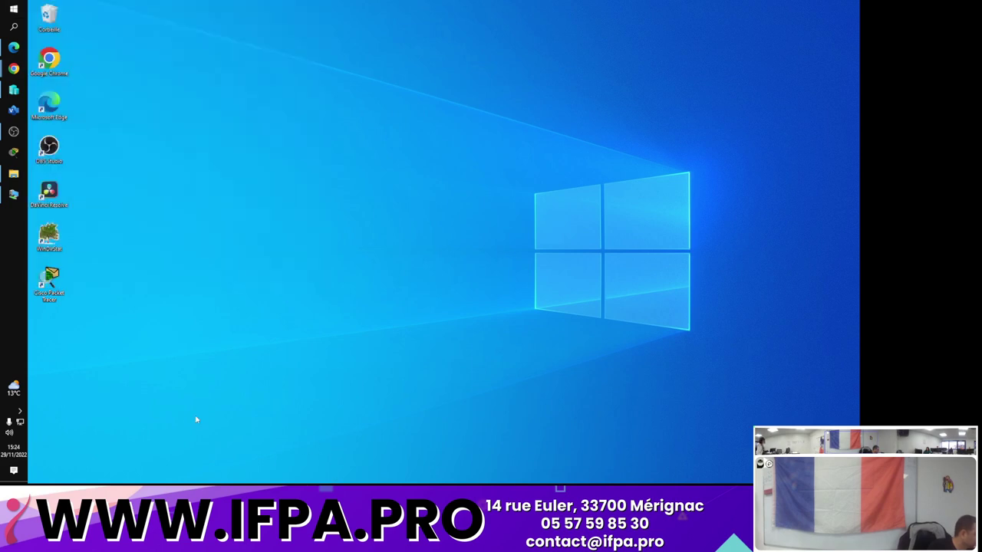
click(14, 9)
click(193, 63)
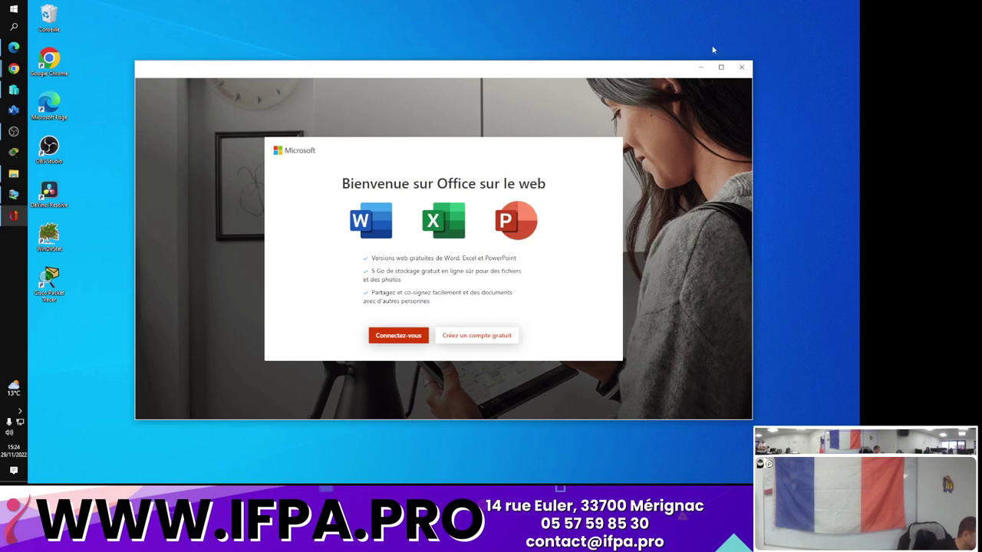
click(741, 66)
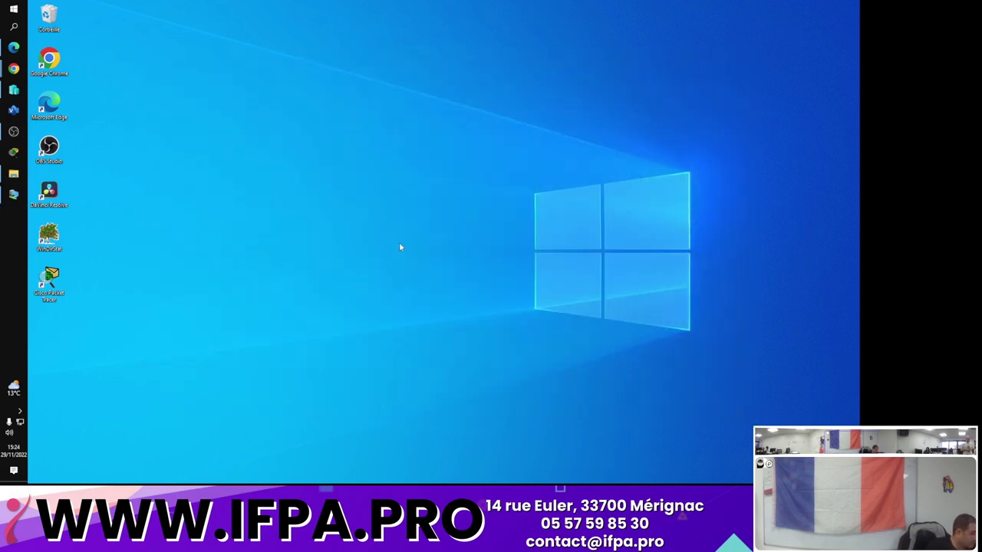
Launch Excel from the Windows Office app group, create a blank workbook, and close it before minimizing the browser
click(21, 14)
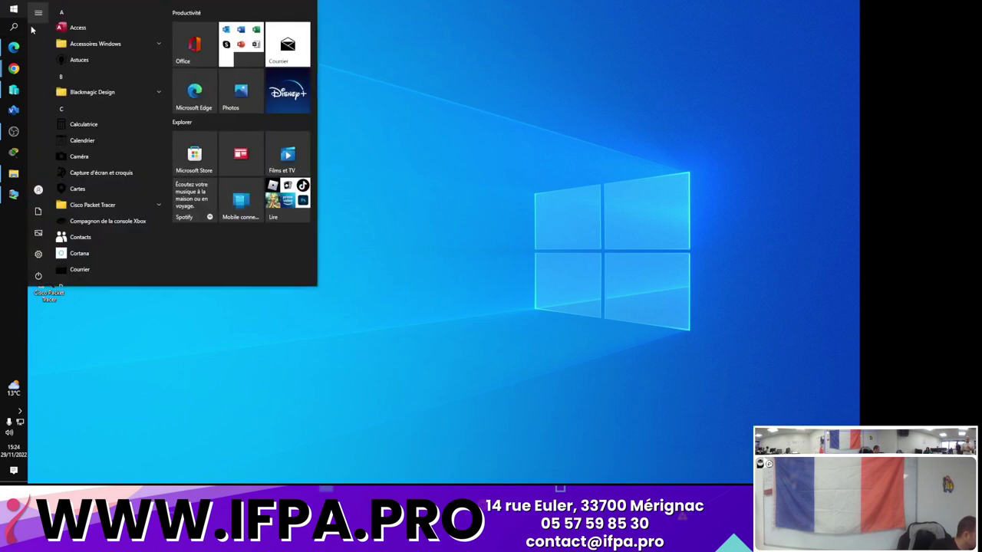
click(242, 48)
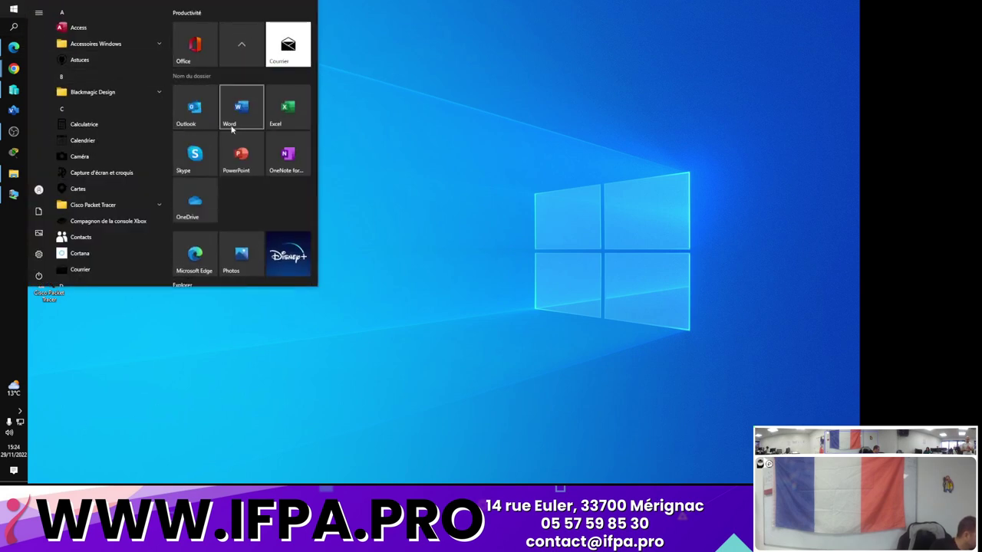
click(272, 120)
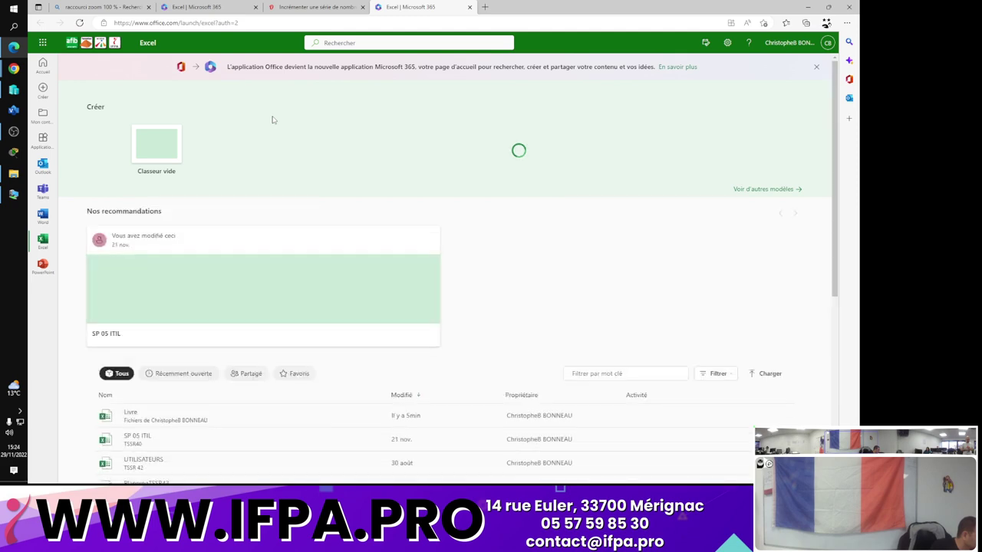
click(128, 138)
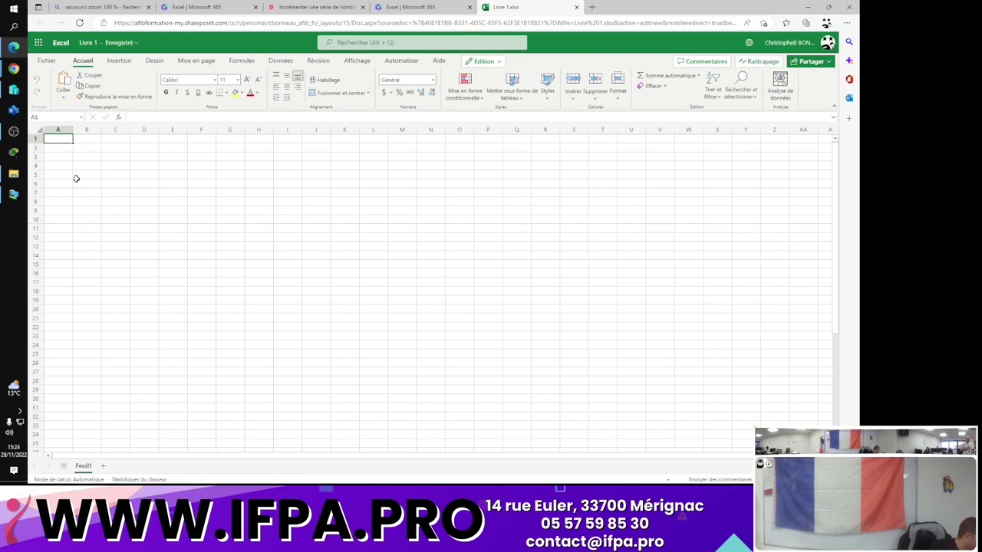
click(576, 7)
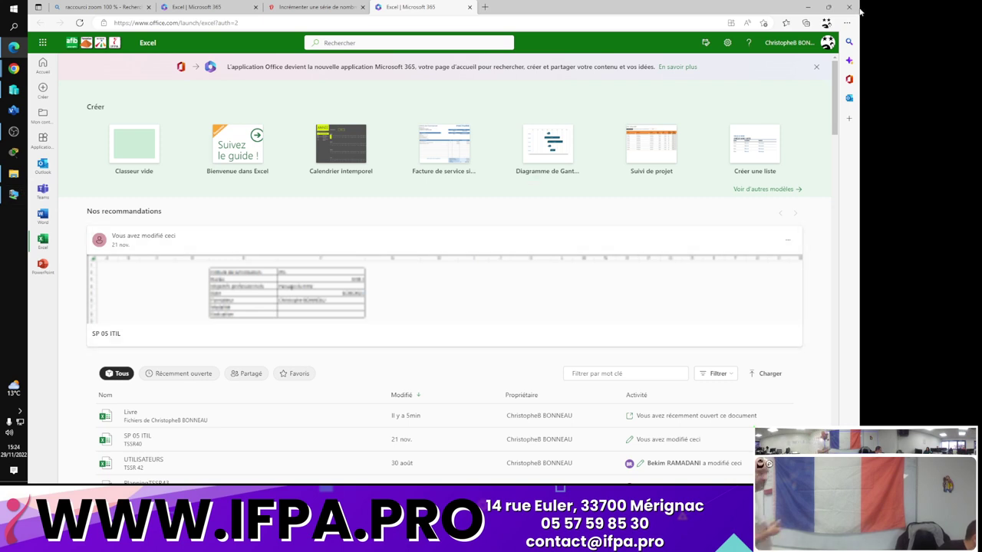
click(807, 7)
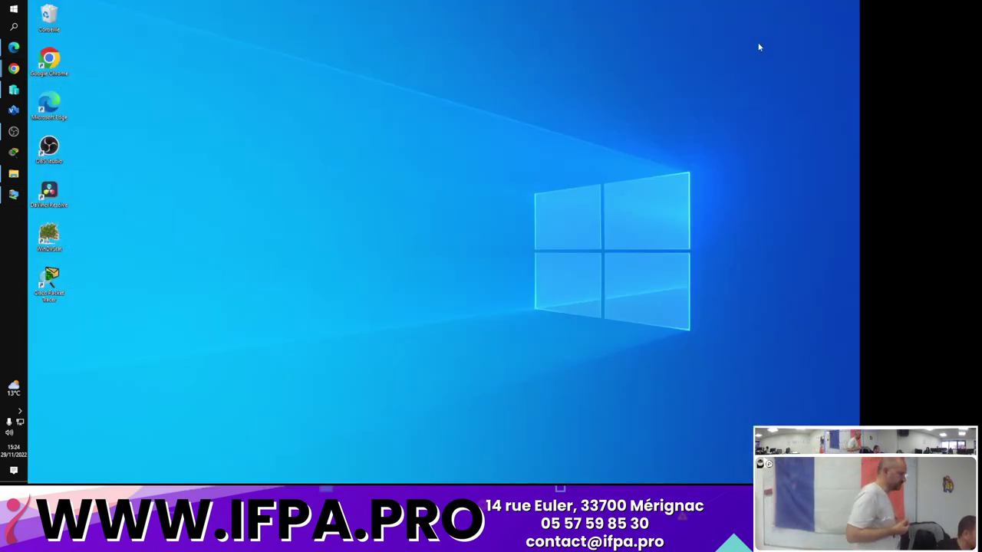
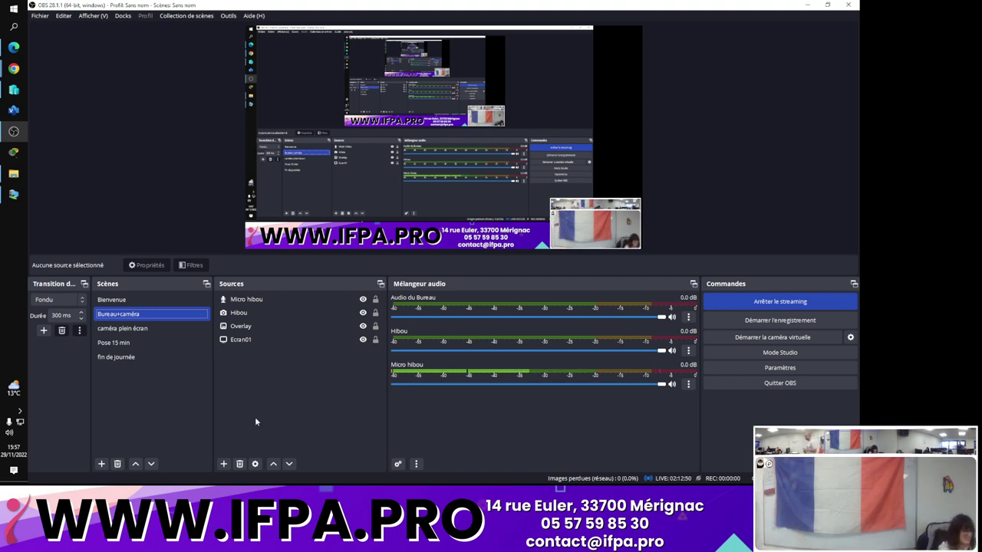
Minimize OBS, switch to the GLPI window in Chrome and open the ticket "Bonjour, ma souris ne marche plus !"
click(806, 6)
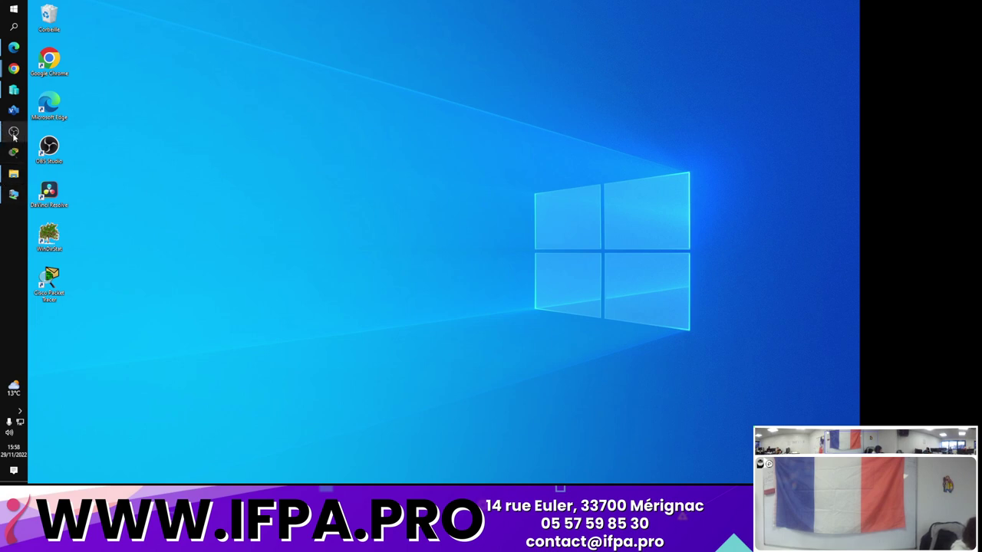
mouse_move(21, 135)
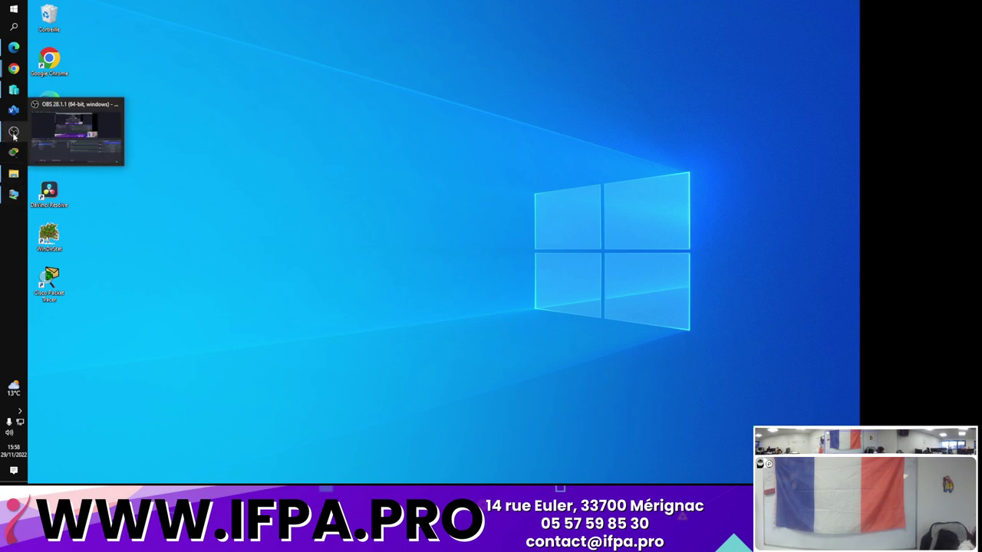
mouse_move(21, 78)
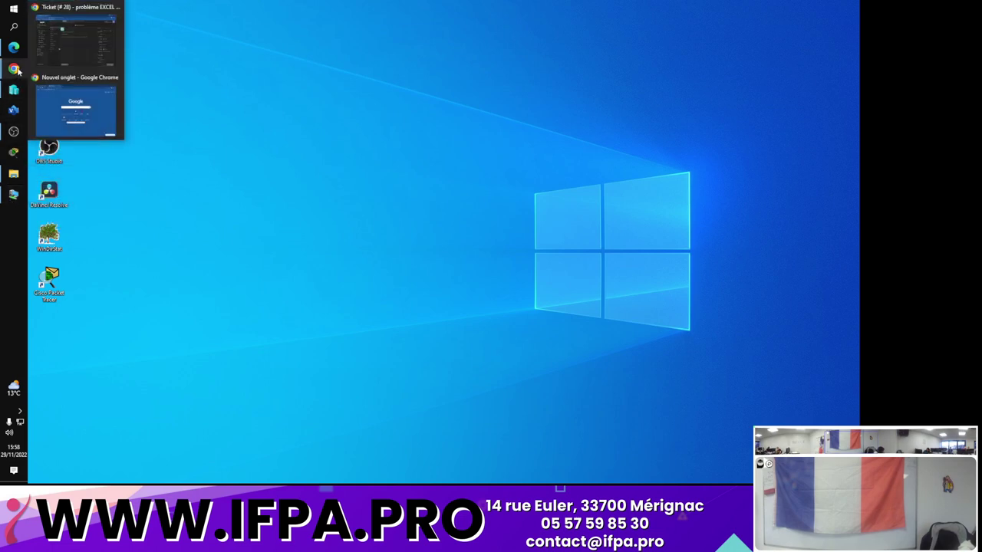
click(74, 52)
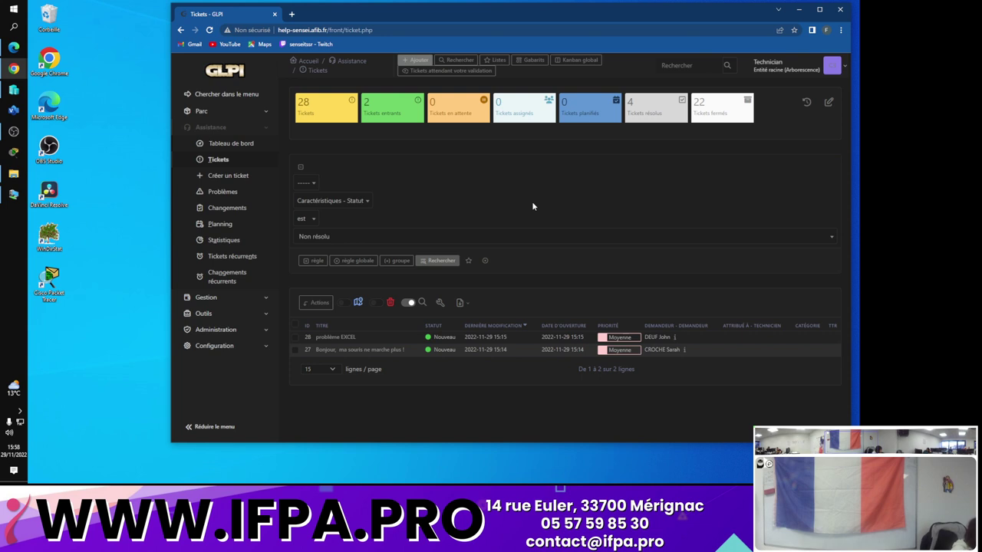
click(383, 350)
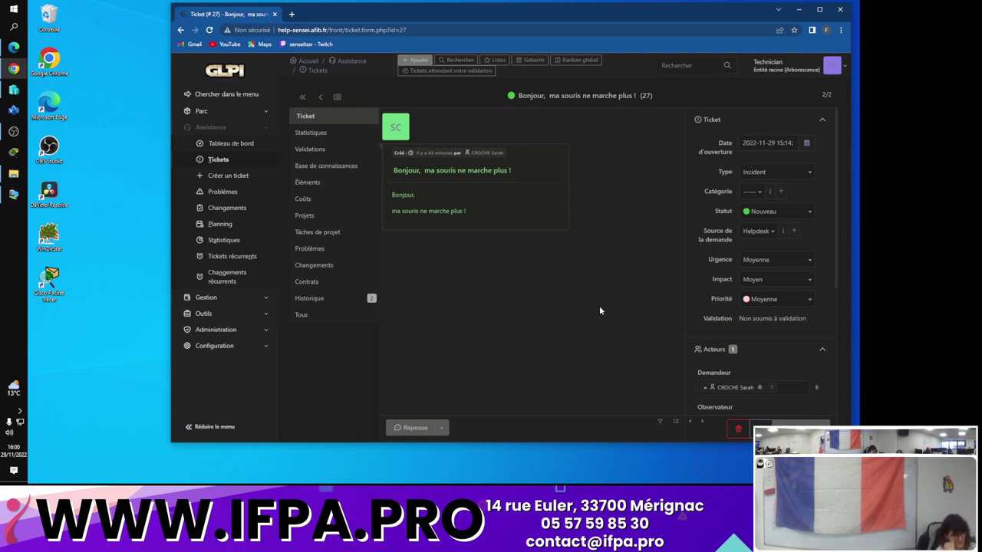
Search Windows for "souris" and open the mouse settings
right_click(115, 90)
click(75, 311)
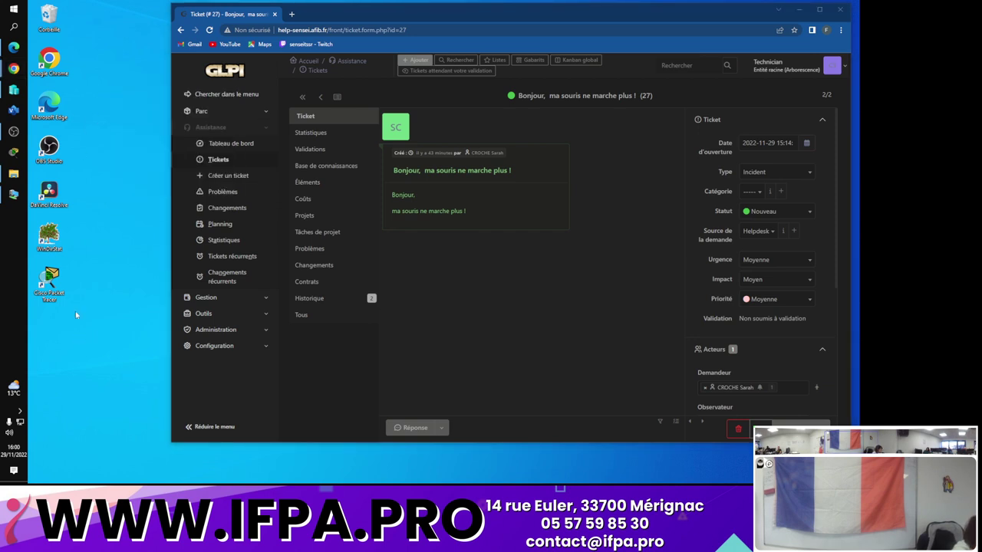
click(10, 33)
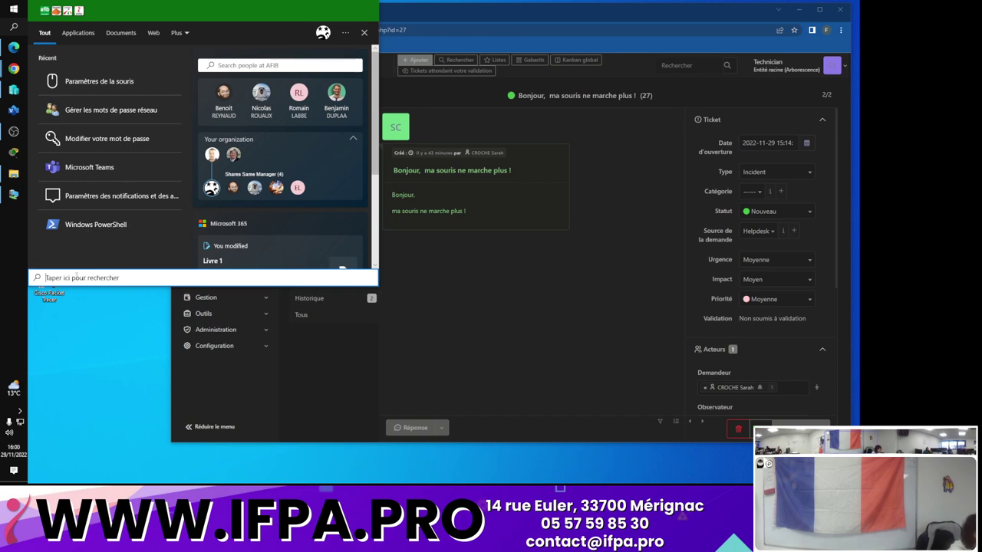
text(souris)
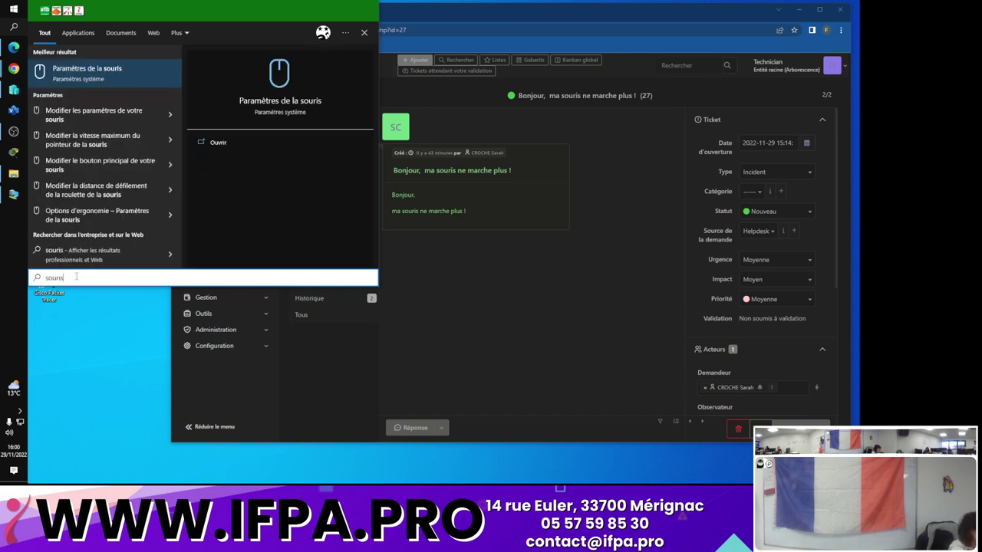
key(Return)
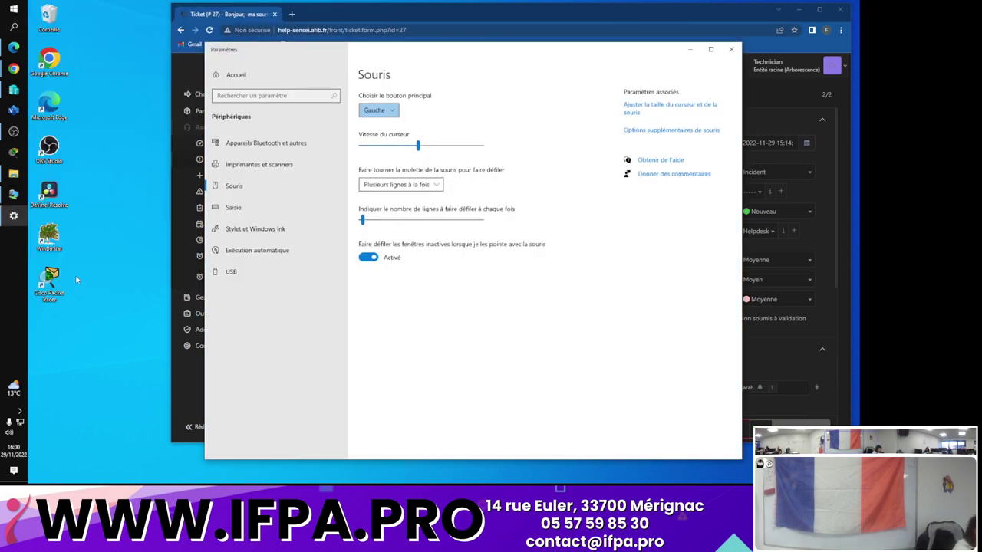
Toggle scrolling of inactive windows off and on again, and look through the additional mouse options up to the Matériel page
click(376, 260)
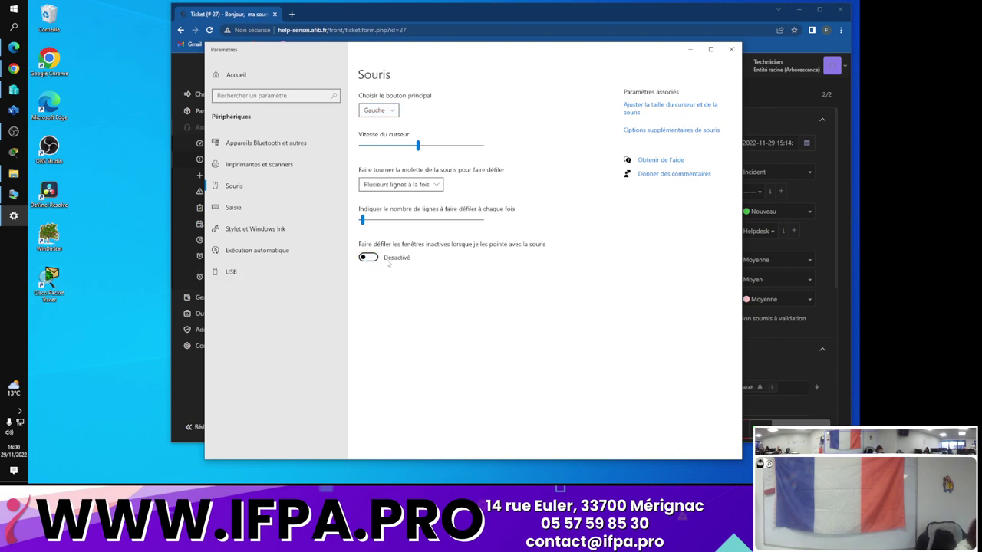
click(369, 259)
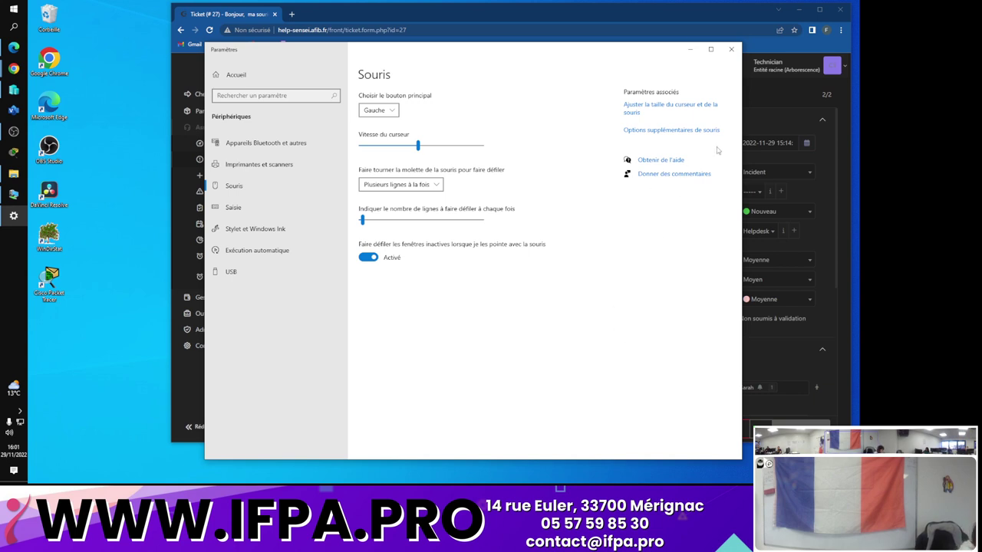
click(678, 132)
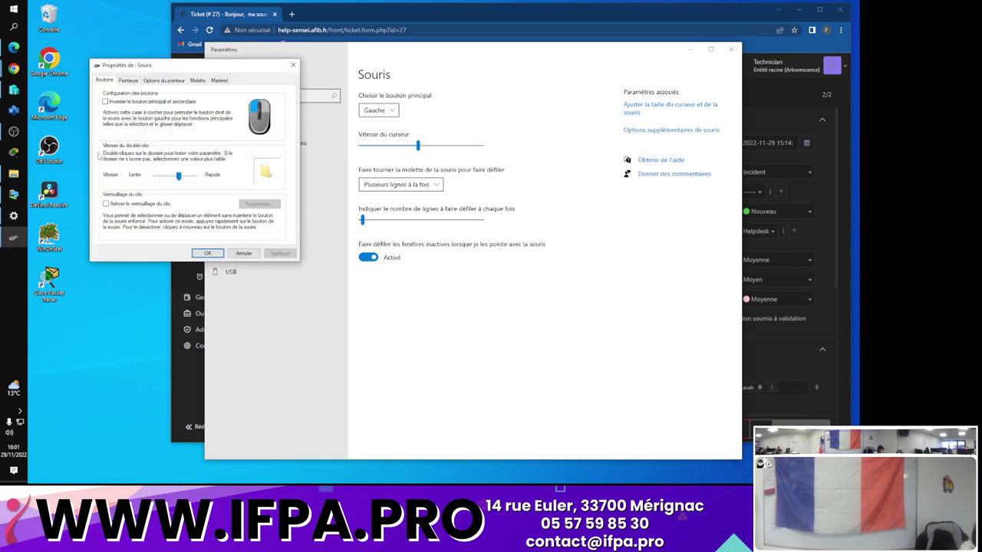
click(129, 81)
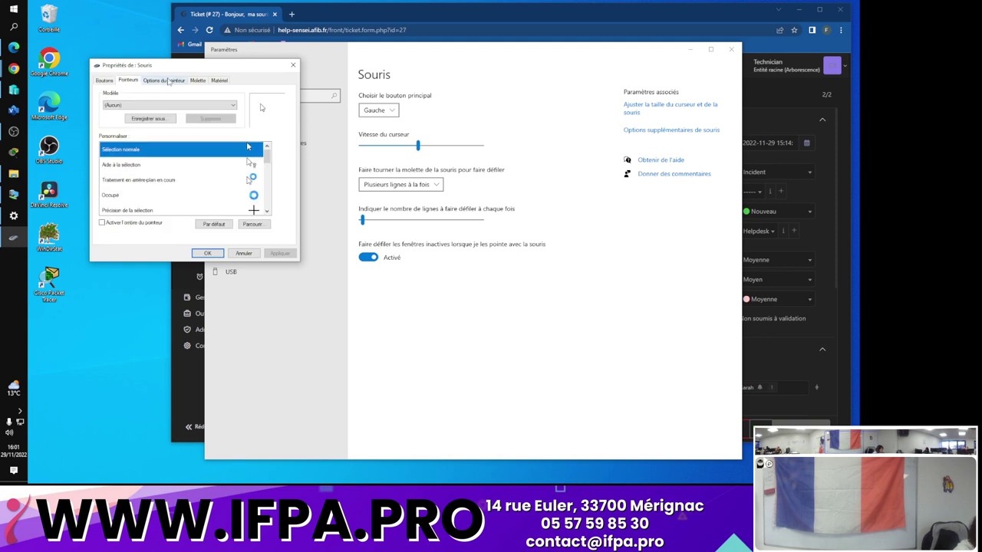
click(165, 82)
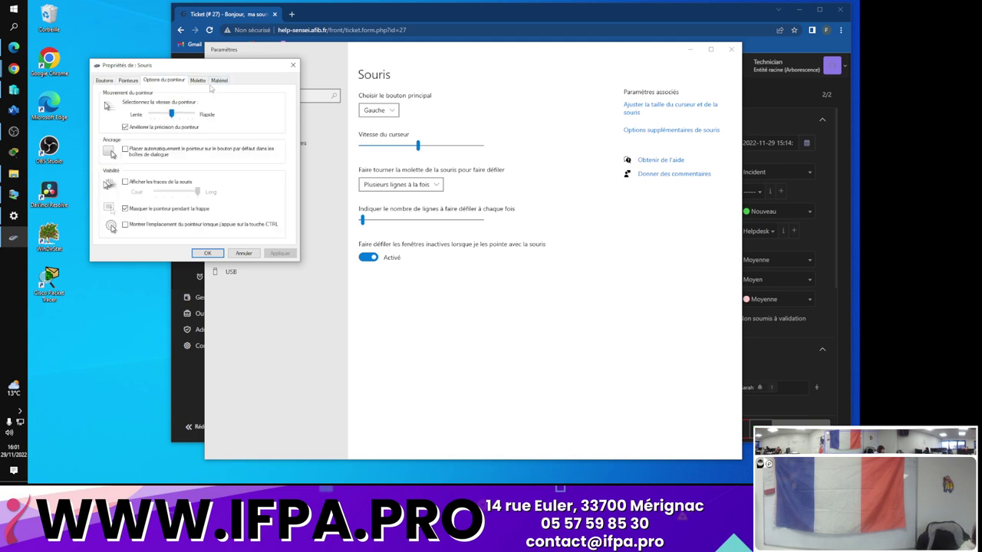
click(202, 86)
click(224, 85)
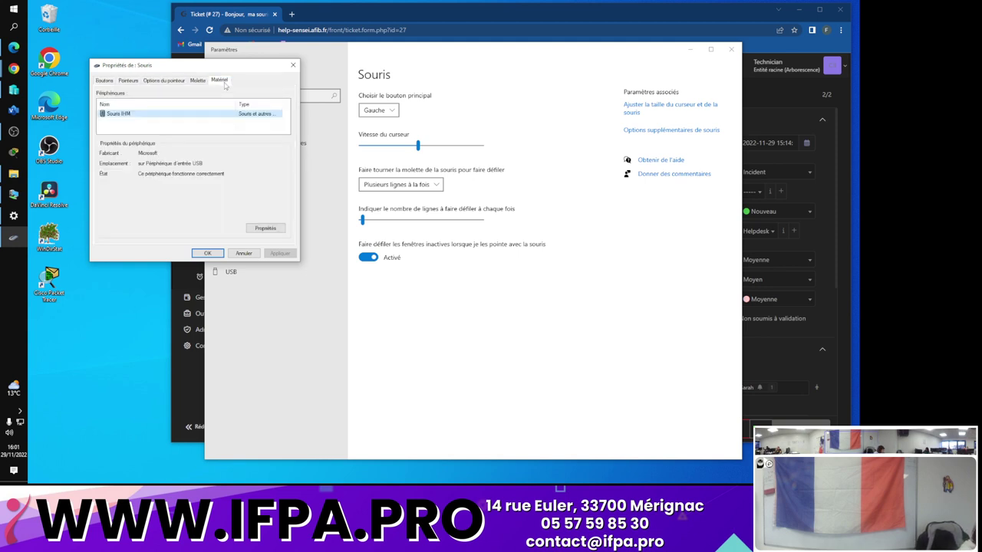
Examine the driver, details and events in the Souris IHM device properties, and close the mouse properties
click(260, 229)
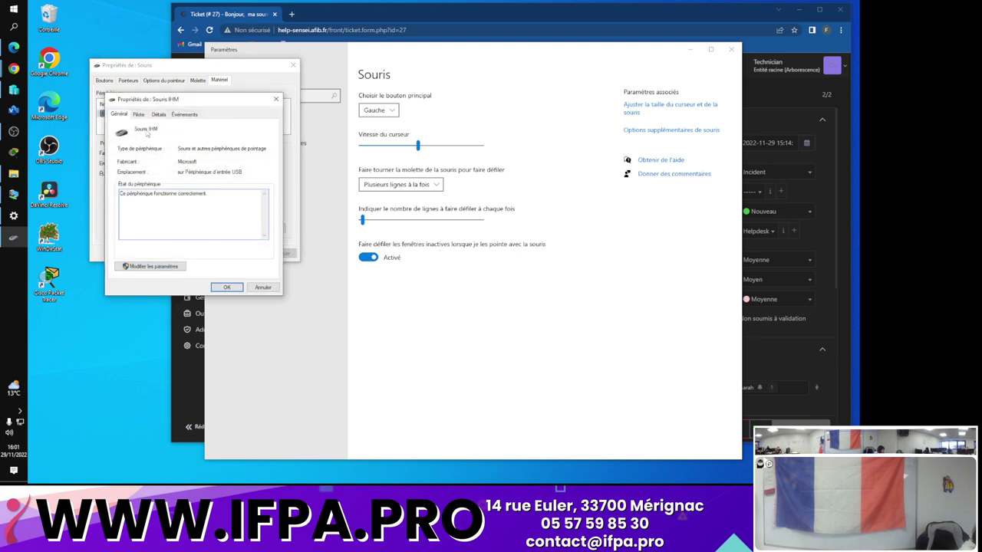
click(138, 114)
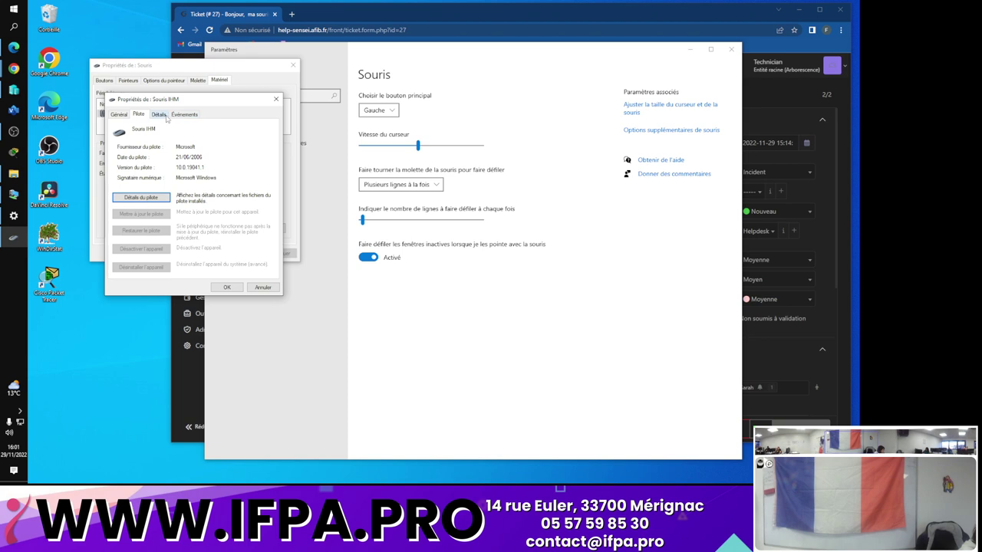
click(164, 115)
click(196, 115)
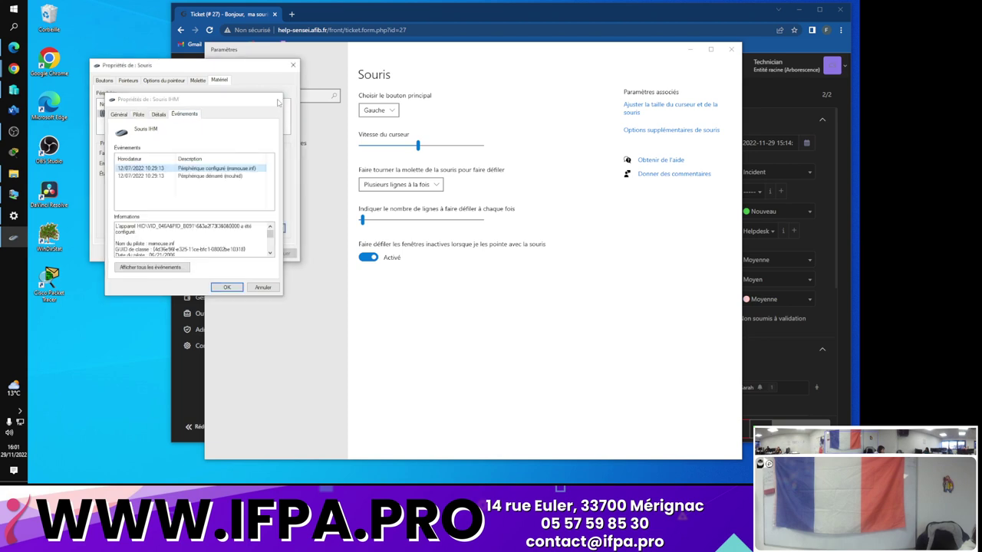
click(276, 99)
drag(244, 72, 529, 154)
click(575, 148)
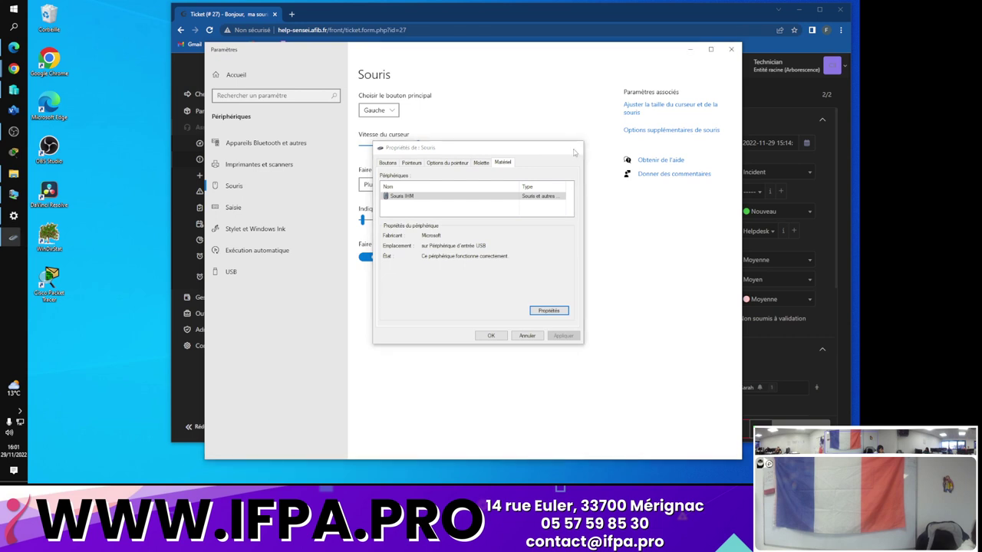
Reopen the additional mouse options, check the Matériel page for the mouse device, and close the dialog
click(672, 129)
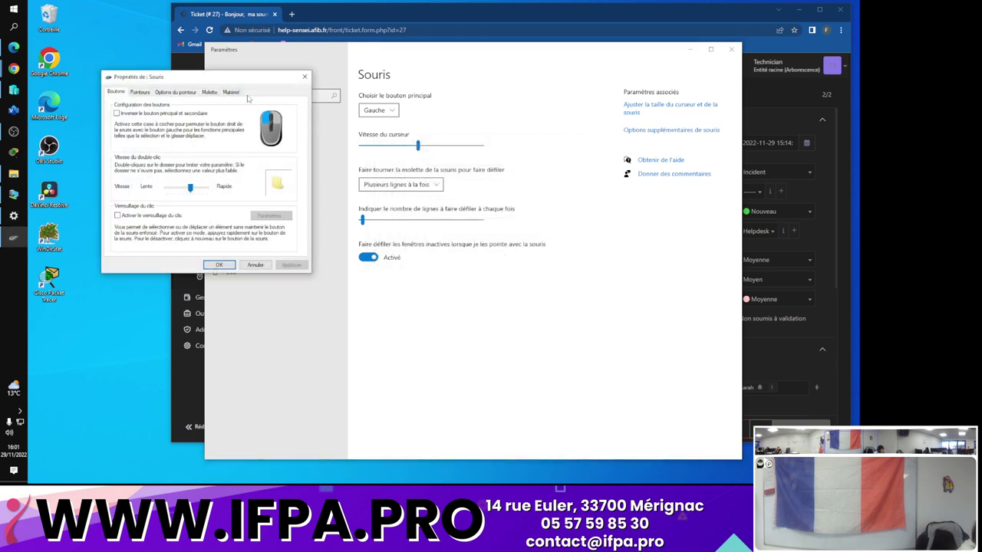
click(231, 92)
drag(262, 85, 448, 103)
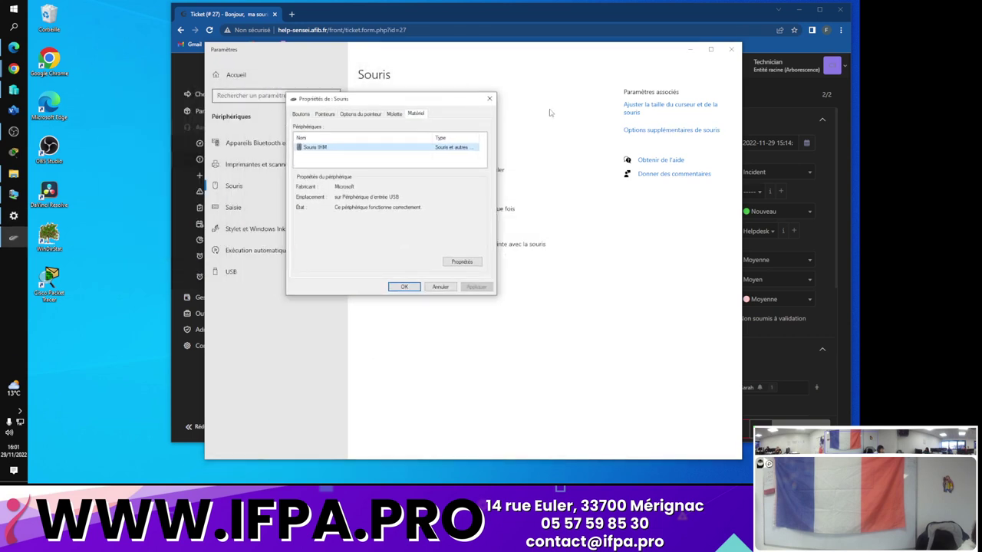
click(488, 96)
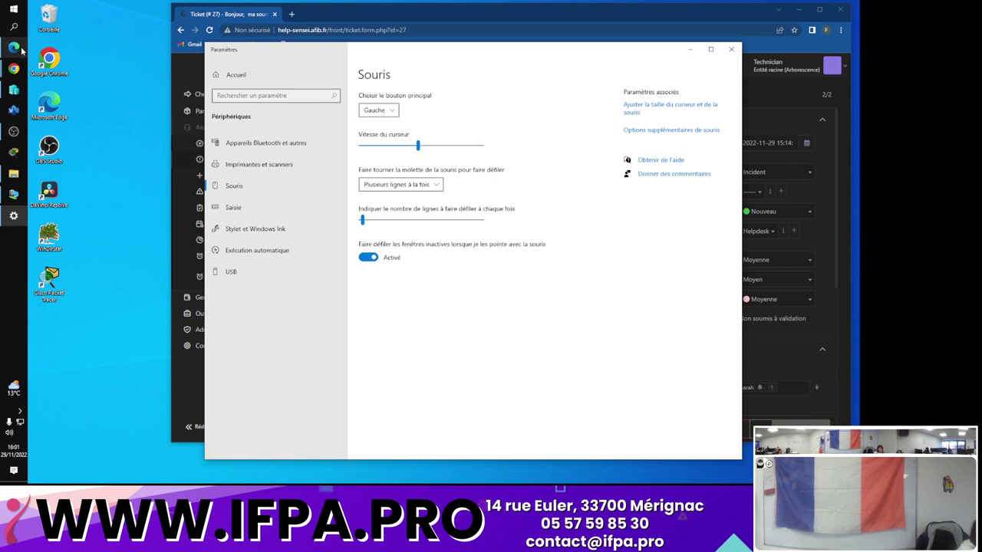
mouse_move(14, 52)
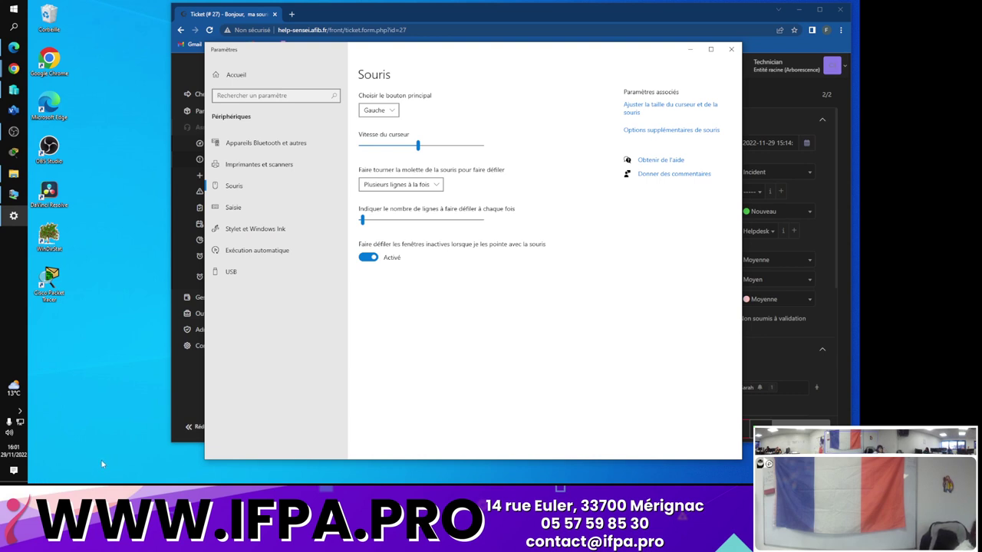
click(13, 26)
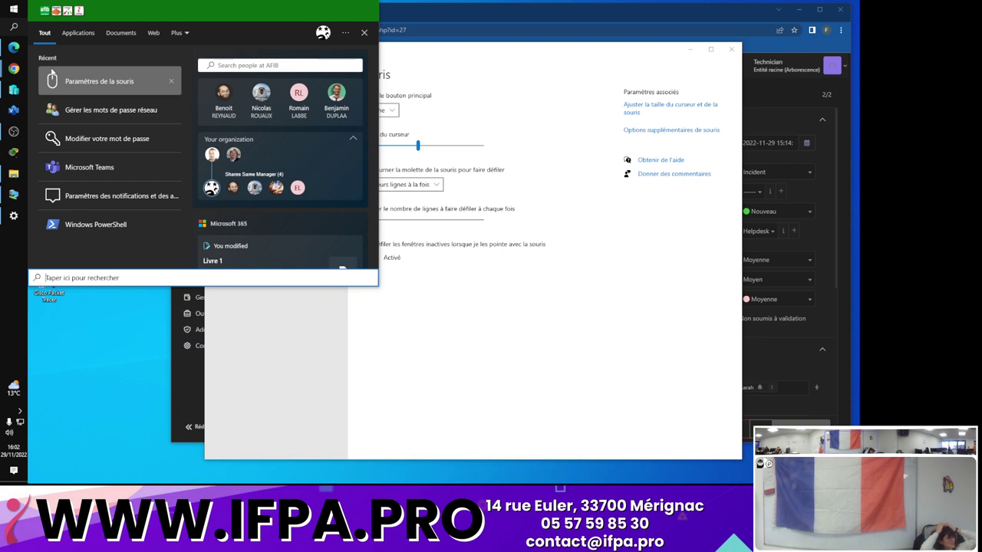
click(469, 60)
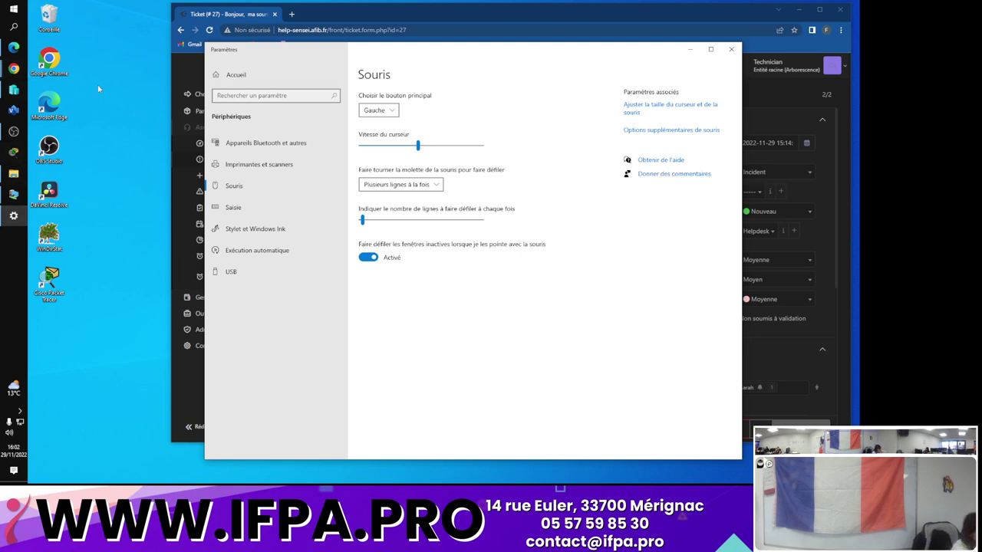
click(124, 82)
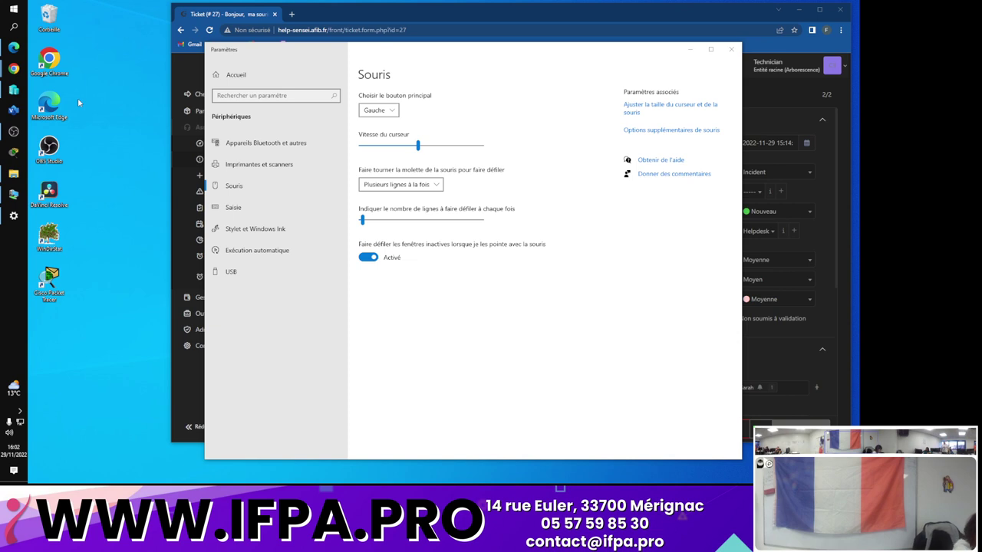
Open the Applications et fonctionnalités settings without using the mouse, and close the Settings window
key(super+x)
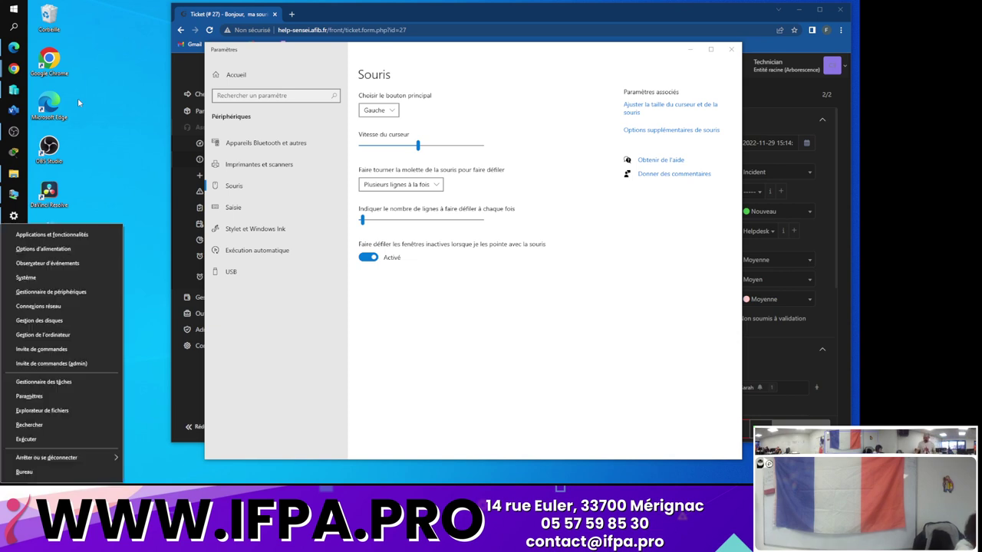
key(Up)
key(Up)
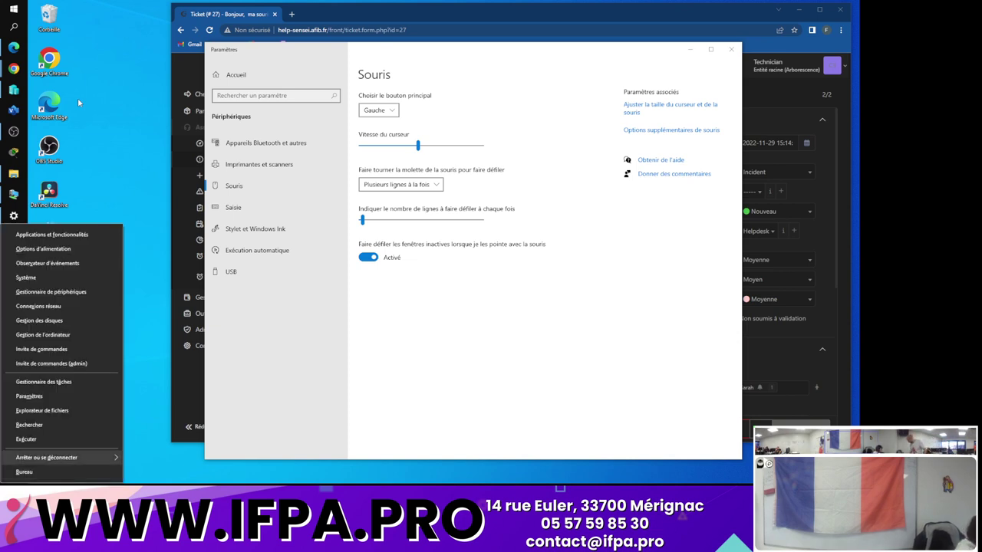
key(Up)
key(Up)
key(Up)
key(Up)
key(Up)
key(Up)
key(Up)
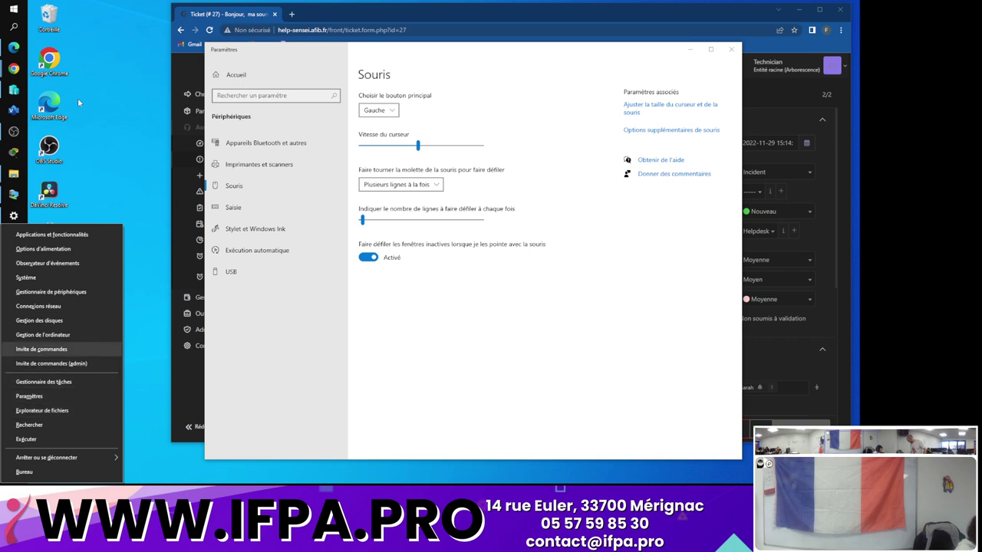
key(Up)
key(Down)
key(Down)
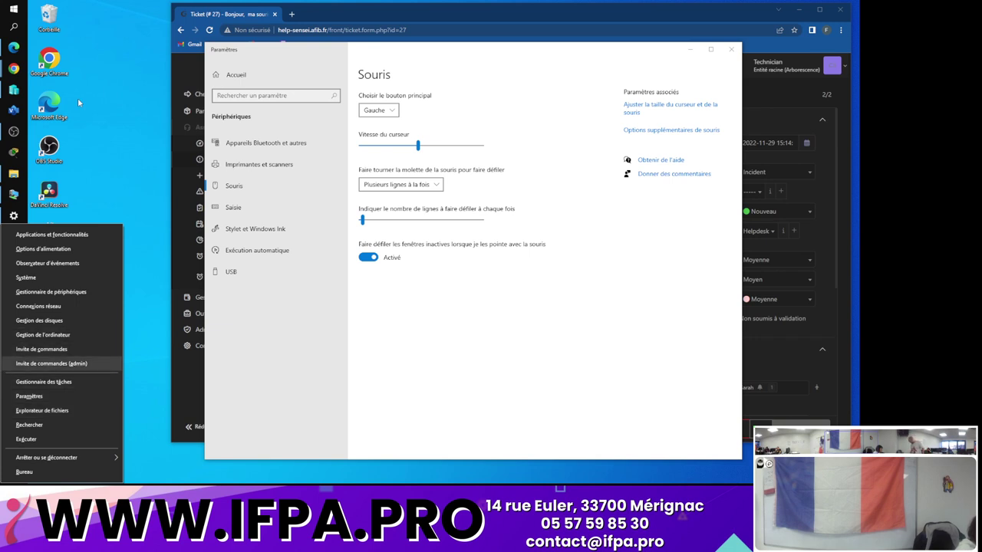
key(Down)
key(Down)
key(Down)
key(Down)
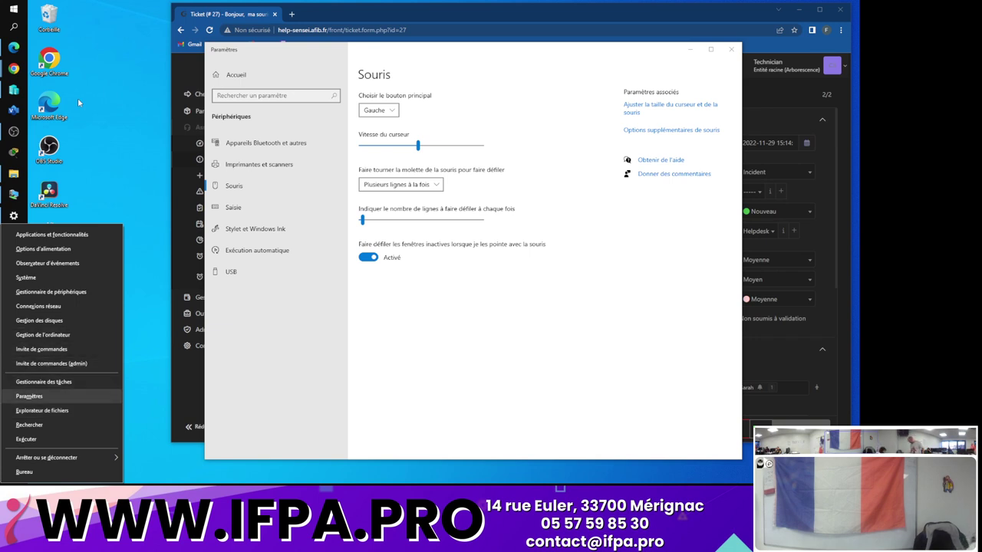
key(Up)
key(Up)
key(Up)
key(Up)
key(Up)
key(Up)
key(Up)
key(Up)
key(Up)
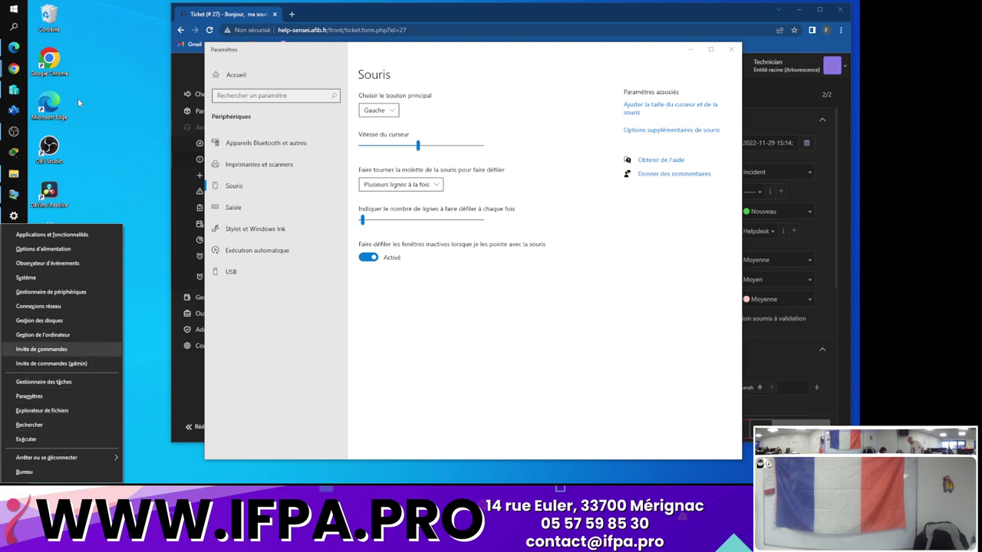
key(Up)
key(Up)
key(Up)
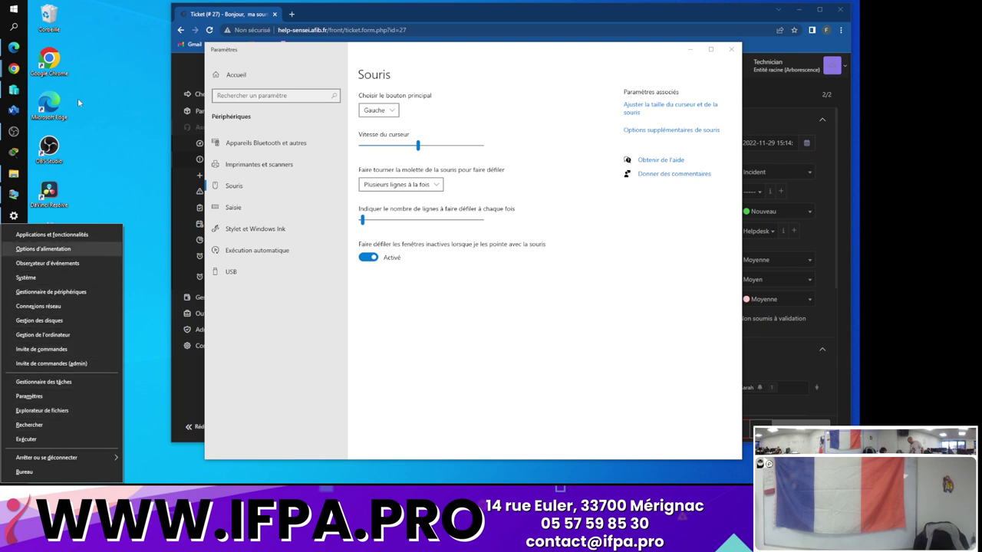
key(Up)
key(Return)
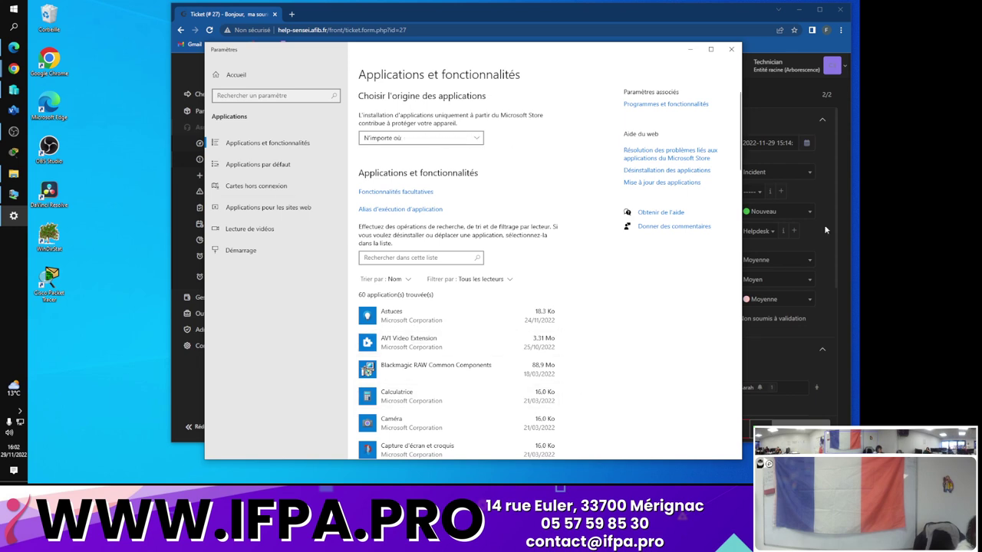
click(731, 49)
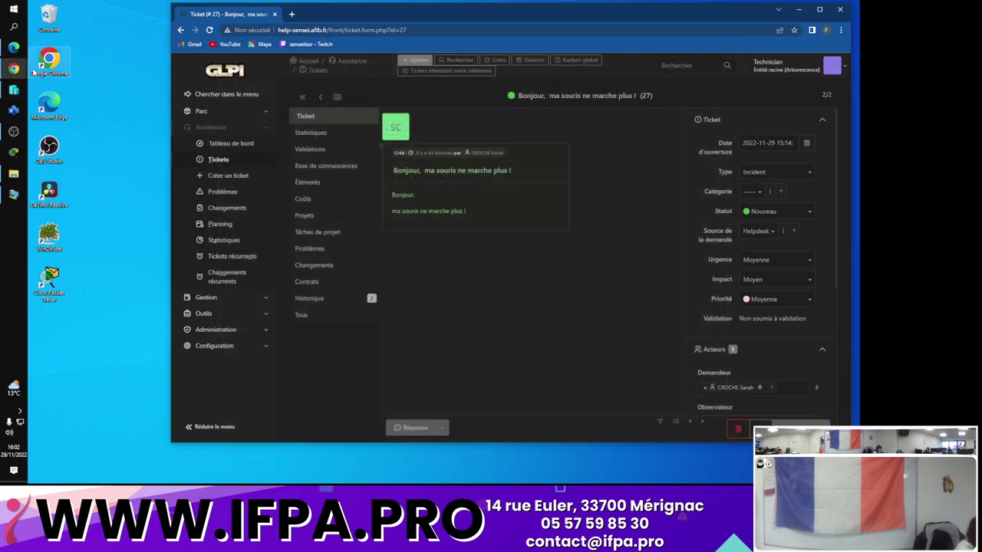
Search Google in a new Chrome tab for "ouvrir les paramètres souris sans la souris" and open the Le Figaro article on simulating a mouse
mouse_move(14, 69)
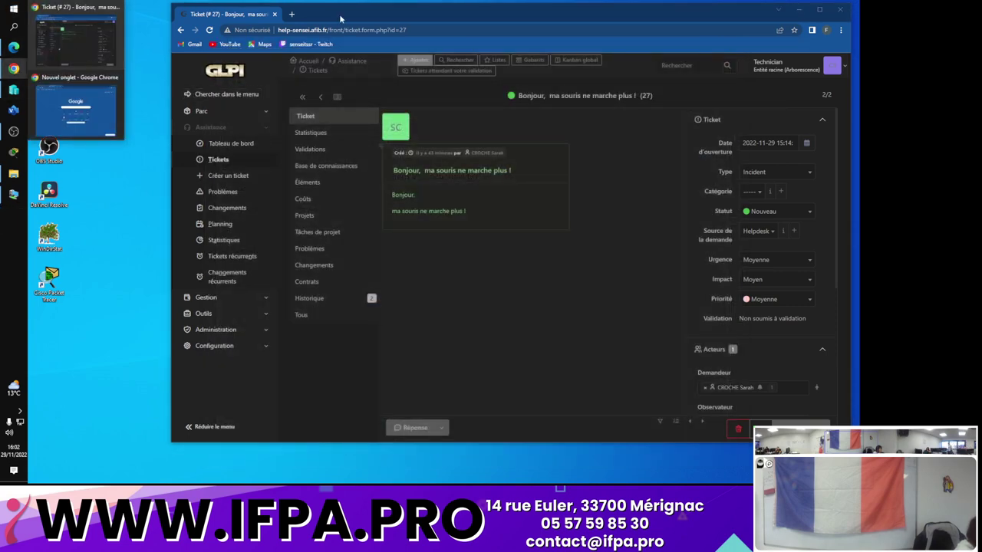
click(291, 14)
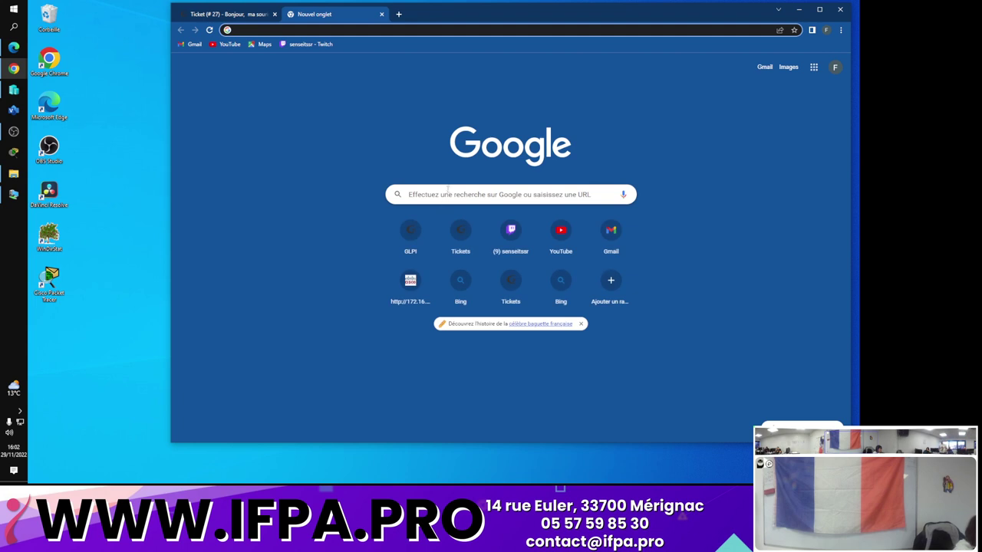
click(444, 192)
text(ouv)
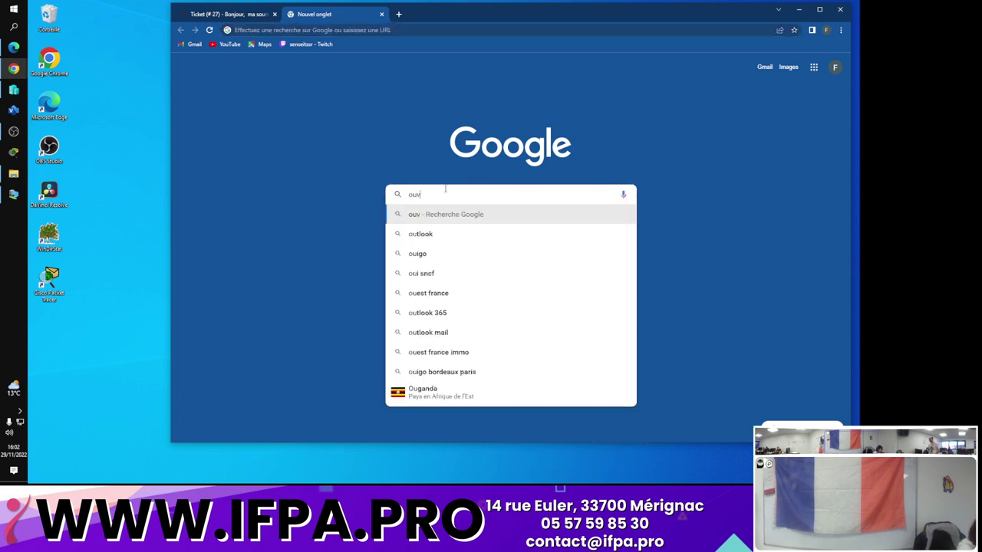
text(rir les pa)
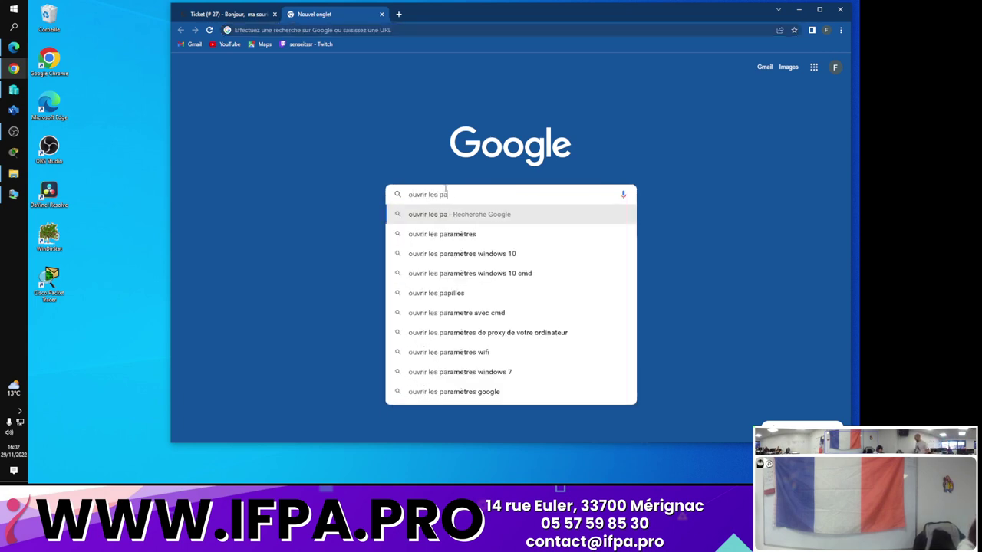
text(ramètres )
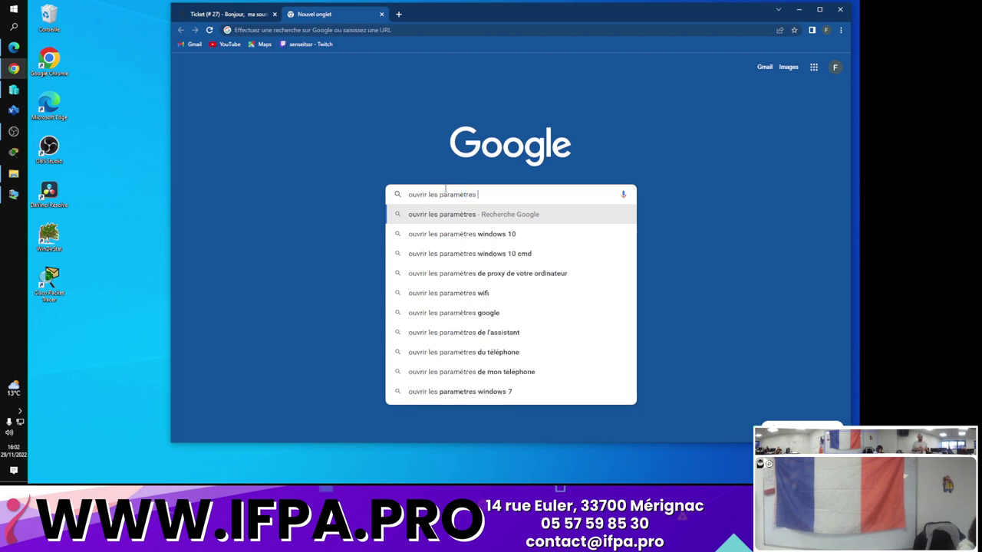
text(sousri)
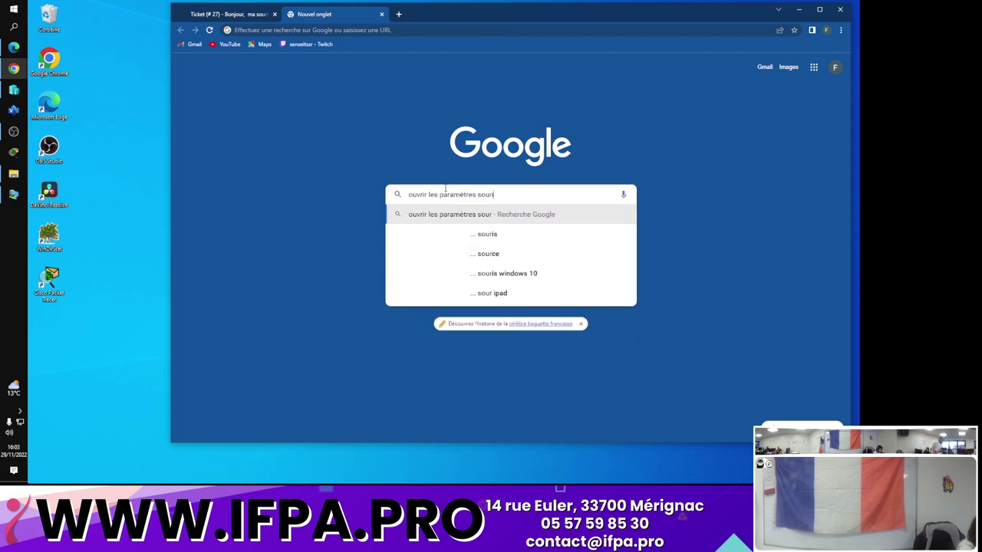
text(s sans )
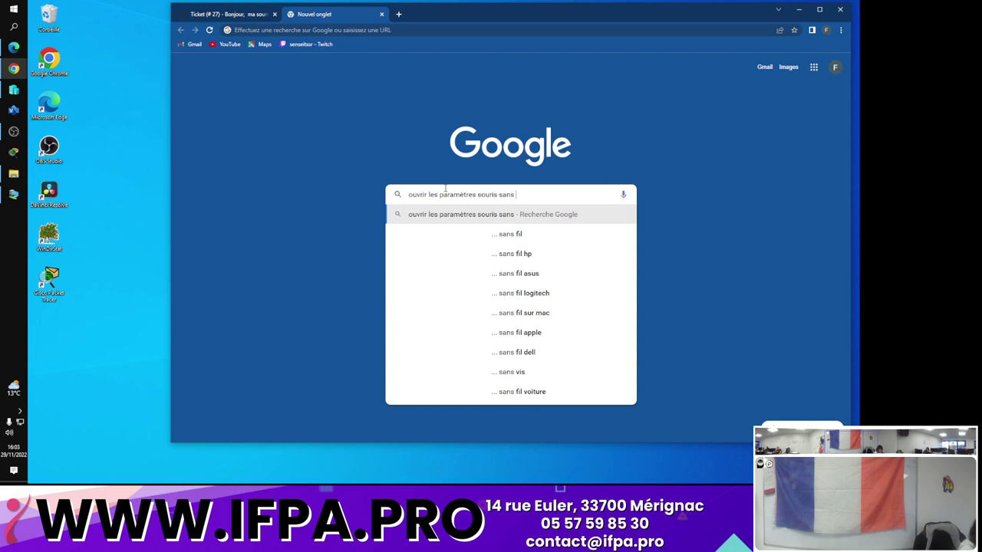
text(la souris)
key(Return)
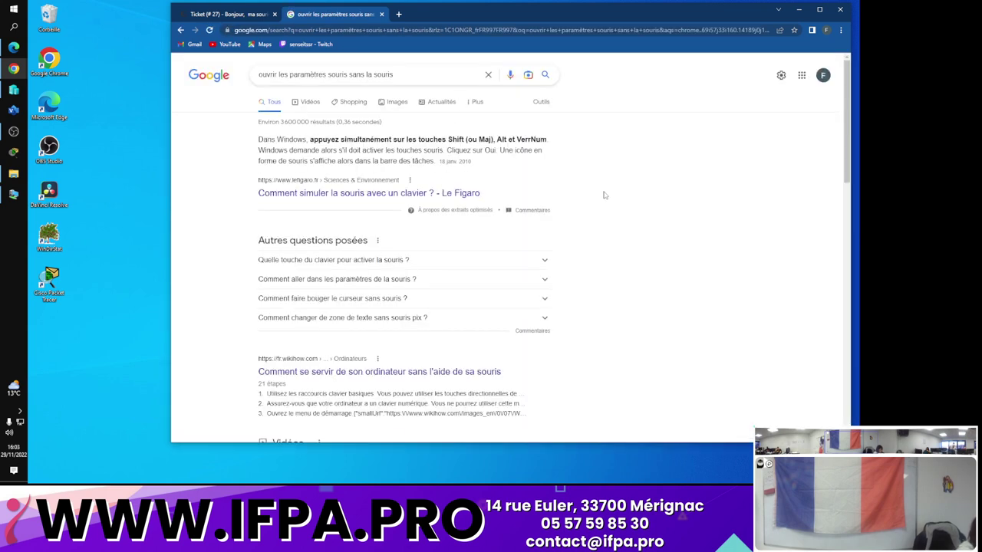
click(396, 197)
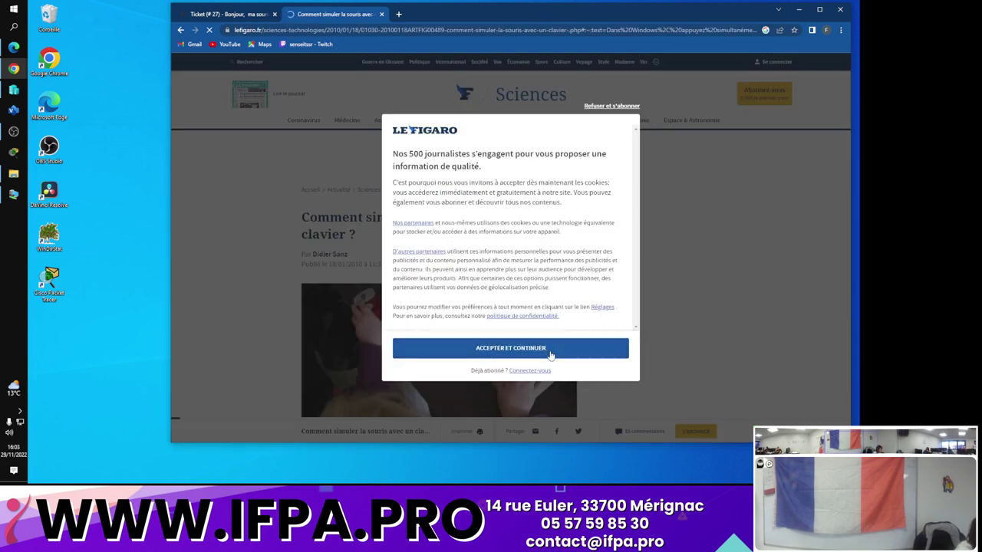
Accept the Le Figaro cookies and read the article's Windows instructions for controlling the pointer from the keyboard
click(550, 355)
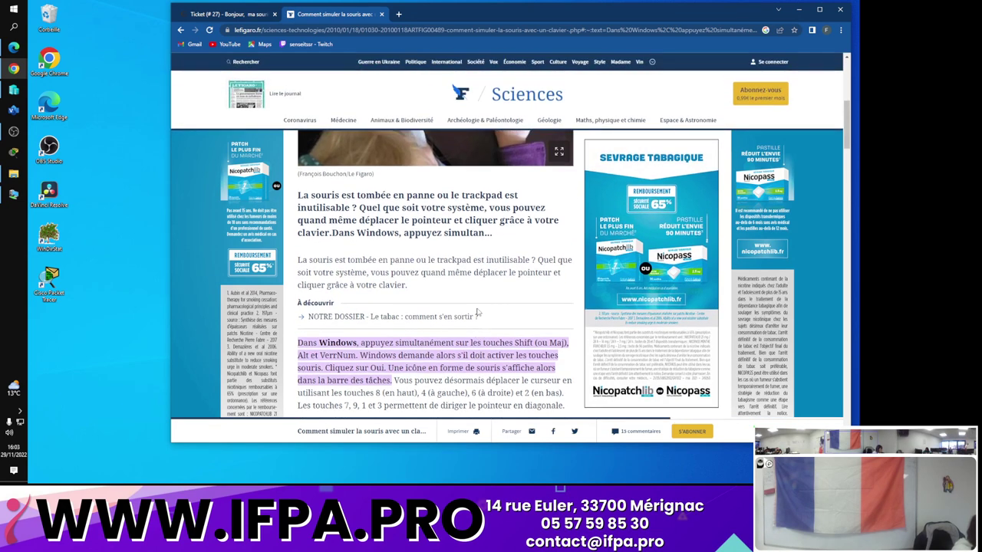
scroll(475, 312, down, 1)
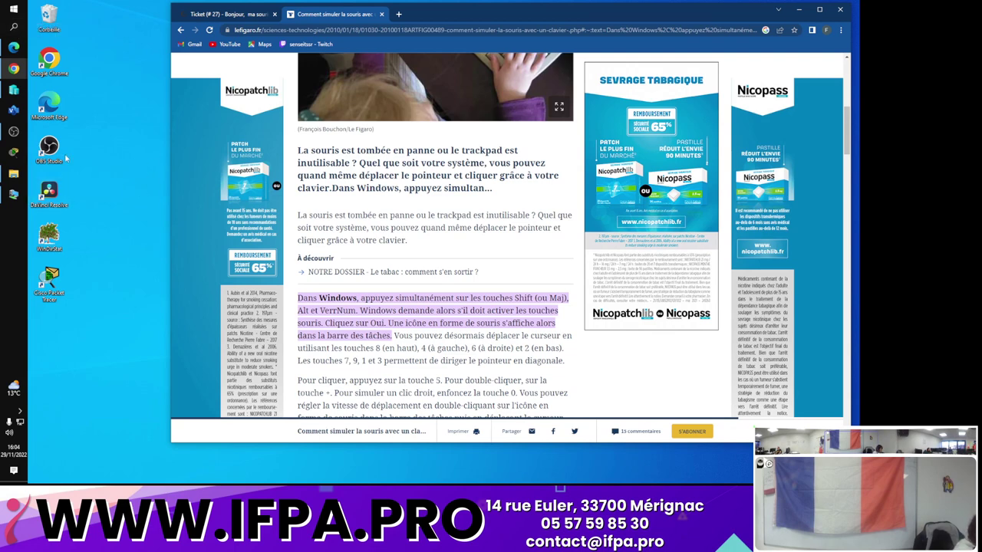
Switch to the CLICB01 virtual machine, minimize its Matériel window, and activate the Windows mouse keys (Touches souris)
click(13, 194)
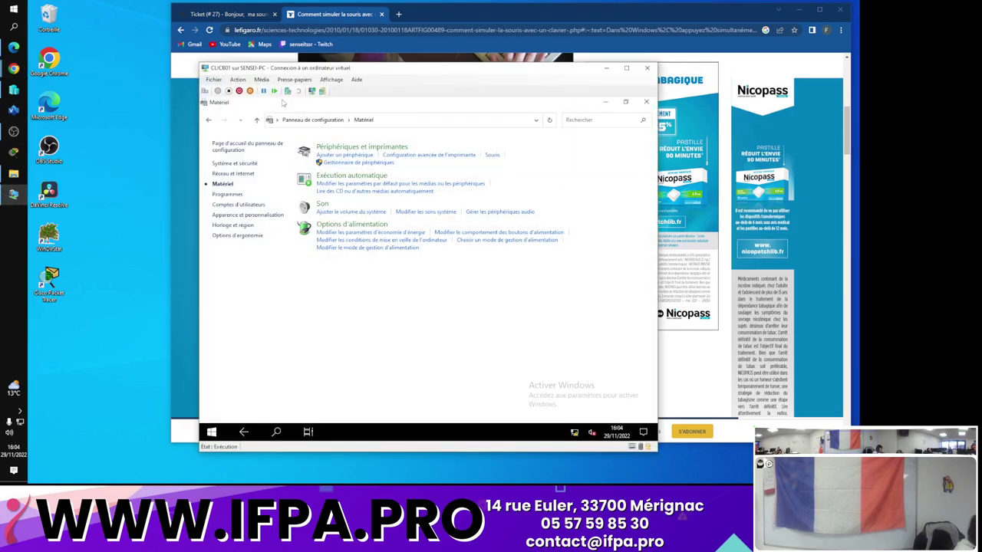
click(605, 102)
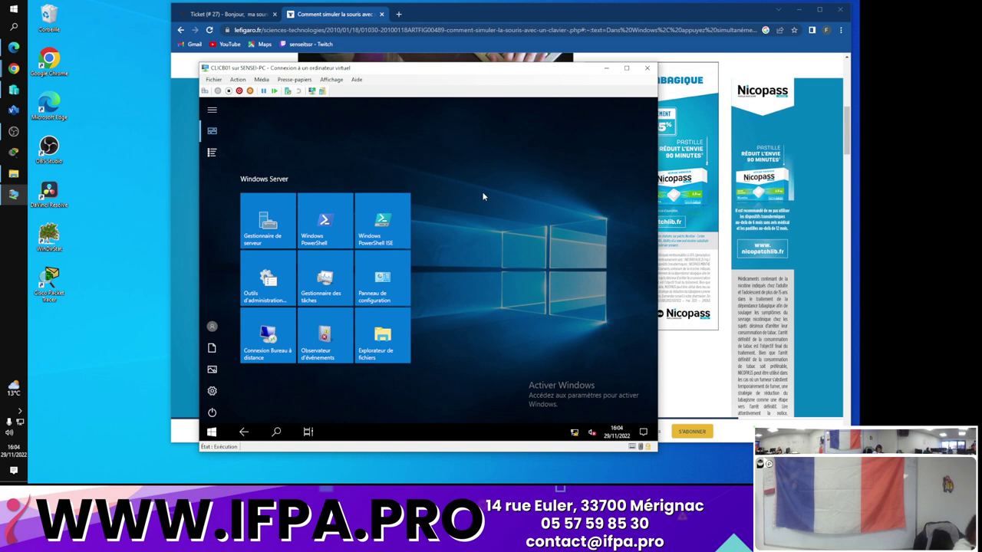
key(alt+shift+Num_Lock)
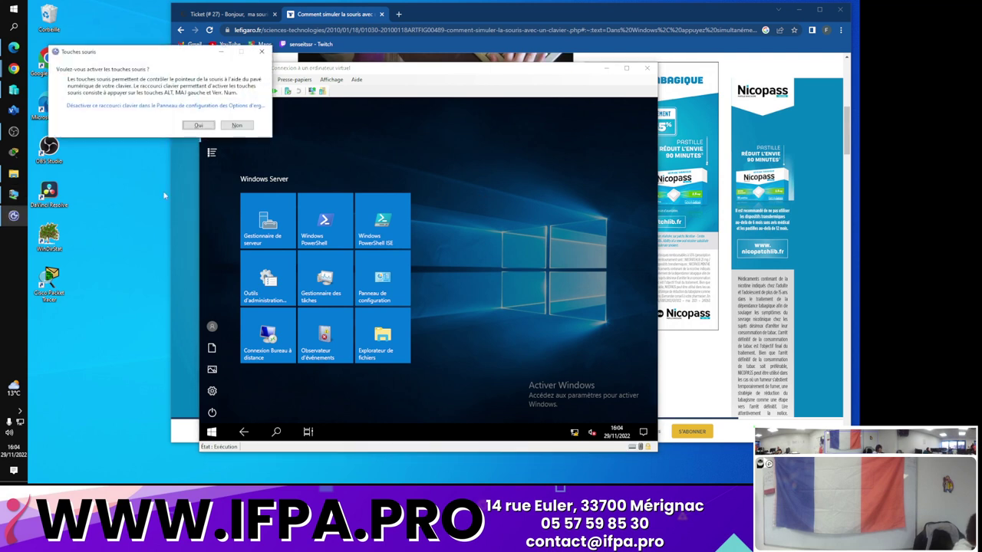
click(195, 125)
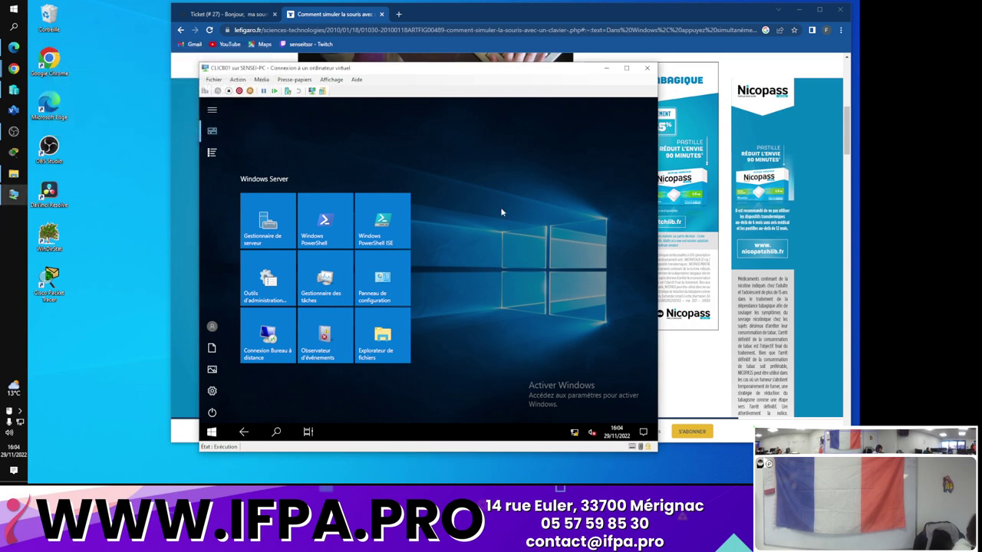
Test moving through the Windows Server tiles on the virtual machine's Start screen without the mouse
key(Down)
key(Down)
key(Down)
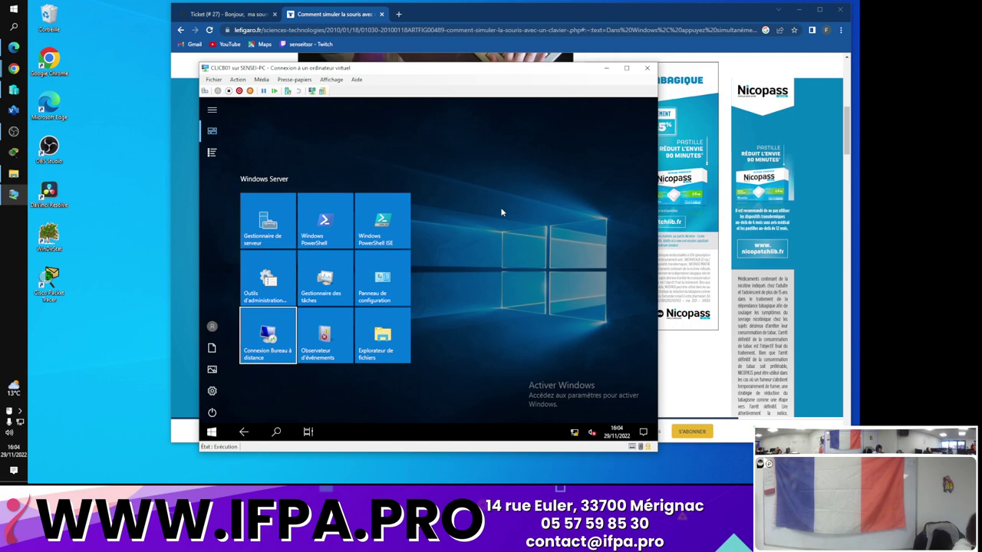
key(Right)
key(Right)
key(Up)
key(Up)
key(Up)
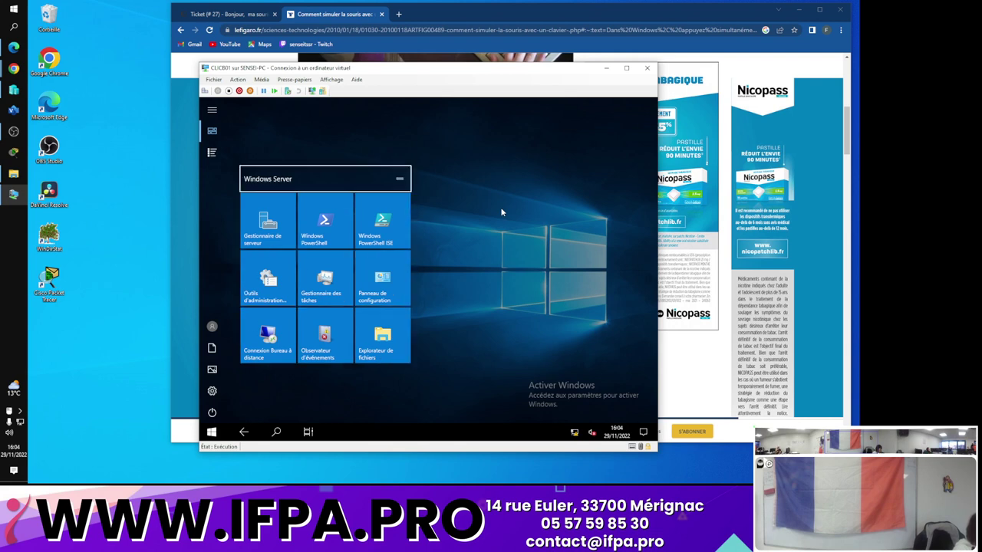
key(Down)
key(Down)
key(Down)
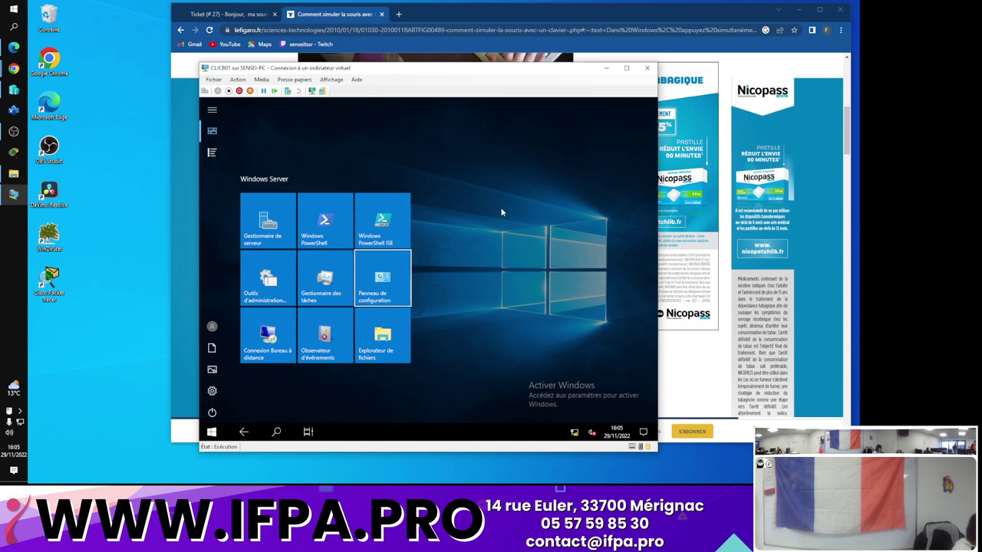
key(Left)
key(Left)
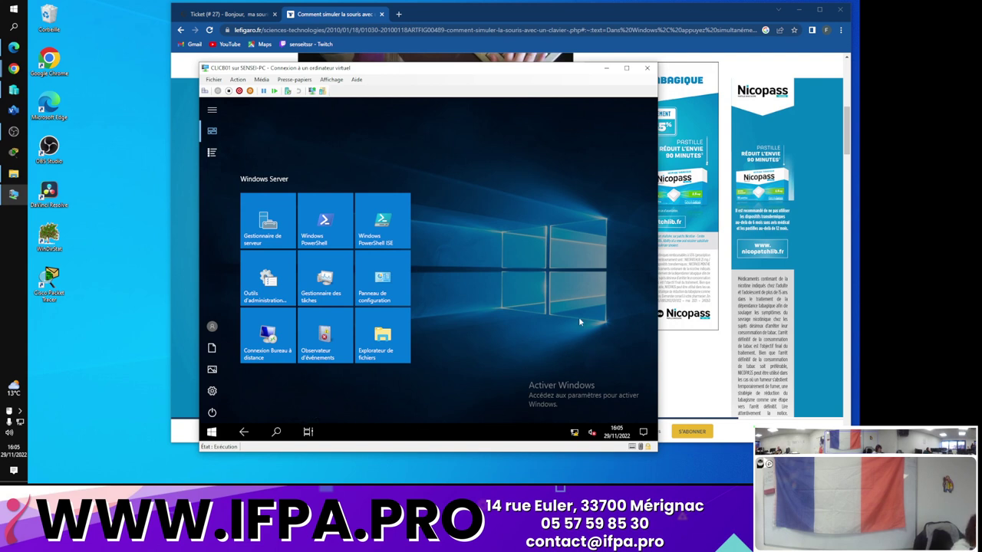
key(Up)
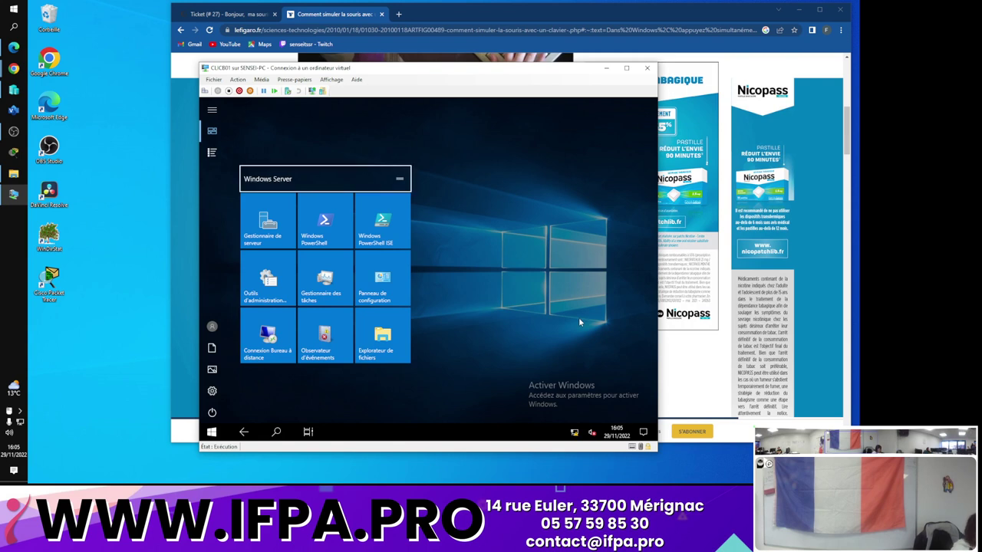
click(135, 271)
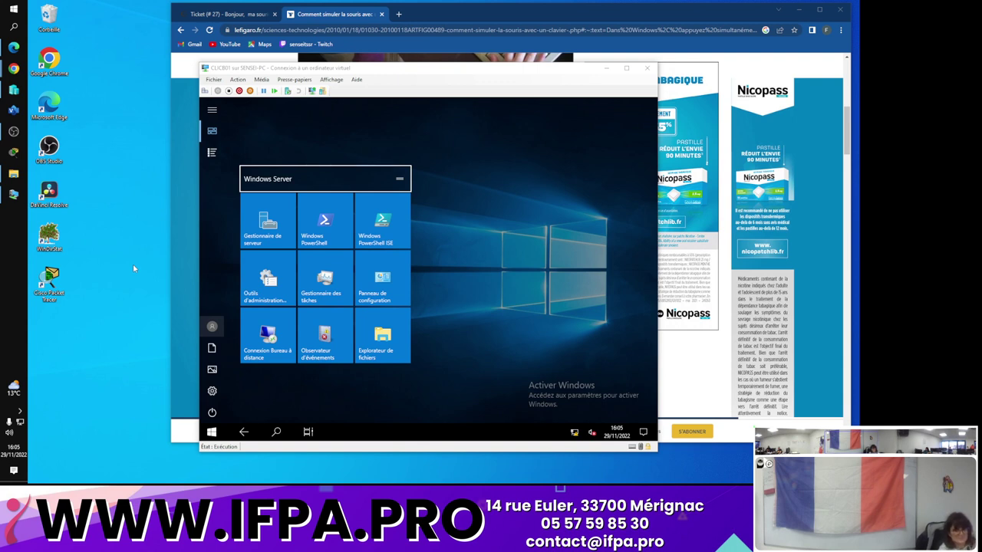
Search the host's Windows for "souris" and open the Souris settings page
click(13, 27)
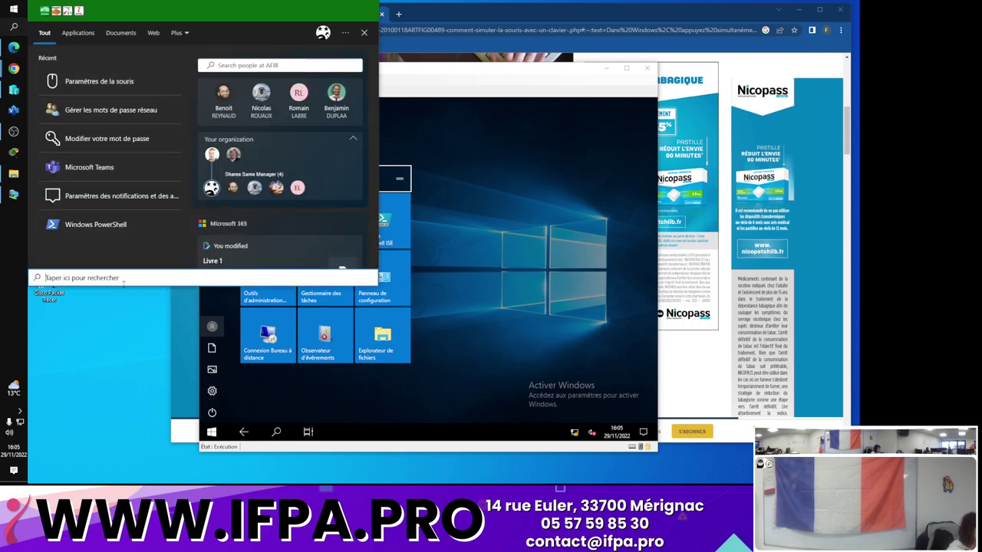
text(souris)
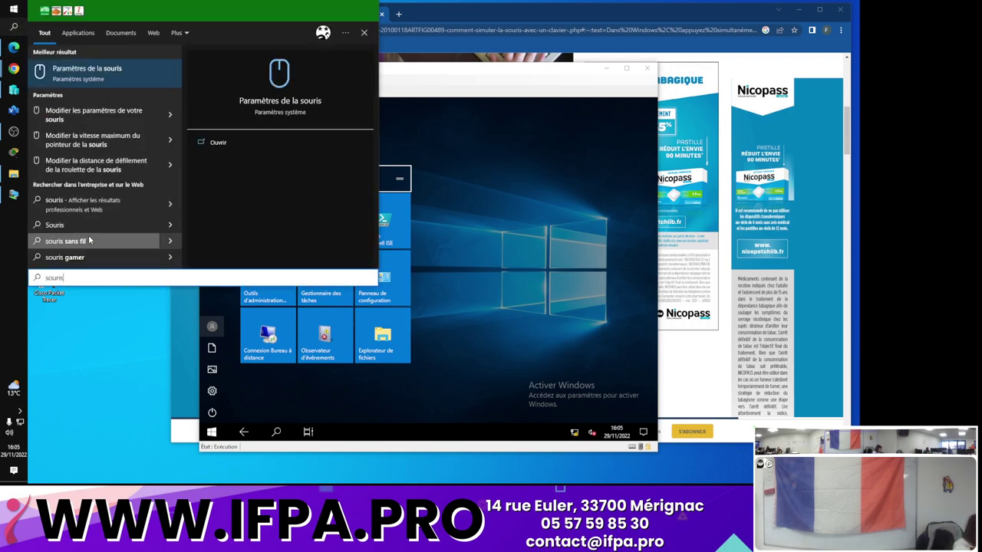
key(Escape)
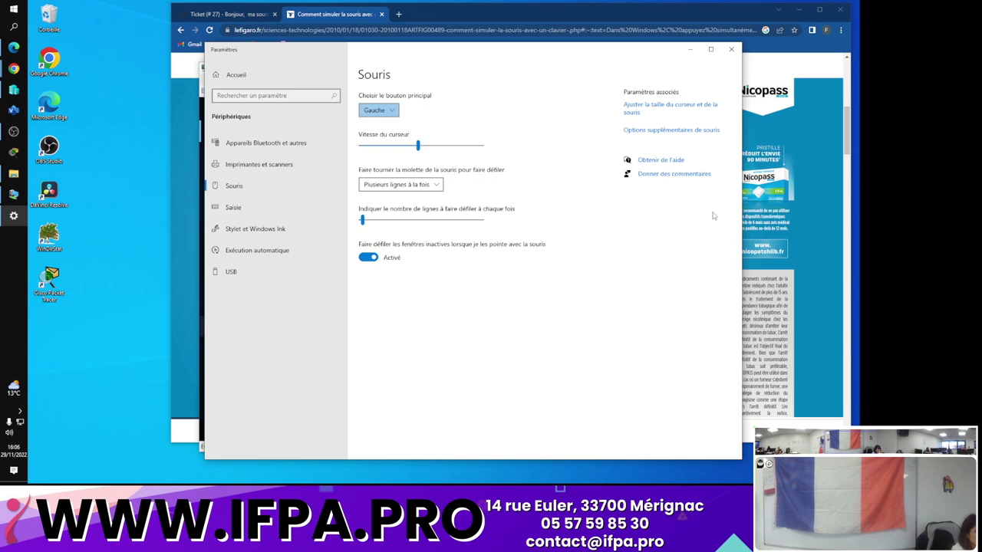
key(super)
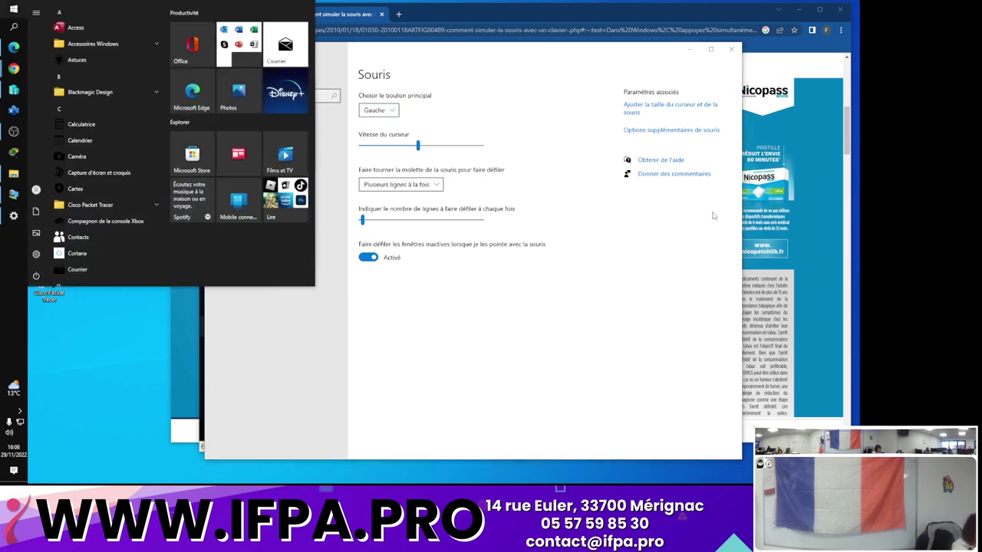
key(super+x)
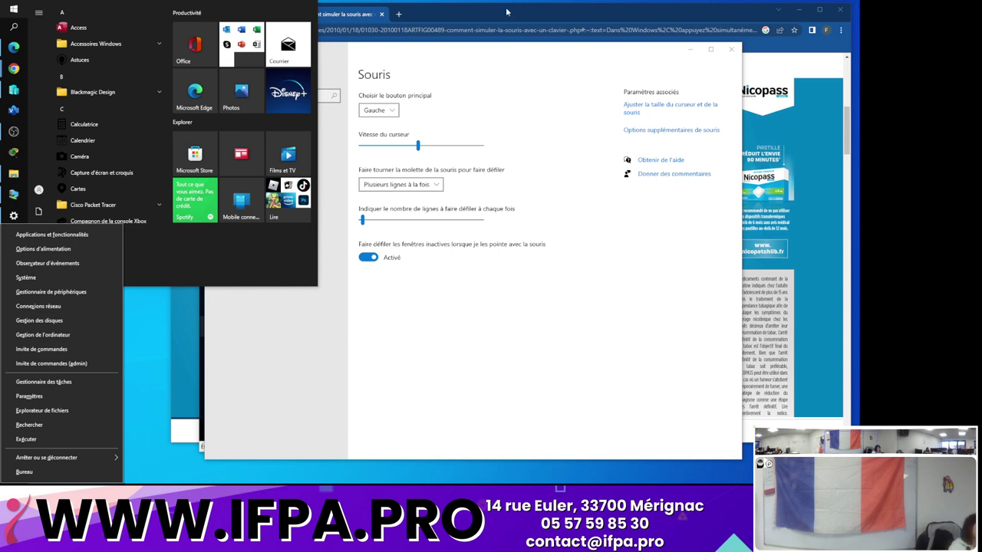
click(535, 94)
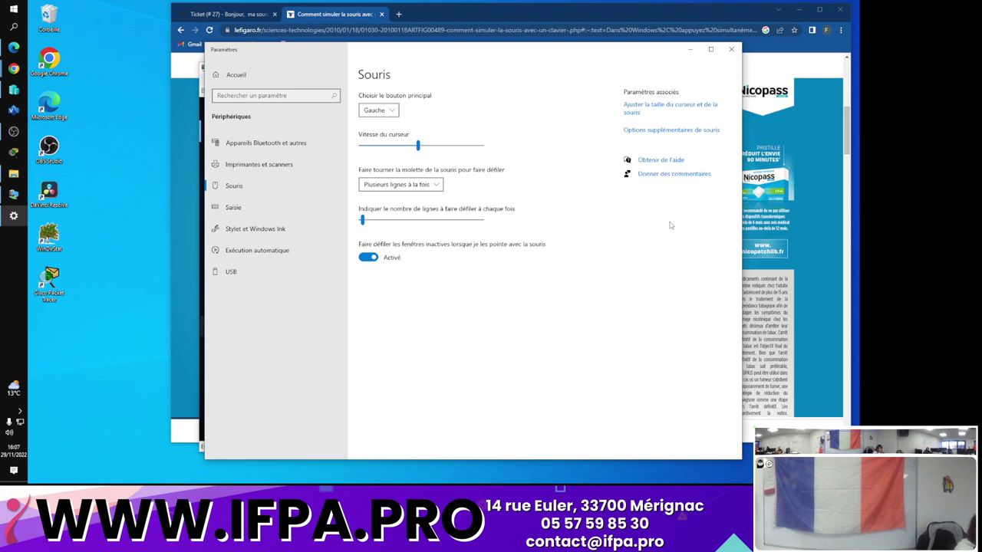
Open the additional mouse options and examine the Boutons, Pointeurs, Options du pointeur, Molette and Matériel pages
click(695, 130)
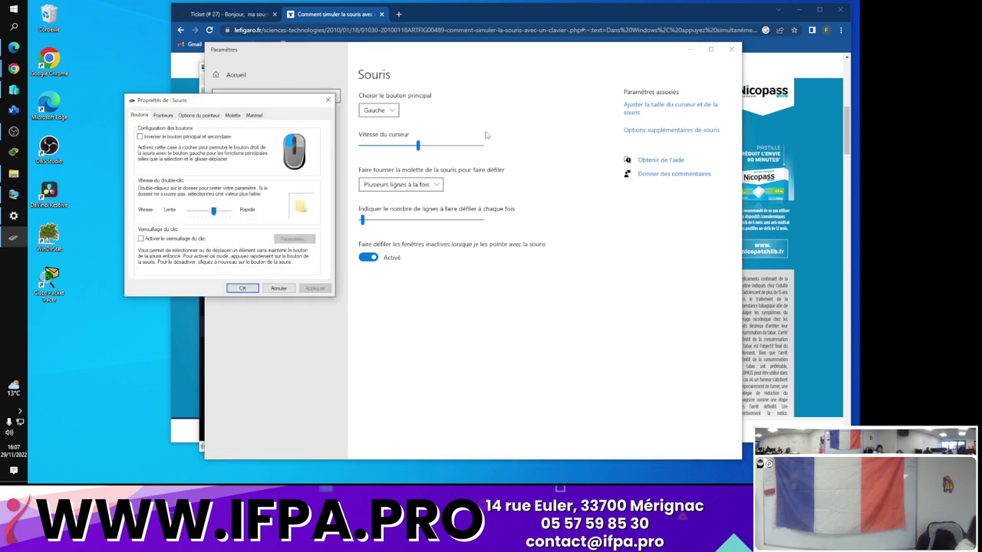
click(161, 115)
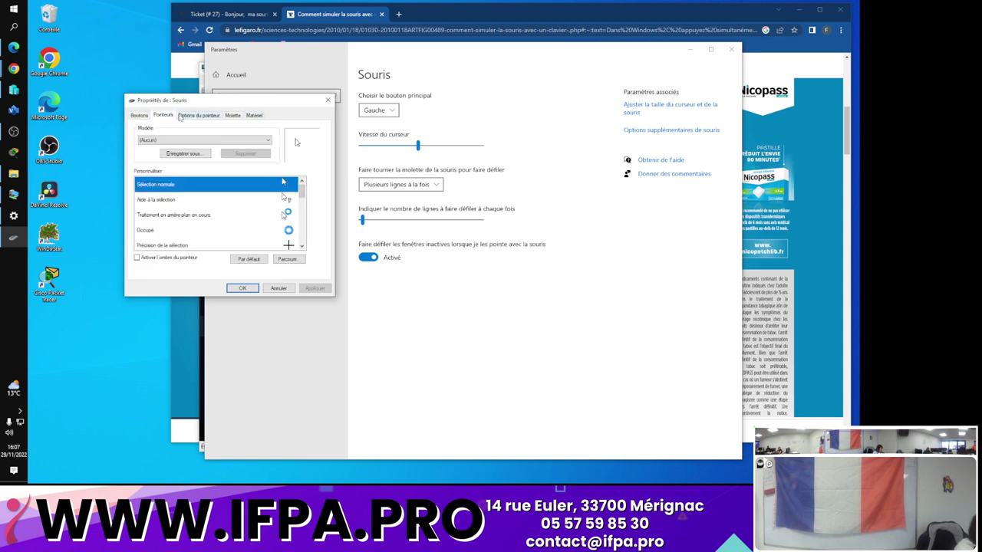
click(139, 115)
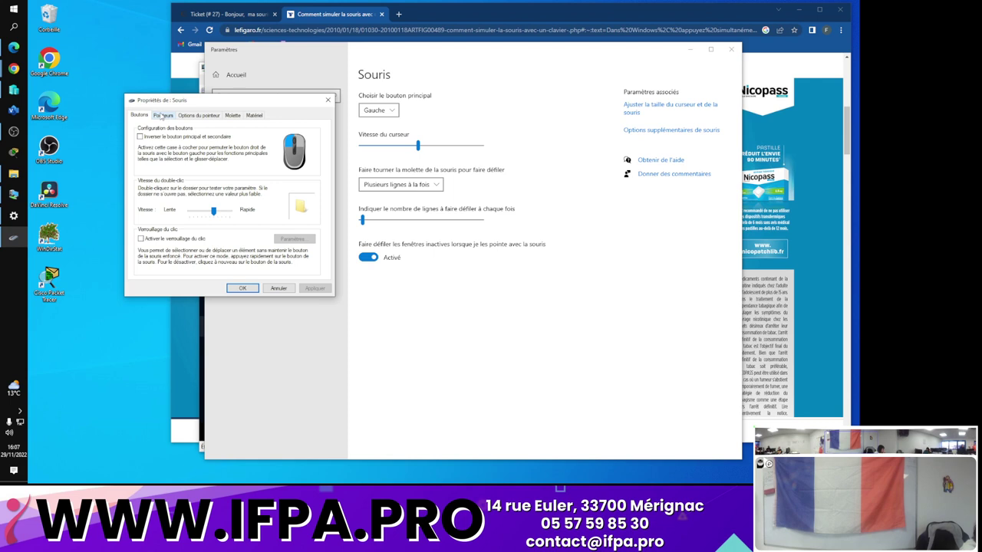
click(163, 115)
click(191, 115)
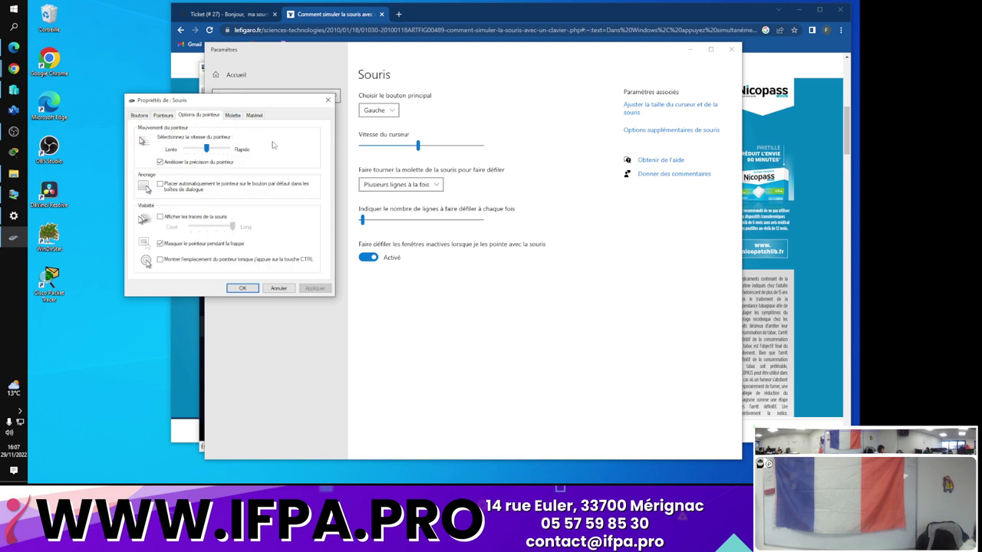
click(234, 115)
click(199, 115)
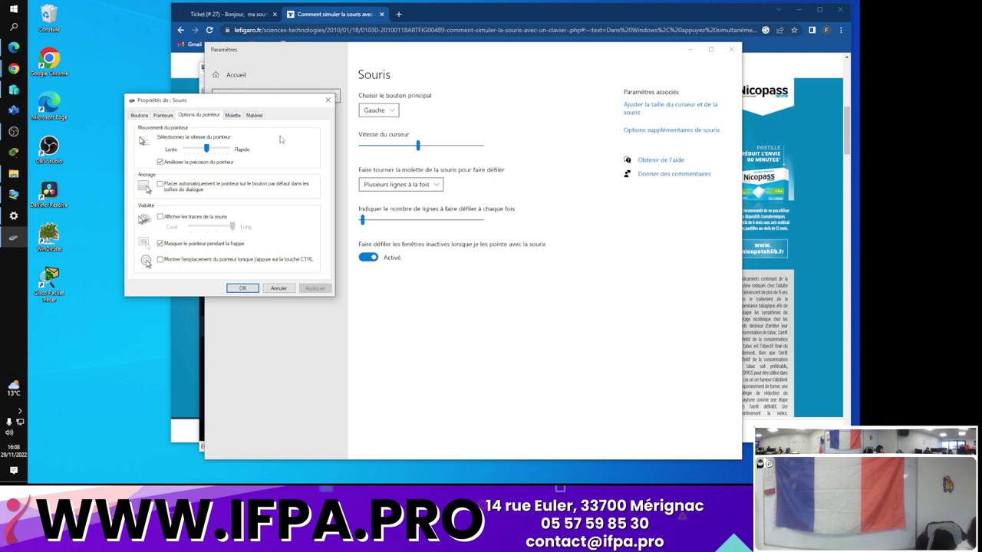
click(235, 119)
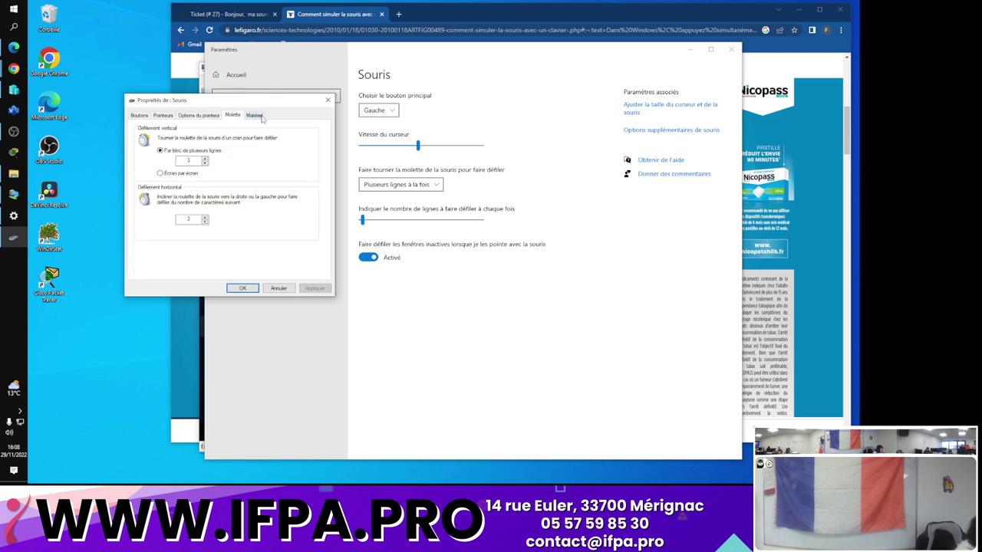
click(260, 116)
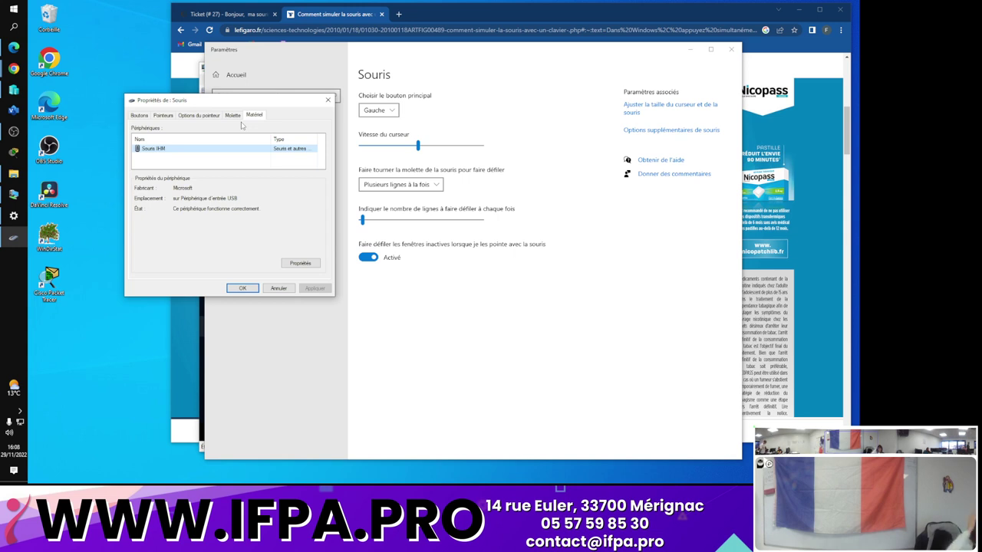
click(63, 400)
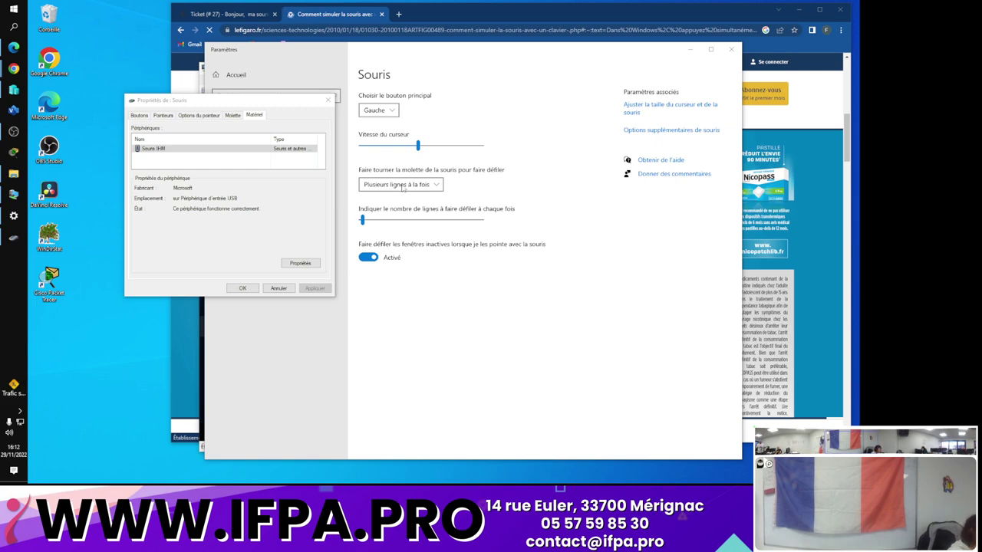
Close the mouse properties and clear the Settings, virtual machine and Chrome windows off the desktop
click(327, 100)
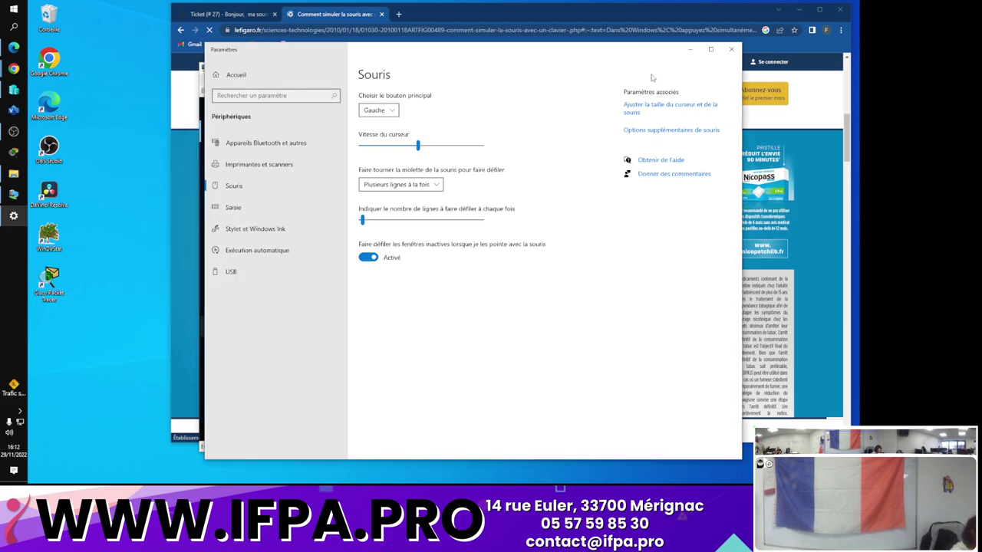
click(690, 49)
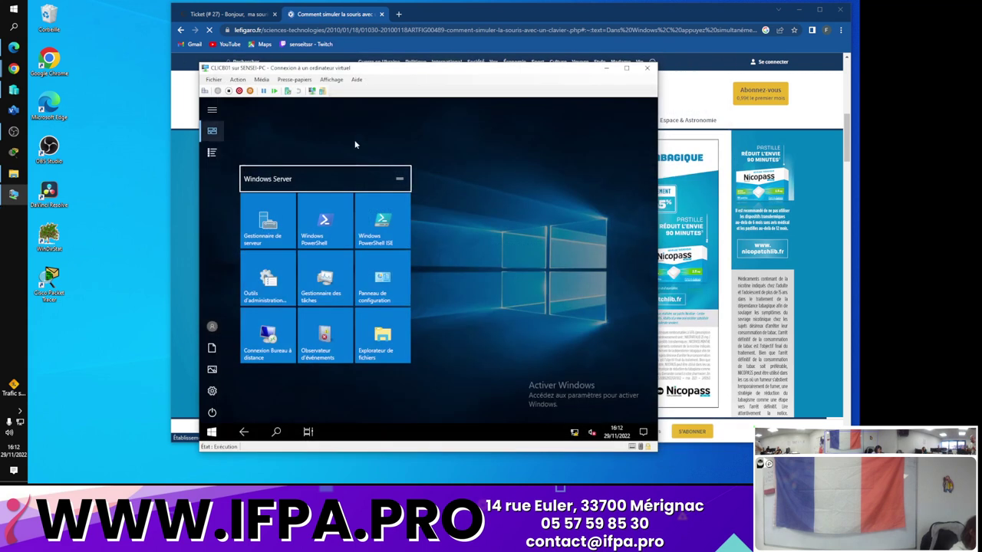
click(600, 73)
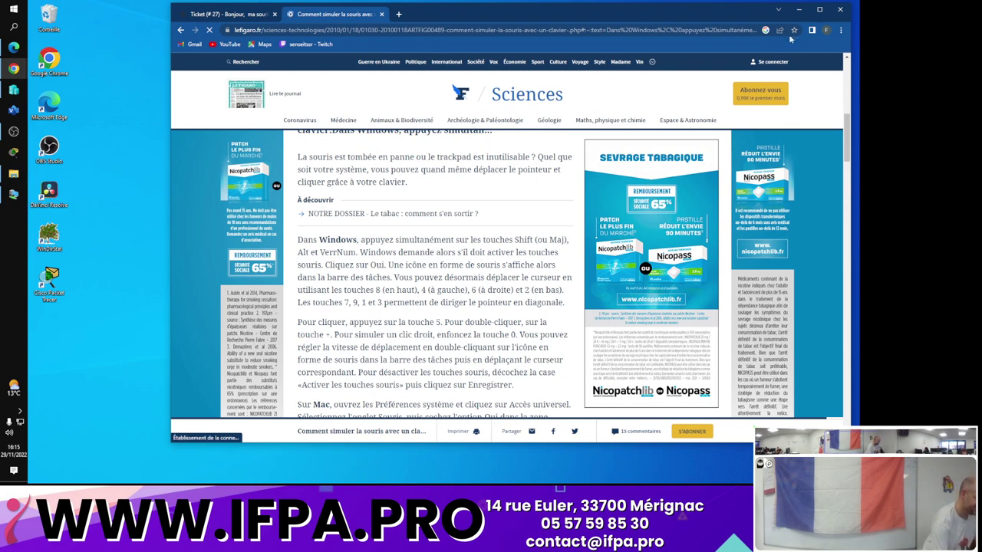
click(841, 11)
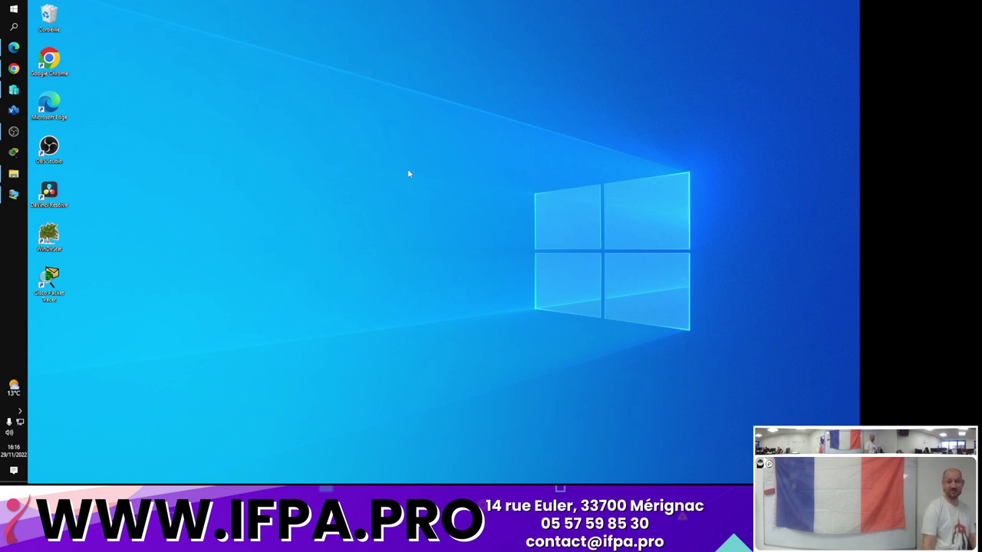
Switch to OBS Studio and select the "fin de journée" scene for the live stream
click(13, 195)
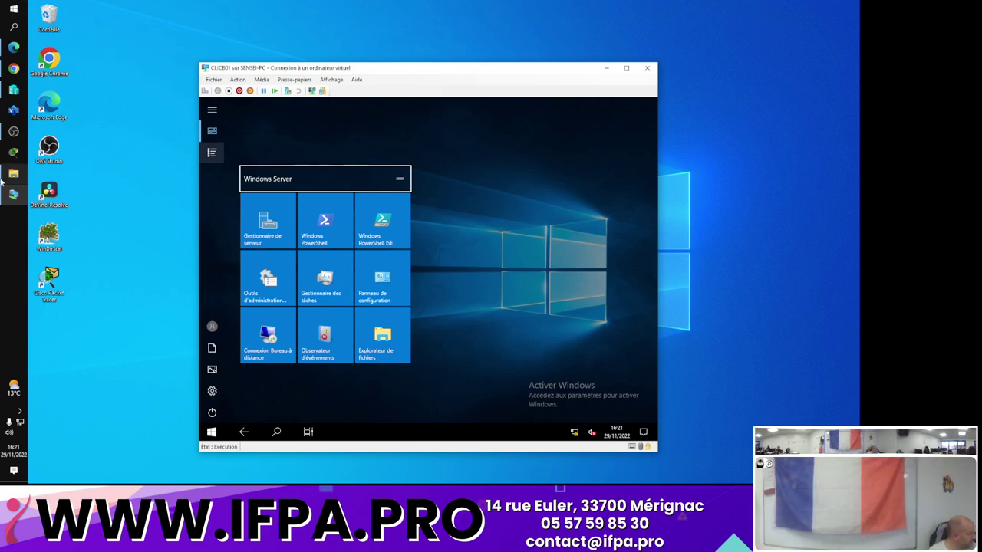
click(14, 132)
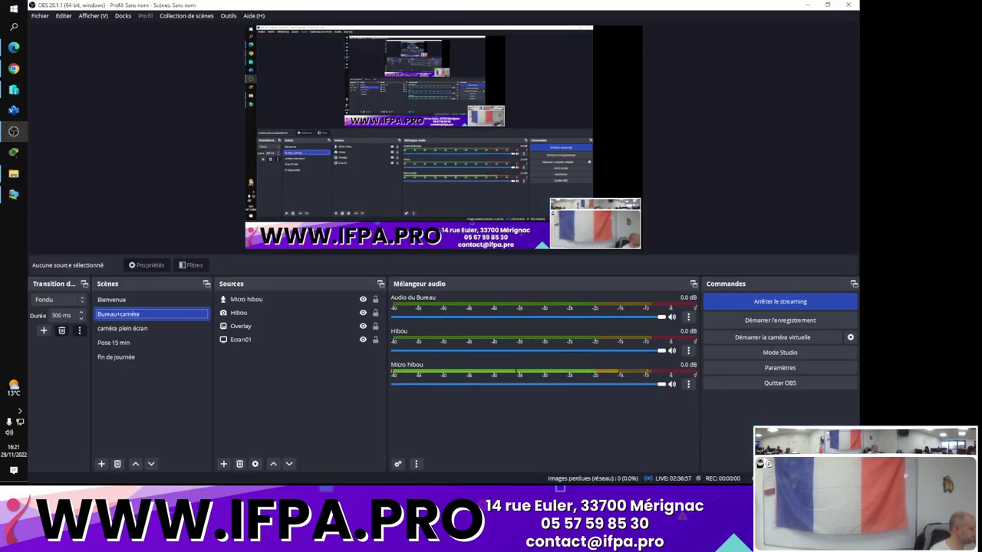
click(125, 359)
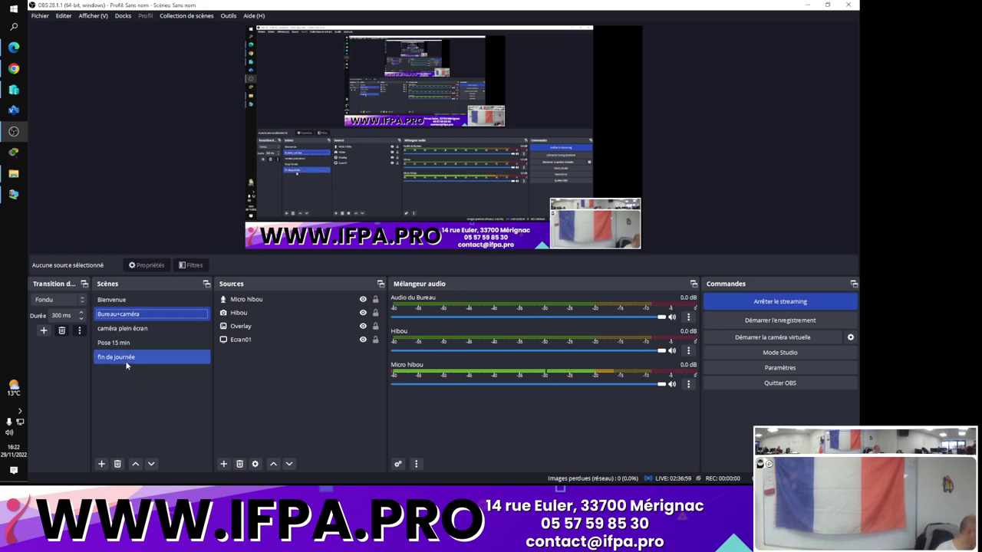